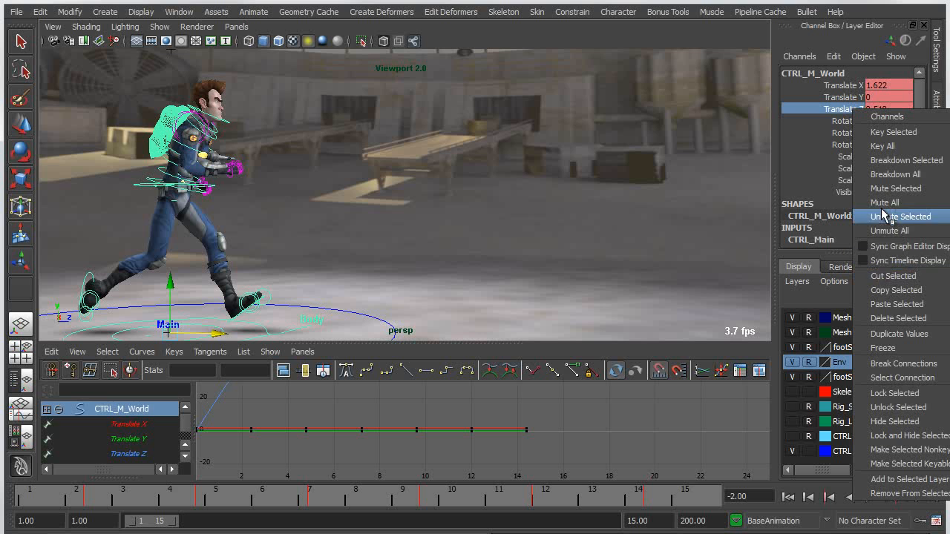
Mute the Translate Z channel of CTRL_M_World and play back the run cycle in place.
left_click(891, 189)
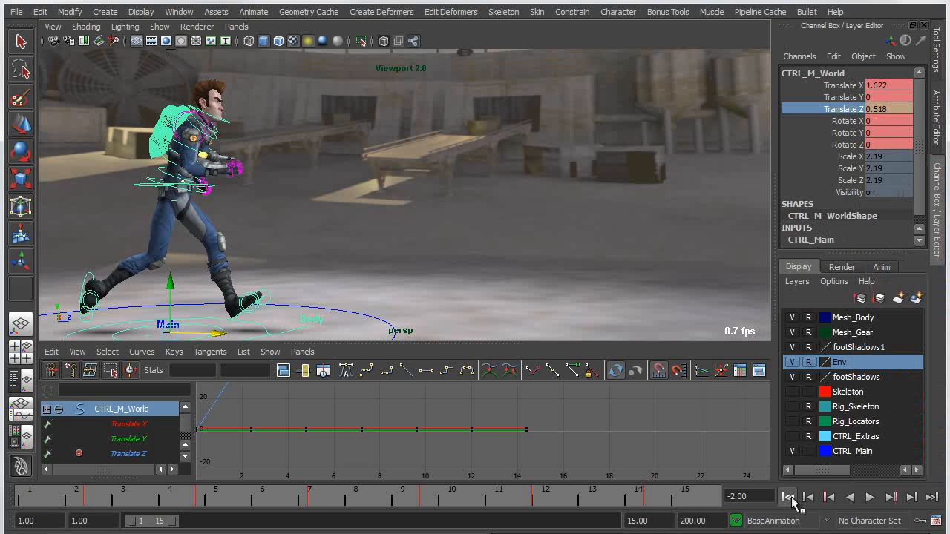
left_click(869, 497)
middle_click_drag(373, 228, 545, 221, "alt")
right_click_drag(550, 222, 573, 239, "alt")
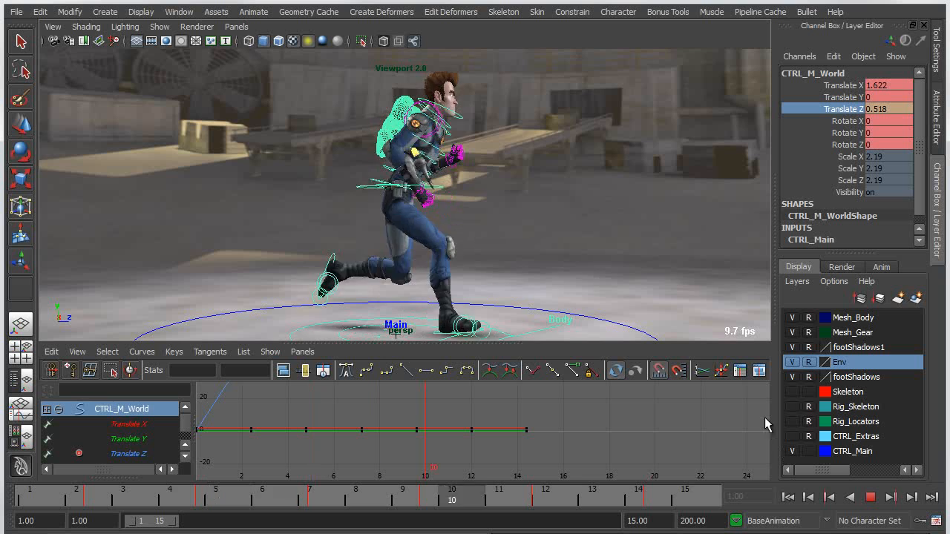
left_click(870, 497)
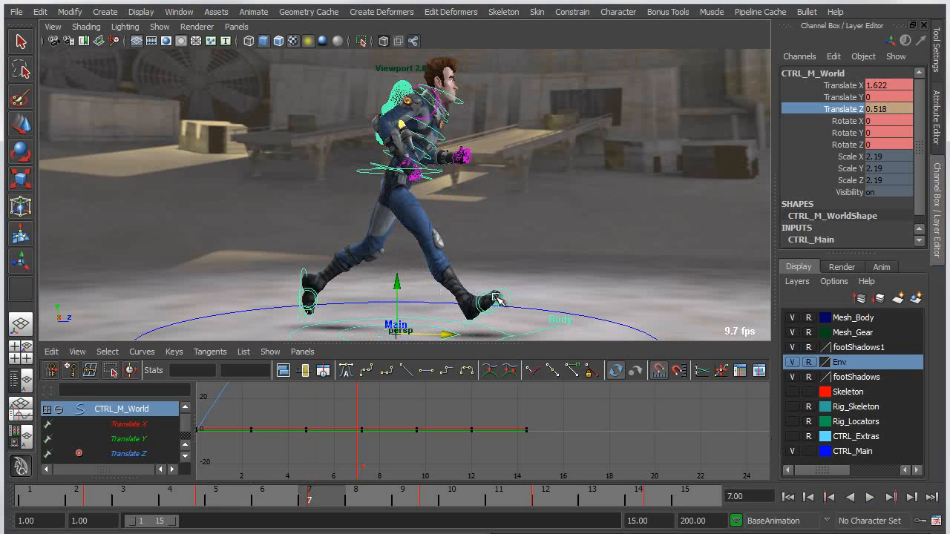
Select the top SpaceManRig node from the character's controls and show its whole hierarchy's animation curves framed in the Graph Editor.
left_click(535, 259)
left_click_drag(361, 317, 446, 356)
scroll(377, 297, "down", 2)
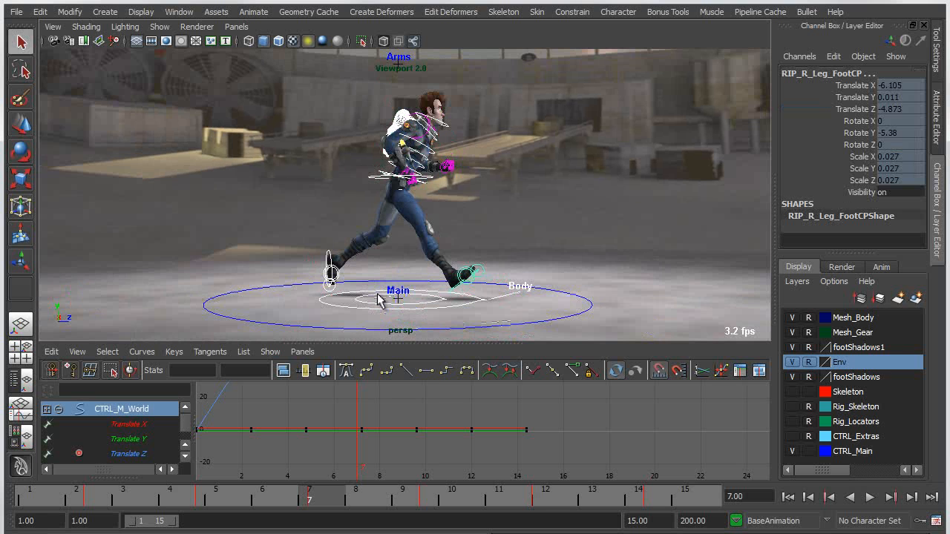
left_click(419, 328, "shift")
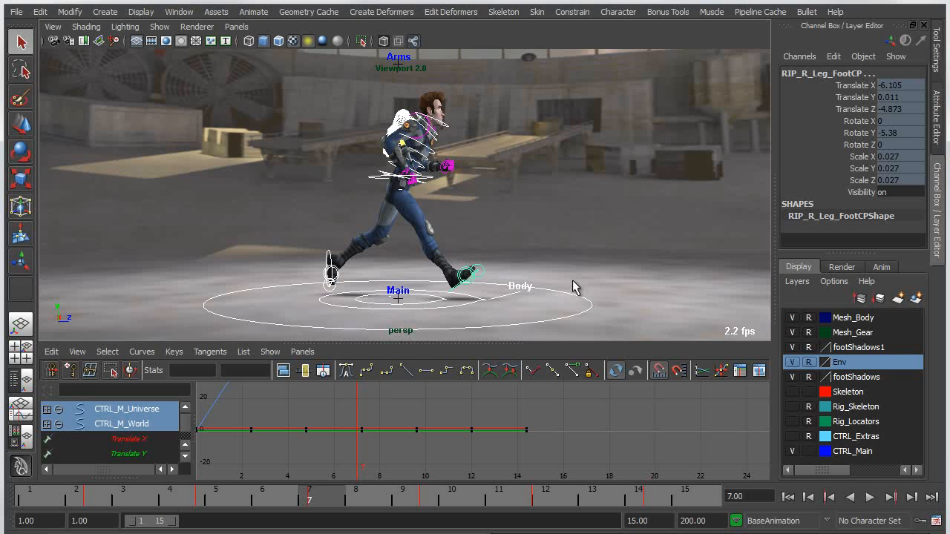
key("Up")
key("Up")
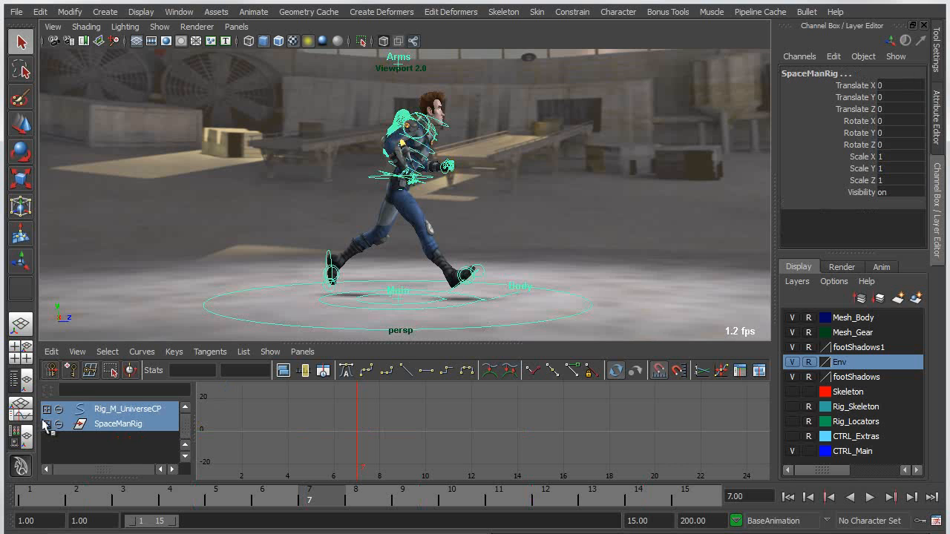
key("Up")
left_click(45, 409)
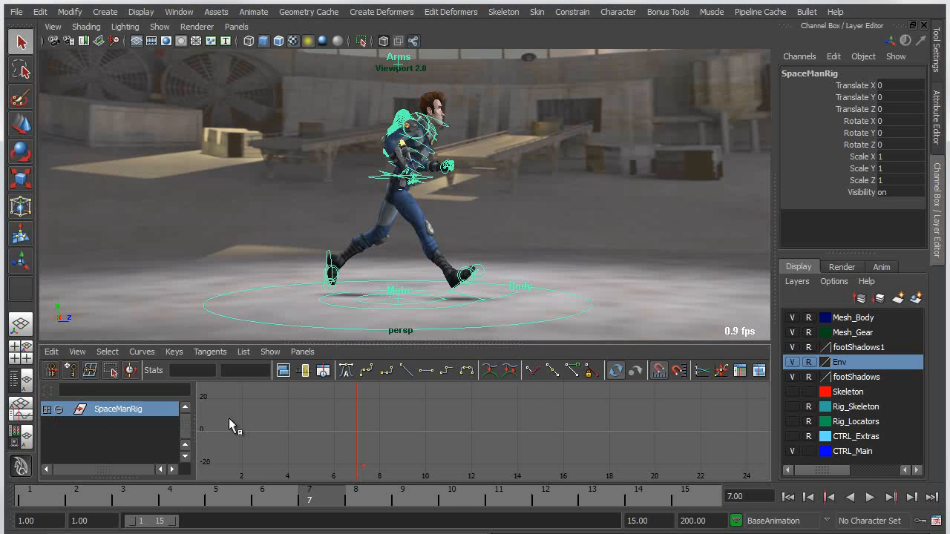
key("f")
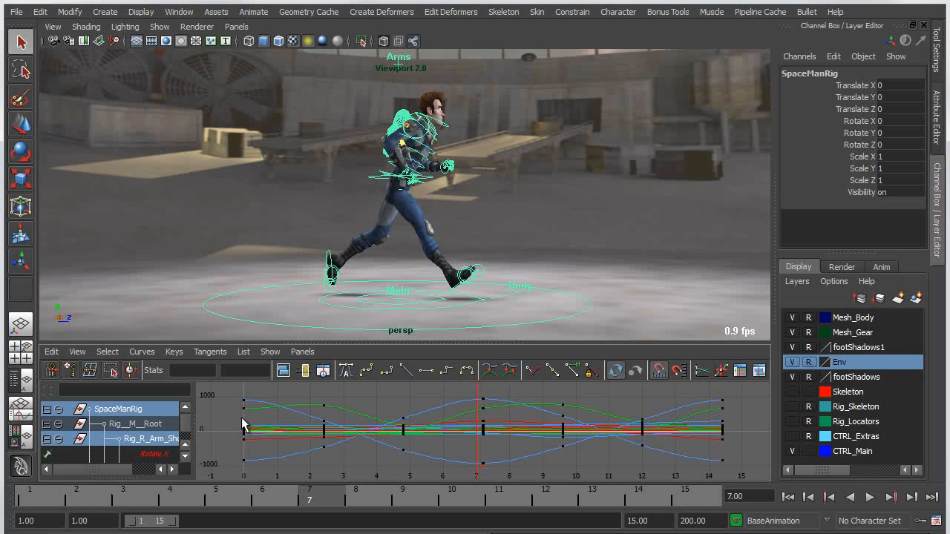
Switch the rig's animation curves to a stepped preview and scrub through the run poses to frame 11.
mouse_move(371, 445)
left_mouse_down()
mouse_move(328, 433)
mouse_move(240, 433)
mouse_move(512, 439)
left_mouse_up()
right_click(407, 502)
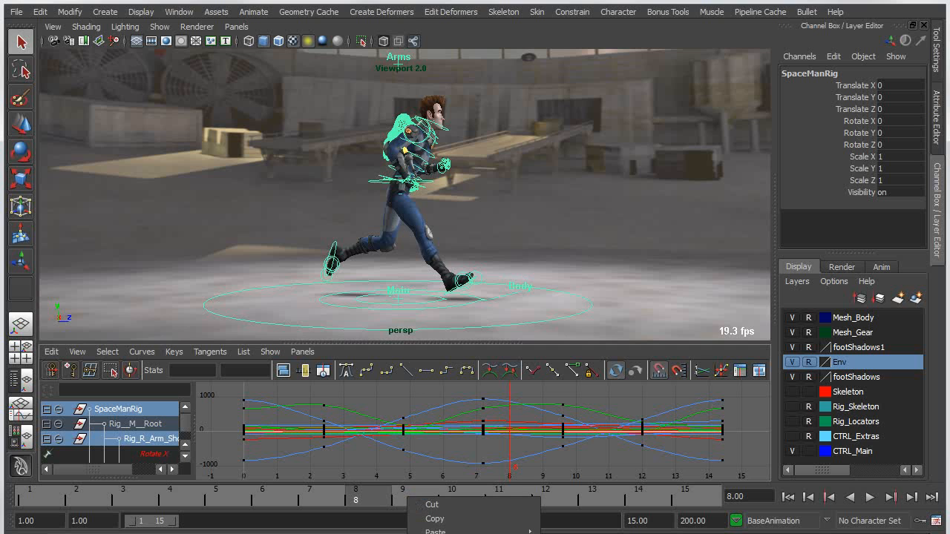
left_click(572, 533)
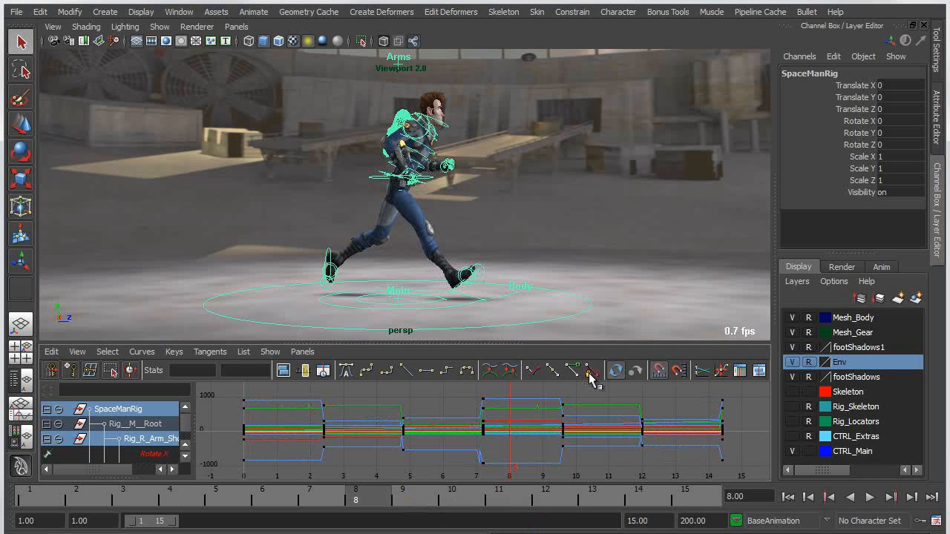
left_click_drag(585, 386, 609, 437)
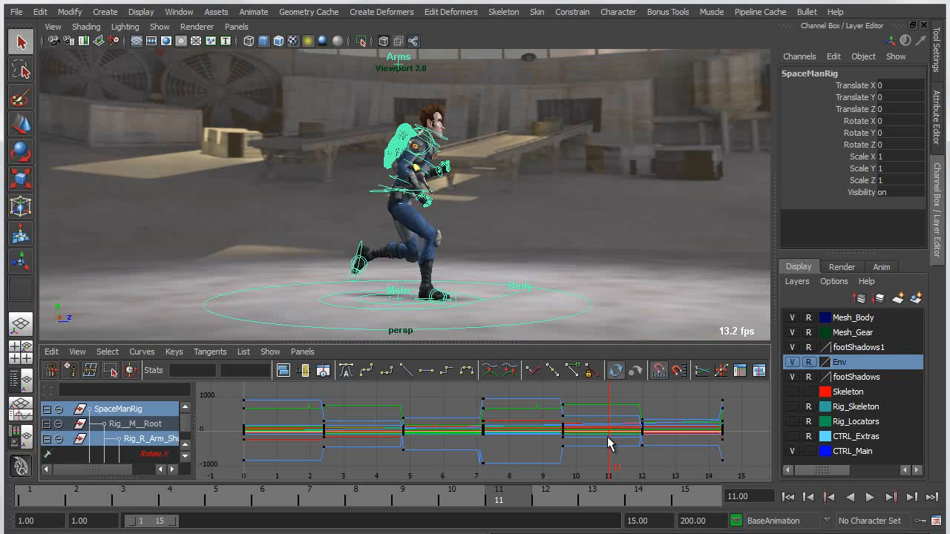
Turn off the stepped preview of the rig's curves and scrub back through the smooth run motion.
right_click(518, 498)
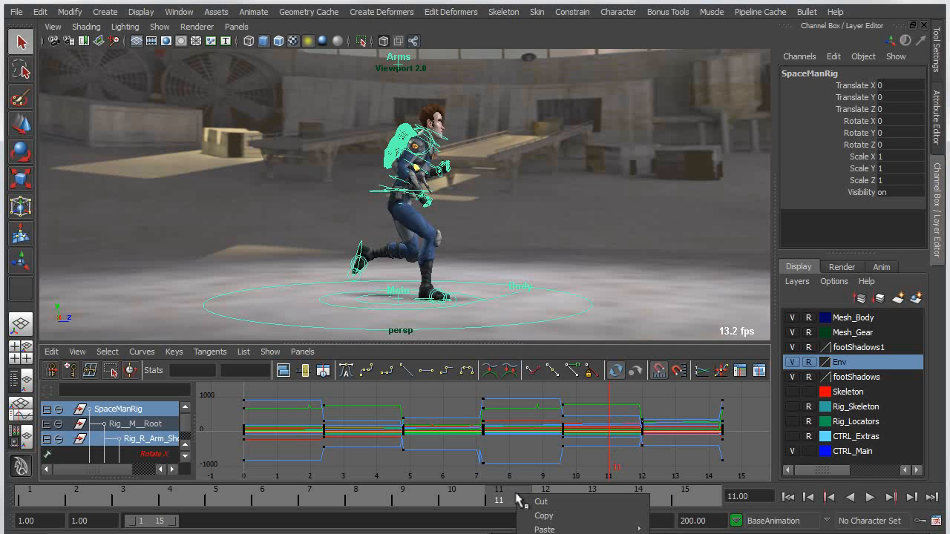
left_click(538, 533)
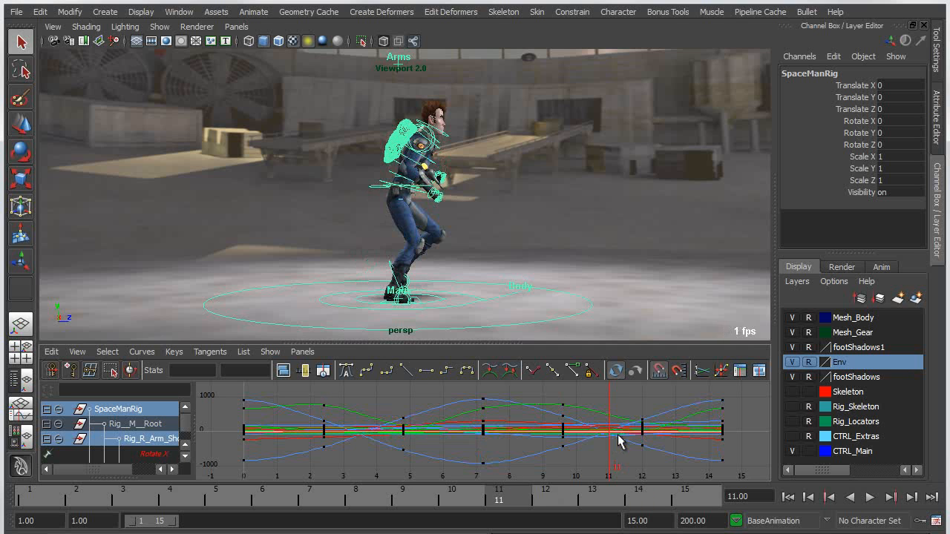
left_click_drag(621, 439, 430, 430)
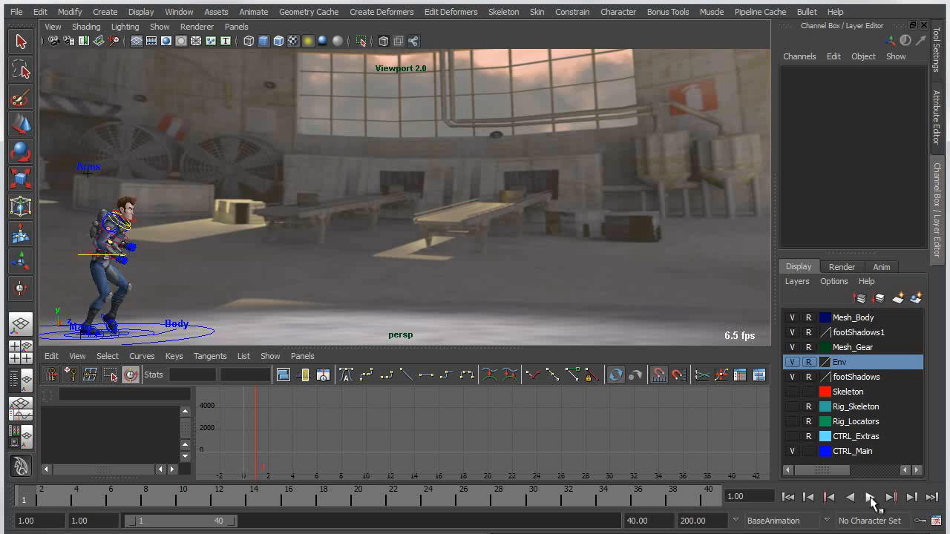
Play back the jump animation and display all of SpaceManRig's animation curves, scrubbing to frame 16.
left_click(870, 499)
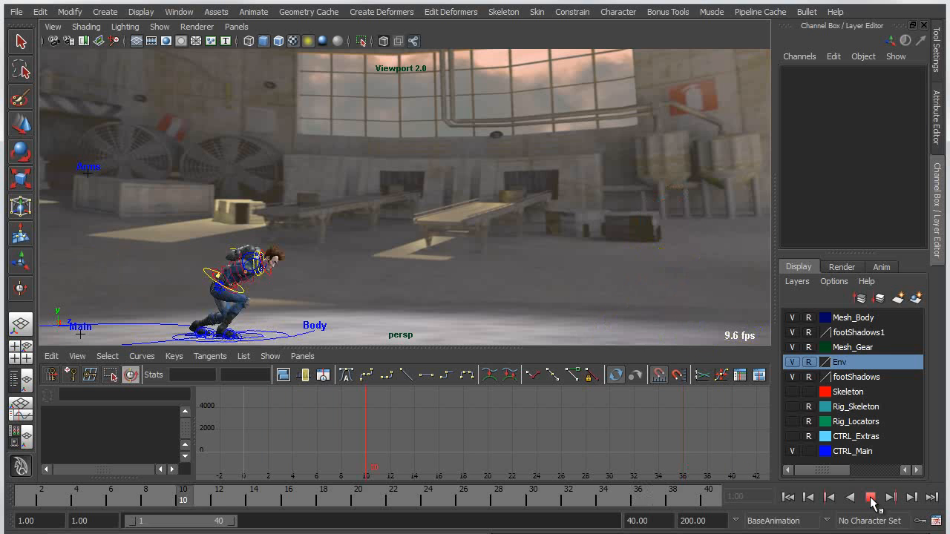
left_click(871, 499)
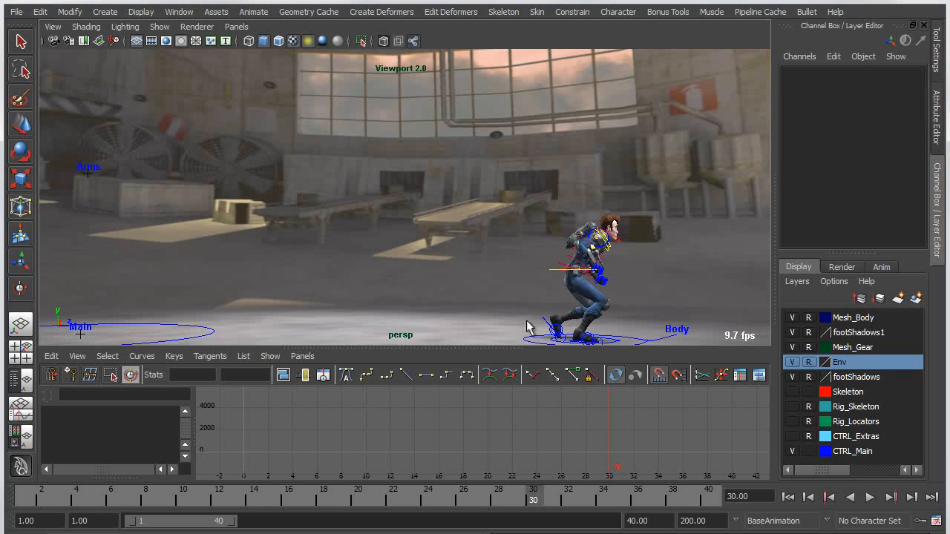
left_click(537, 346)
key("Up")
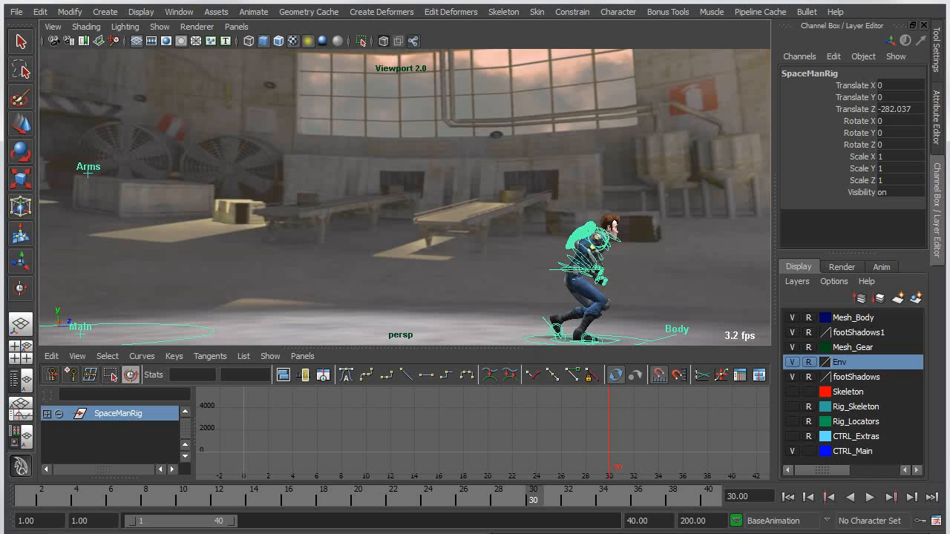
left_click(46, 414)
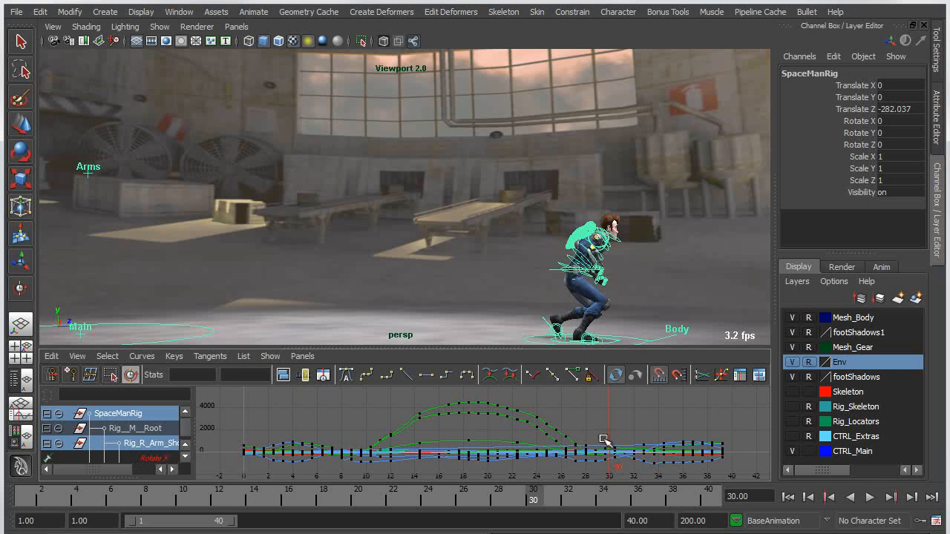
mouse_move(603, 439)
left_mouse_down()
mouse_move(397, 449)
mouse_move(552, 450)
mouse_move(433, 461)
left_mouse_up()
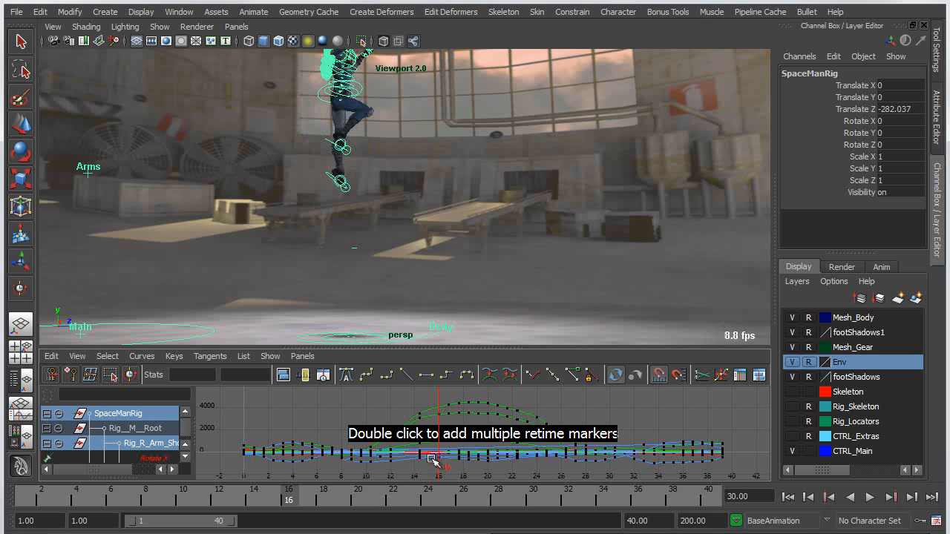
With the Retime tool, add markers around the jump at about frames 11 and 28.
left_click(130, 376)
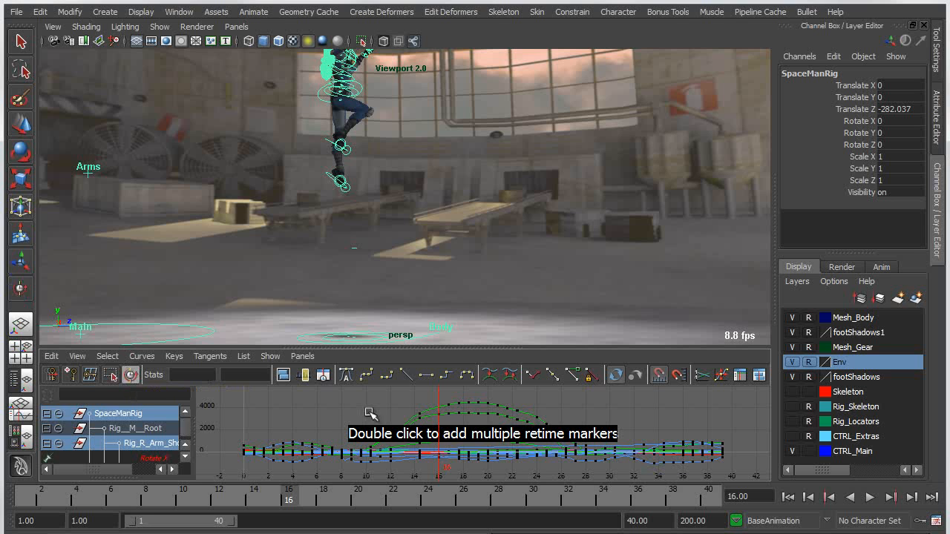
left_click(374, 451)
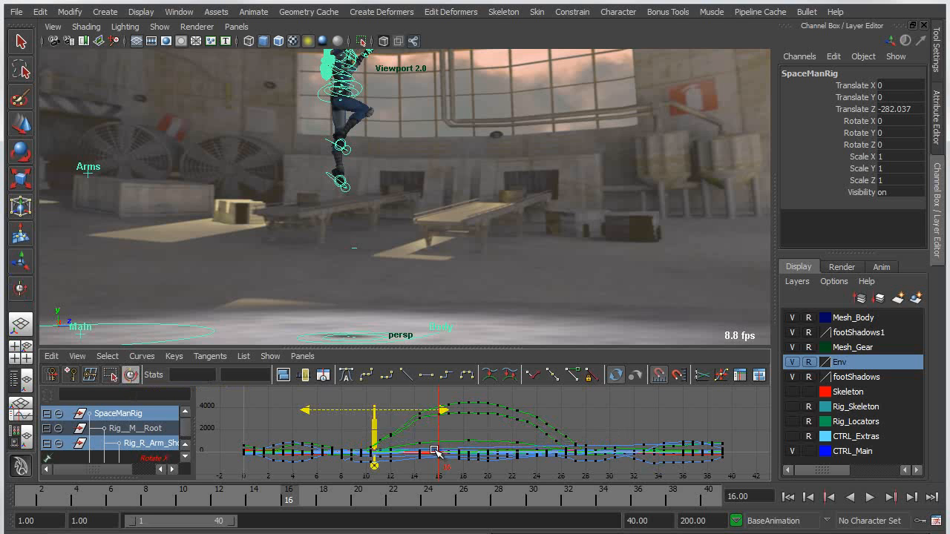
left_click(579, 448)
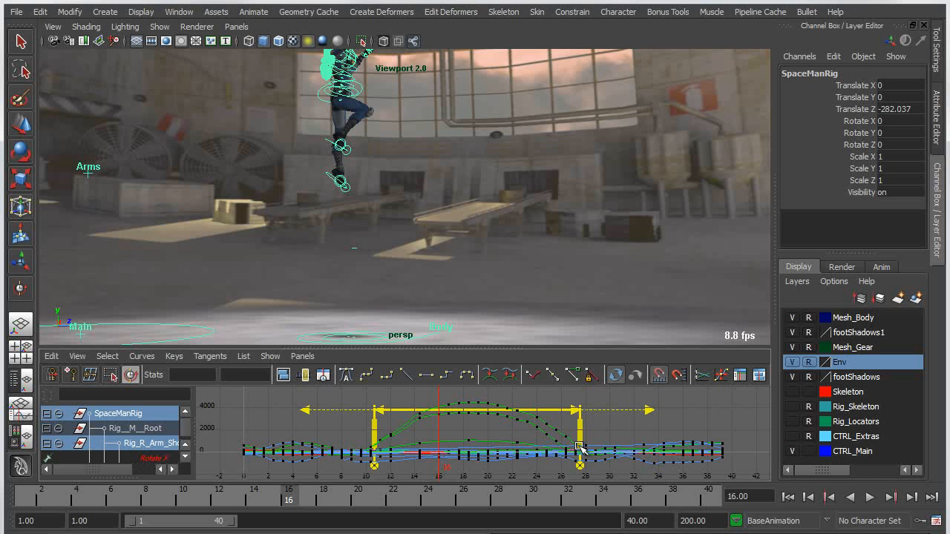
Try speeding up the jump by moving its end retime marker to about frame 17, play it back, and undo the retime.
left_click_drag(580, 448, 452, 445)
left_click(788, 496)
left_click(867, 499)
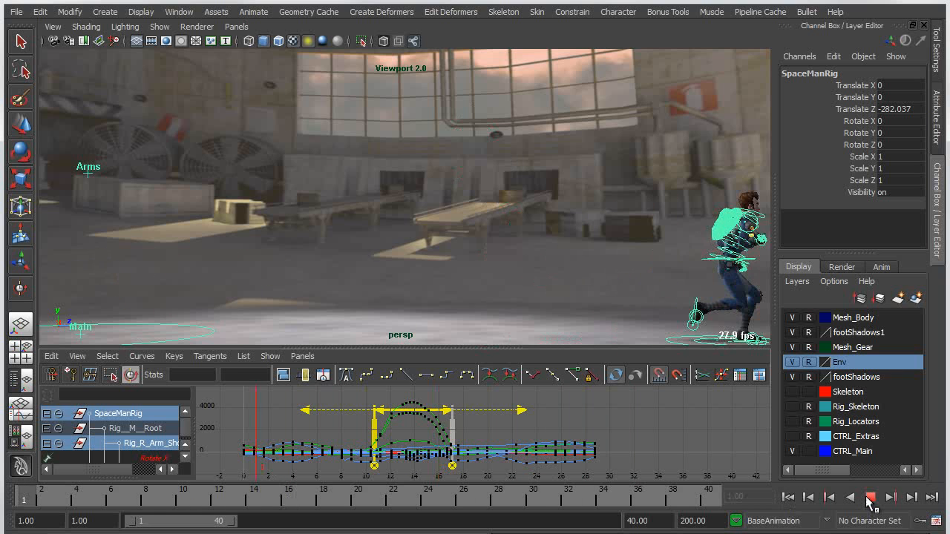
left_click(869, 499)
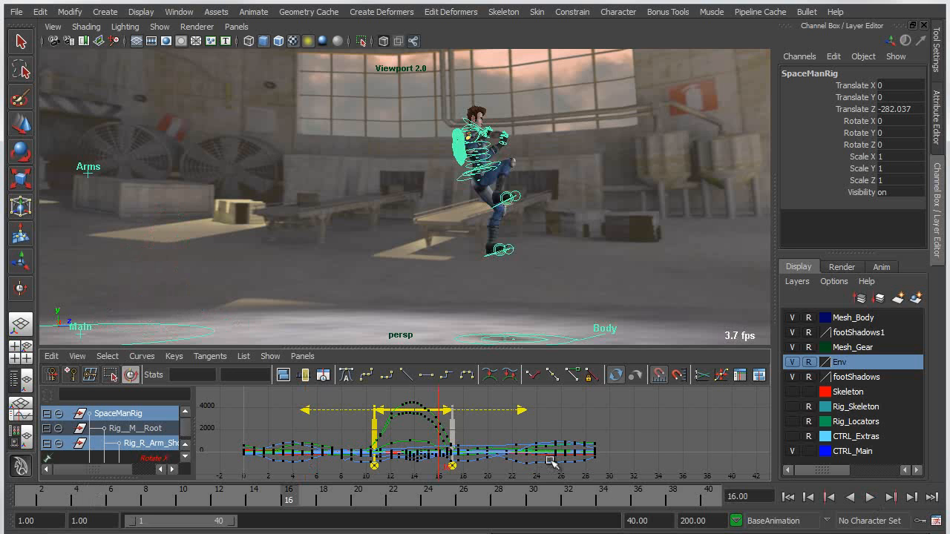
key("ctrl+z")
Add a middle retime marker near the jump's peak, move it to about frame 23, and play back the retimed jump.
double_click(482, 416)
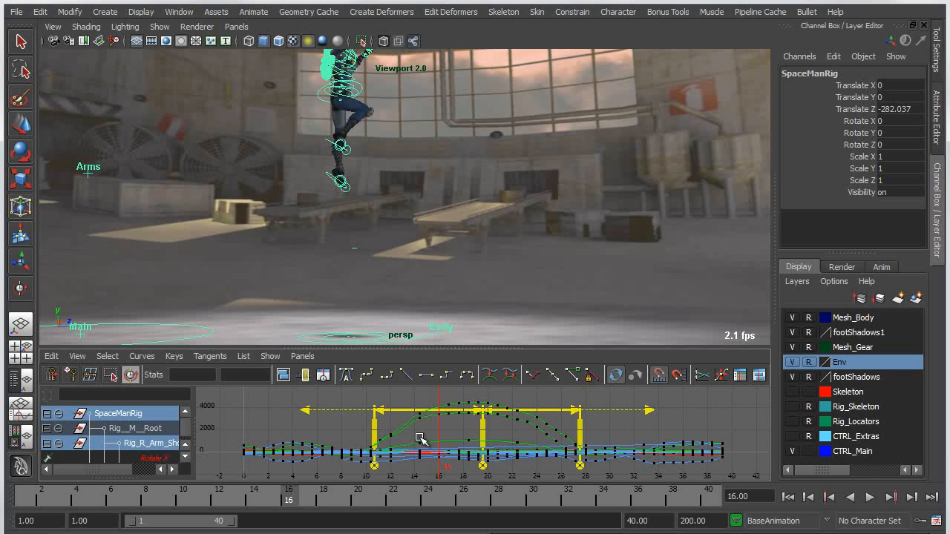
mouse_move(484, 431)
left_mouse_down()
mouse_move(427, 435)
mouse_move(532, 445)
left_mouse_up()
left_click(788, 497)
left_click(871, 498)
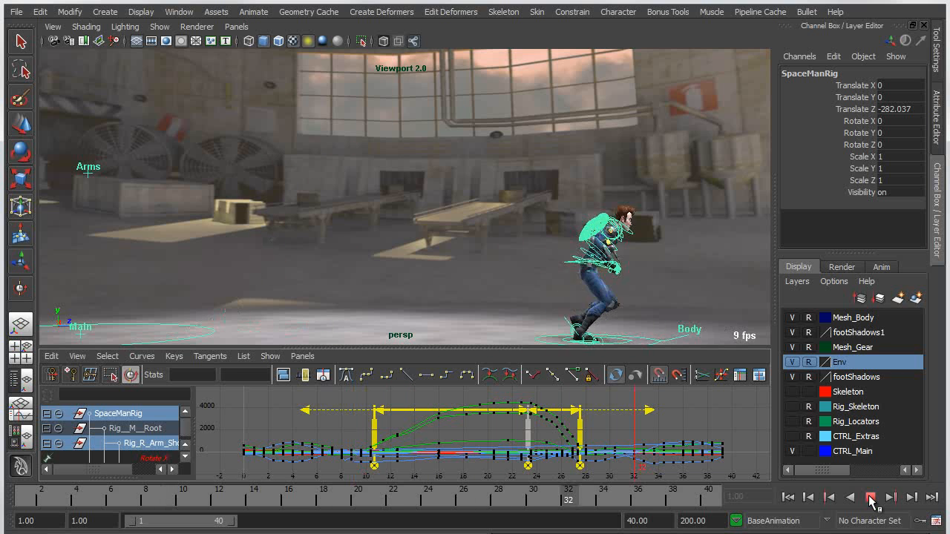
left_click(871, 499)
Move the middle retime marker back to about frame 15 and play back the jump with its faster rise.
left_click(529, 437)
left_click_drag(445, 435, 432, 436)
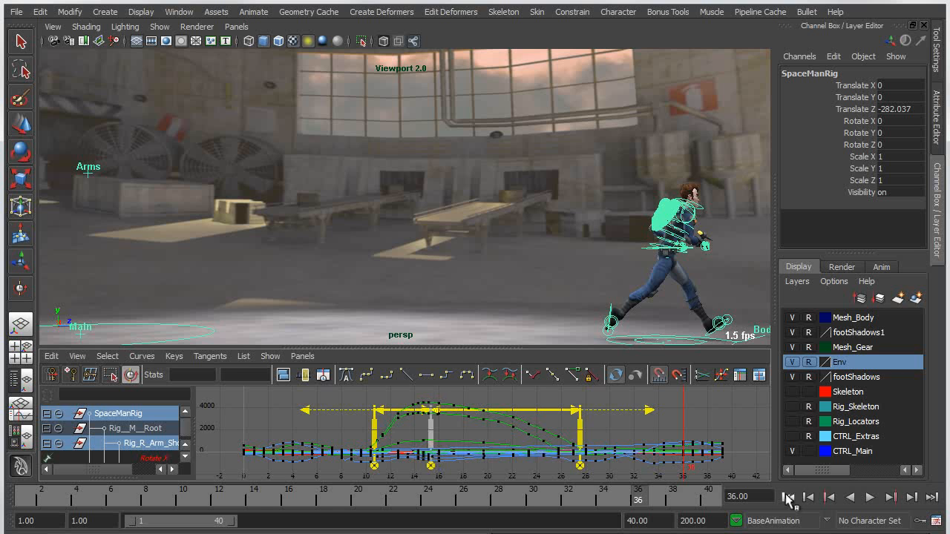
left_click(787, 498)
left_click(871, 498)
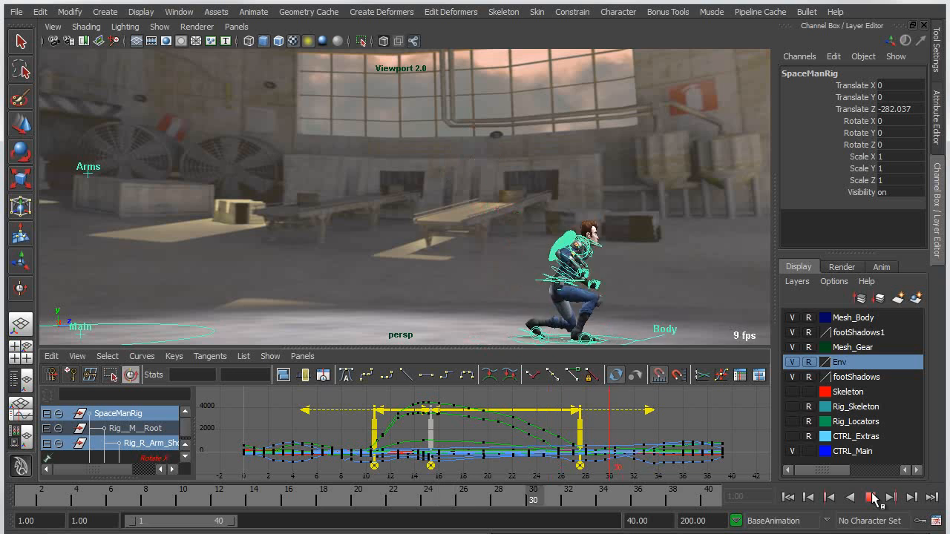
left_click(872, 498)
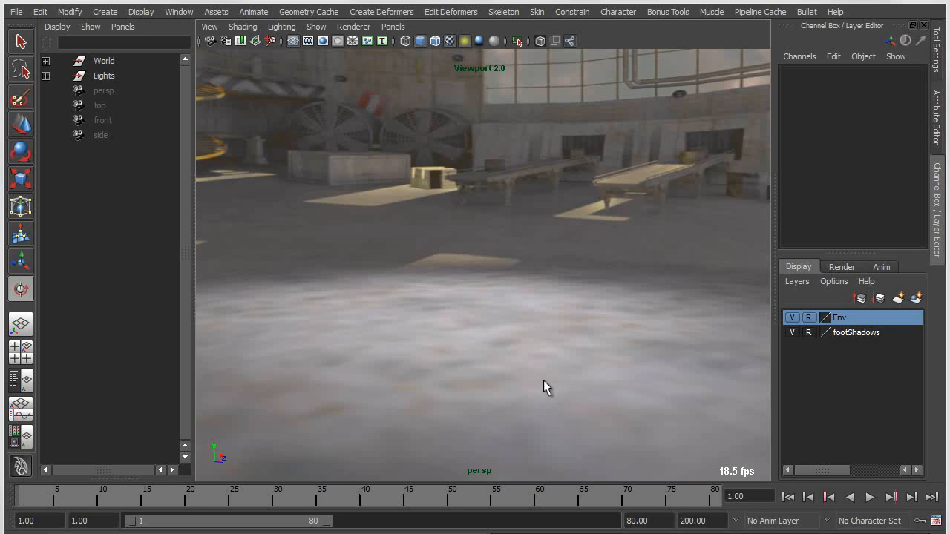
Reference the animated SpaceMan character file into the warehouse scene from the Outliner.
left_click_drag(498, 295, 401, 285, "alt")
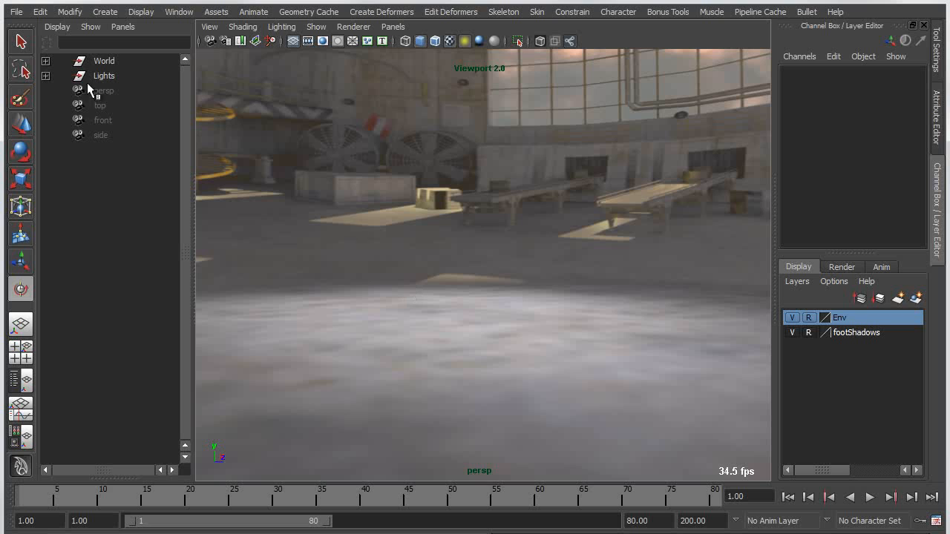
right_click(104, 175)
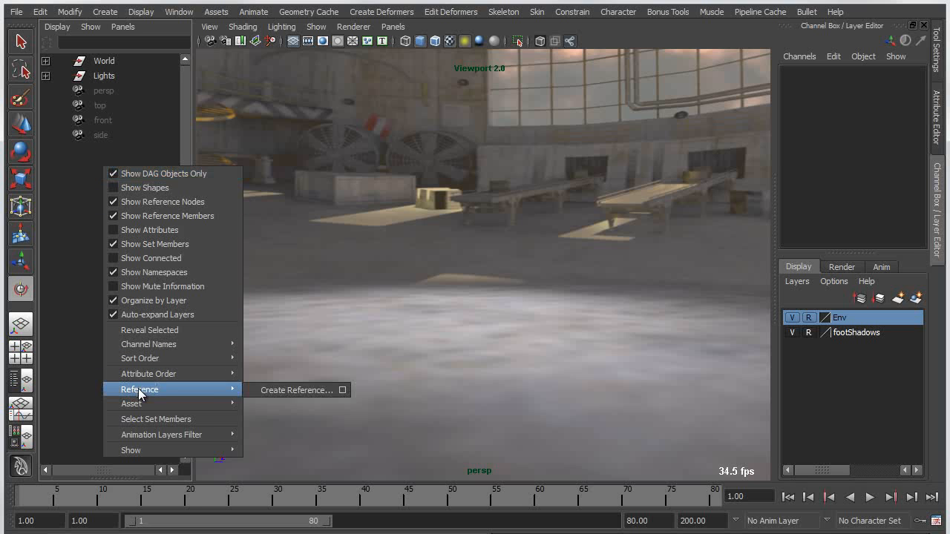
left_click(281, 392)
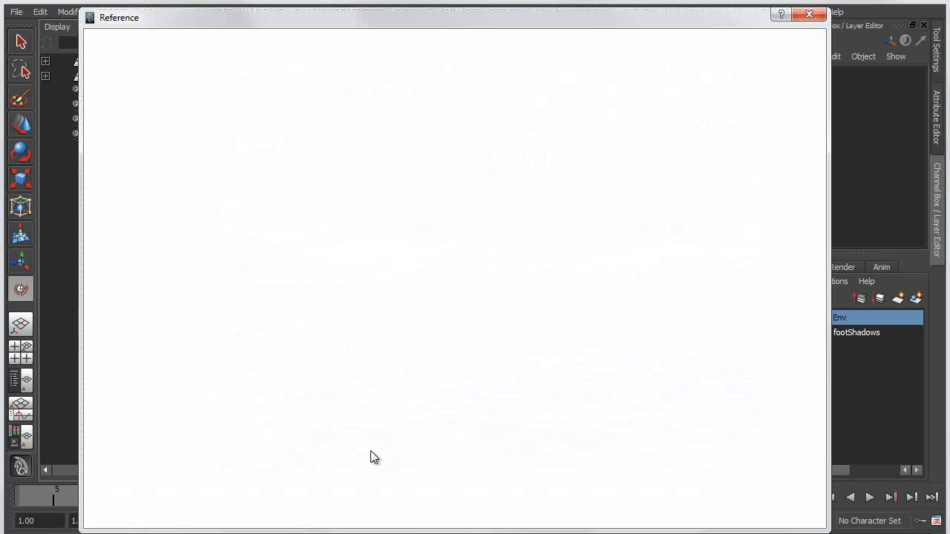
double_click(285, 181)
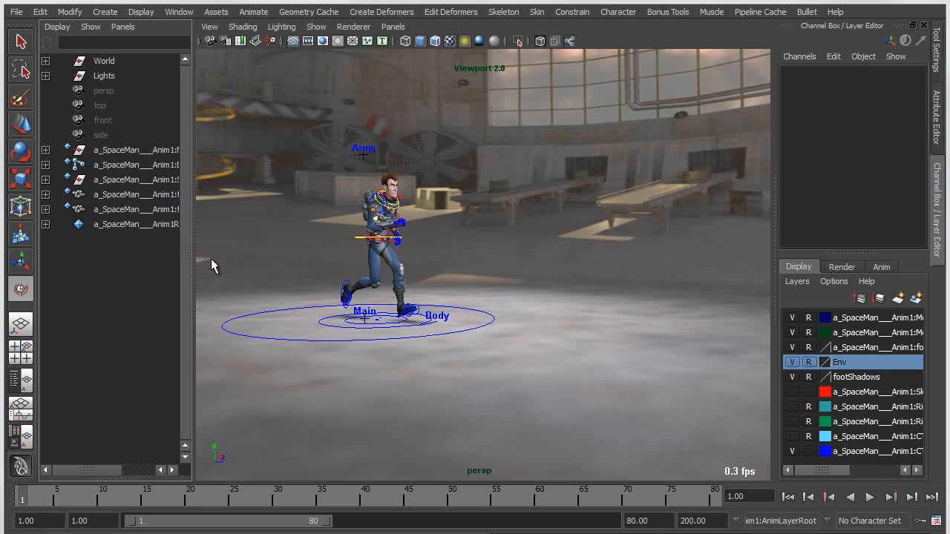
Widen the Outliner to read the full node names and examine the referenced mesh, bone, rig and left foot shadow nodes.
left_click_drag(191, 248, 265, 248)
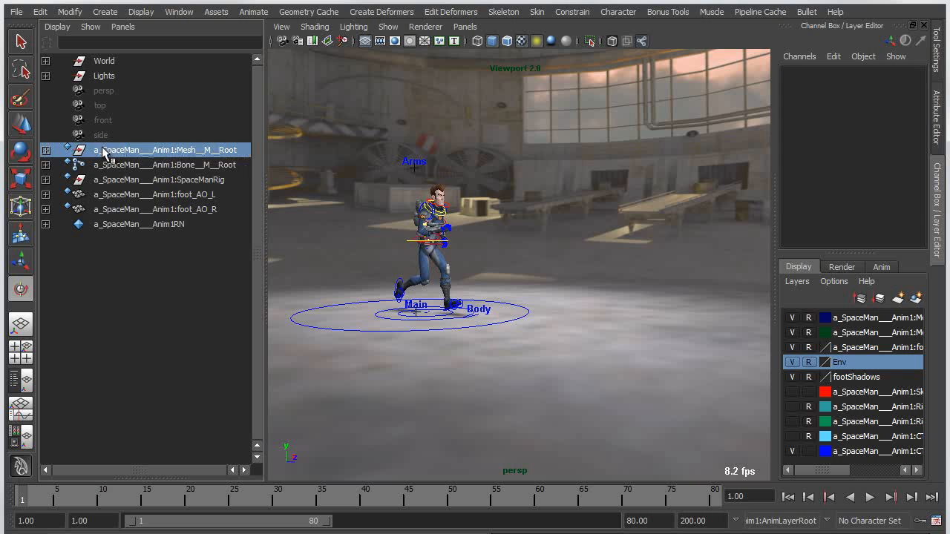
left_click(104, 150)
left_click(110, 164)
left_click(113, 180)
left_click(115, 194)
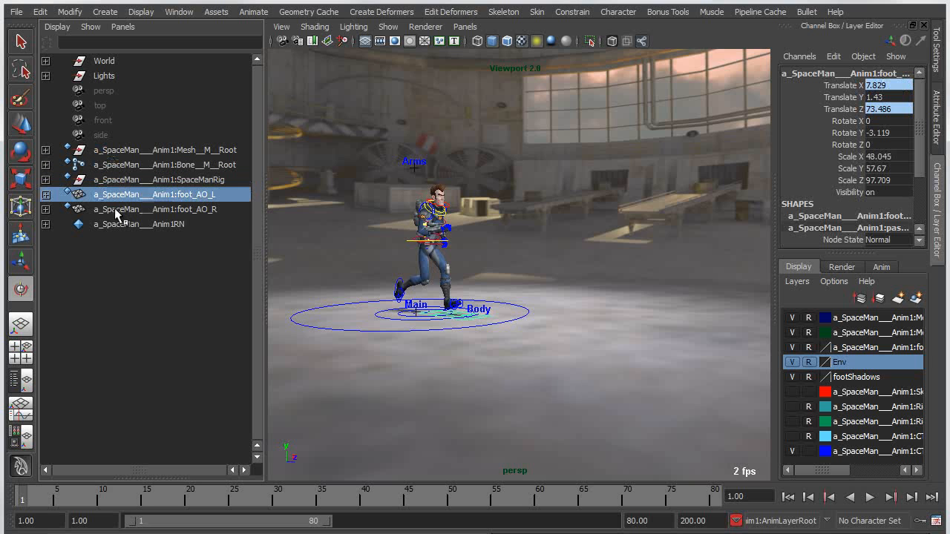
Examine the right foot shadow node, the a_SpaceMan___Anim1RN reference node's members and its available reference operations.
left_click(117, 210)
left_click(122, 303)
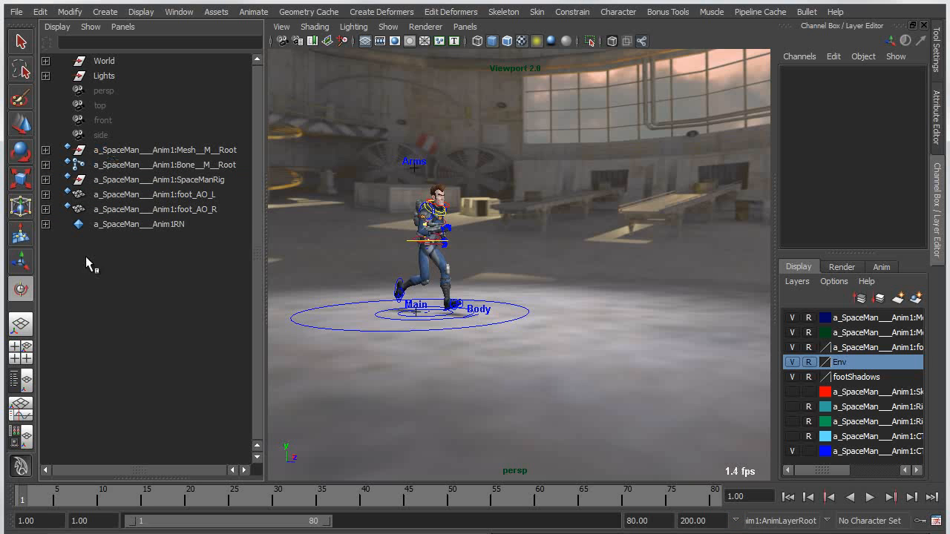
left_click(114, 225)
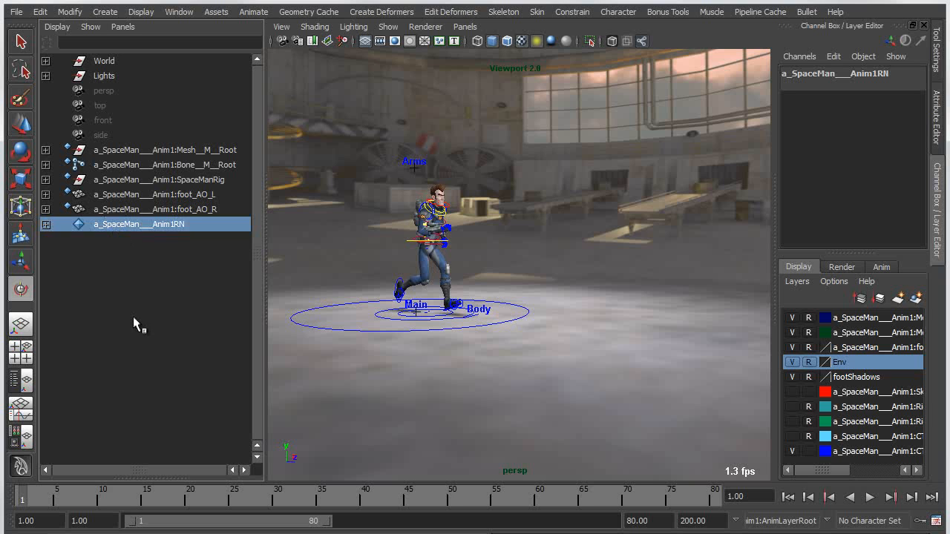
left_click(46, 225)
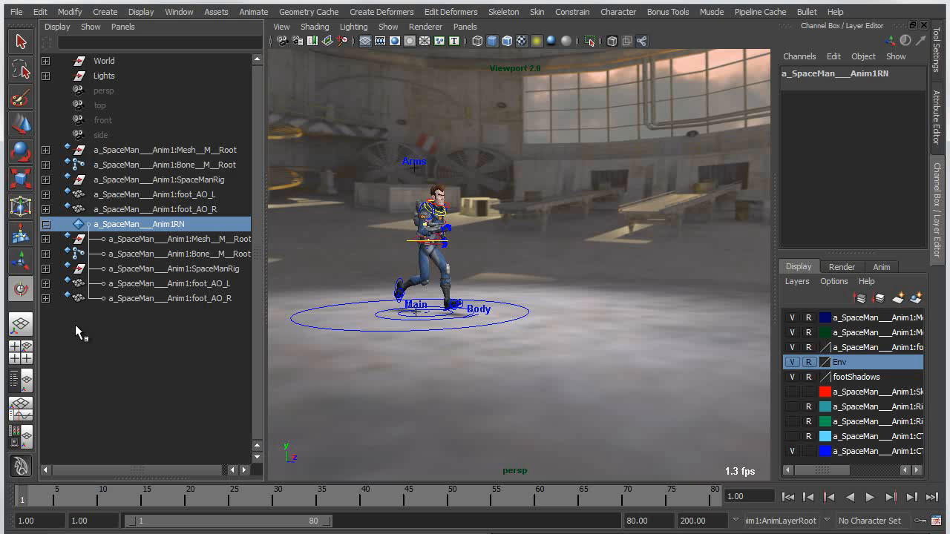
left_click(45, 224)
right_click(143, 223)
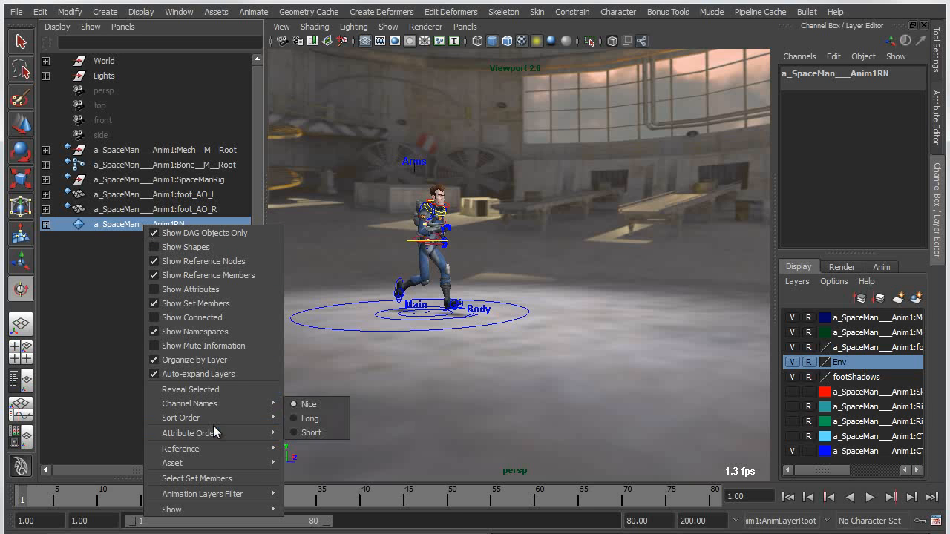
mouse_move(209, 447)
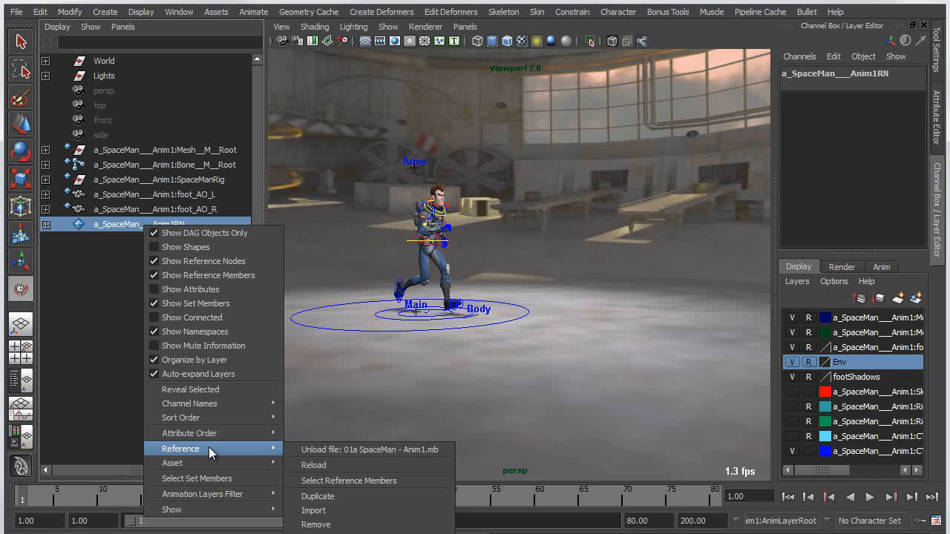
left_click(84, 339)
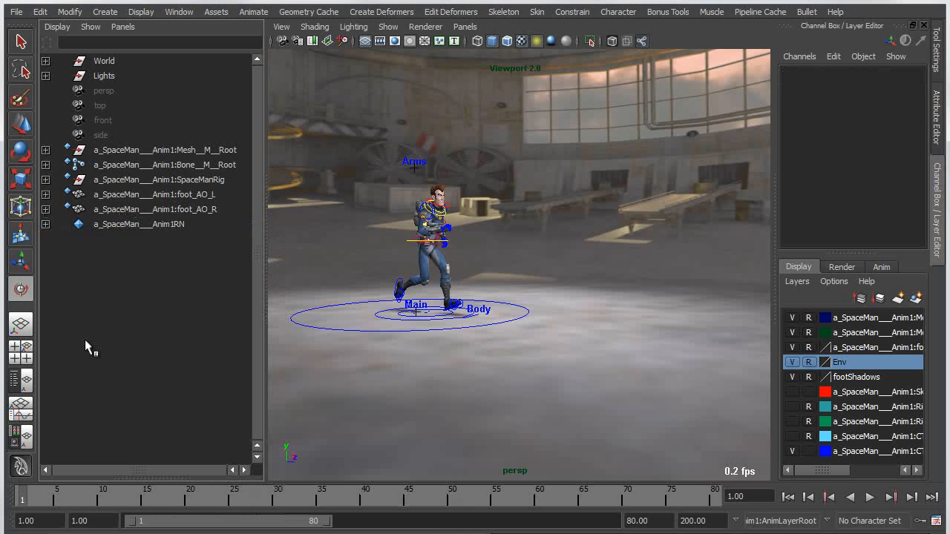
Move the whole SpaceManRig group across the floor to about Translate X 252.5 and Translate Z 259.6.
left_click(360, 320)
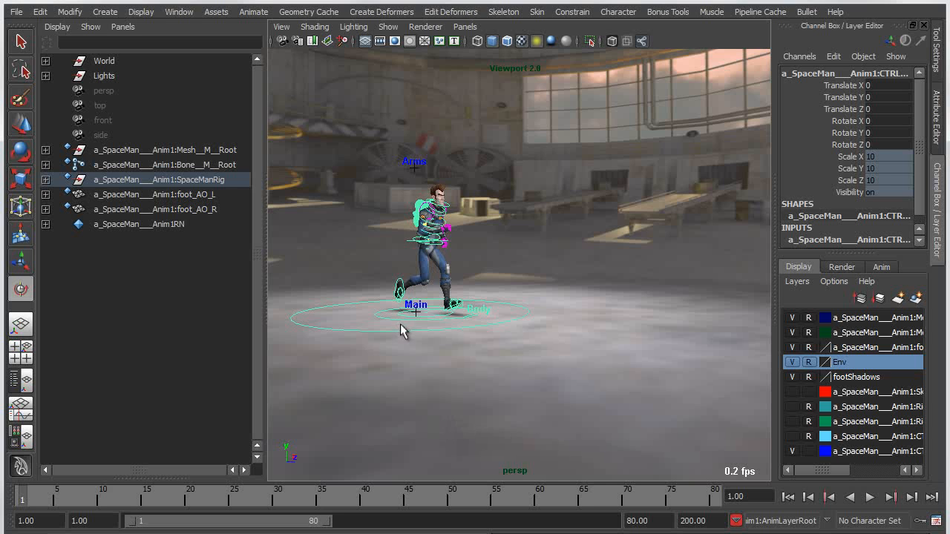
key("Up")
key("w")
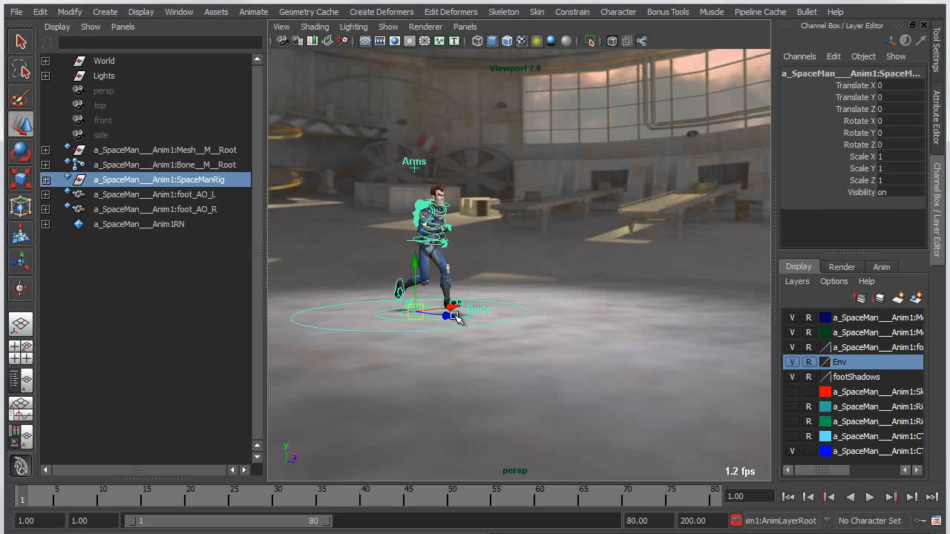
left_click_drag(451, 316, 683, 298)
Rotate the SpaceManRig group to about 237 degrees in Y and play back the run in its new direction.
key("e")
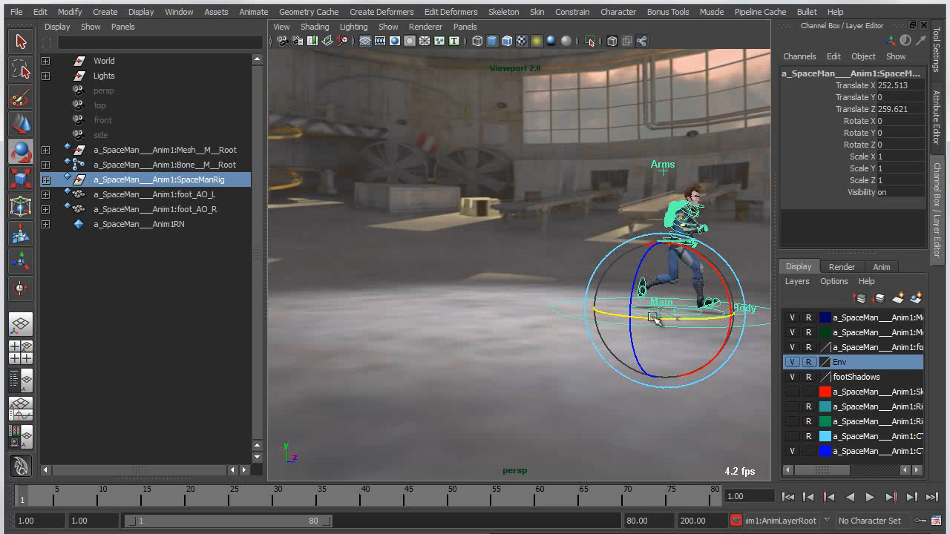
mouse_move(624, 321)
left_mouse_down()
mouse_move(541, 325)
mouse_move(672, 320)
mouse_move(631, 324)
left_mouse_up()
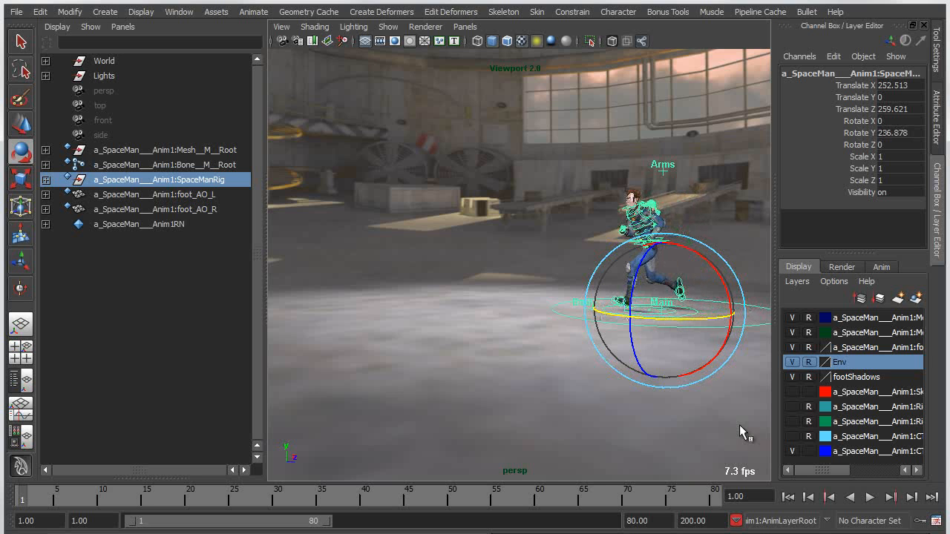
left_click(870, 497)
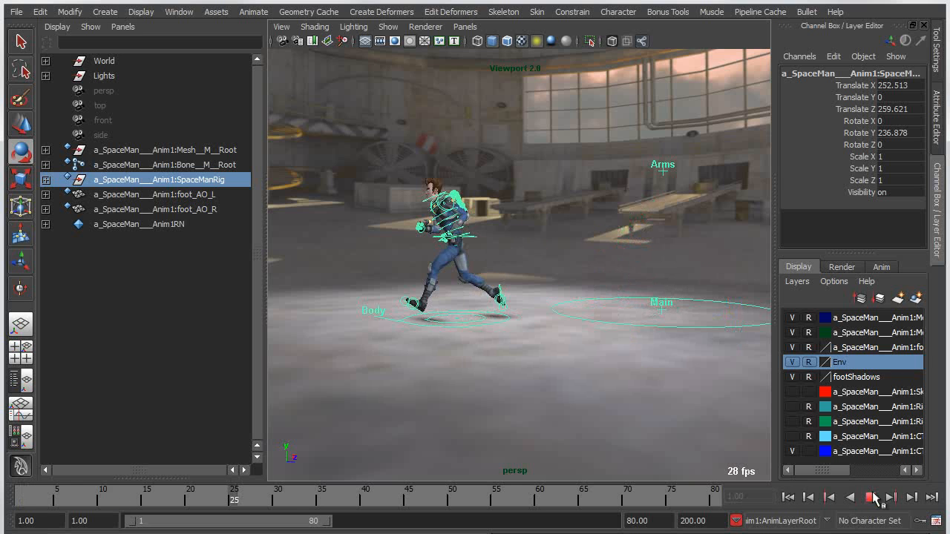
left_click(871, 497)
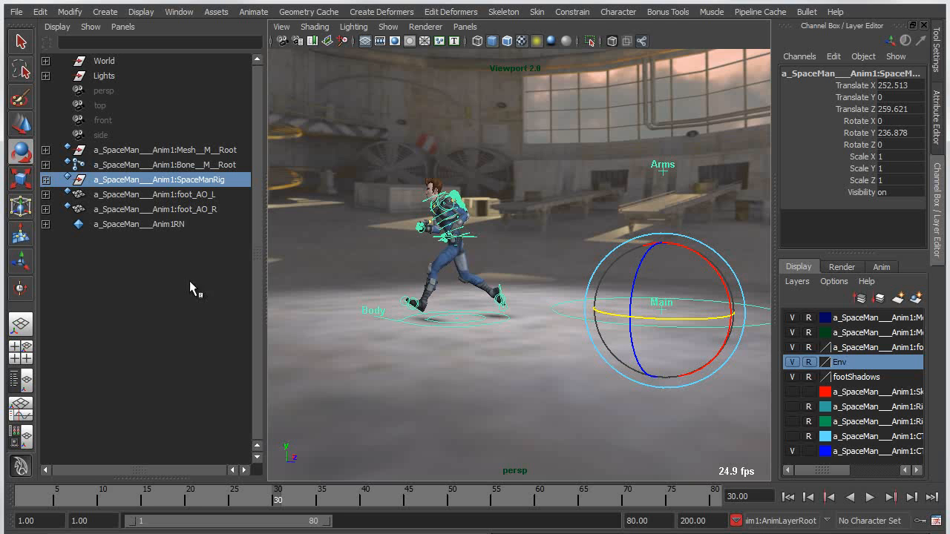
Replace the file behind the a_SpaceMan___Anim1RN reference with 01b SpaceMan - Anim2.mb, play back the animation and return to frame 1.
left_click(146, 225)
right_click(146, 225)
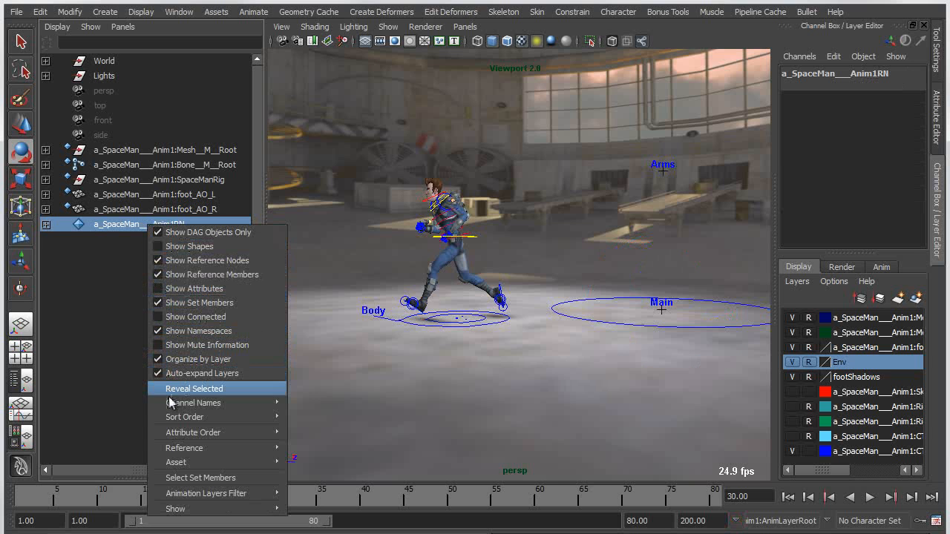
mouse_move(170, 407)
mouse_move(176, 452)
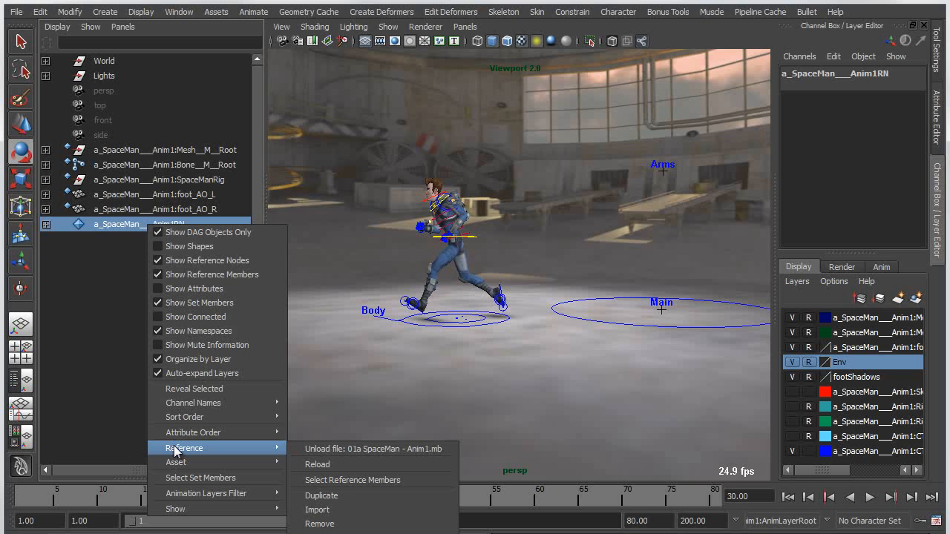
left_click(319, 524)
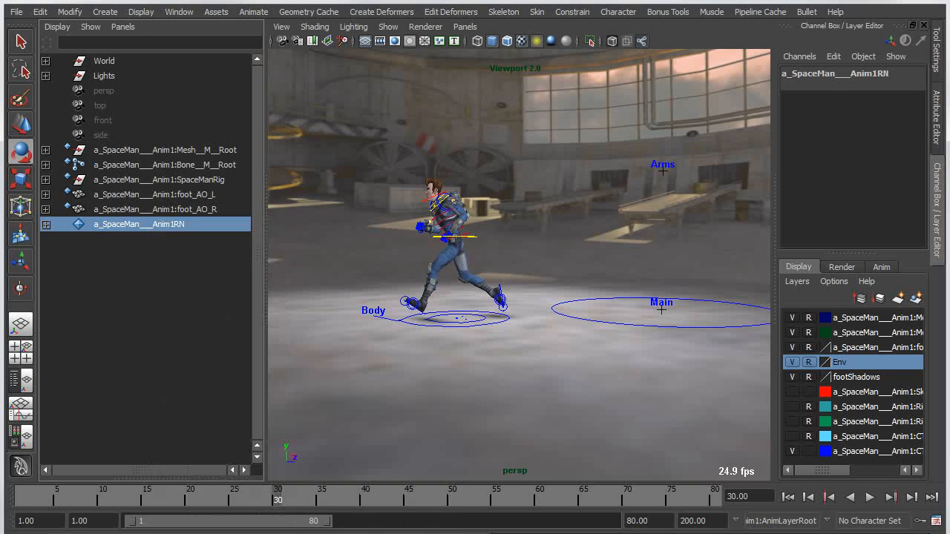
double_click(283, 193)
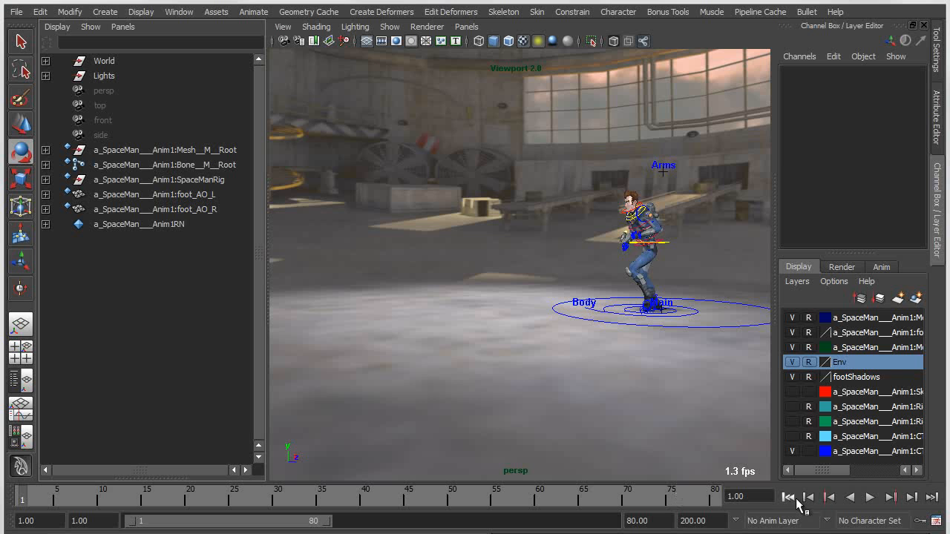
left_click(871, 499)
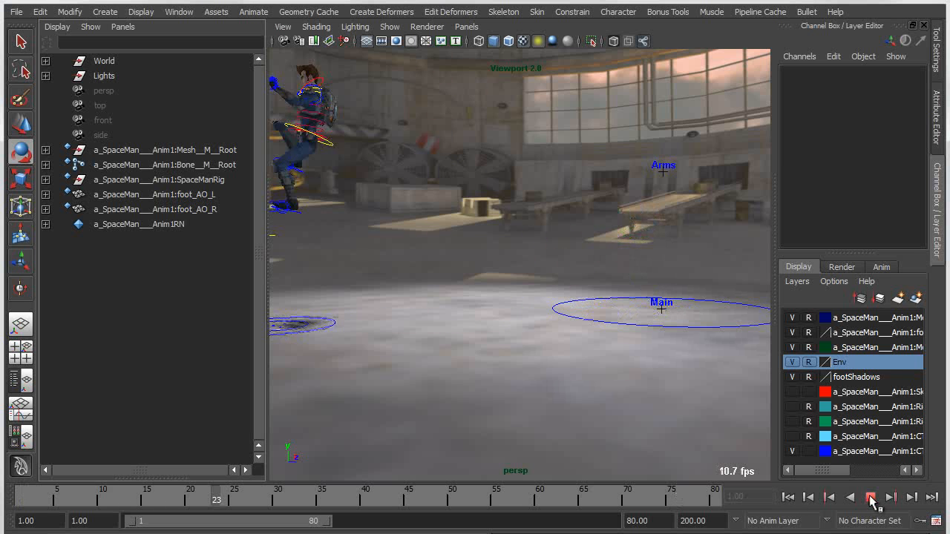
left_click_drag(271, 504, 22, 508)
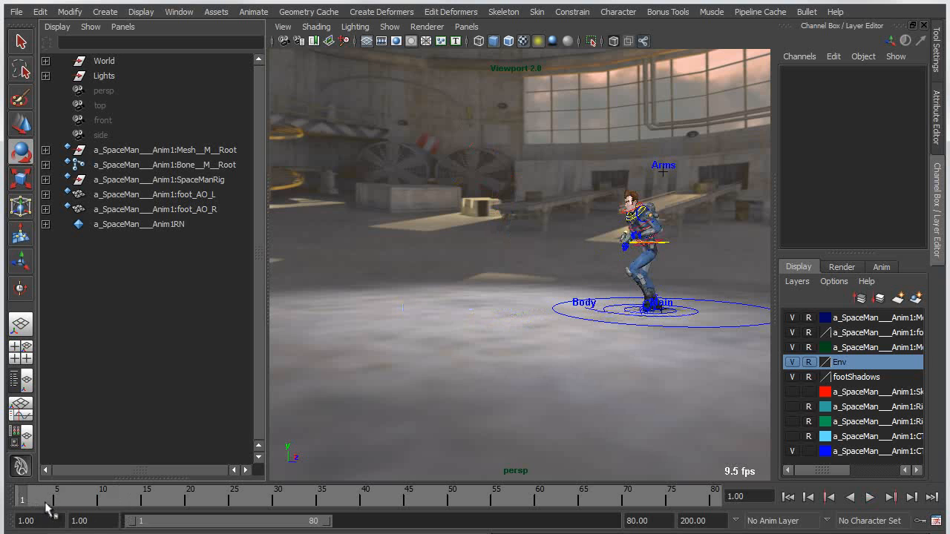
List the reference edits of a_SpaceMan___Anim1RN and select the entries from the setAttr section through the failed_connectAttr section.
left_click(149, 224)
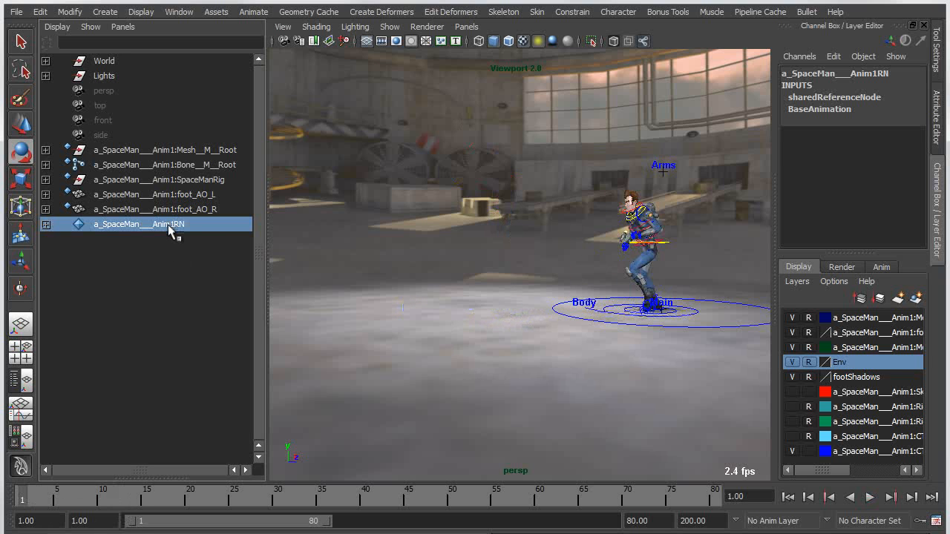
right_click(169, 231)
mouse_move(197, 433)
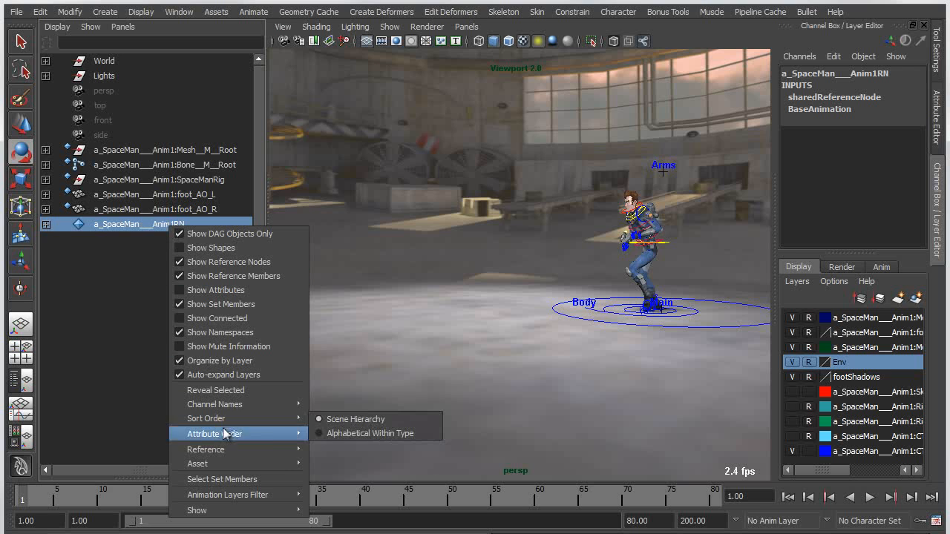
mouse_move(224, 455)
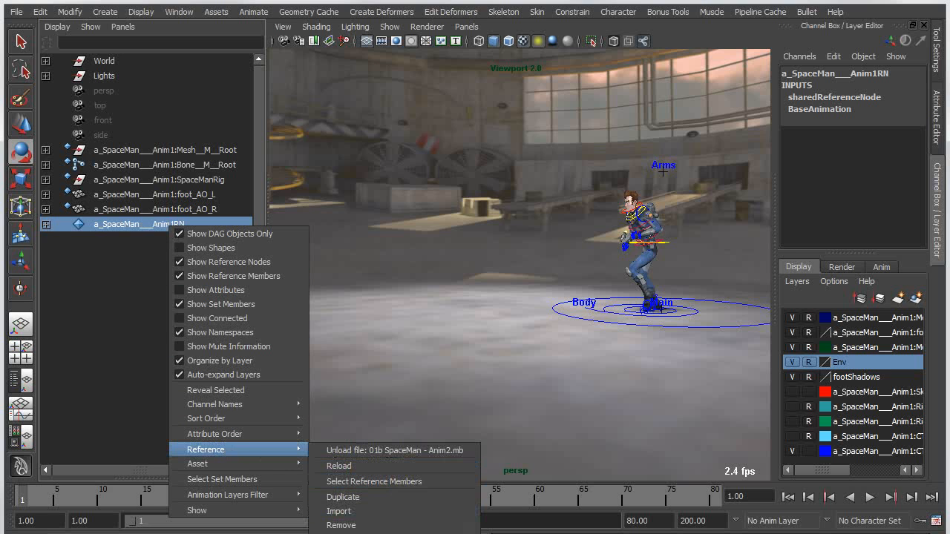
left_click(356, 533)
left_click_drag(912, 122, 841, 42)
left_click(810, 74)
left_click(805, 192)
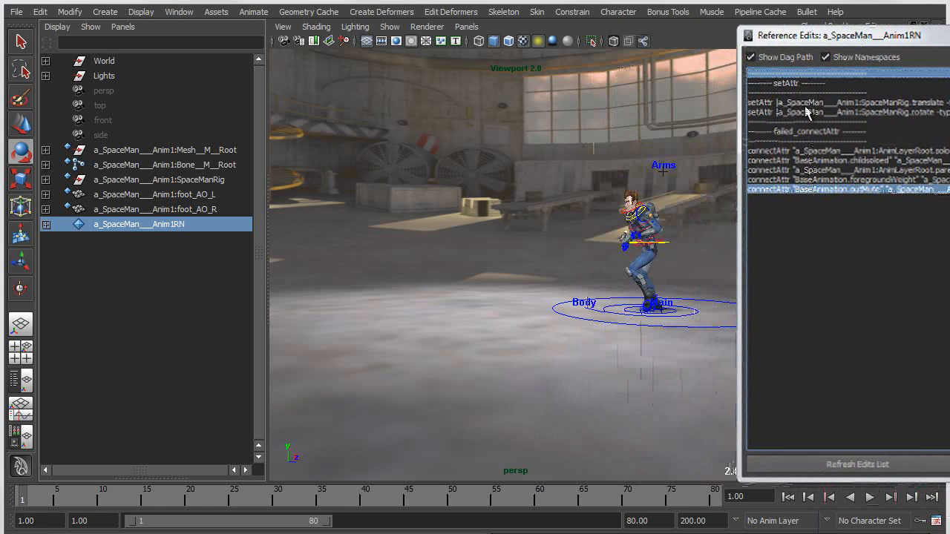
left_click(806, 74, "shift")
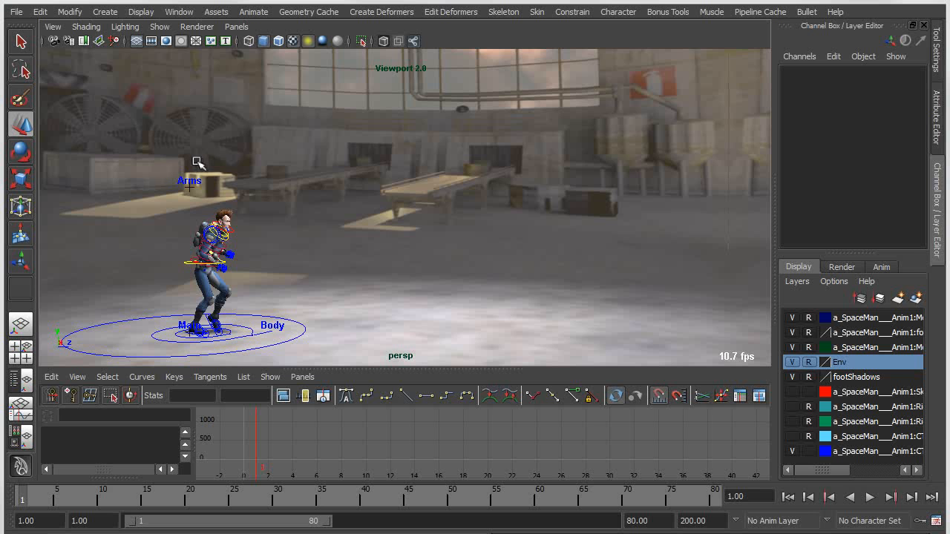
Frame the referenced character and scrub the animation to frame 19, near the peak of the jump.
middle_click_drag(185, 282, 276, 291, "alt")
right_click_drag(275, 291, 342, 304, "alt")
middle_click_drag(342, 304, 295, 295, "alt")
key("k")
left_click_drag(257, 305, 452, 284)
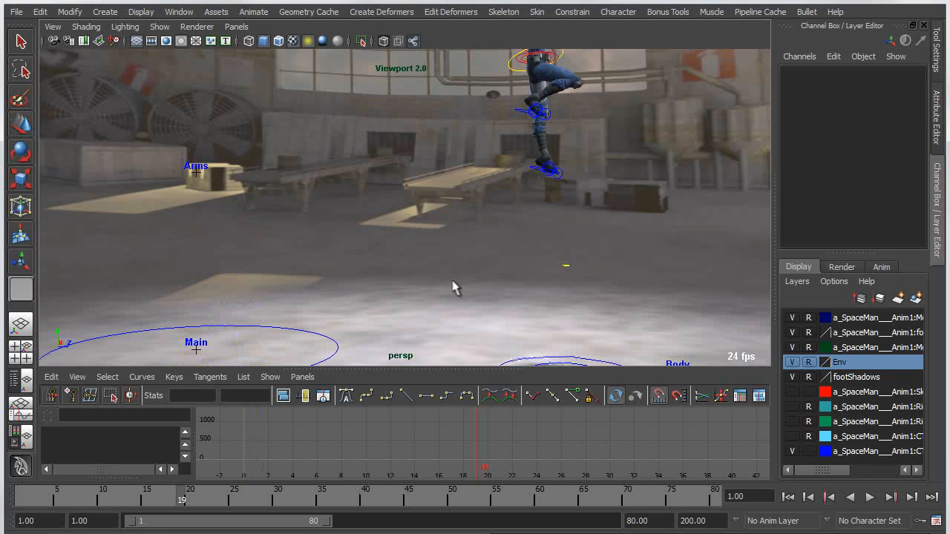
Select the yellow body control around the character's waist to load its animation curves.
left_click_drag(566, 146, 477, 264, "alt")
middle_click_drag(477, 264, 479, 327, "alt")
right_click_drag(480, 326, 566, 339, "alt")
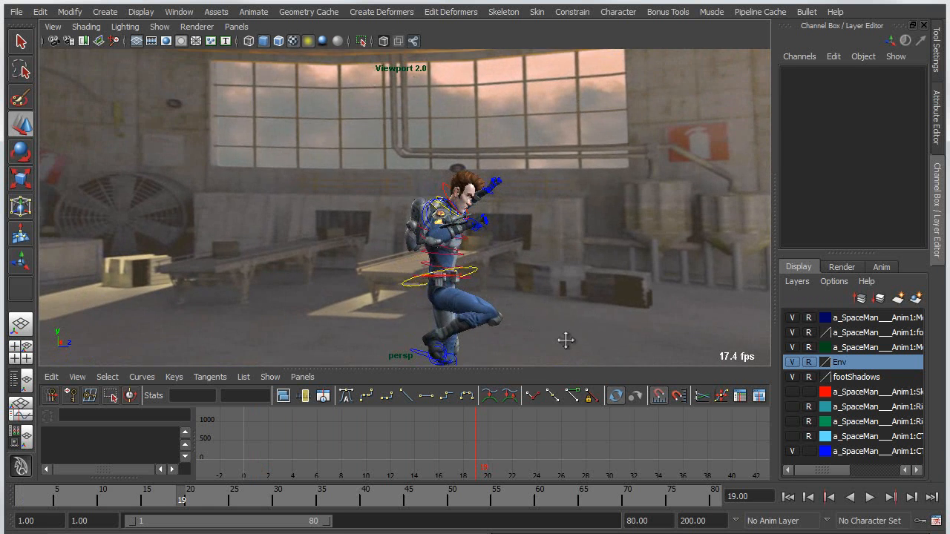
middle_click_drag(566, 339, 524, 290, "alt")
right_click_drag(524, 291, 660, 332, "alt")
middle_click_drag(554, 277, 558, 325, "alt")
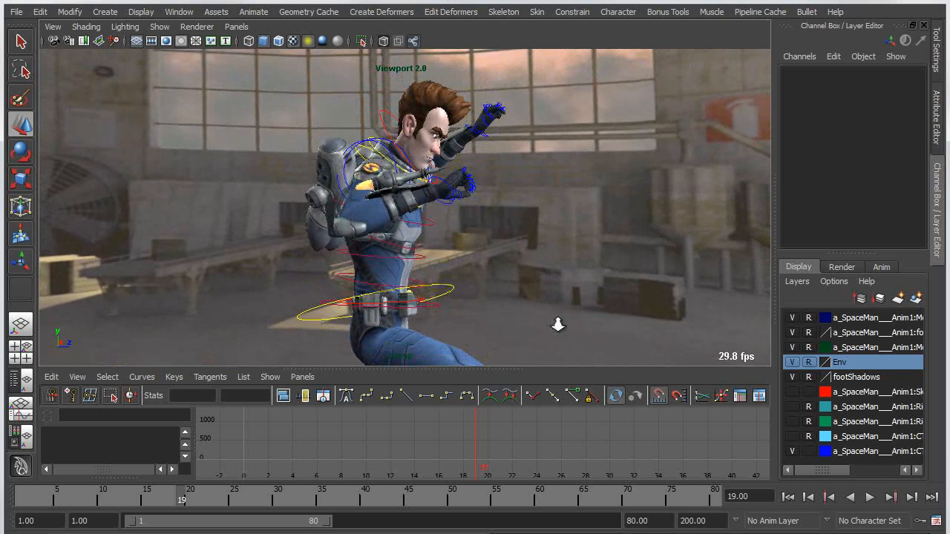
right_click_drag(557, 324, 512, 317, "alt")
middle_click_drag(512, 315, 512, 298, "alt")
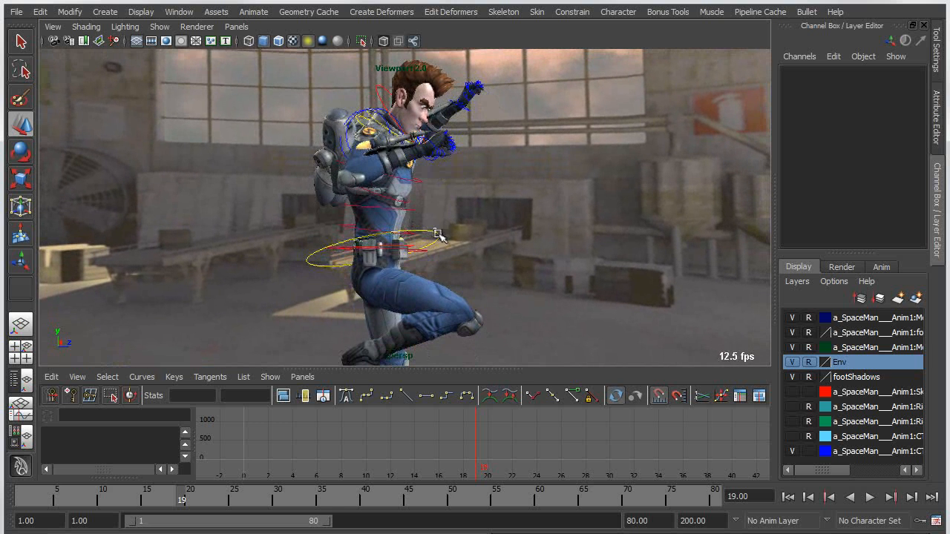
left_click(444, 247)
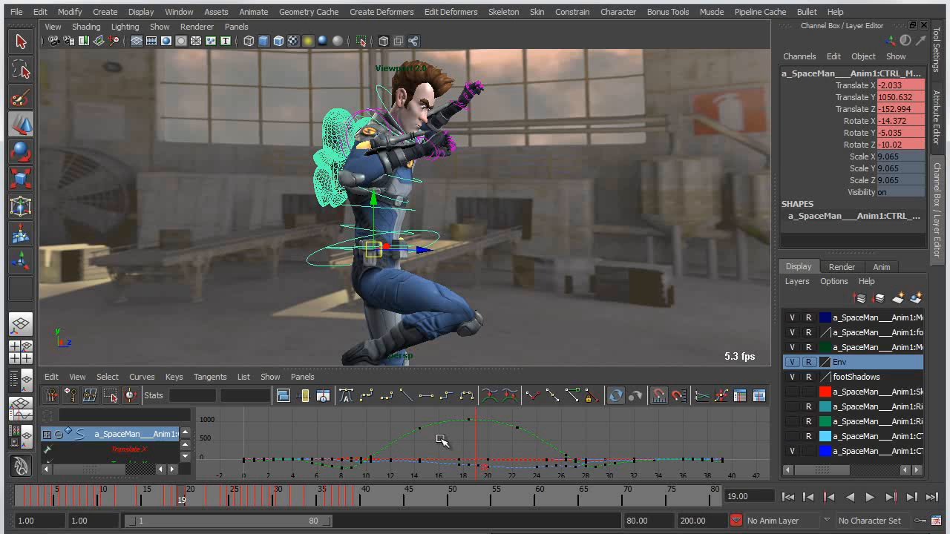
Enlarge the Graph Editor around the body control's Translate Y jump curve and try to select its peak keys.
left_click_drag(459, 368, 461, 324)
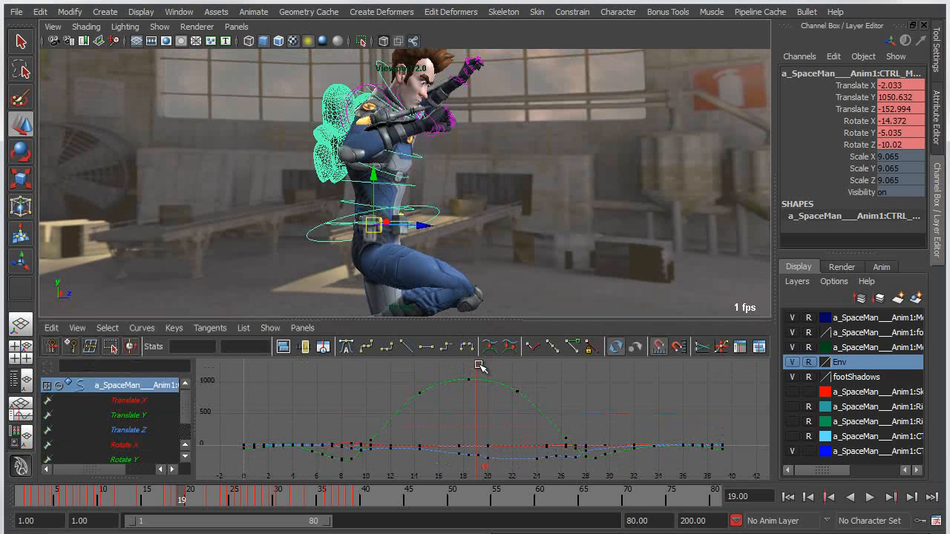
scroll(426, 396, "up", 3)
middle_click_drag(432, 397, 433, 420, "alt")
left_click_drag(406, 377, 533, 441)
left_click_drag(427, 389, 532, 429)
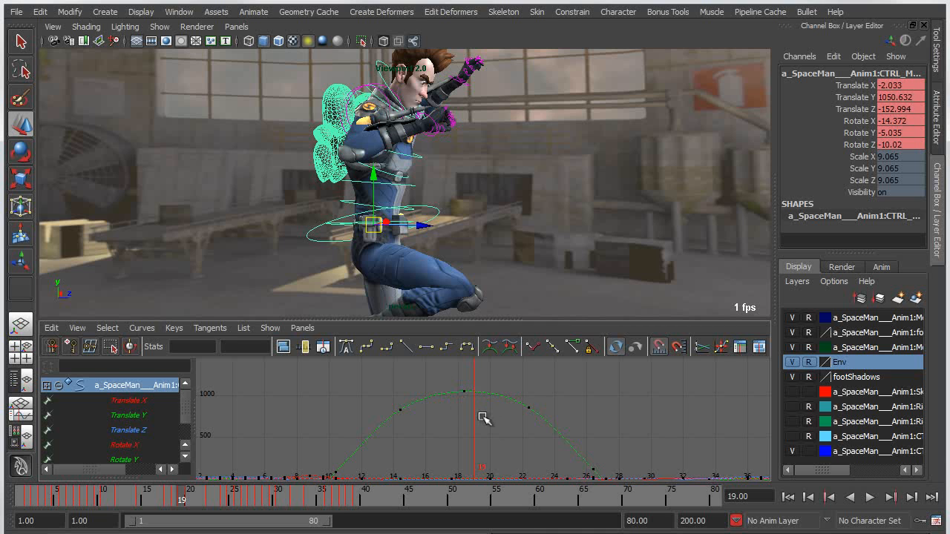
Enable Allow Referenced Animation Curves to be Edited in the saved animation preferences and select the Translate Y curve's peak key.
left_click(179, 12)
mouse_move(200, 90)
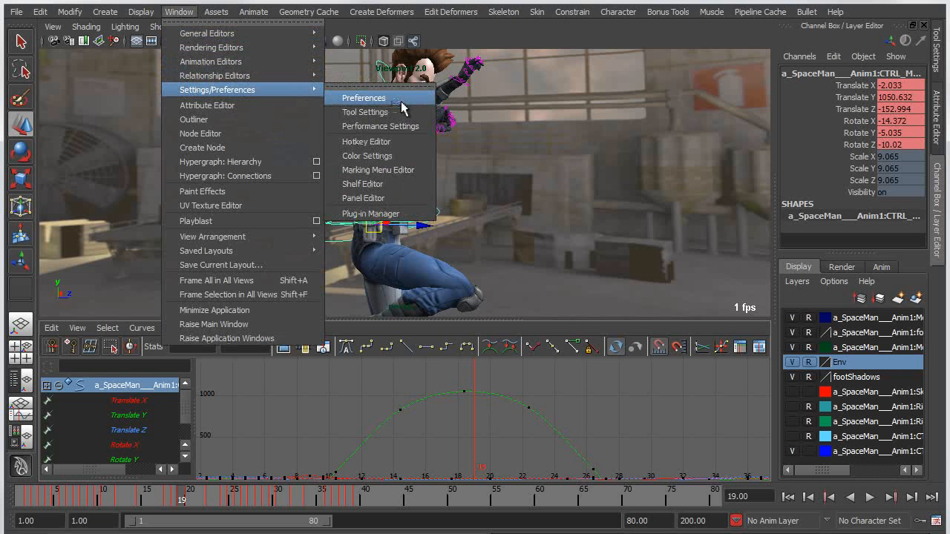
left_click(367, 98)
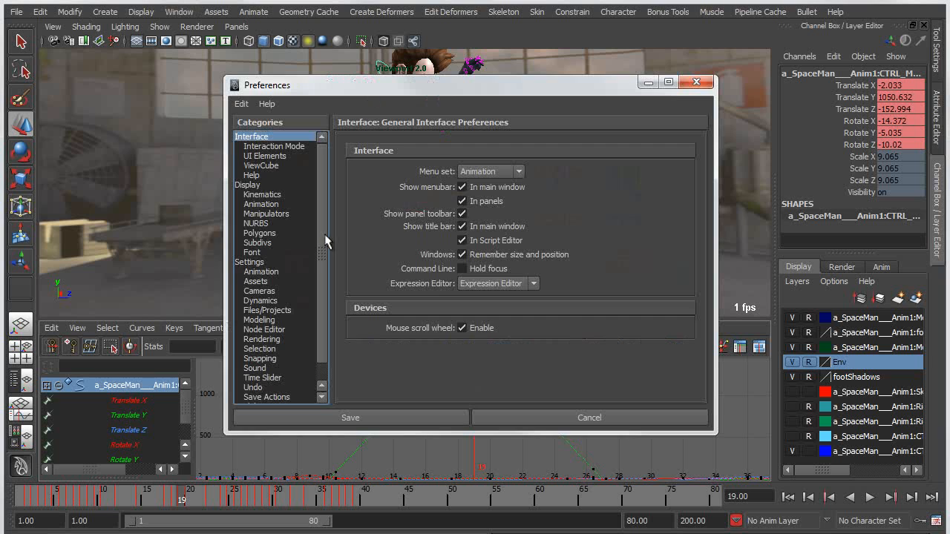
left_click(260, 272)
scroll(613, 298, "down", 6)
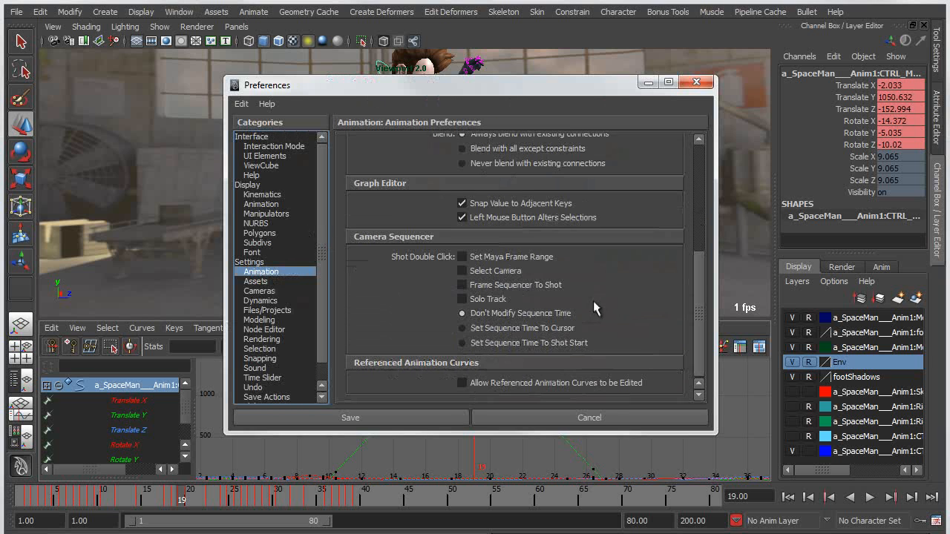
left_click(461, 381)
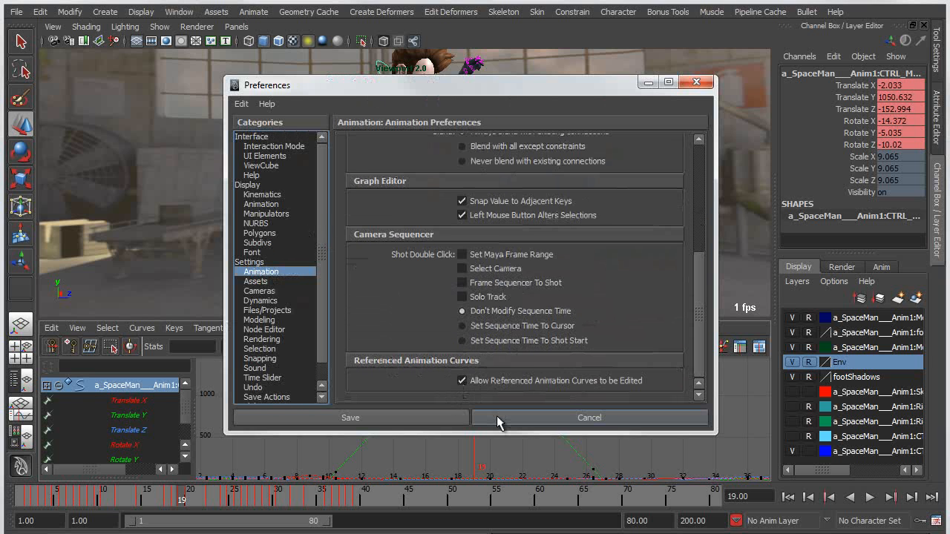
left_click(375, 418)
left_click(464, 391)
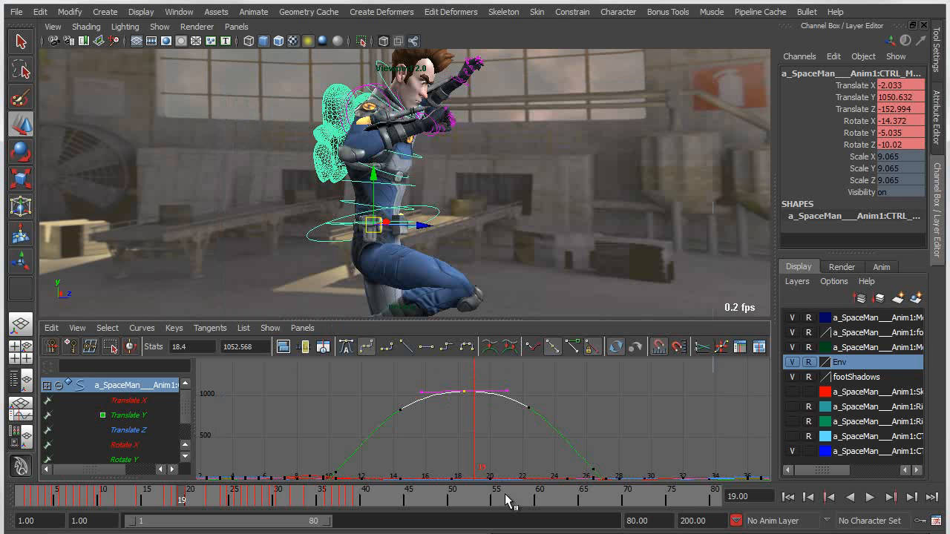
Try lowering the Translate Y curve's peak key to about 770 and undo the move.
middle_click_drag(461, 383, 462, 416, "shift")
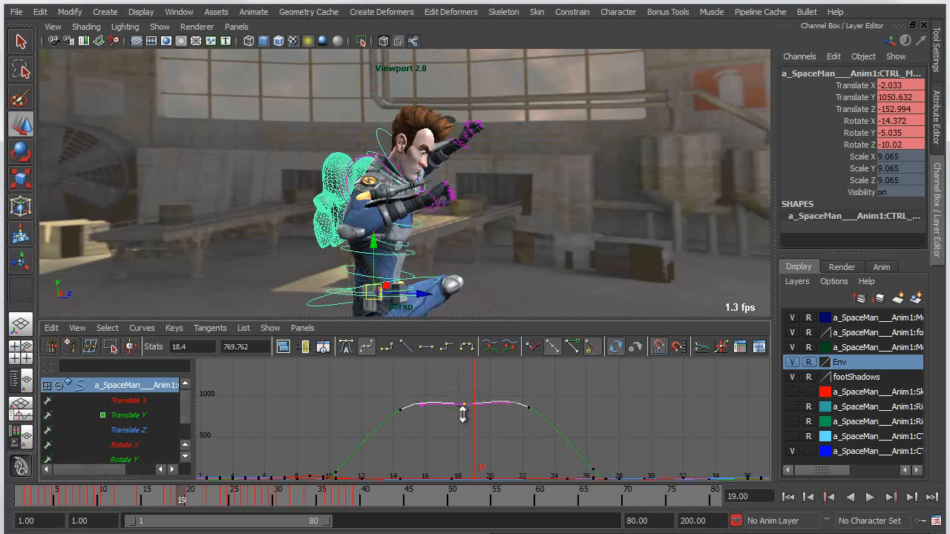
key("ctrl+z")
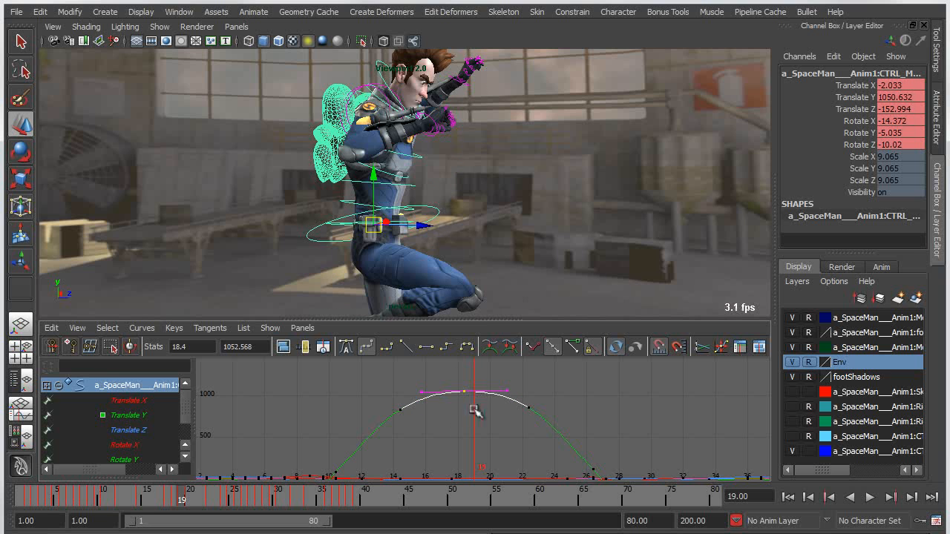
Raise the three upper keys of the Translate Y jump curve so the body control reaches about 1164 at frame 19.
left_click_drag(480, 324, 480, 357)
key("a")
left_click_drag(408, 412, 529, 448)
middle_click_drag(477, 436, 479, 429)
middle_click_drag(442, 239, 450, 297, "alt")
left_click_drag(450, 296, 439, 288, "alt")
middle_click_drag(459, 291, 458, 292, "alt")
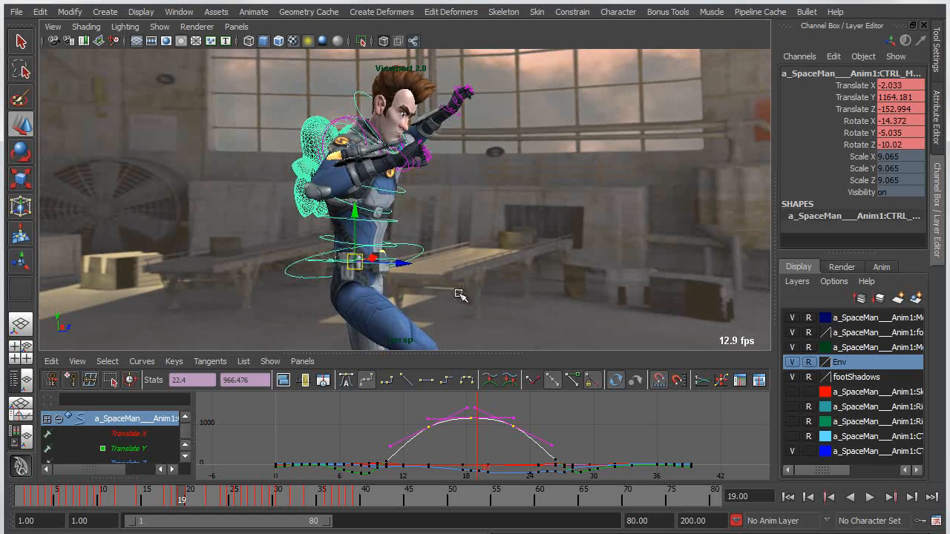
Show buffer curves in the Graph Editor and select the three upper keys of the Translate Y jump curve.
left_click(350, 434)
right_click_drag(352, 435, 381, 458, "alt")
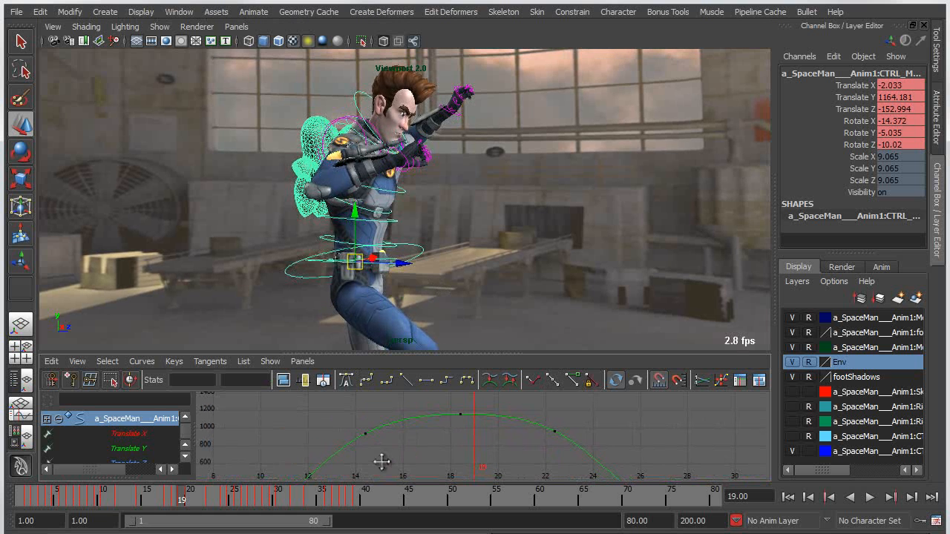
left_click(76, 362)
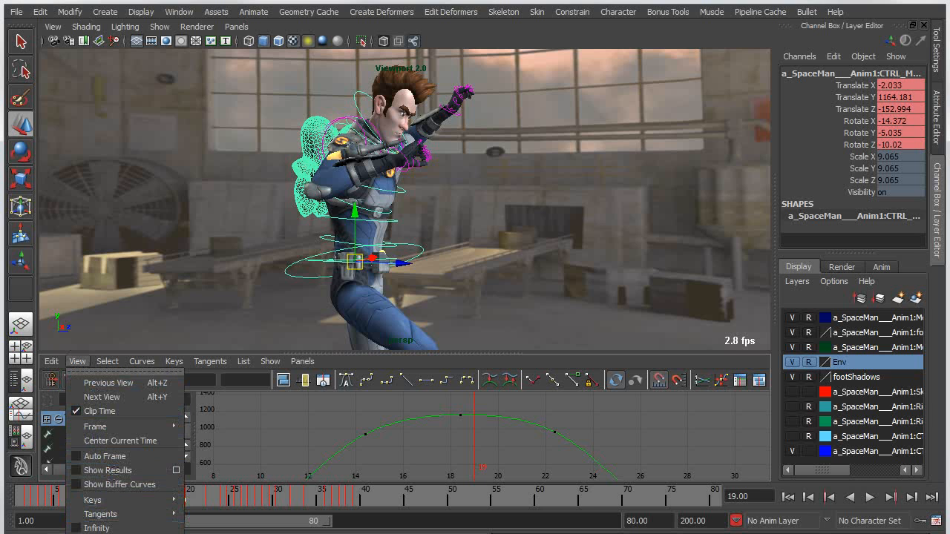
left_click(101, 483)
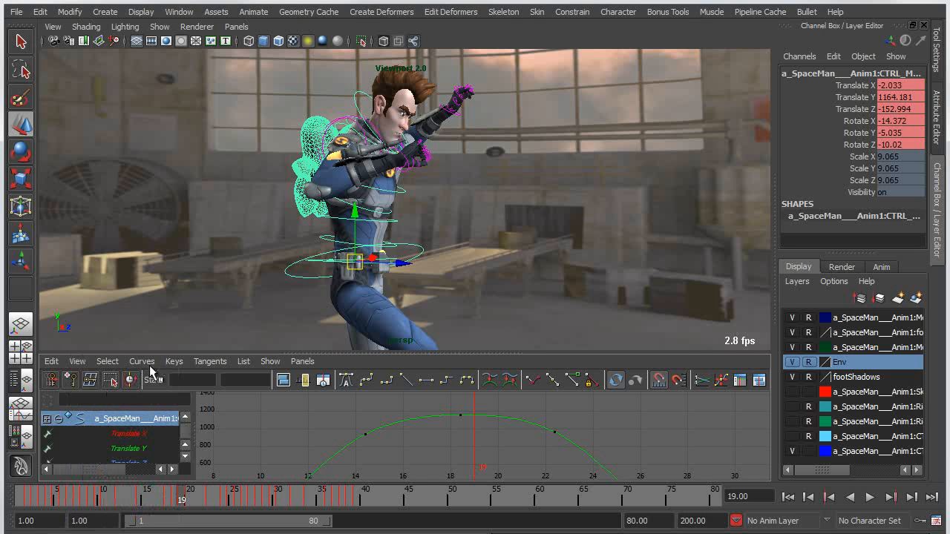
left_click(408, 416)
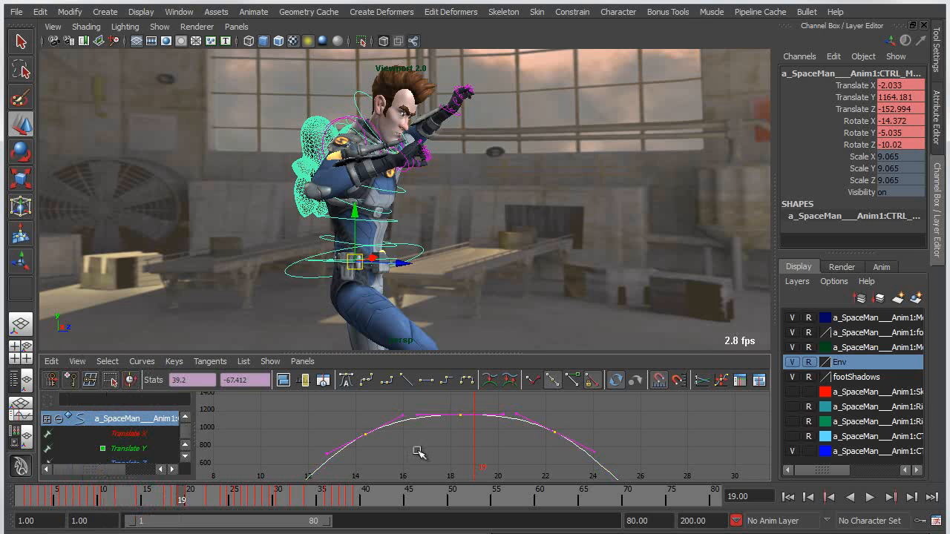
left_click(162, 360)
mouse_move(141, 361)
mouse_move(145, 386)
left_click_drag(354, 398, 583, 461)
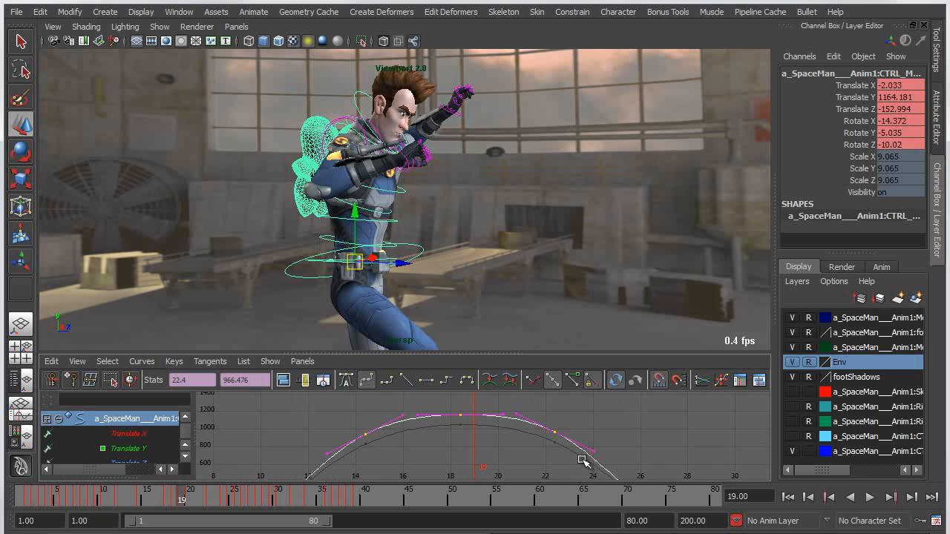
Lower only the Translate Y curve's middle peak key to about 842, putting a dip in the jump.
key("a")
left_click(572, 449)
middle_click_drag(483, 420, 482, 440, "alt")
right_click_drag(482, 439, 497, 455, "alt")
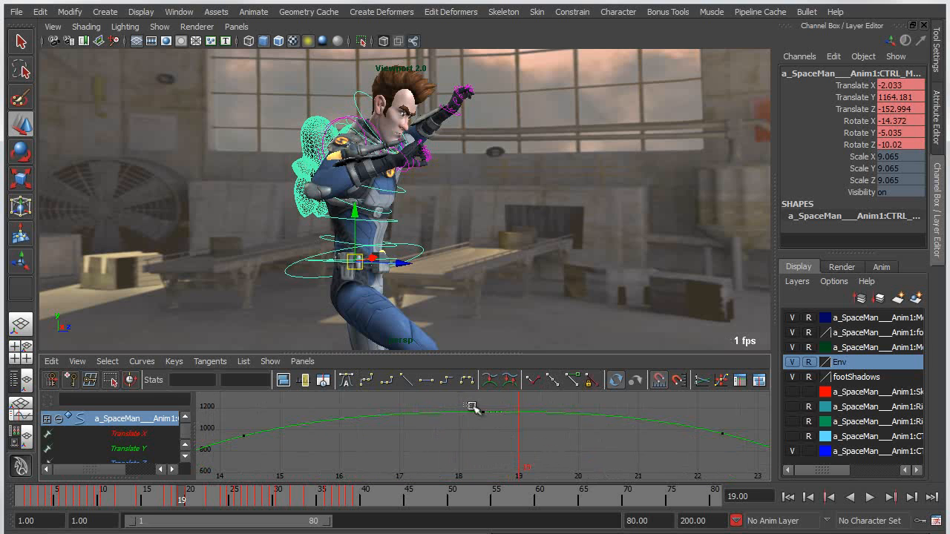
left_click_drag(475, 409, 510, 437)
middle_click_drag(499, 430, 493, 467, "shift")
right_click_drag(491, 300, 413, 291, "alt")
middle_click_drag(413, 291, 414, 201, "alt")
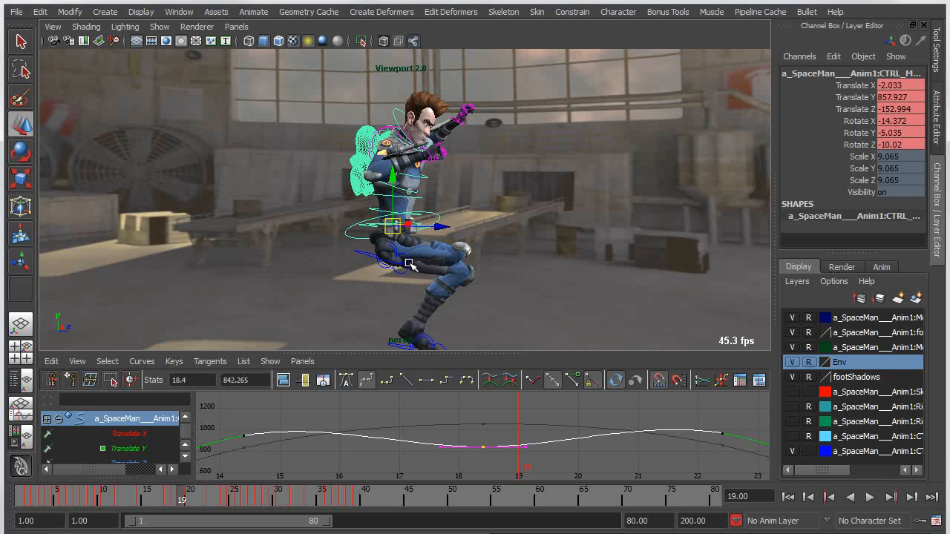
Swap the Translate Y curve with its buffer curve and lower its peak slightly, to about 1037 at frame 19.
left_click(154, 362)
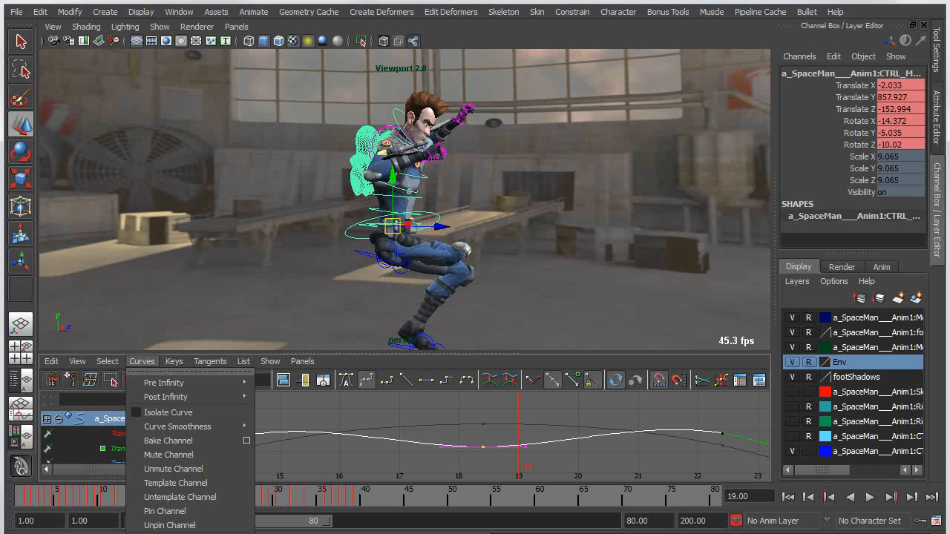
left_click(179, 533)
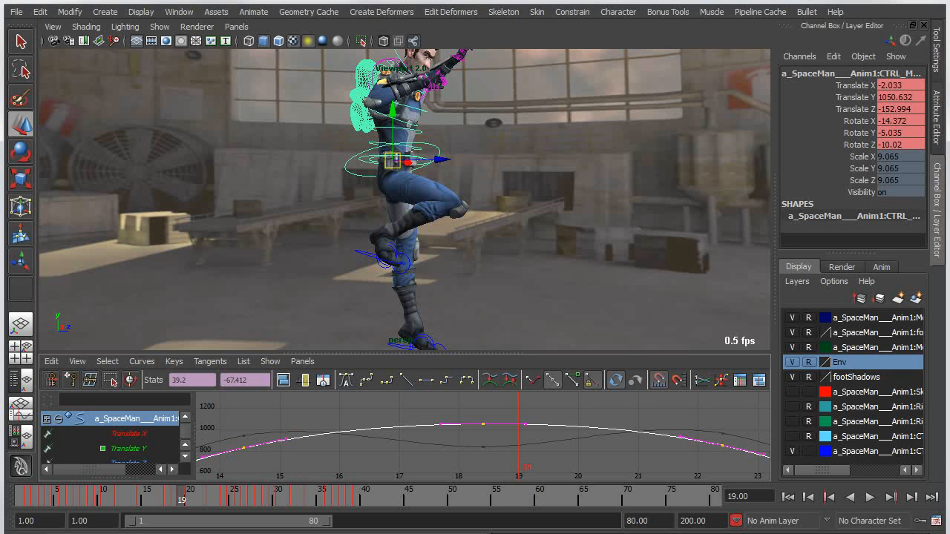
middle_click_drag(473, 411, 519, 466)
key("ctrl+z")
left_click_drag(462, 405, 498, 455)
mouse_move(498, 455)
middle_mouse_down()
mouse_move(500, 438)
mouse_move(494, 453)
middle_mouse_up()
left_click_drag(242, 421, 763, 478)
mouse_move(652, 465)
middle_mouse_down()
mouse_move(655, 449)
mouse_move(656, 460)
middle_mouse_up()
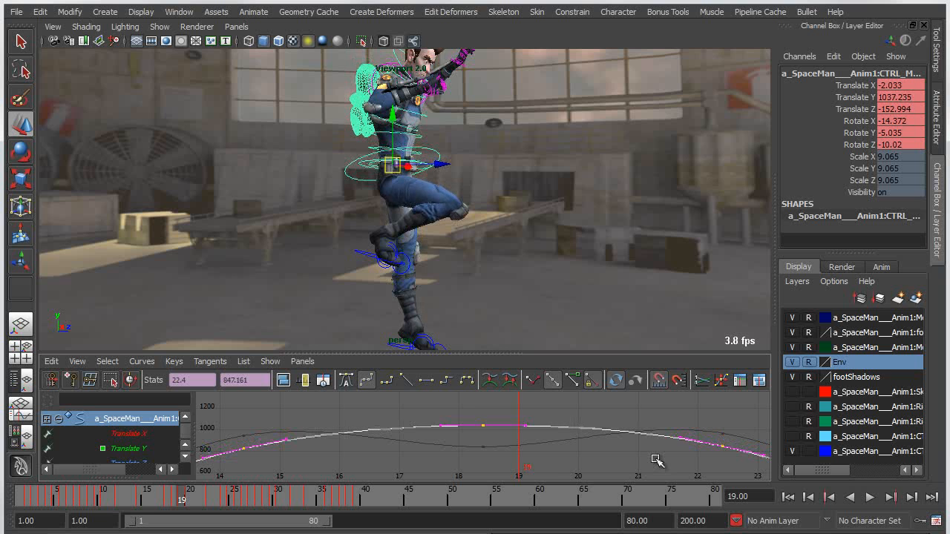
List the reference edits of the spaceman reference node, inspect the Translate Y fcurve relationship edit, and close the list.
left_click(25, 382)
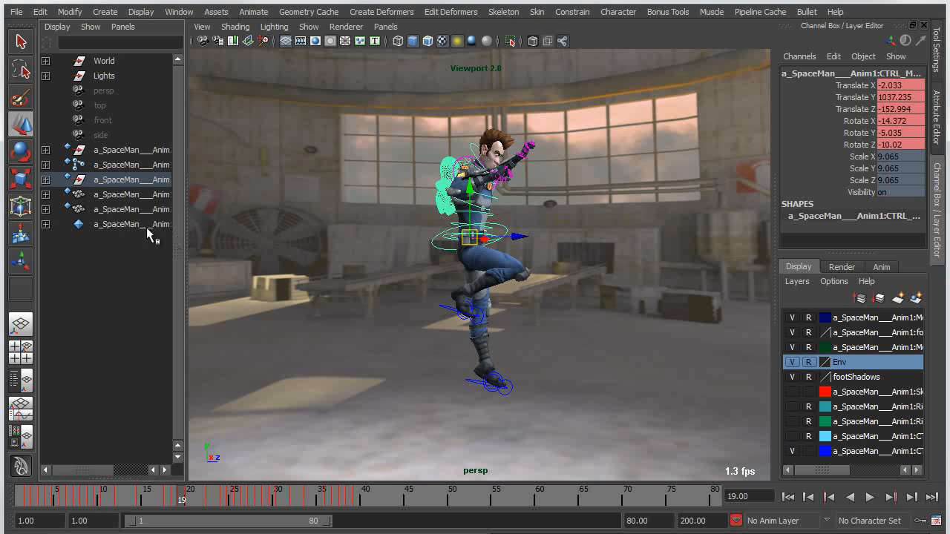
left_click(129, 227)
right_click(128, 226)
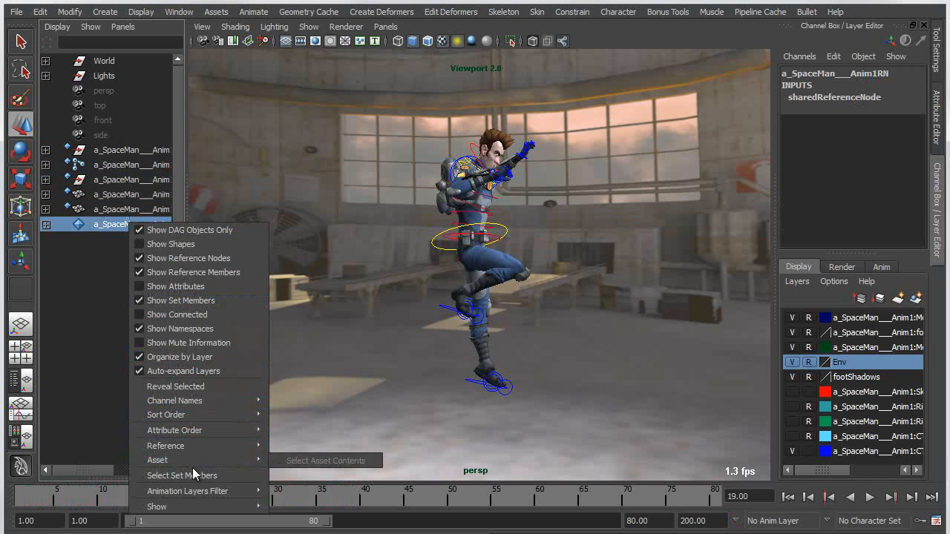
mouse_move(191, 446)
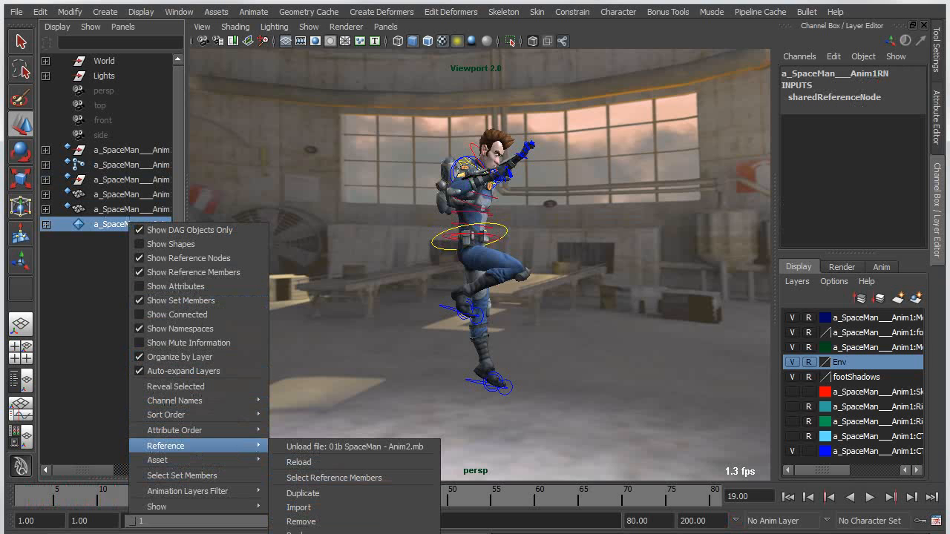
left_click(326, 533)
left_click_drag(879, 39, 718, 43)
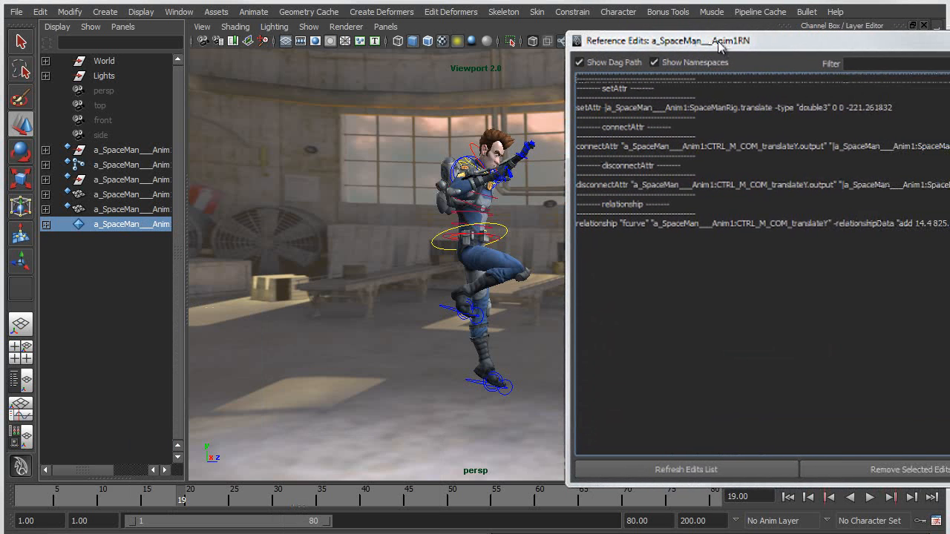
left_click(636, 226)
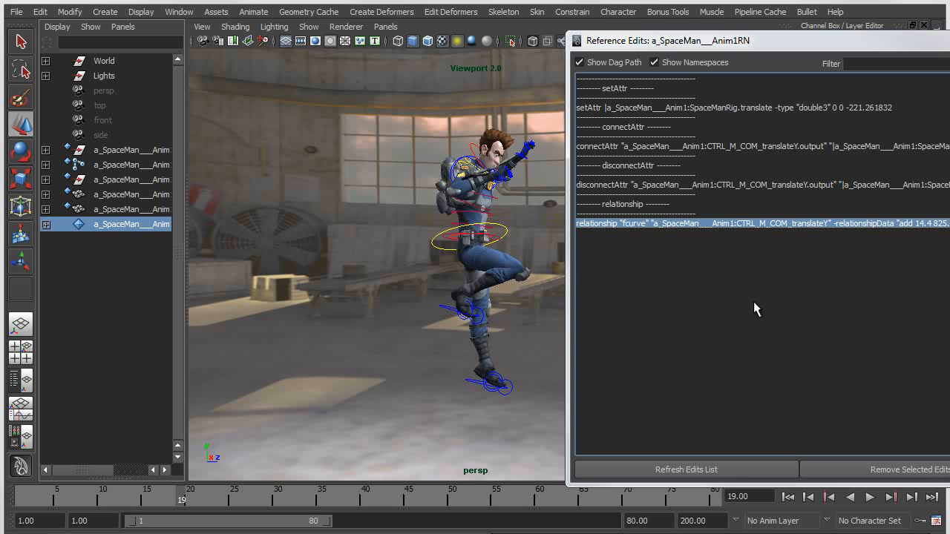
middle_click_drag(416, 278, 417, 305, "alt")
right_click_drag(417, 305, 428, 313, "alt")
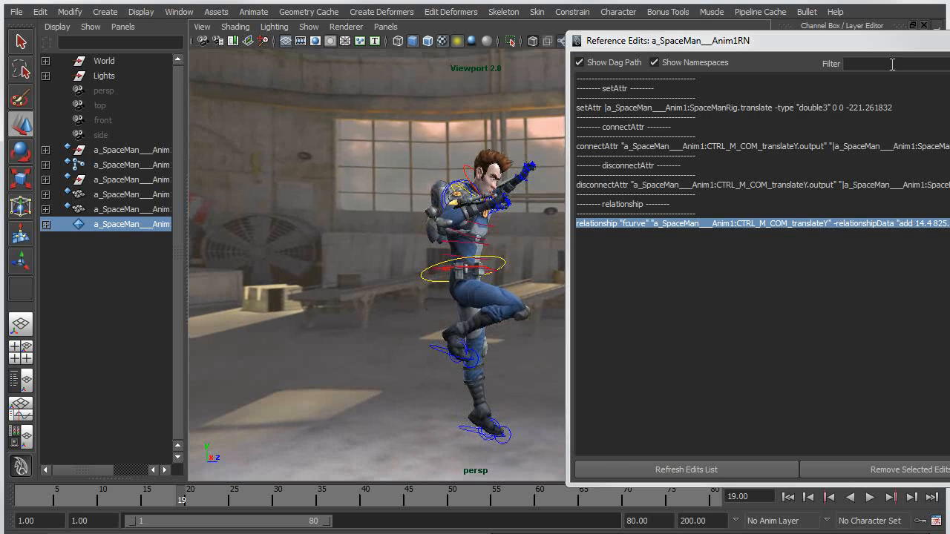
left_click(949, 40)
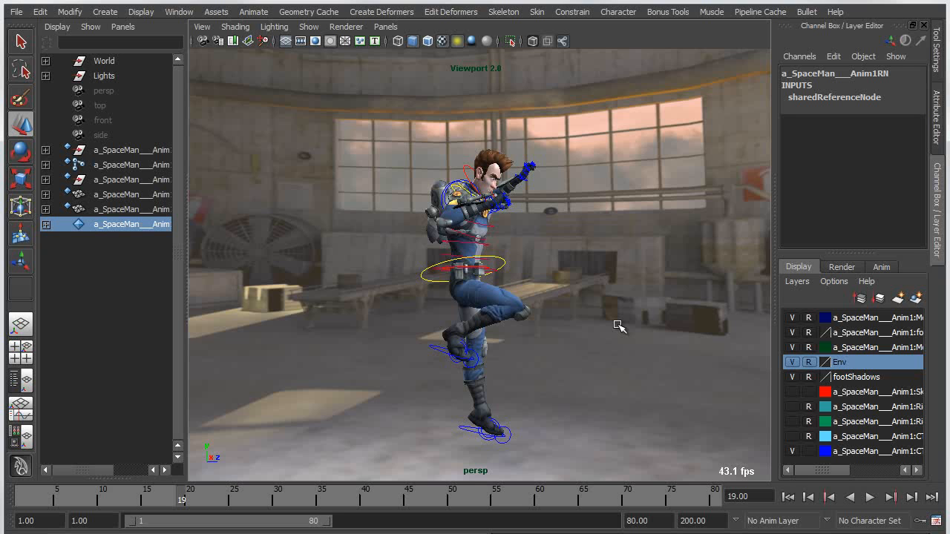
scroll(570, 327, "up", 2)
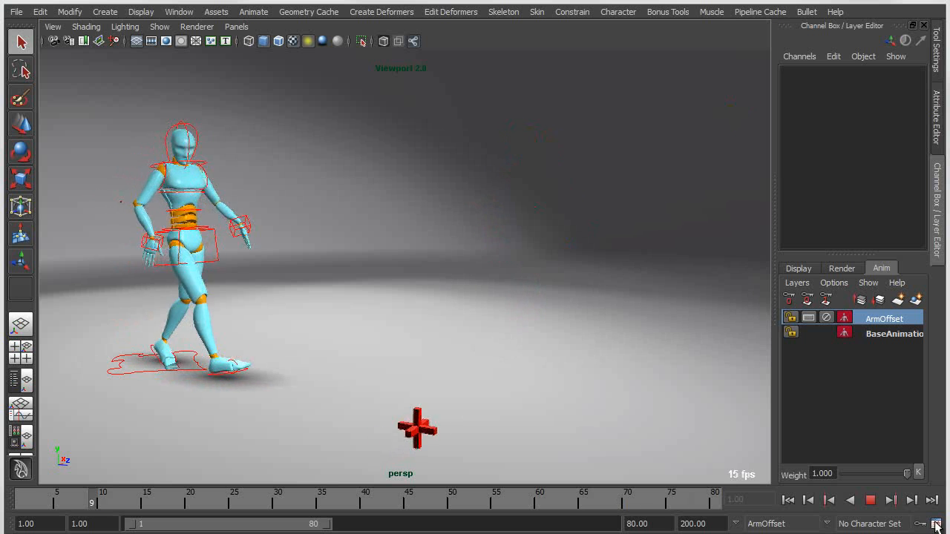
Stop the mannequin's walk playback, scrub to frame 28 and select the red LookAt control.
left_click(873, 502)
left_click_drag(181, 497, 260, 524)
left_click(553, 343)
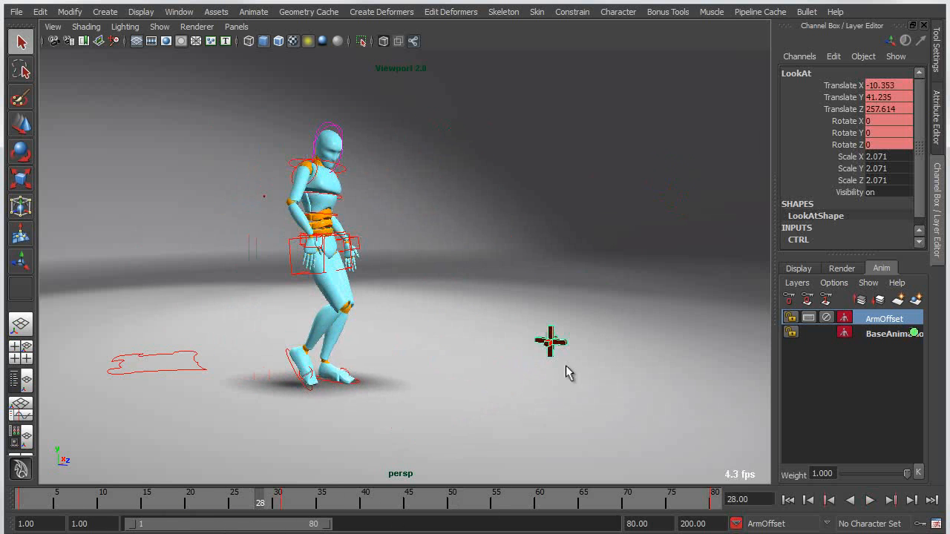
Try moving the LookAt control toward the mannequin's head and undo the move.
key("w")
left_click_drag(552, 345, 311, 158)
key("ctrl+z")
Mute the ArmOffset animation layer, play the walk without it, and unmute the layer.
left_click_drag(514, 330, 329, 421, "alt")
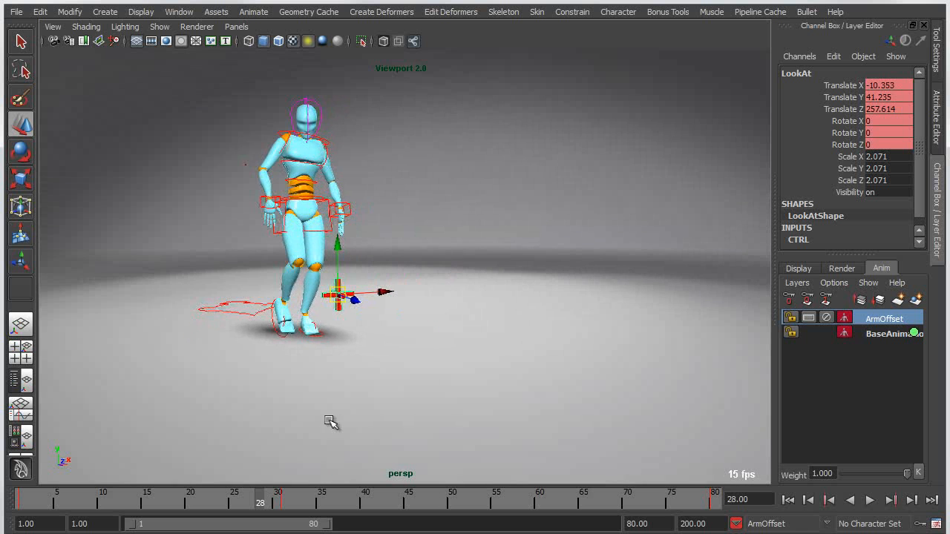
left_click(826, 318)
key("alt+v")
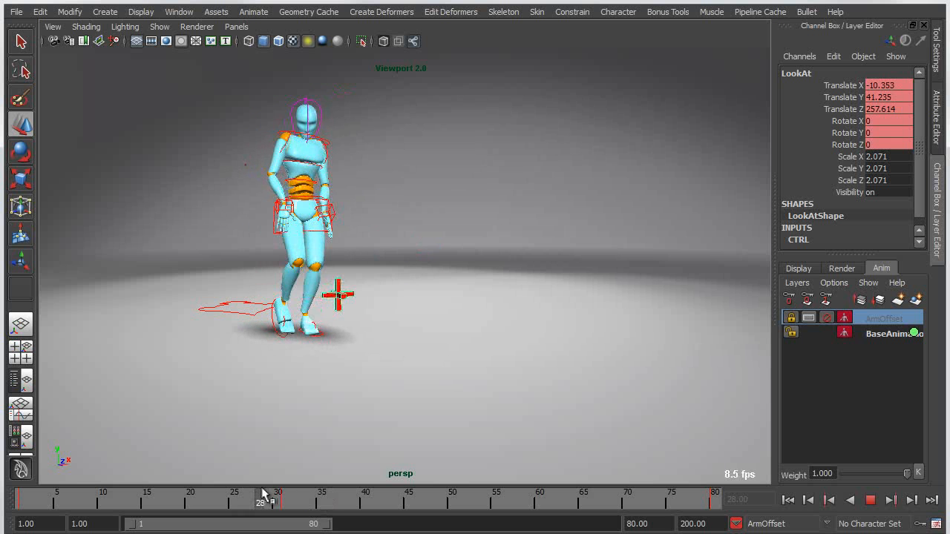
key("alt+v")
left_click(826, 317)
Clear the selection, keep the ATOM commands open in a floating window and open the ATOM template options.
left_click_drag(261, 375, 326, 359, "alt")
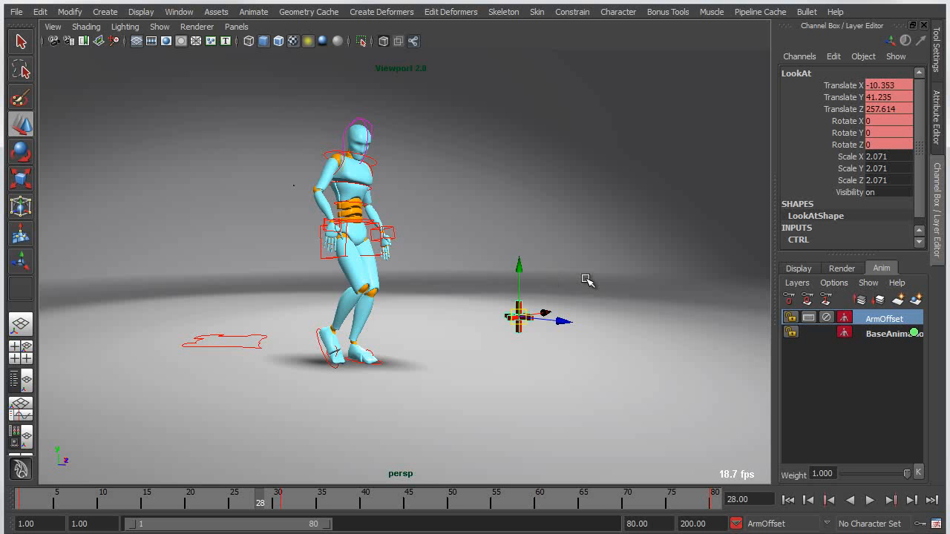
middle_click_drag(600, 361, 540, 352, "alt")
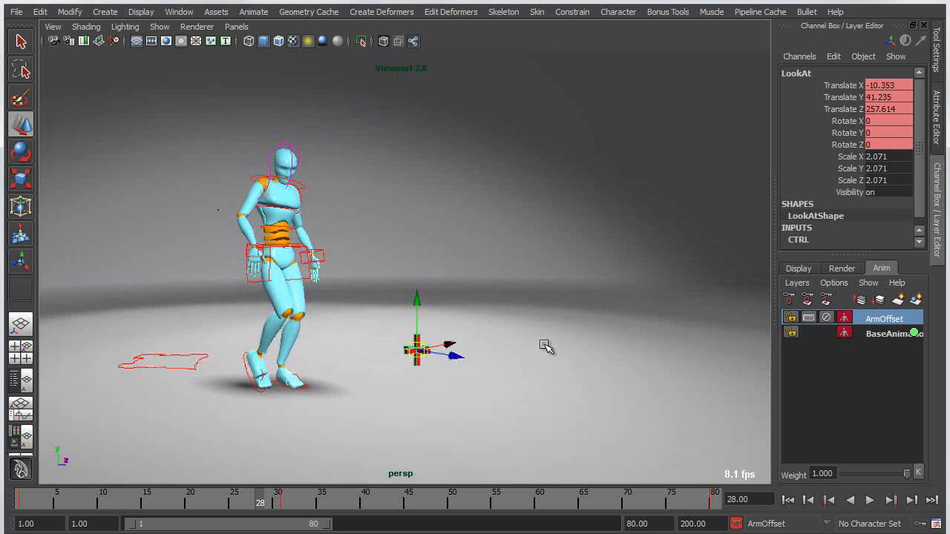
left_click(544, 244)
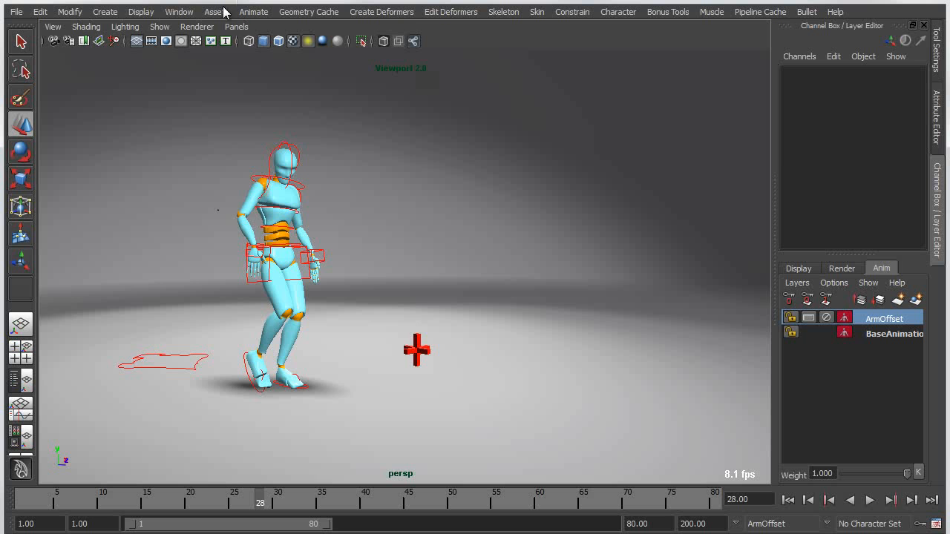
left_click(255, 12)
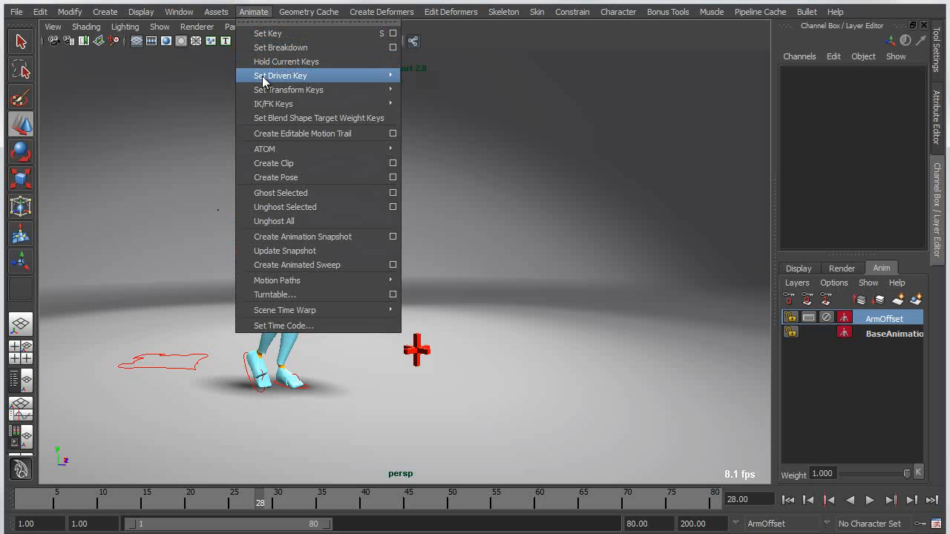
mouse_move(264, 152)
left_click(427, 145)
left_click_drag(434, 137, 429, 19)
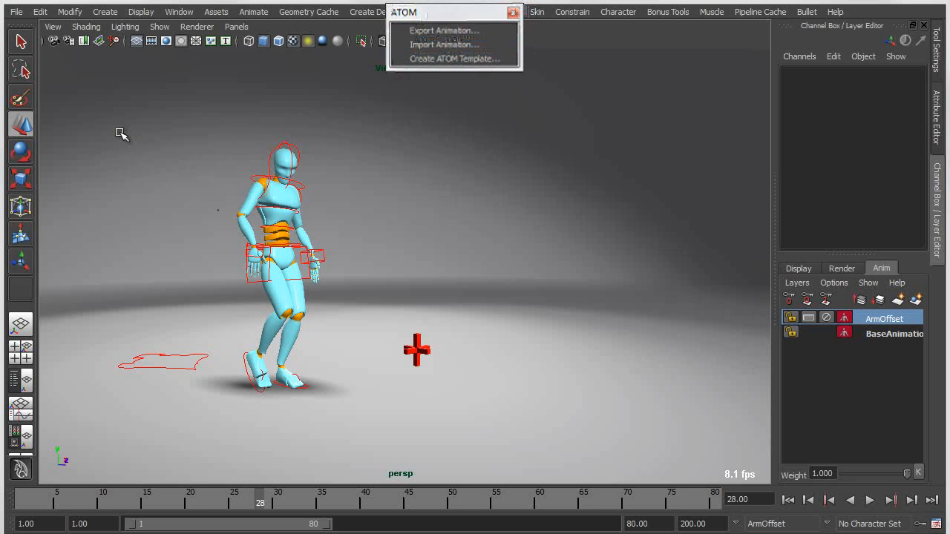
left_click(448, 58)
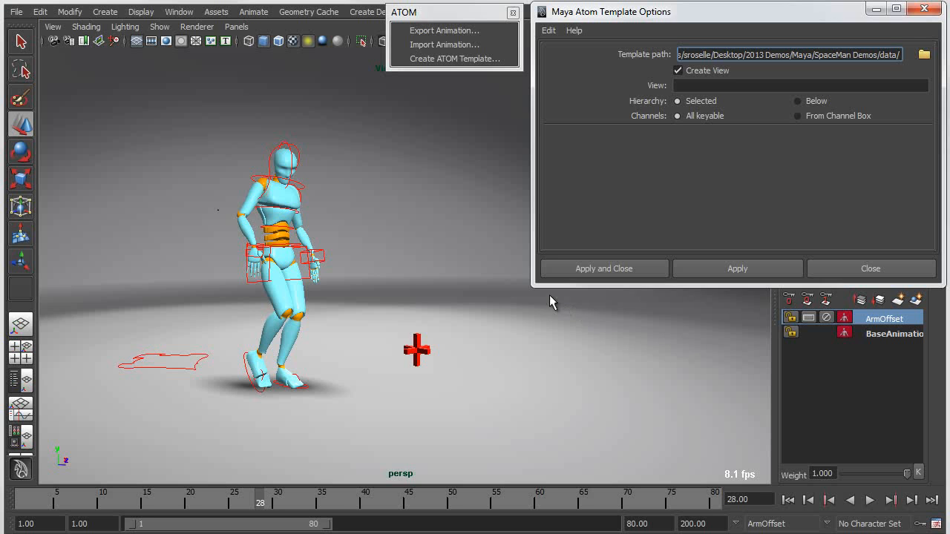
With all the mannequin and LookAt controls selected, set the template path to myTemplate.template in the data folder and disable Create View.
left_click_drag(113, 134, 504, 430)
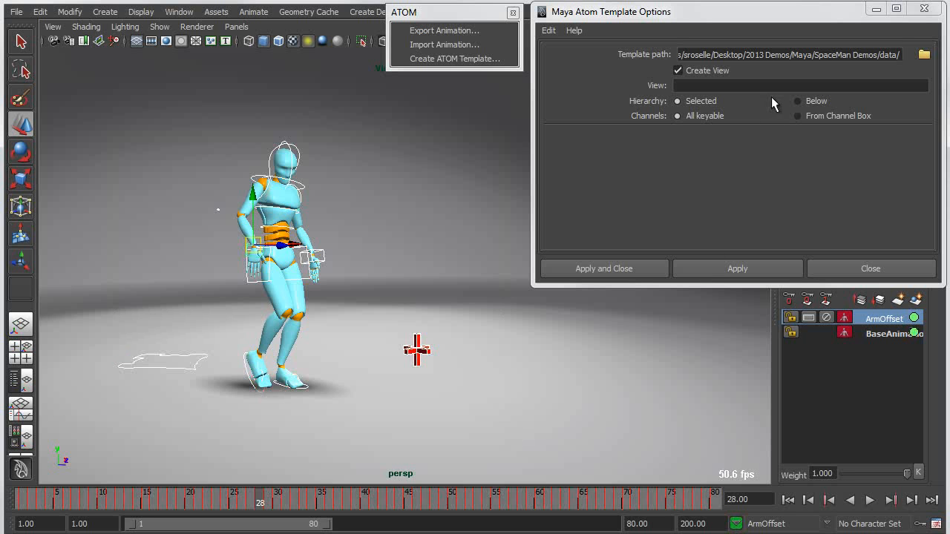
left_click(926, 53)
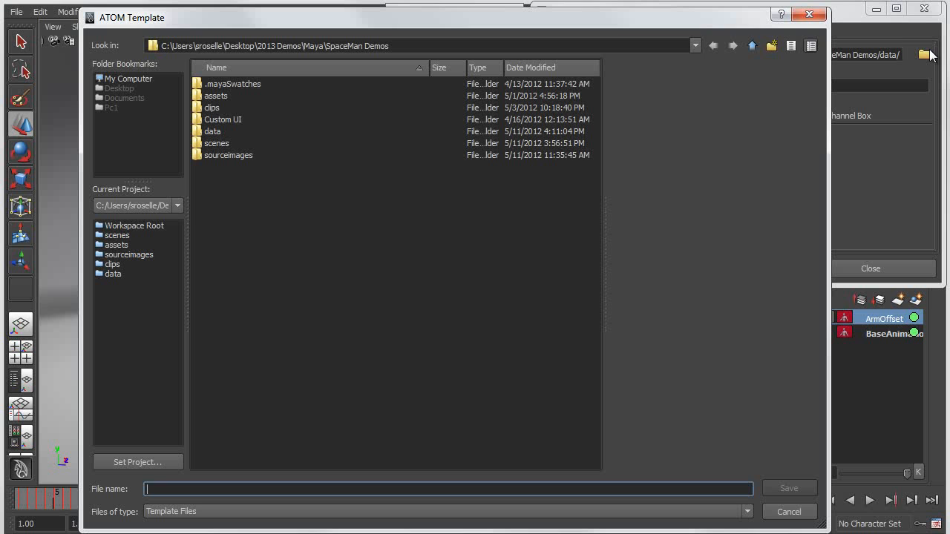
double_click(213, 131)
double_click(233, 94)
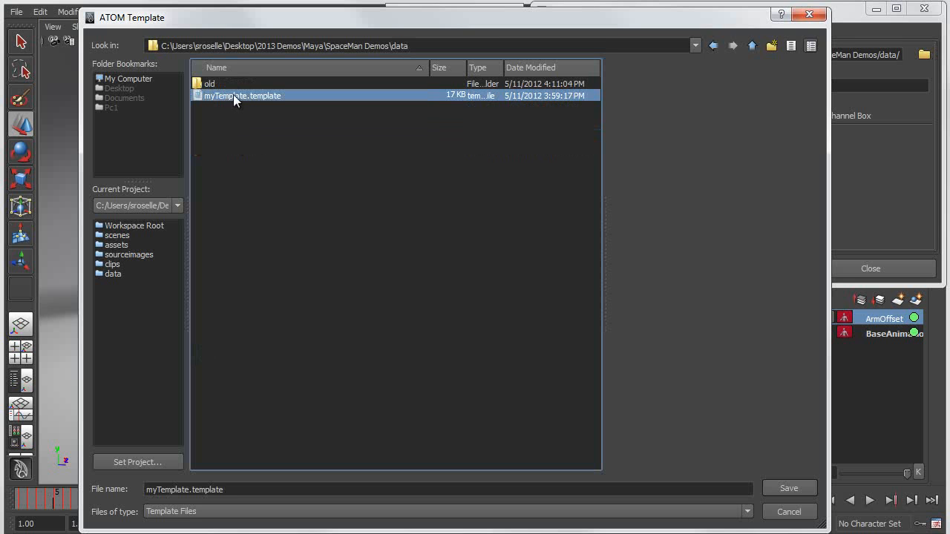
left_click(416, 294)
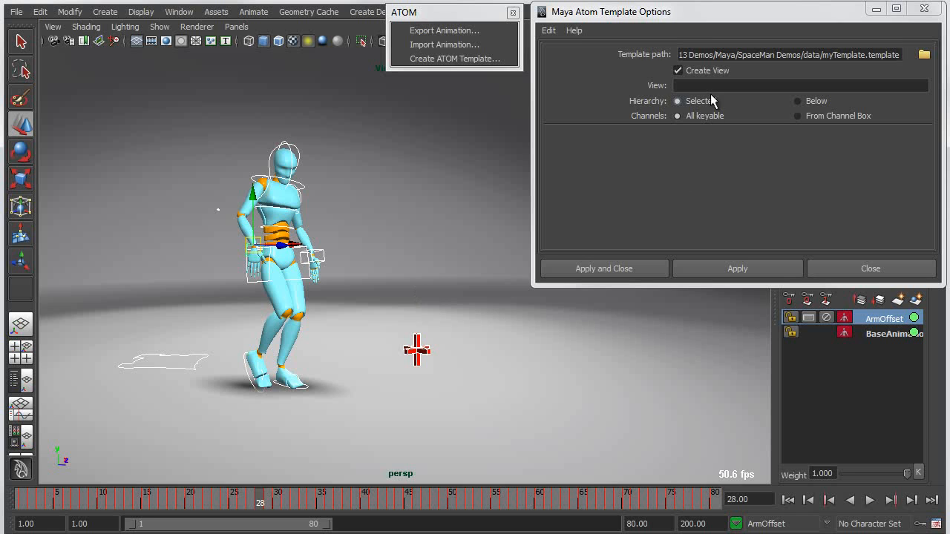
left_click(678, 71)
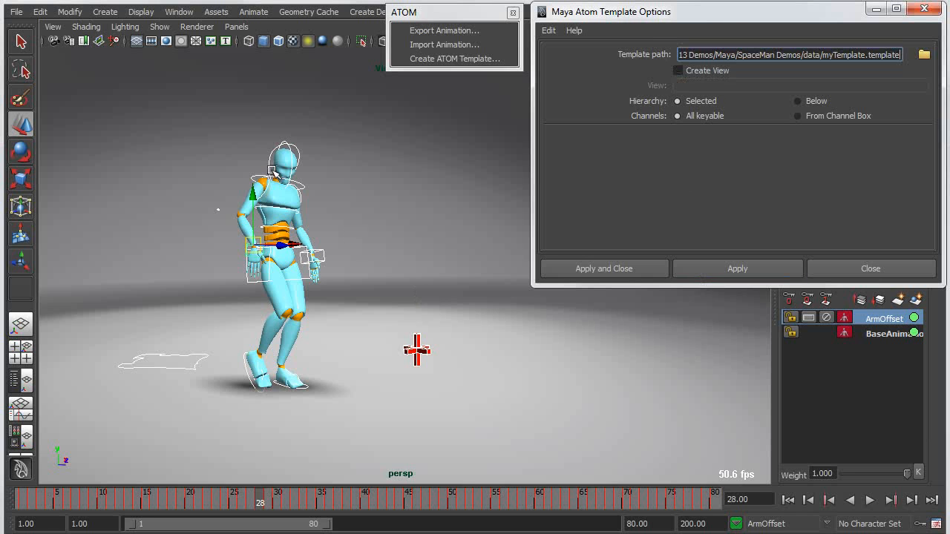
Save the ATOM template with the current selection, enable Create View and name the view UpperBody.
left_click(696, 274)
left_click(678, 71)
left_click(694, 85)
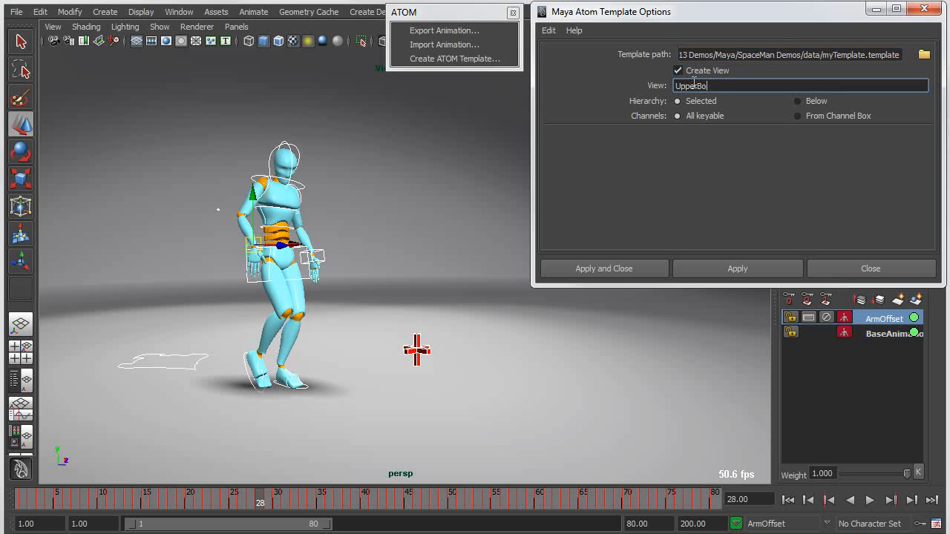
Select only the mannequin's upper-body controls, leaving out the hip, foot and ground controls.
left_click_drag(371, 292, 291, 295, "alt")
middle_click_drag(291, 295, 445, 319, "alt")
right_click_drag(446, 319, 545, 334, "alt")
left_click_drag(212, 131, 519, 355)
left_click_drag(392, 314, 394, 336, "shift")
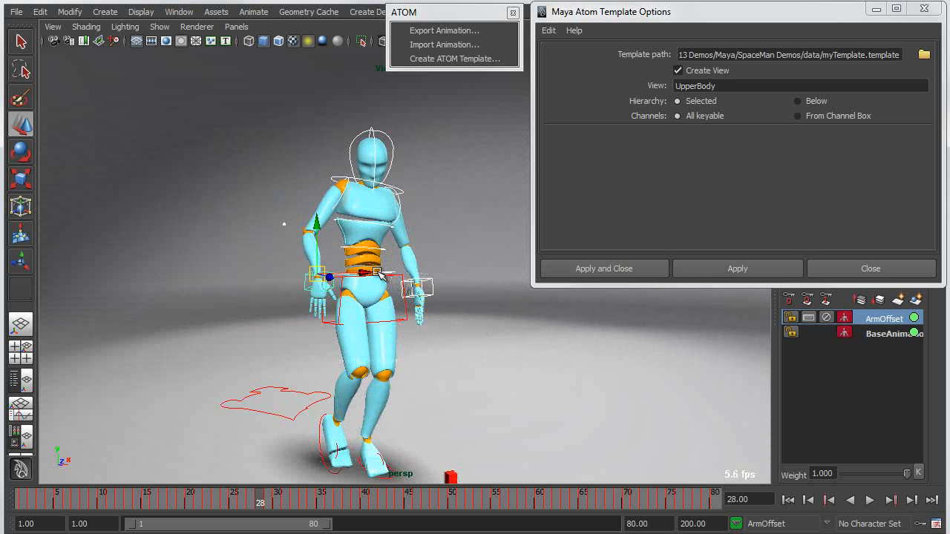
Add the LookAt control to the selection and apply the UpperBody view to the template, replacing the existing file.
middle_click_drag(485, 413, 416, 333, "alt")
left_click_drag(345, 342, 458, 340, "alt")
left_click(569, 368)
middle_click_drag(569, 368, 558, 398, "alt")
right_click_drag(558, 398, 533, 390, "alt")
left_click(735, 267)
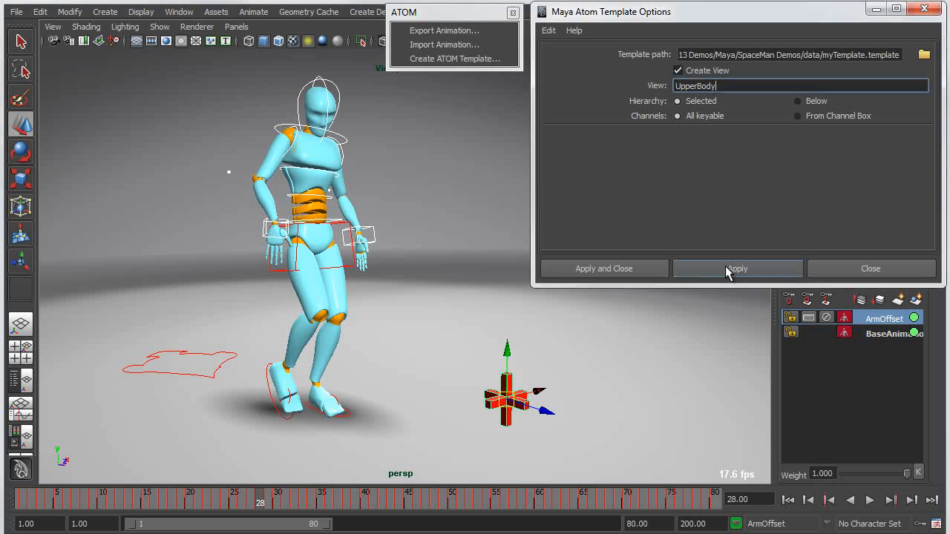
left_click(542, 336)
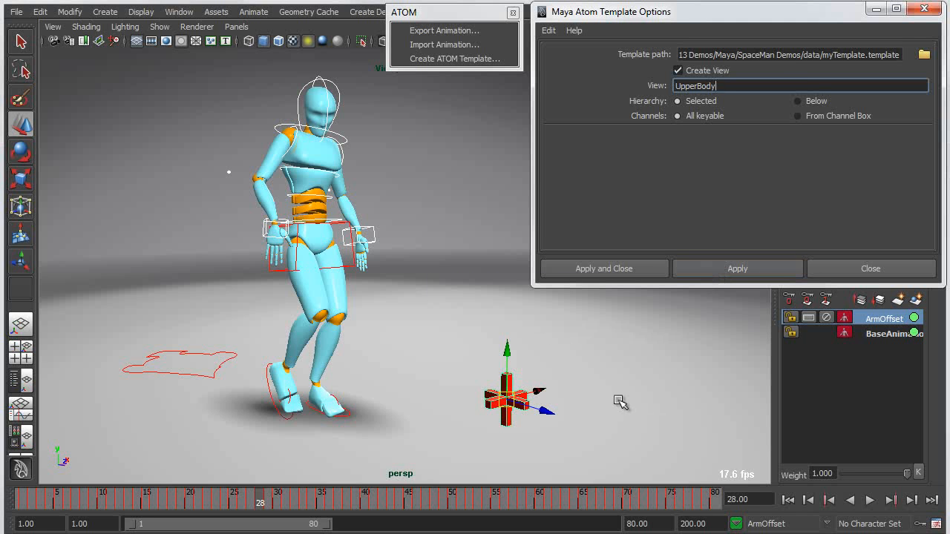
Select the ground, hip and foot controls and save them to the template as a LowerBody view, replacing the existing file.
left_click_drag(174, 313, 178, 403)
left_click_drag(275, 269, 362, 433)
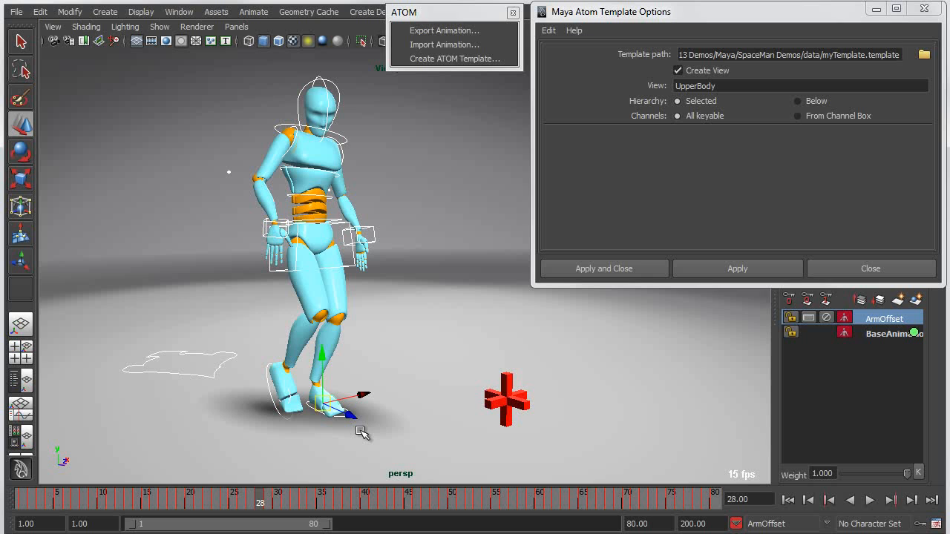
double_click(729, 90)
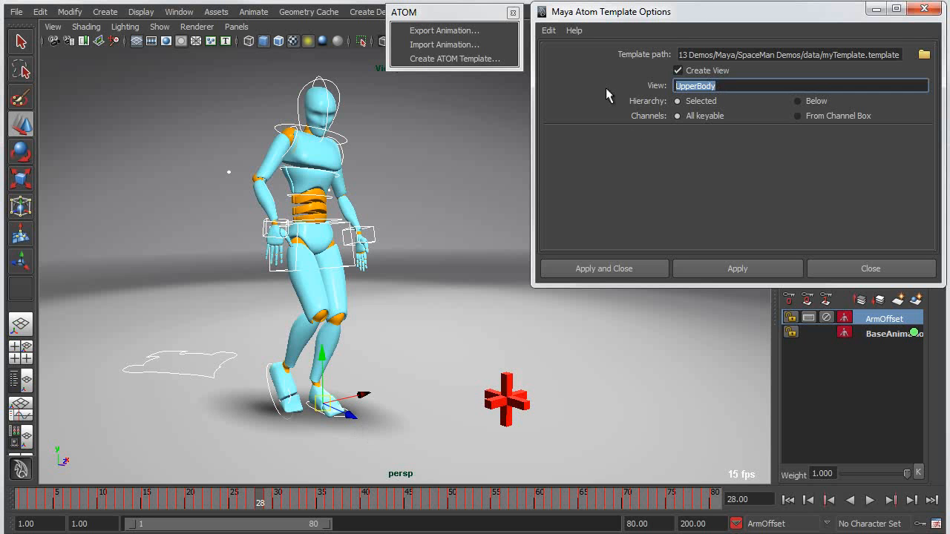
type("LowerBody")
left_click(708, 270)
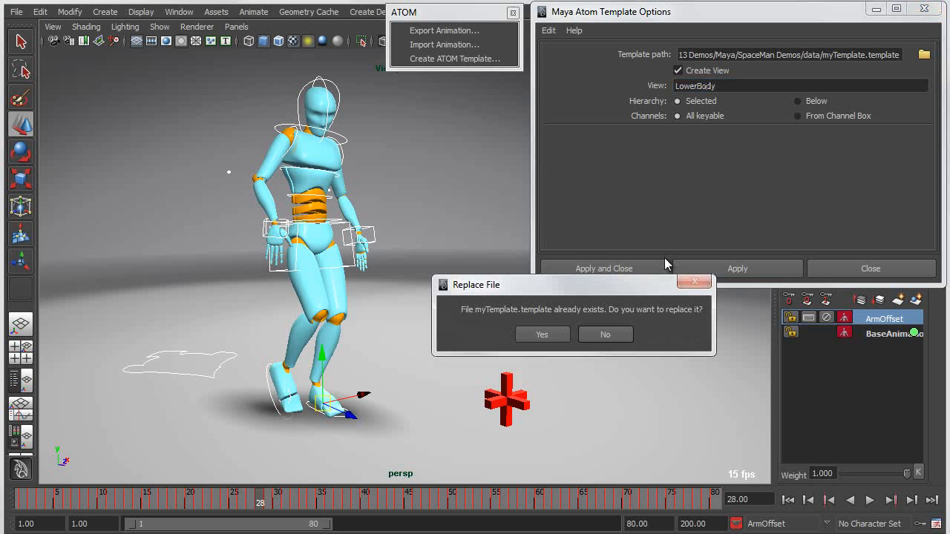
left_click(548, 334)
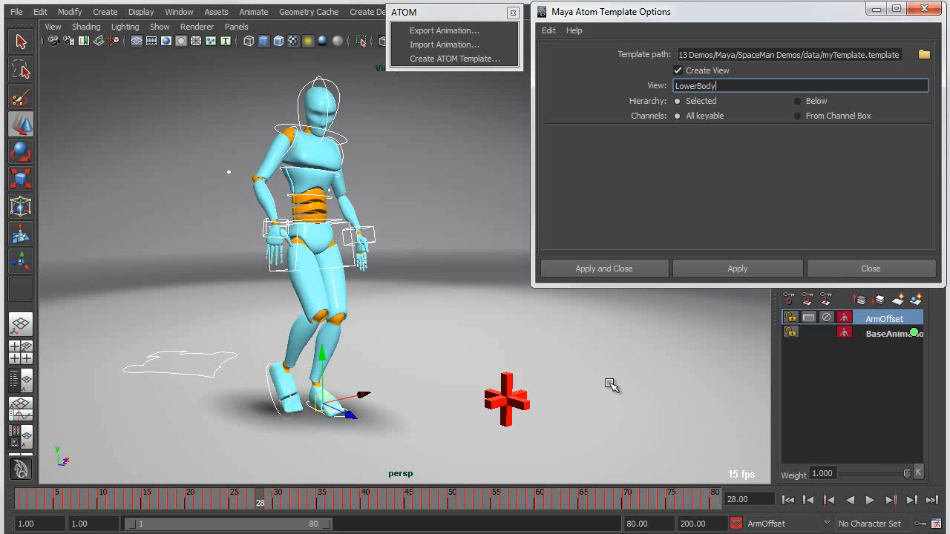
Clear the selection, open the ATOM export options and select all the mannequin and LookAt controls.
left_click(590, 365)
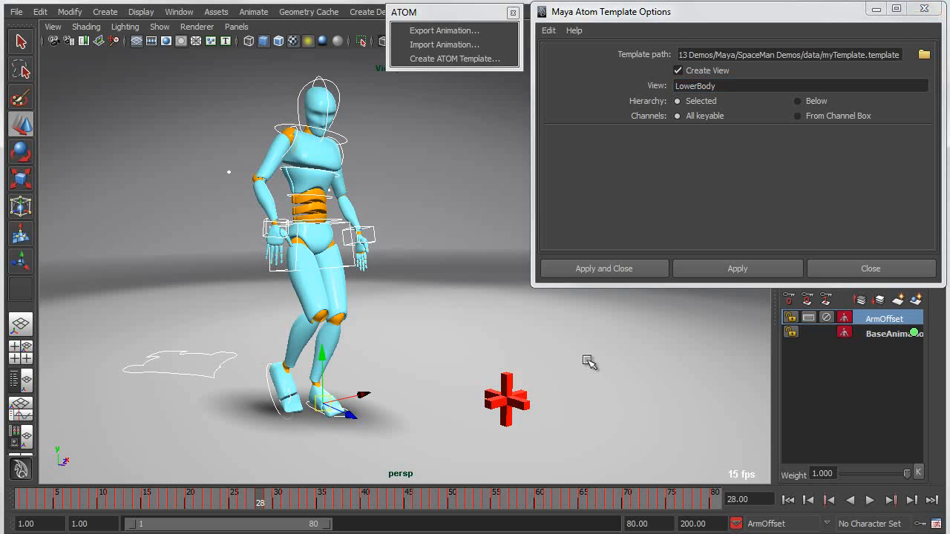
right_click_drag(465, 332, 398, 333, "alt")
middle_click_drag(399, 333, 334, 331, "alt")
left_click(447, 30)
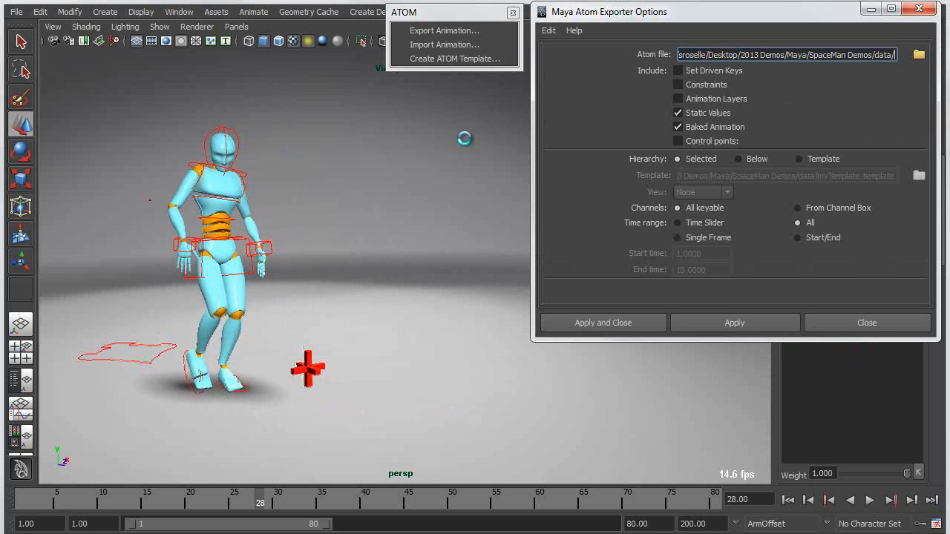
middle_click_drag(294, 333, 341, 339, "alt")
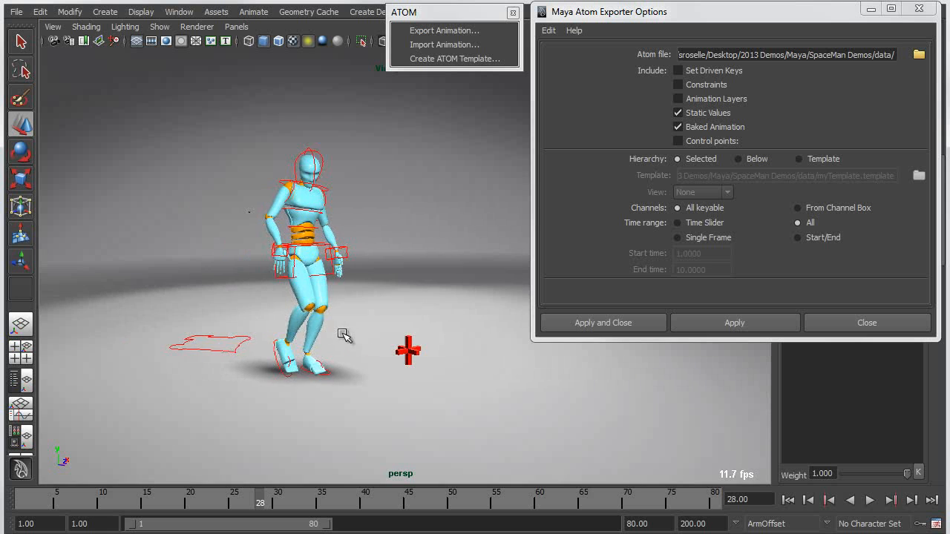
left_click_drag(140, 141, 528, 453, "ctrl+alt")
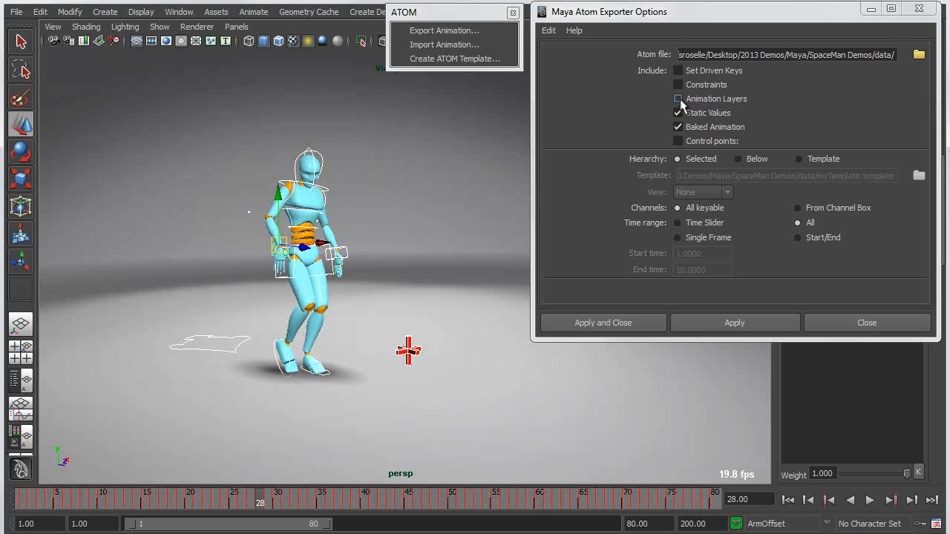
Include set driven keys, constraints, animation layers and static values in the export, and disable baked animation.
left_click(677, 99)
left_click(677, 113)
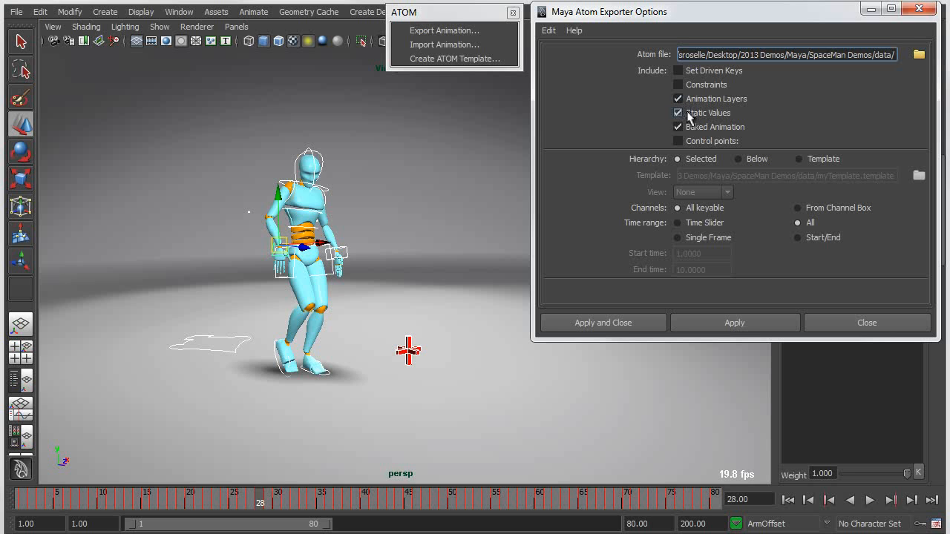
left_click(678, 126)
left_click(677, 84)
left_click(677, 72)
Set the export file to MyWalkAnim in the data folder and export the animation.
left_click(919, 54)
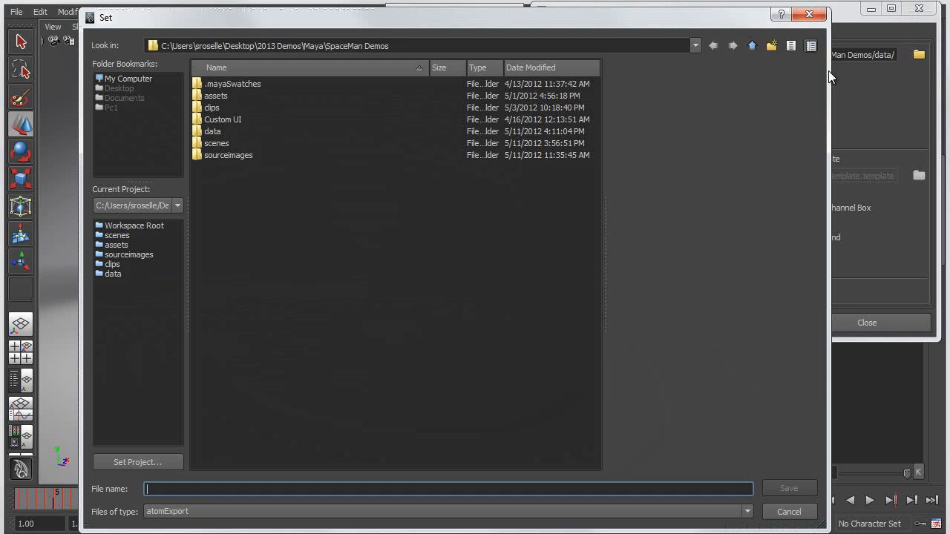
double_click(217, 134)
left_click(171, 492)
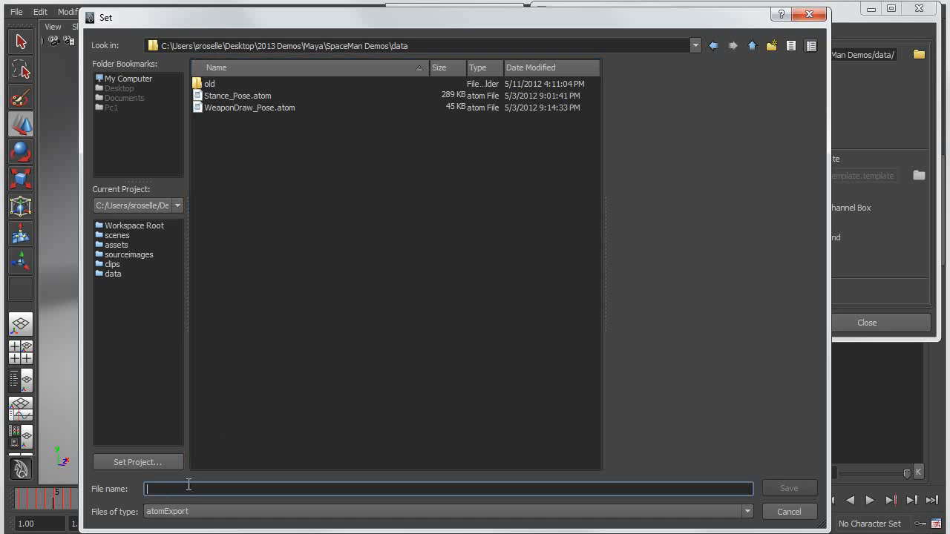
type("MyWalkAnim")
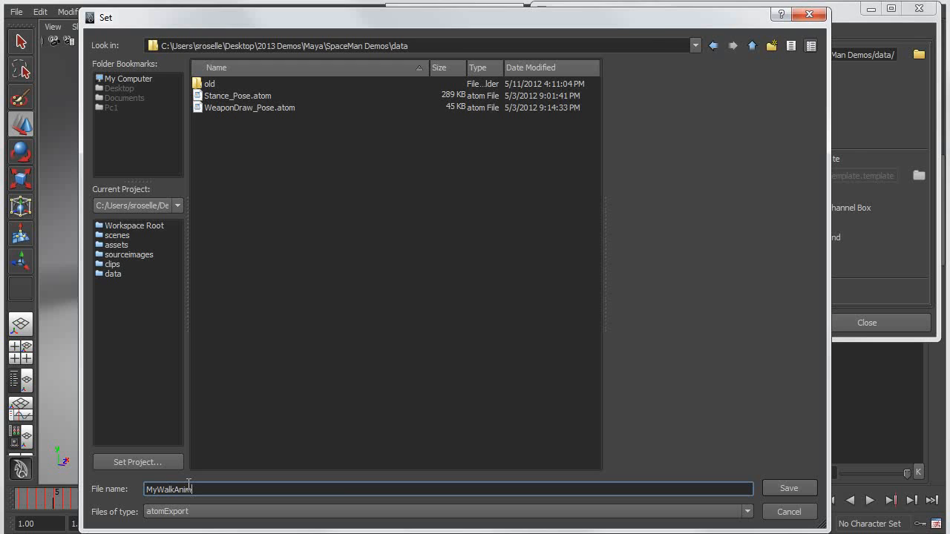
key("Return")
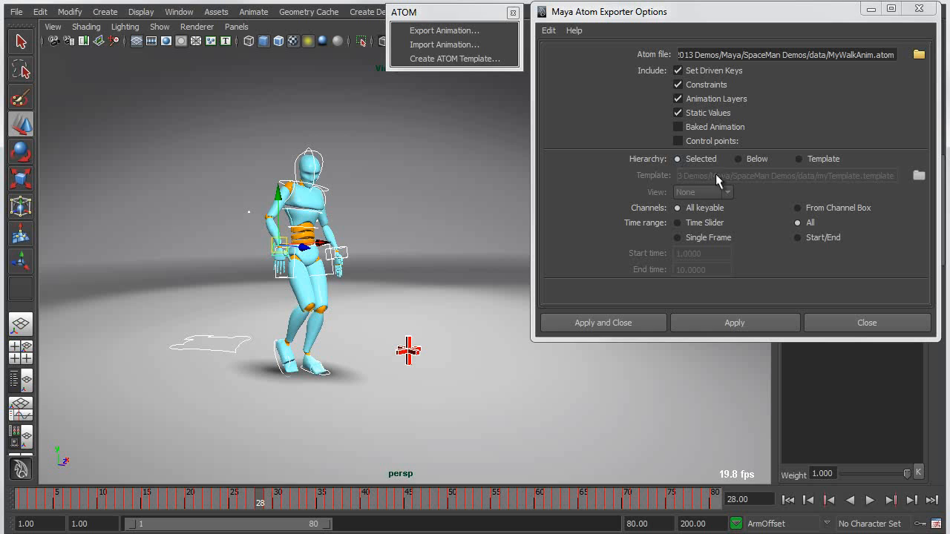
left_click(751, 323)
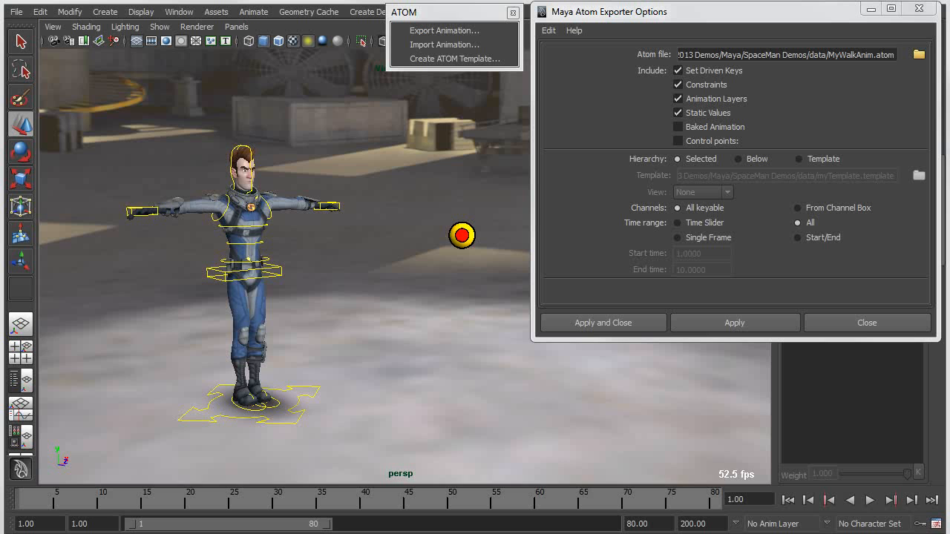
Try moving the new character's waist control, undo the move and clear the selection.
right_click_drag(294, 355, 324, 368, "alt")
middle_click_drag(334, 369, 343, 360, "alt")
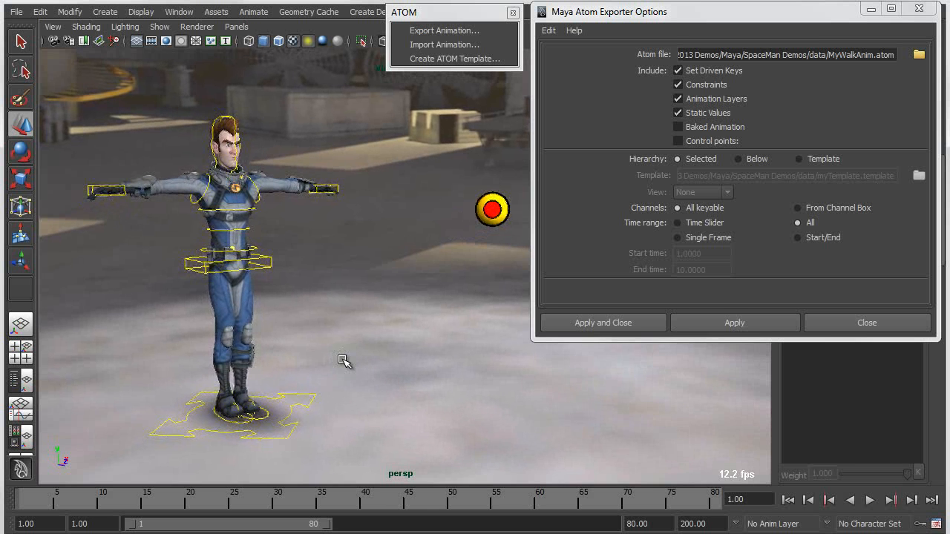
left_click(269, 259)
left_click_drag(230, 259, 253, 267)
key("ctrl+z")
left_click(325, 298)
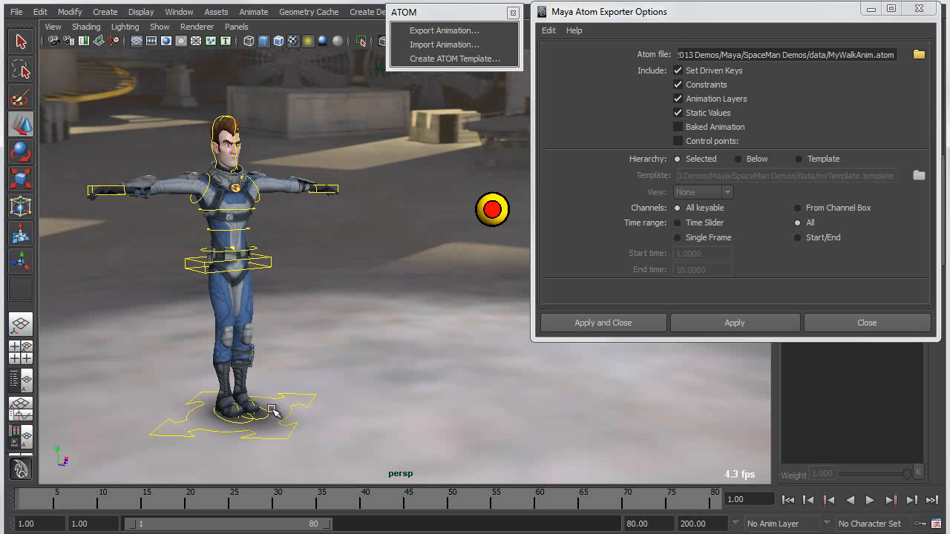
Play the timeline briefly, try moving the round look-at target toward the character and undo the move.
left_click(869, 500)
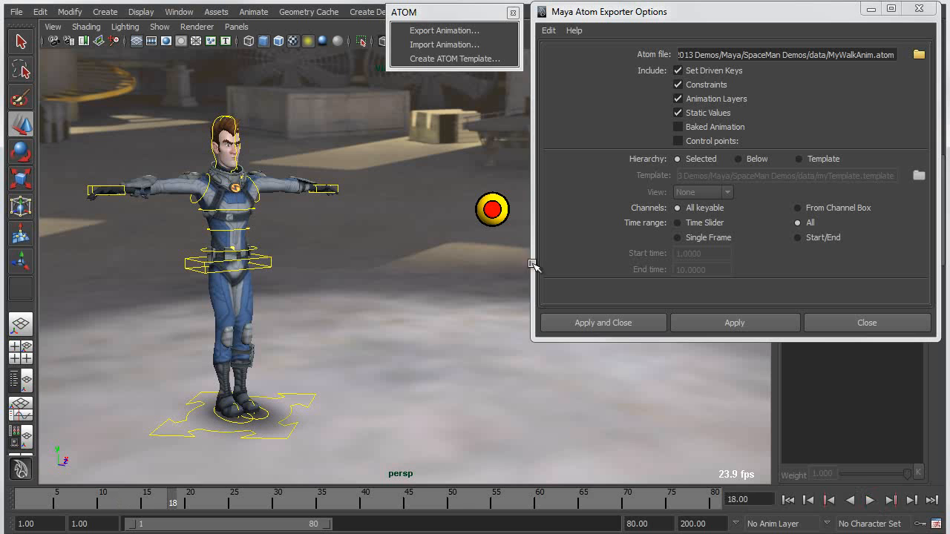
left_click(492, 211)
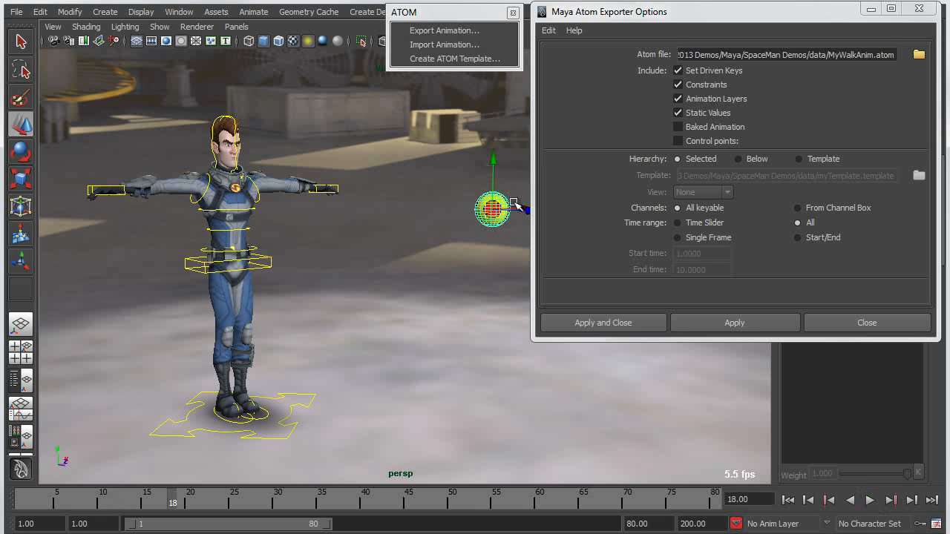
left_click_drag(491, 212, 426, 208)
key("ctrl+z")
left_click(373, 277)
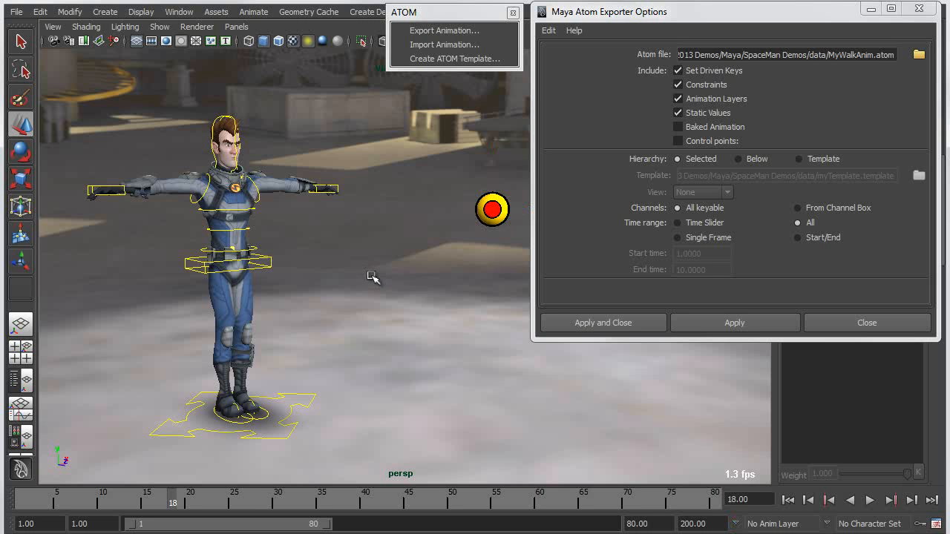
In the ATOM import options, use the Template import method with the UpperBody view and choose MyWalkAnim.atom as the source.
left_click(427, 45)
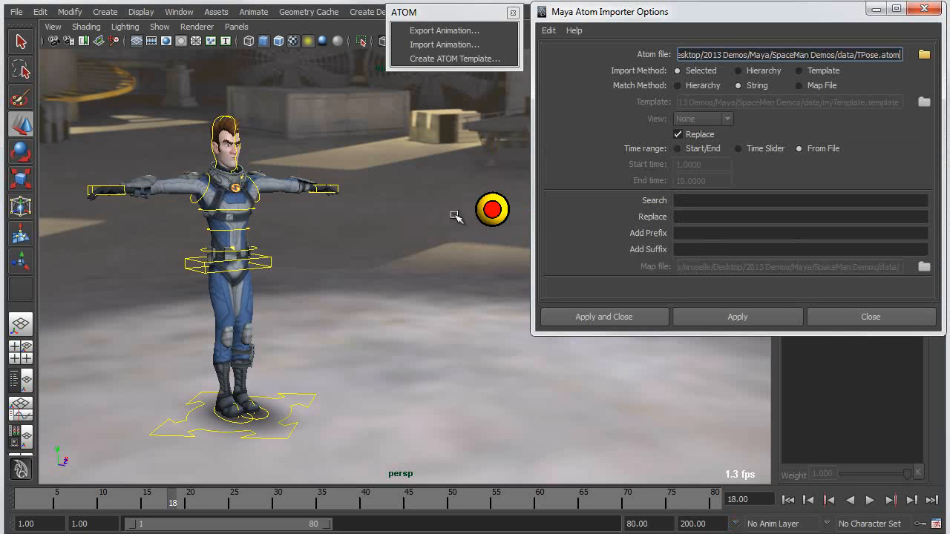
left_click(800, 71)
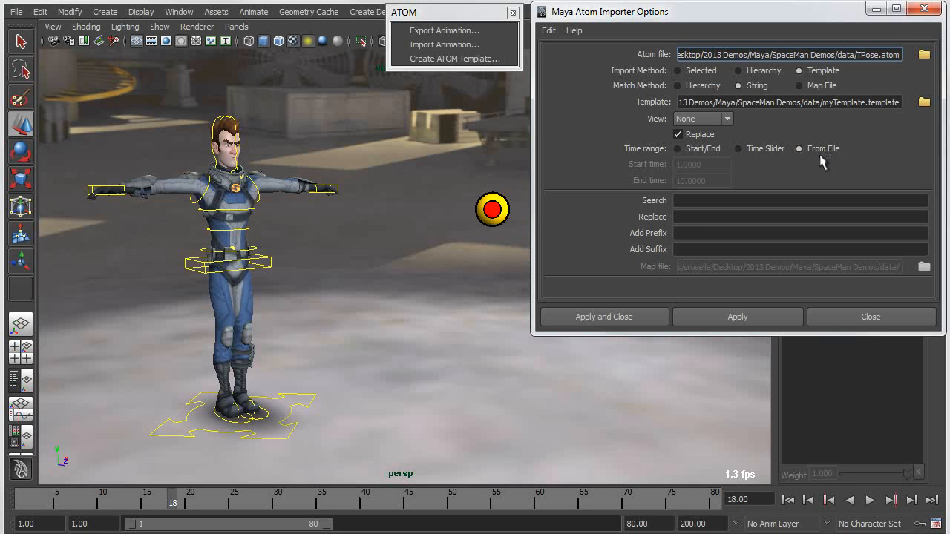
left_click(701, 119)
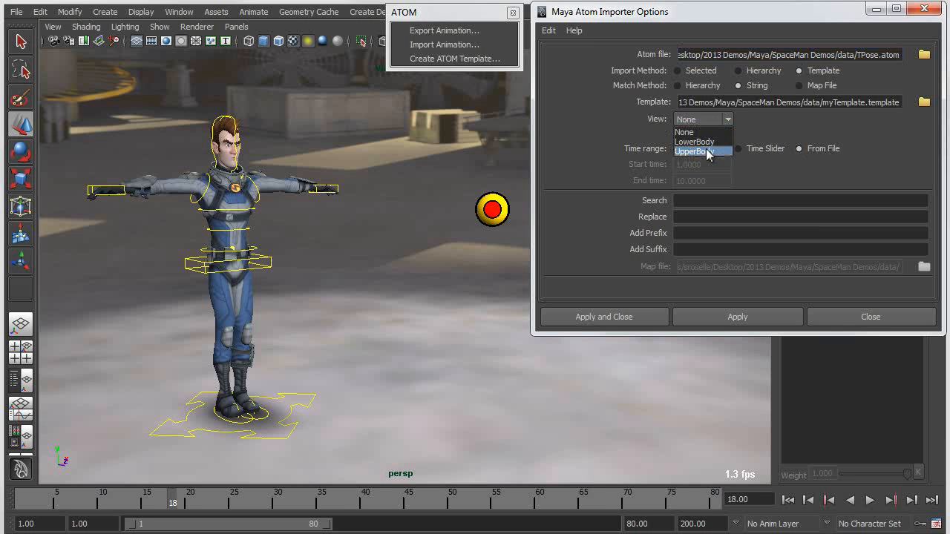
left_click(701, 153)
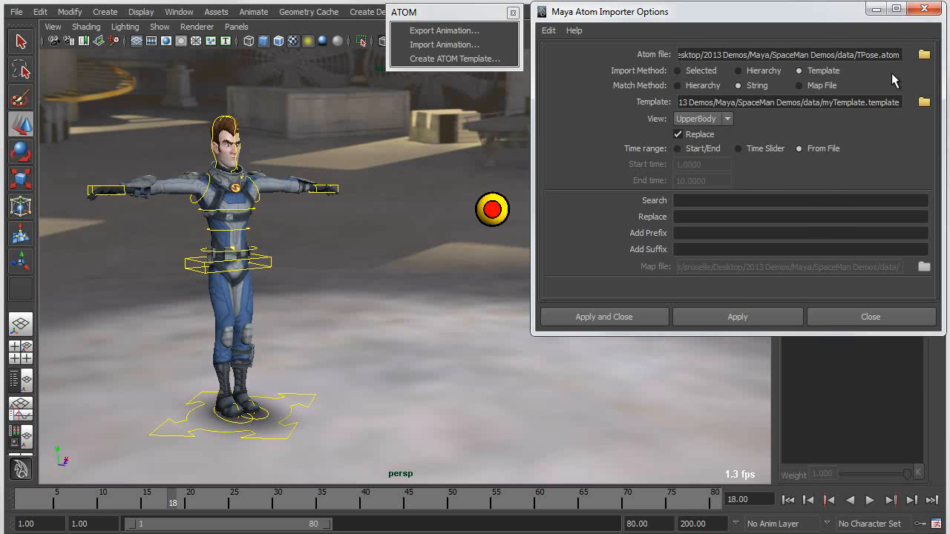
left_click(924, 54)
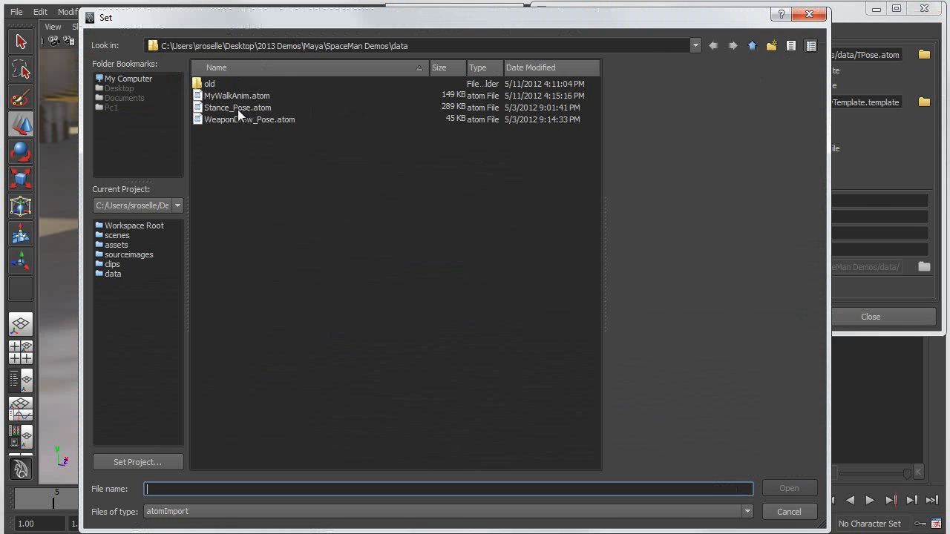
double_click(222, 96)
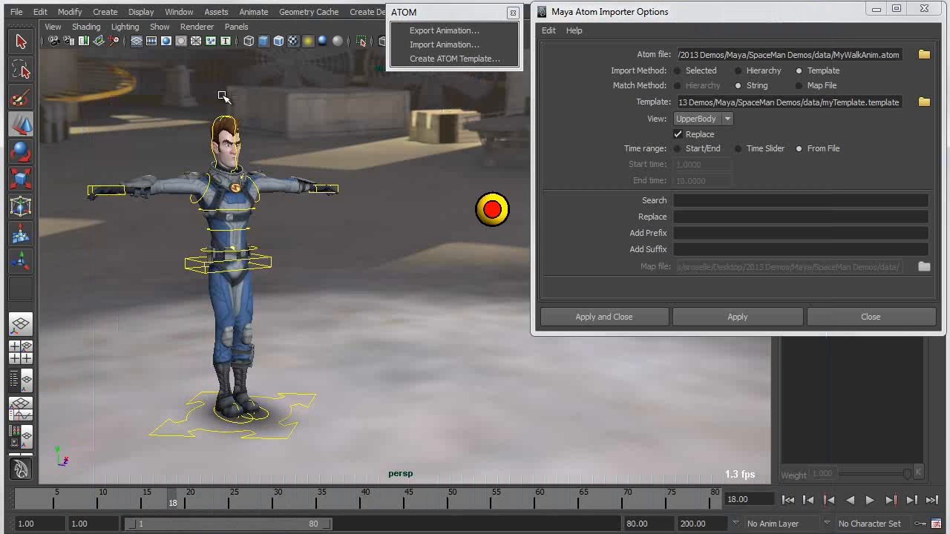
With a hand control selected, import the upper-body animation onto the character and play it back briefly.
left_click(321, 191)
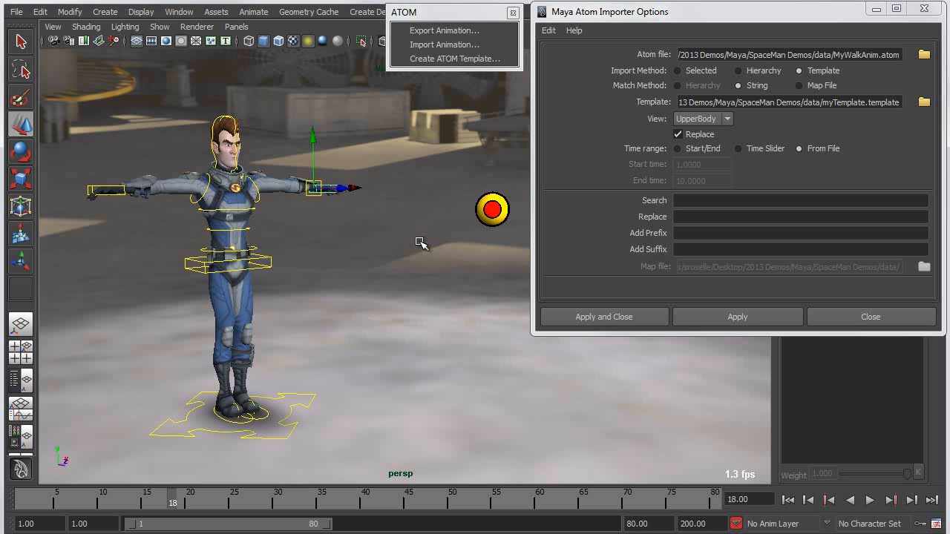
left_click(751, 318)
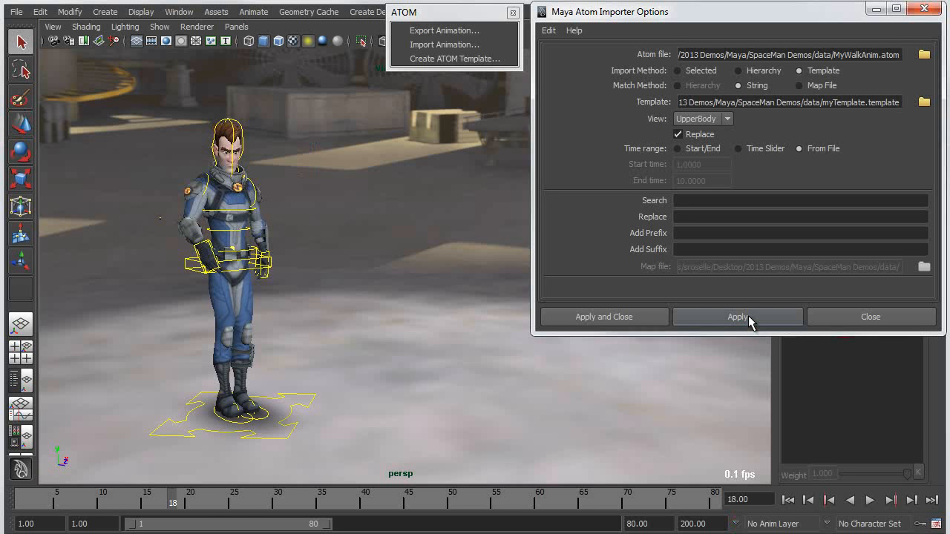
right_click_drag(459, 421, 382, 411, "alt")
middle_click_drag(454, 406, 392, 369, "alt")
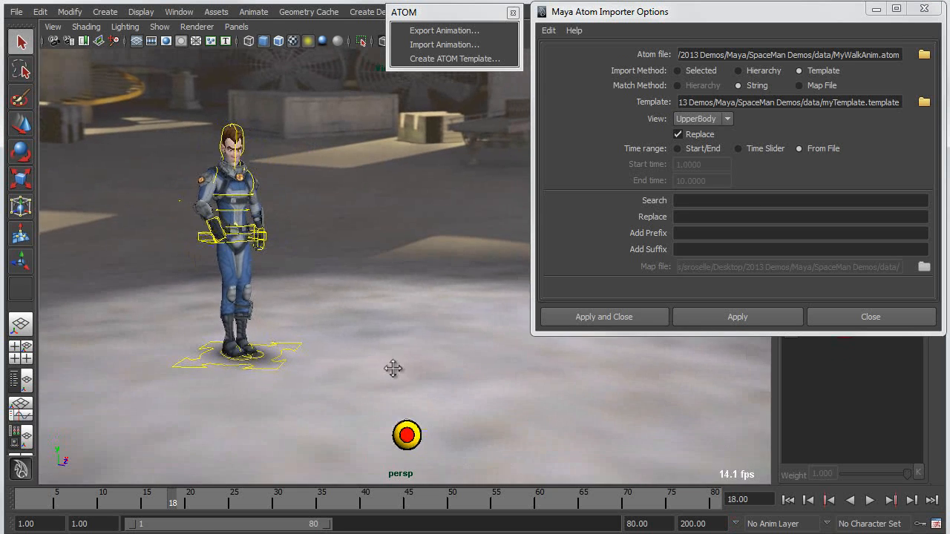
left_click_drag(393, 369, 390, 361, "alt")
key("alt+v")
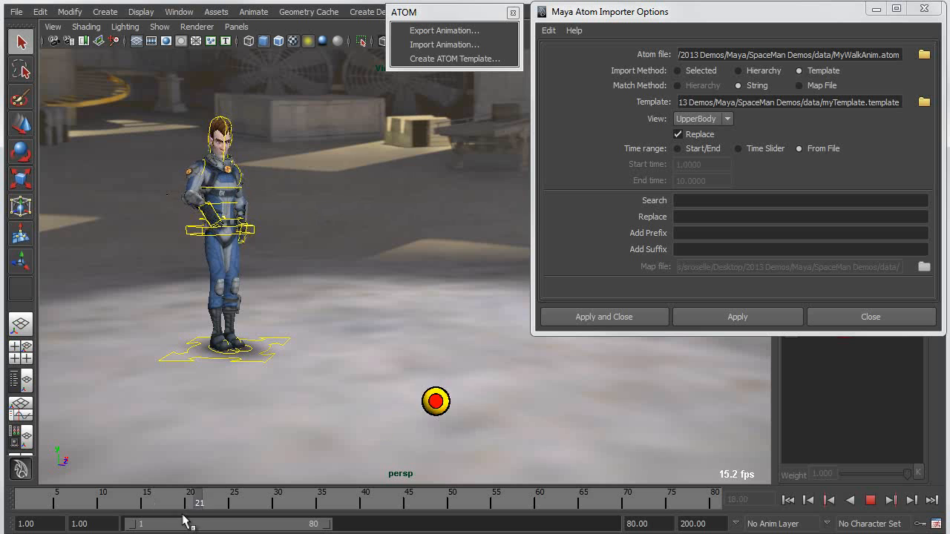
key("alt+v")
Select the round look-at target and try moving it with the Move tool.
left_click(410, 411)
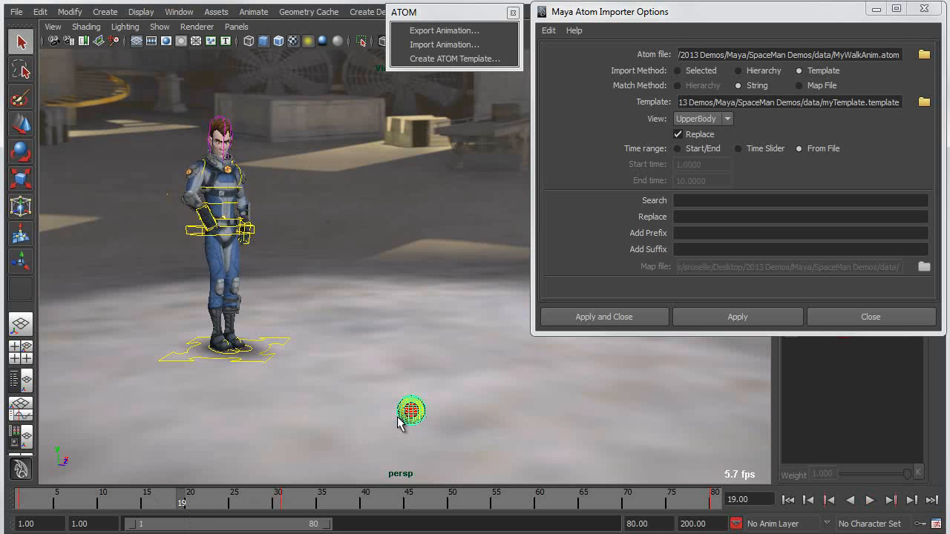
key("w")
mouse_move(413, 413)
left_mouse_down()
mouse_move(69, 139)
mouse_move(102, 122)
mouse_move(546, 177)
mouse_move(248, 252)
mouse_move(206, 187)
mouse_move(411, 410)
left_mouse_up()
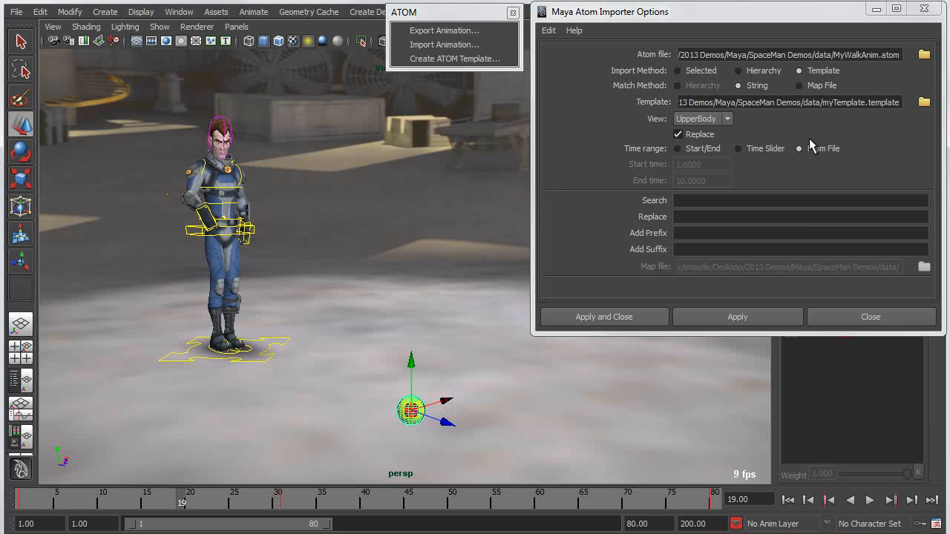
Mute the ArmOffset animation layer to compare the arm pose up close, and unmute it again.
left_click(924, 9)
left_click_drag(360, 296, 330, 297, "alt")
middle_click_drag(310, 295, 407, 324, "alt")
right_click_drag(407, 325, 515, 338, "alt")
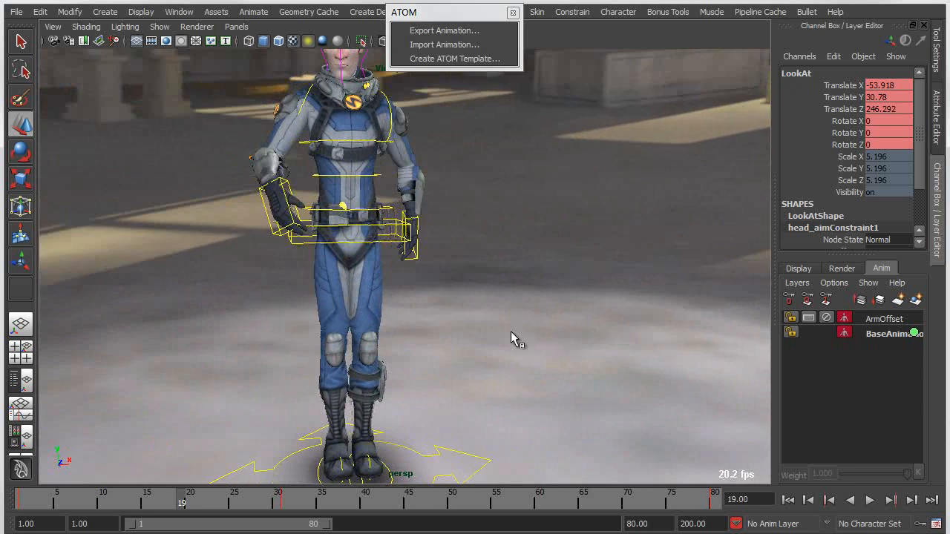
left_click_drag(515, 338, 510, 332, "alt")
left_click(826, 318)
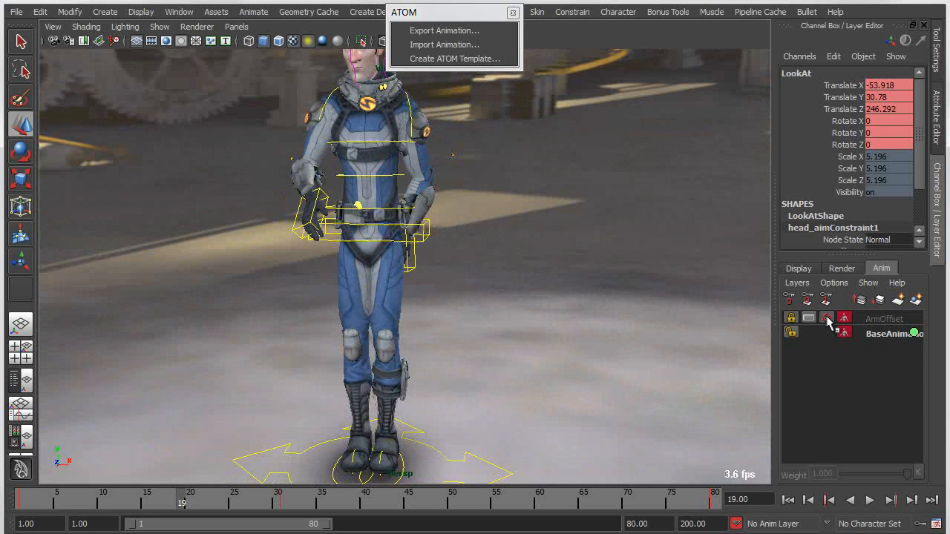
left_click(827, 319)
right_click_drag(320, 321, 205, 312, "alt")
left_click_drag(204, 313, 308, 304, "alt")
middle_click_drag(308, 304, 275, 300, "alt")
left_click_drag(274, 300, 261, 291, "alt")
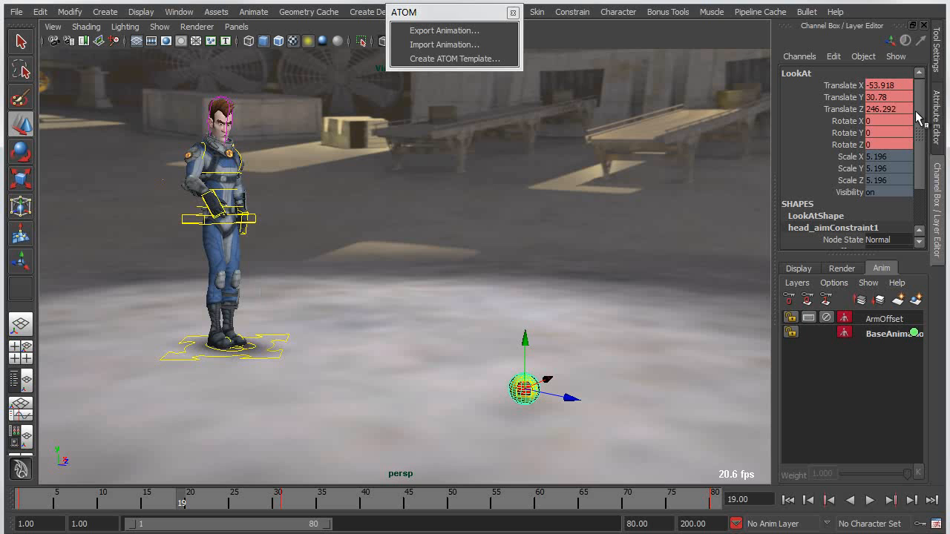
With a foot control selected, import MyWalkAnim.atom onto the character using the template's LowerBody view.
left_click_drag(949, 32, 619, 17)
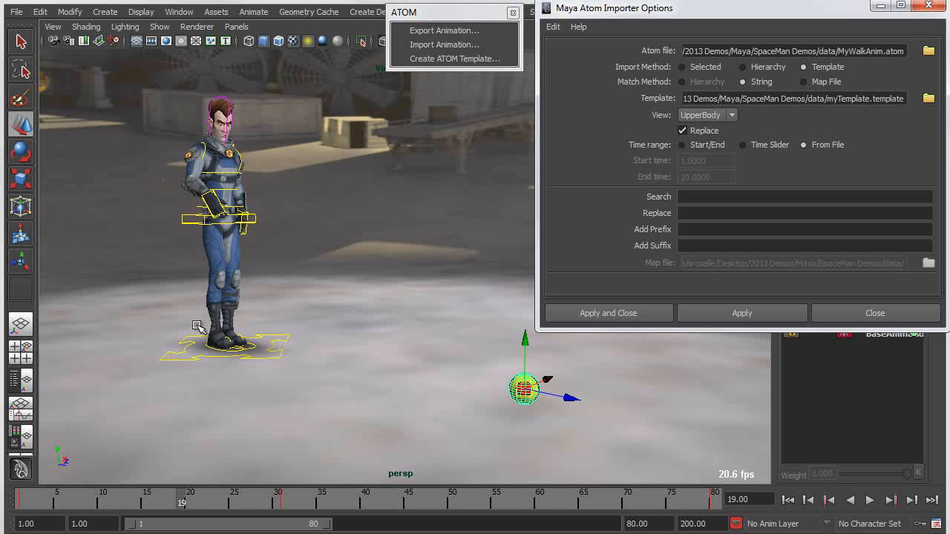
left_click(220, 345)
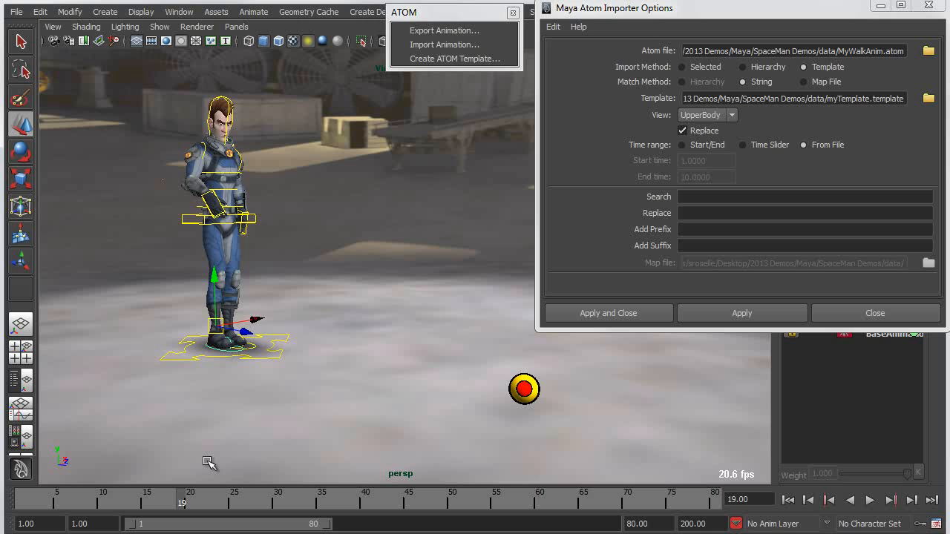
left_click(703, 116)
left_click(698, 138)
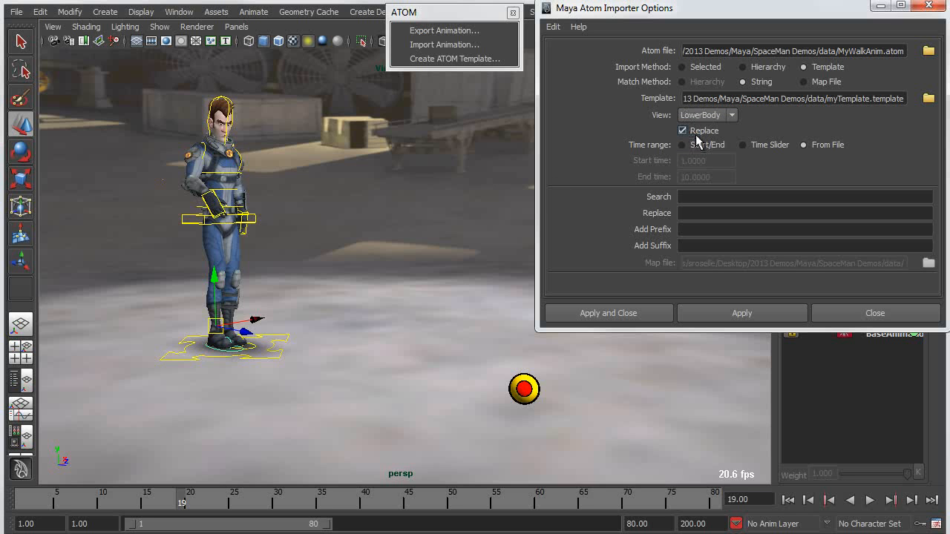
left_click(739, 313)
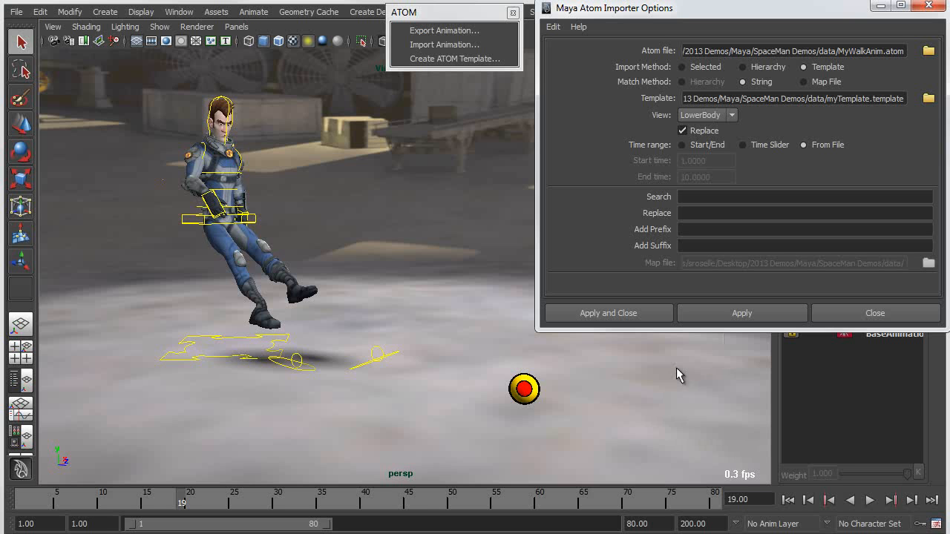
Play back the imported lower-body walk and return the timeline to frame 1.
left_click(199, 502)
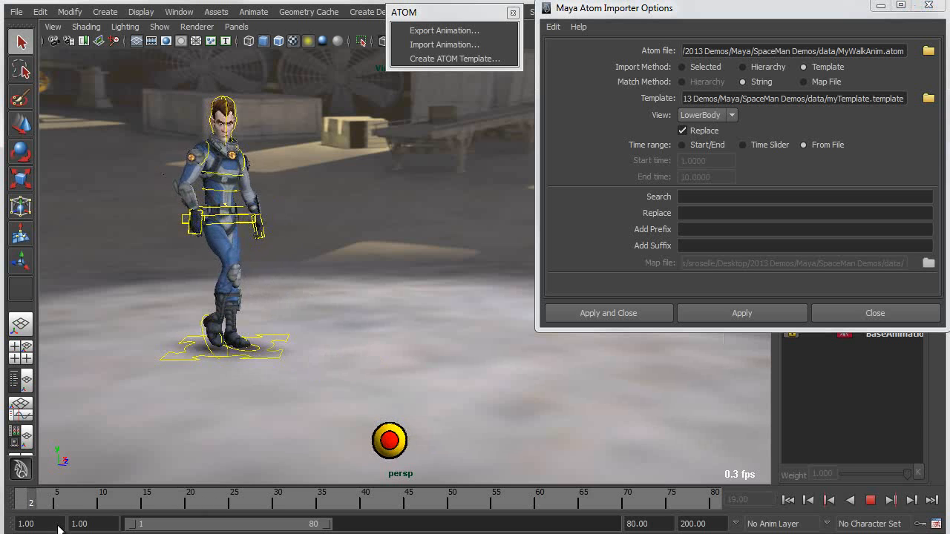
key("alt+v")
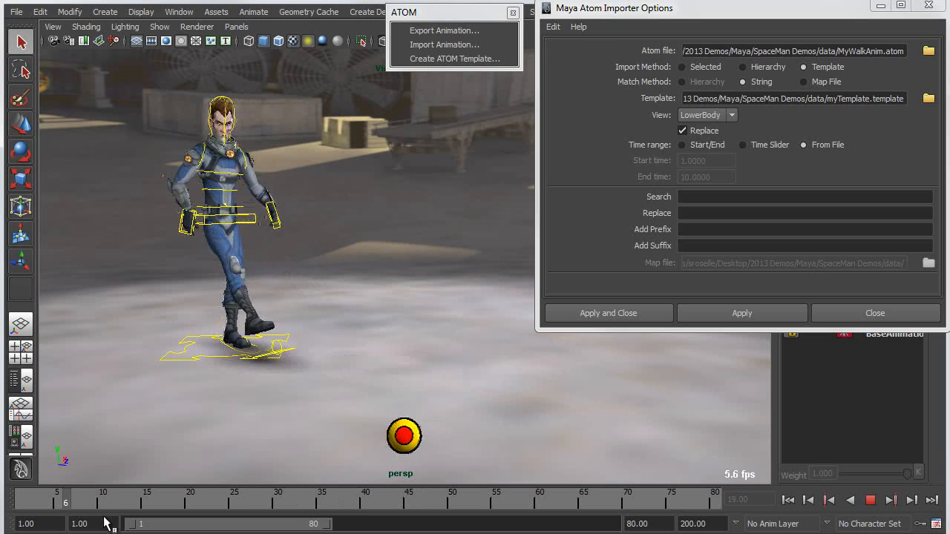
left_click_drag(222, 507, 15, 506)
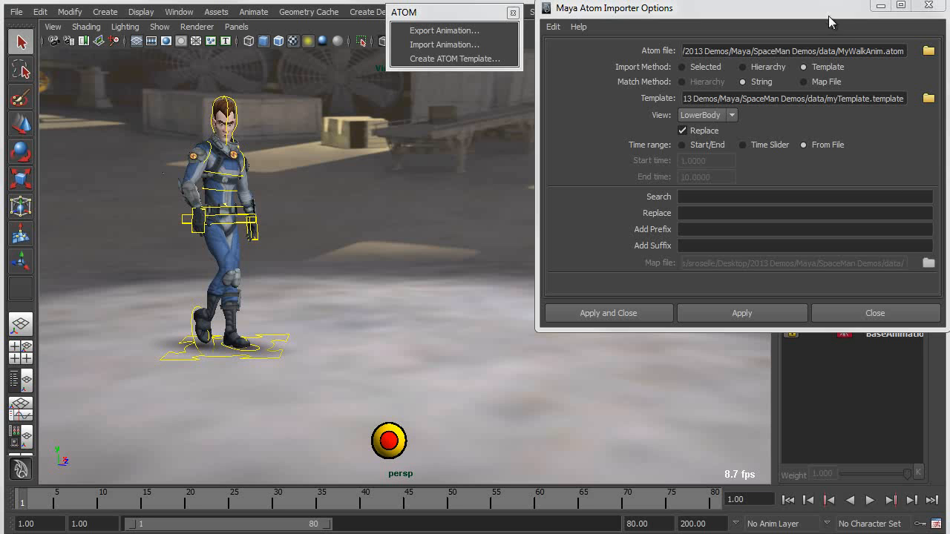
Select the character's hips control, and search for "Hips" in the exported walk animation's ATOM file in WordPad.
left_click(881, 6)
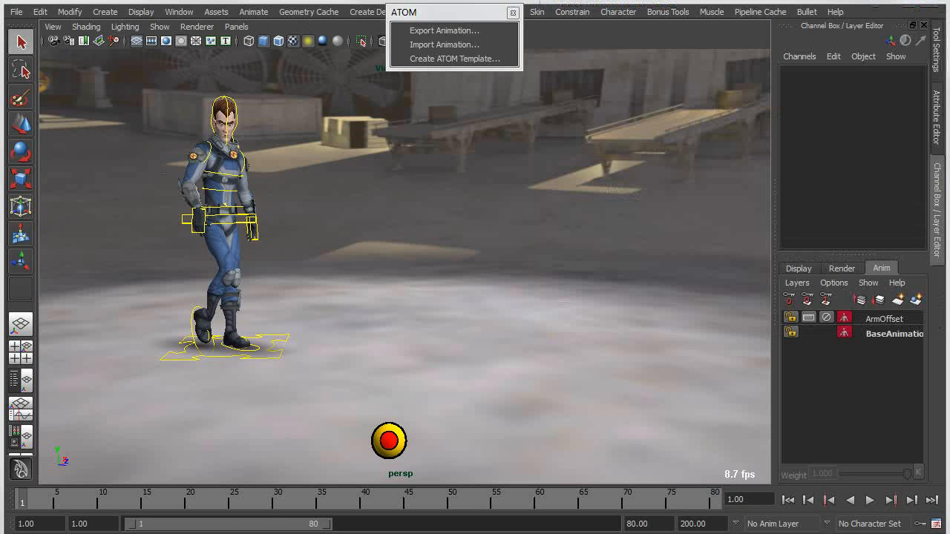
left_click(238, 222)
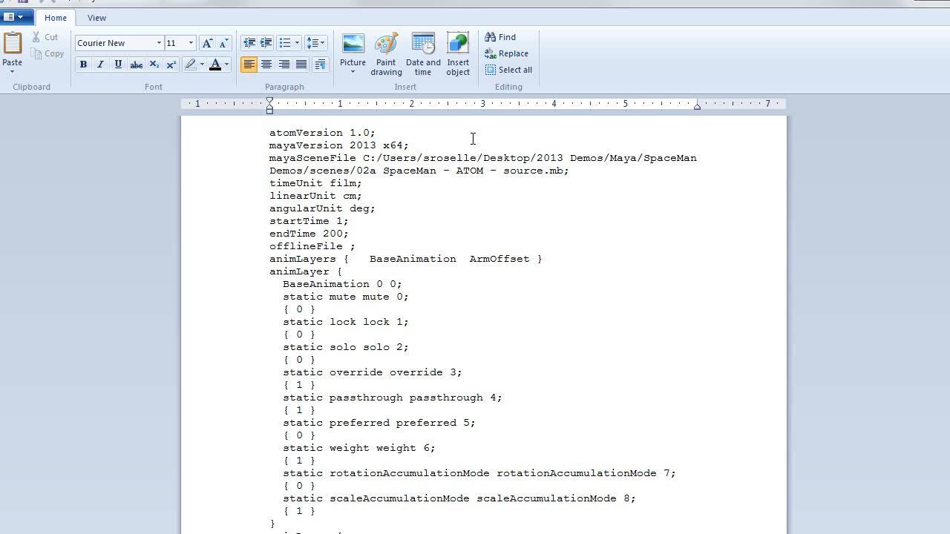
key("ctrl+f")
type("Hips")
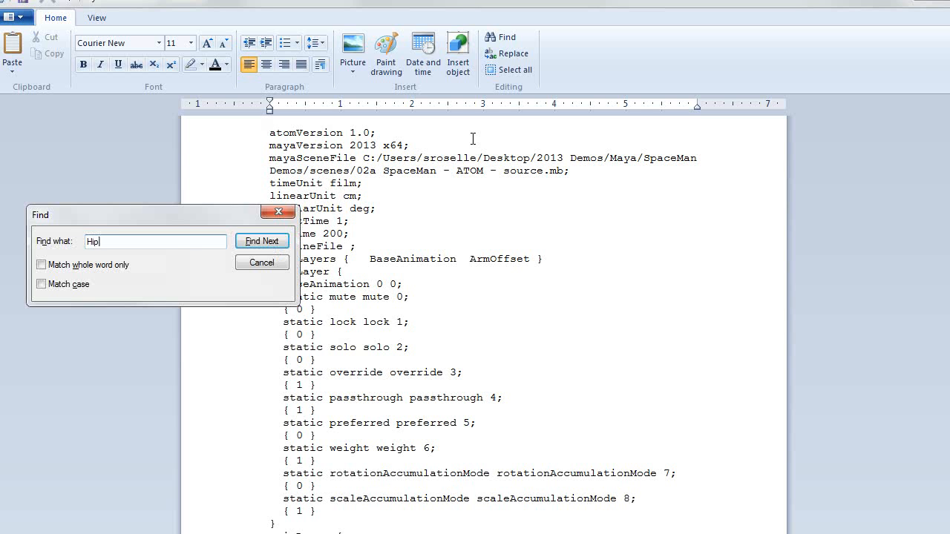
key("Return")
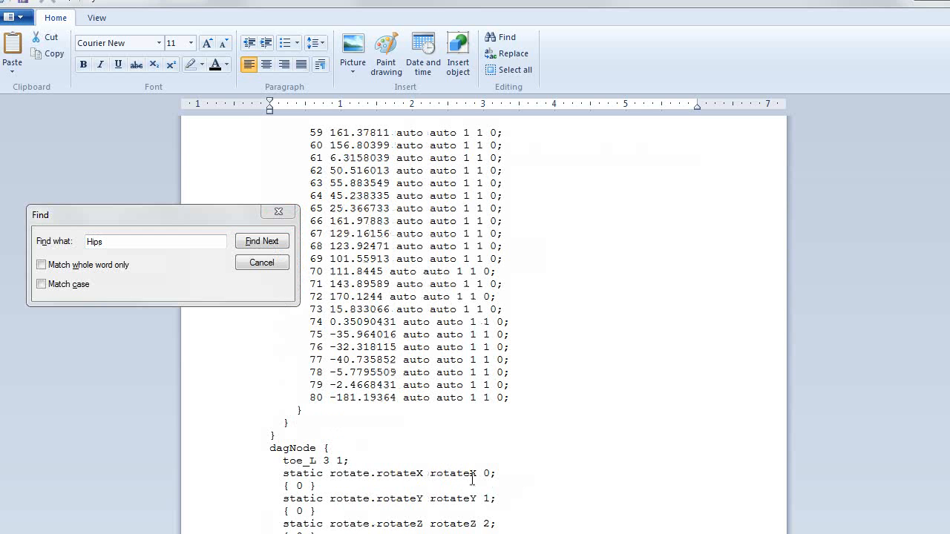
Highlight the Dummy_hips_anim node name in the ATOM file, pick out its Dummy prefix, and end the search.
scroll(462, 463, "down", 9)
left_click(302, 423)
left_click_drag(281, 423, 374, 428)
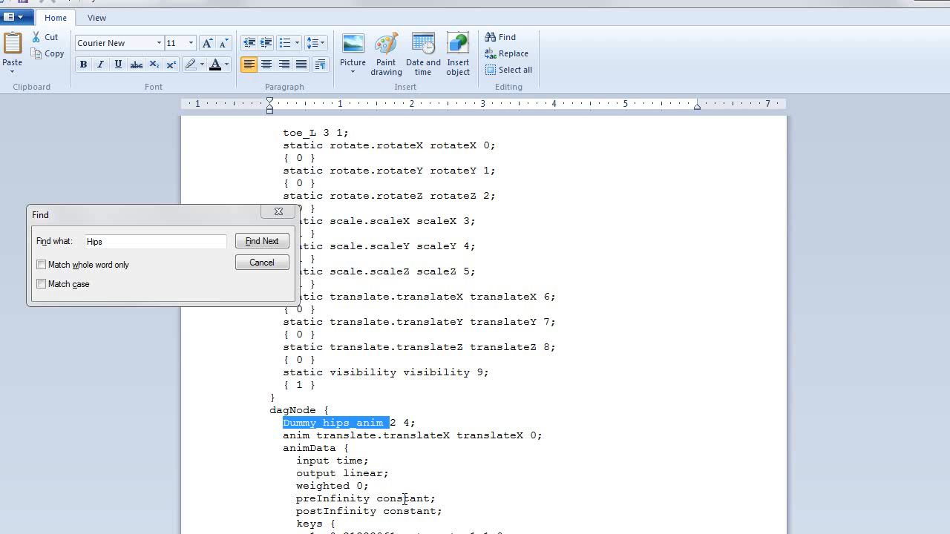
left_click(338, 423)
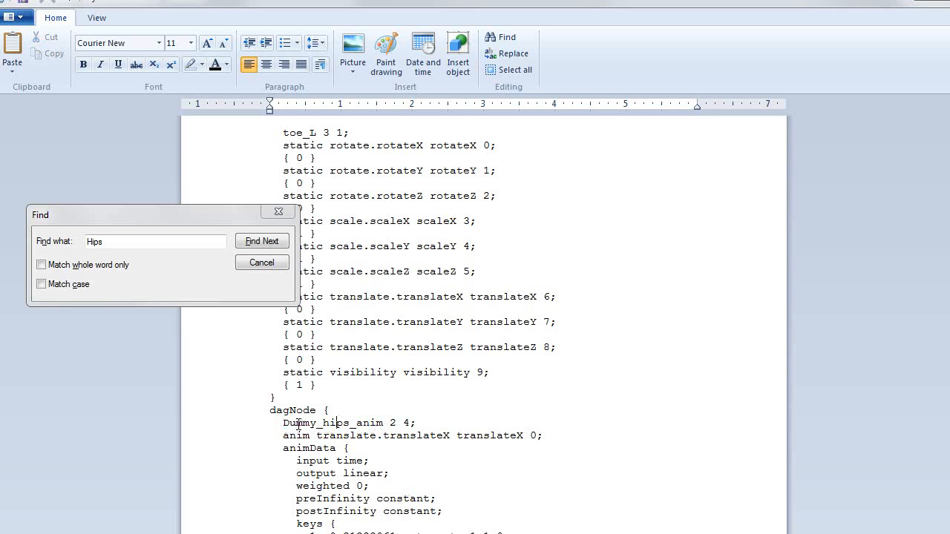
double_click(298, 423)
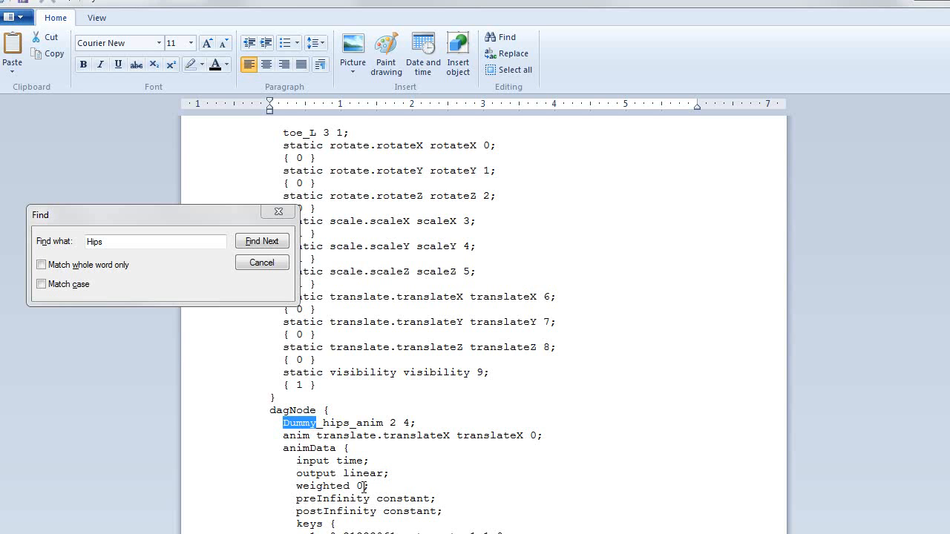
left_click(277, 263)
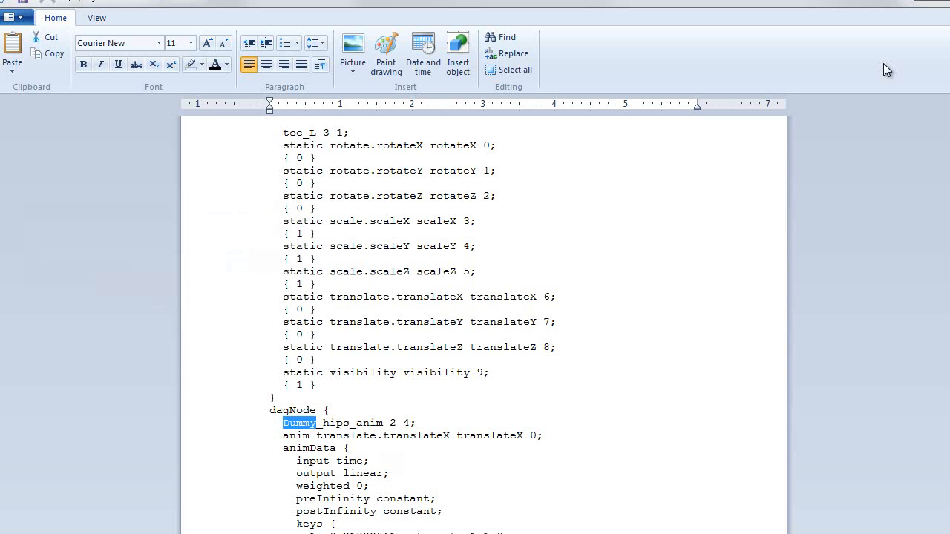
Return to Maya, bring the ATOM import options back up, and select the character's main ground control.
left_click(917, 5)
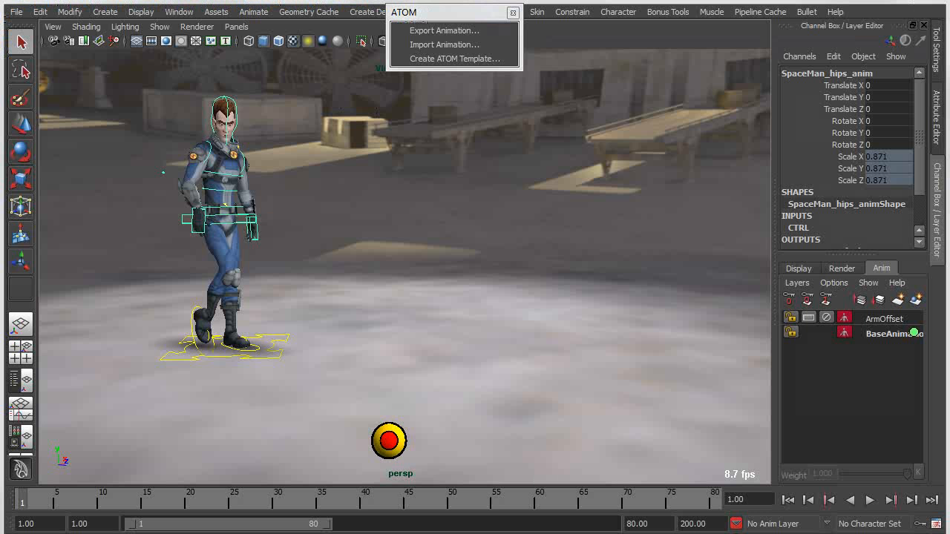
left_click_drag(728, 164, 801, 12)
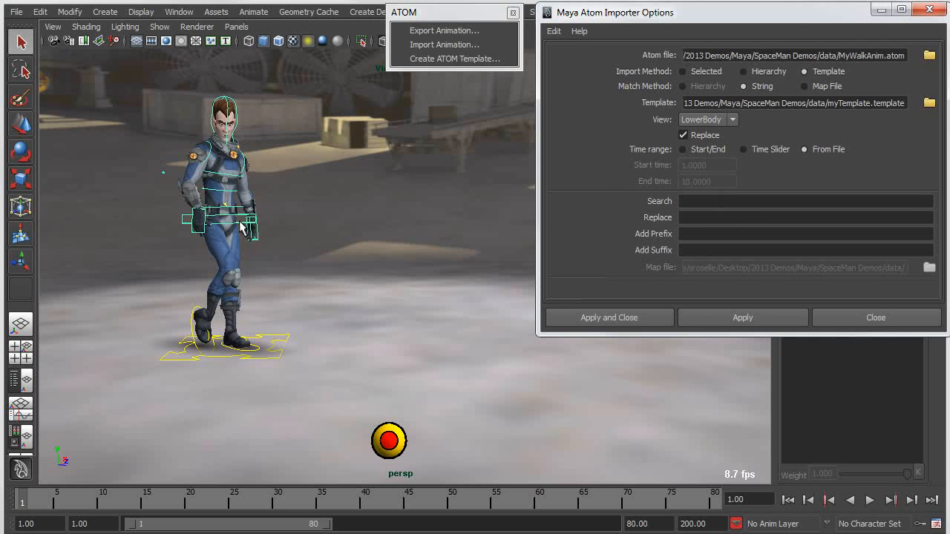
left_click(264, 284)
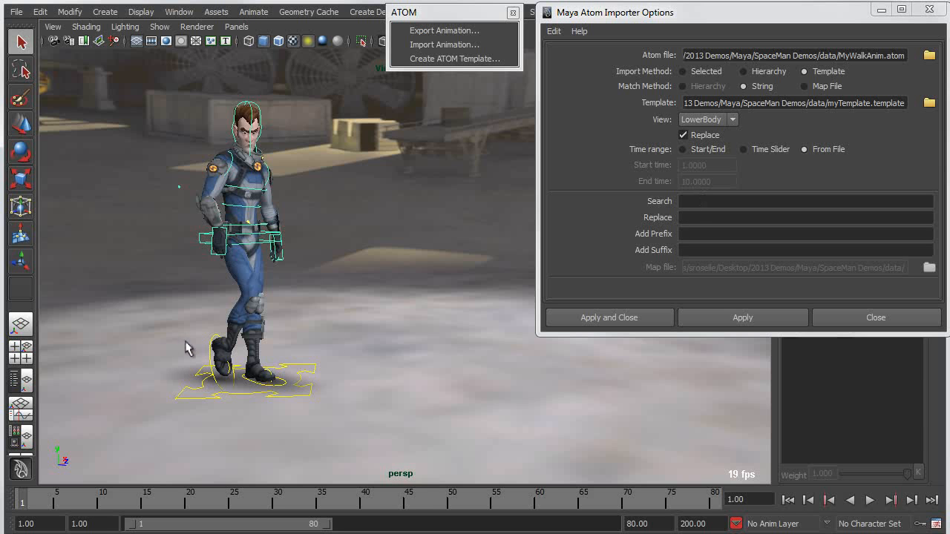
middle_click_drag(228, 357, 242, 342, "alt")
right_click_drag(241, 341, 279, 333, "alt")
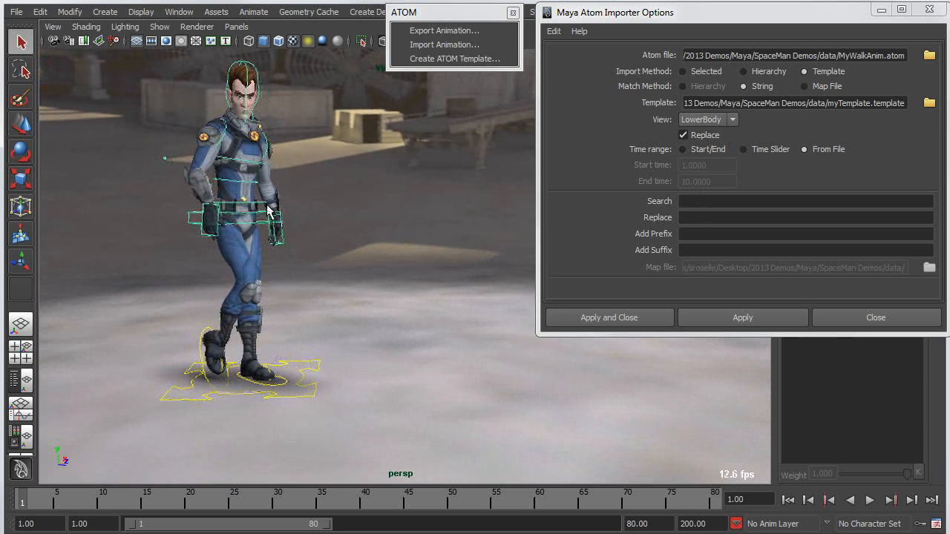
left_click(278, 348)
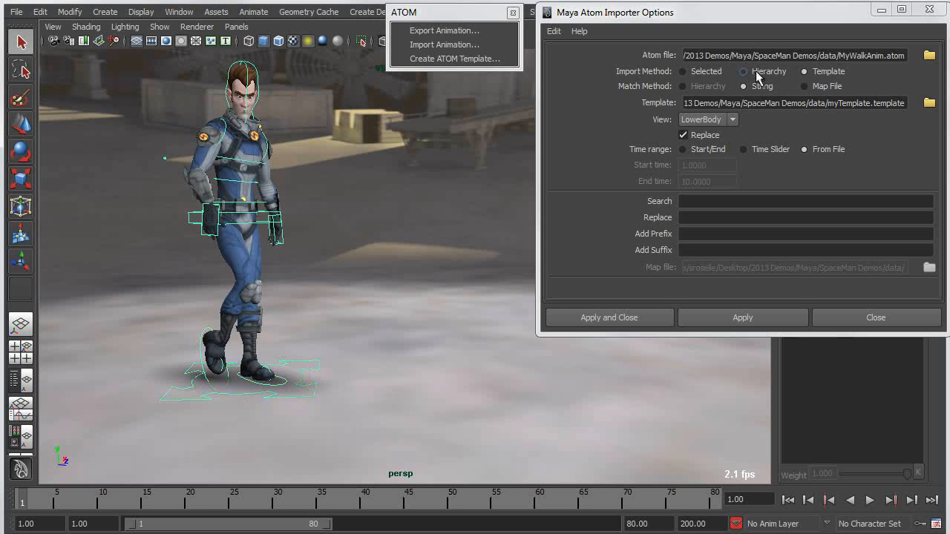
Import the walk onto the selected controls with the Selected method, searching for Dummy and replacing it with SpaceMan.
left_click(691, 72)
left_click(693, 203)
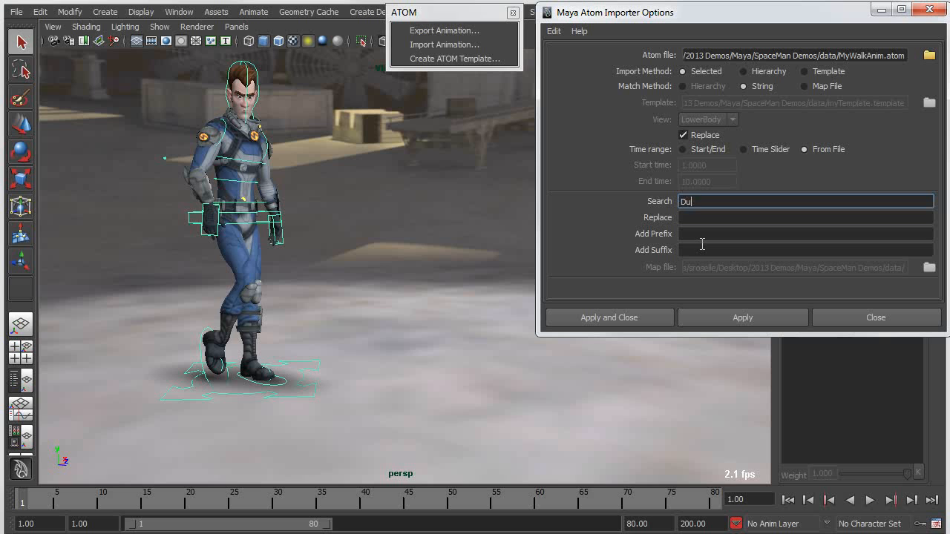
key("Tab")
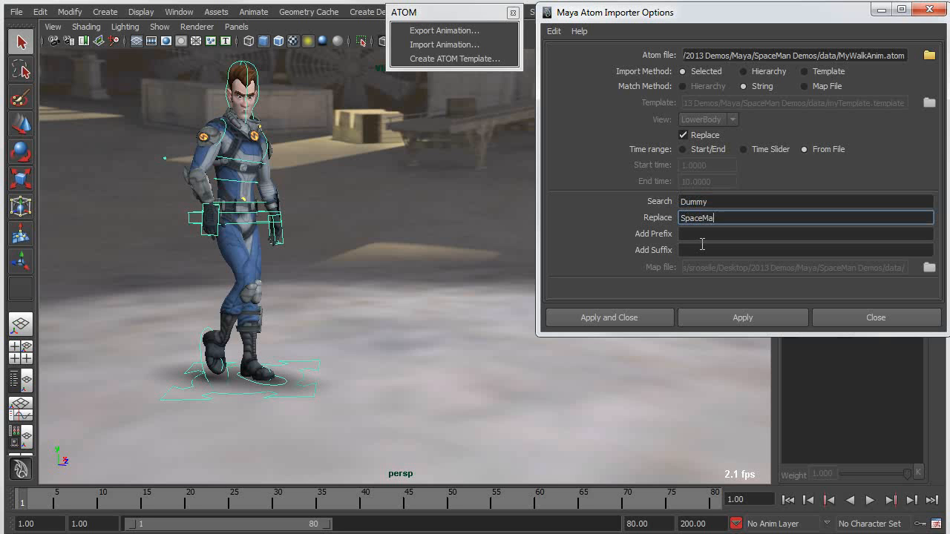
left_click(703, 319)
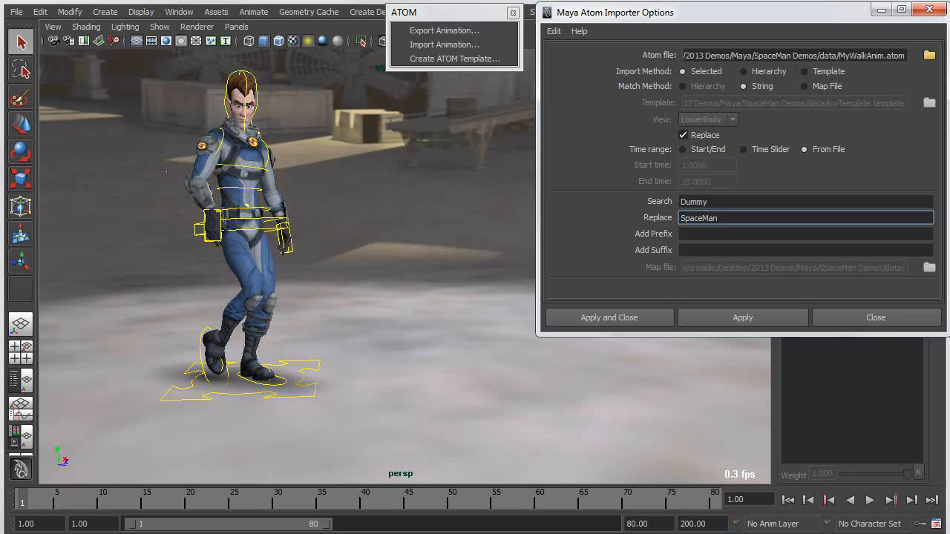
Play back the full imported walk, frame the character with the look-at target, and scrub to frame 10.
key("alt+v")
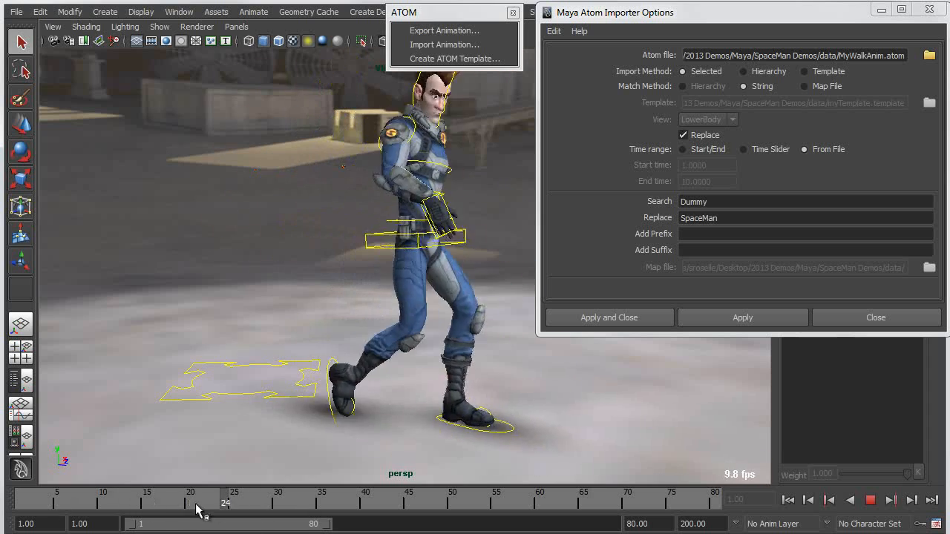
left_click(94, 496)
right_click_drag(413, 366, 305, 365, "alt")
left_click_drag(305, 365, 290, 371, "alt")
mouse_move(90, 500)
left_mouse_down()
mouse_move(244, 498)
mouse_move(102, 501)
left_mouse_up()
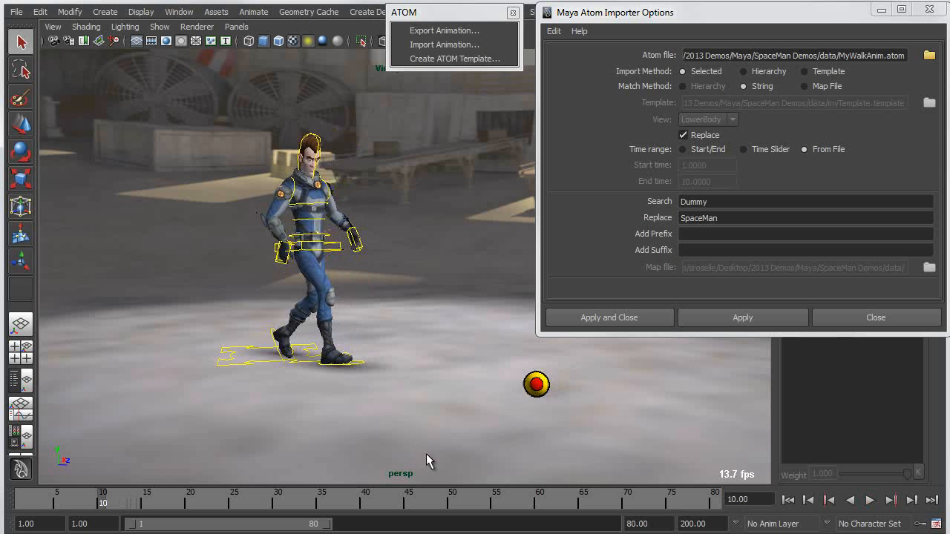
Move the round look-at target closer to the character, to about X -107, Y 34, Z 211.
left_click(538, 383)
key("w")
left_click_drag(536, 384, 461, 369)
left_click_drag(413, 392, 270, 399, "alt")
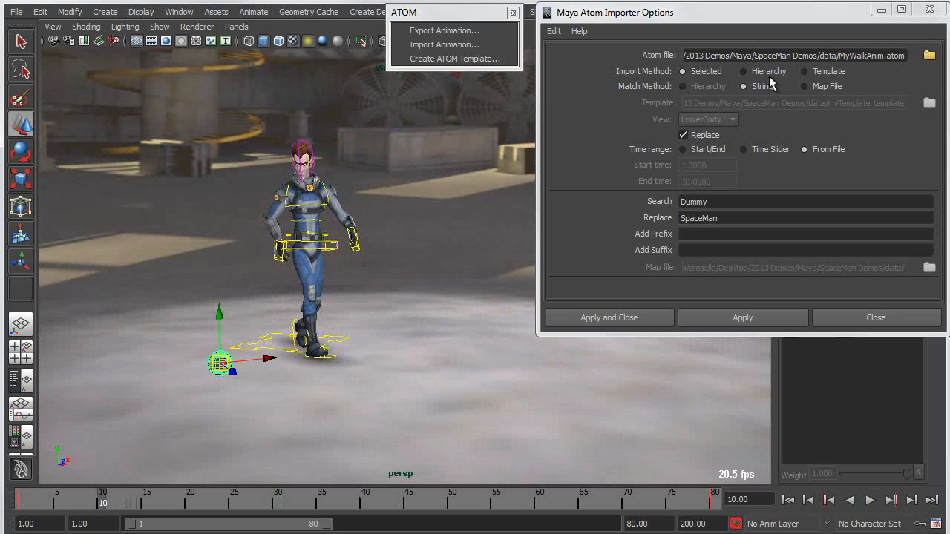
Mute the ArmOffset layer to check its effect on the imported walk, and turn the layer back on.
left_click(882, 10)
left_click(827, 319)
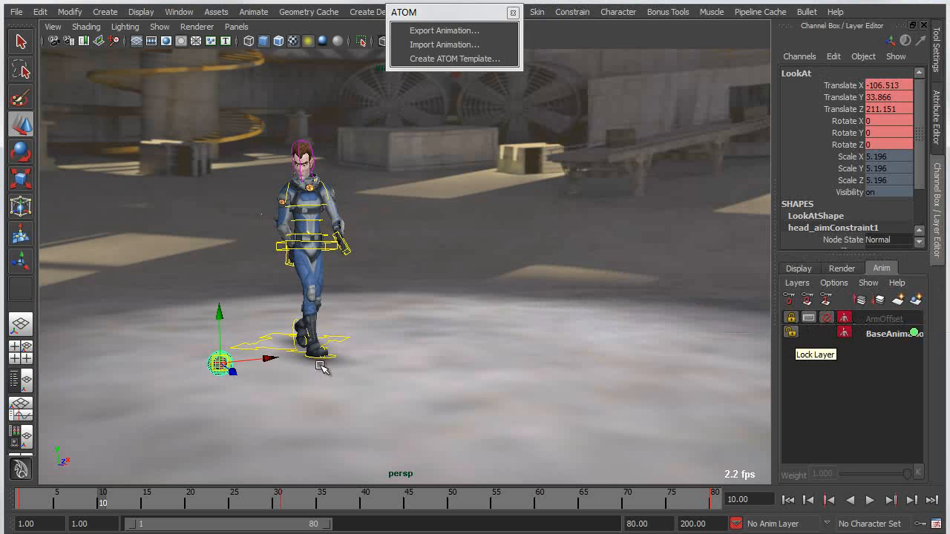
right_click_drag(322, 361, 355, 360, "alt")
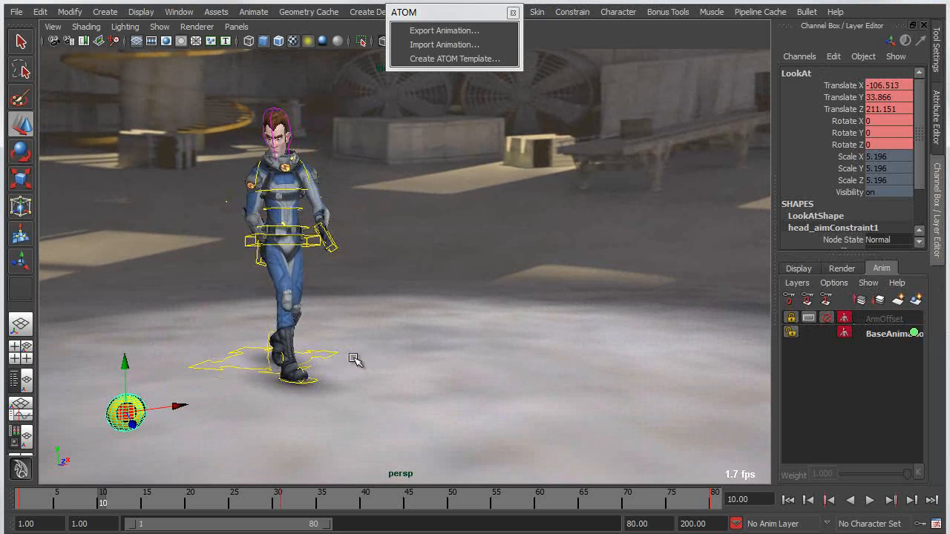
left_click(827, 318)
left_click_drag(492, 365, 282, 336, "alt")
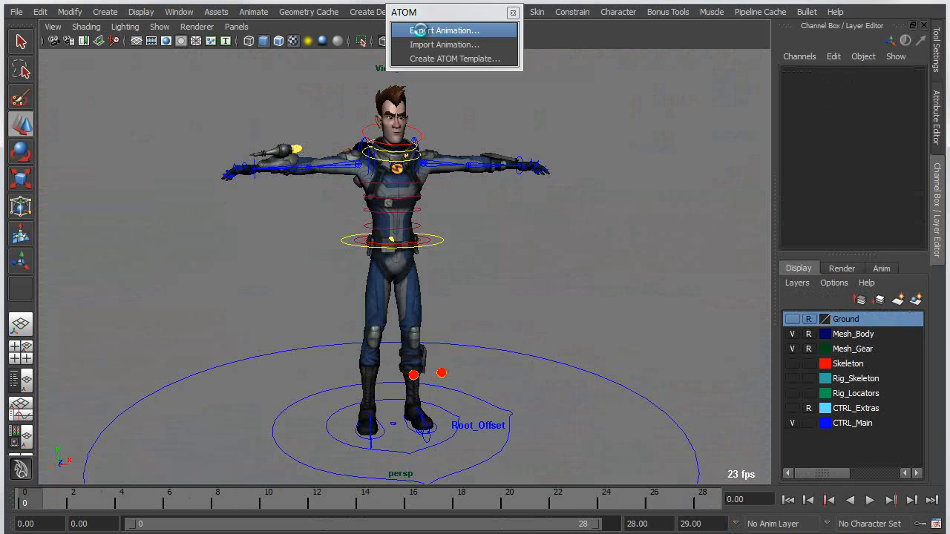
In the ATOM export options for the T-pose character, turn off Animation Layers, Constraints and Set Driven Keys.
left_click(430, 31)
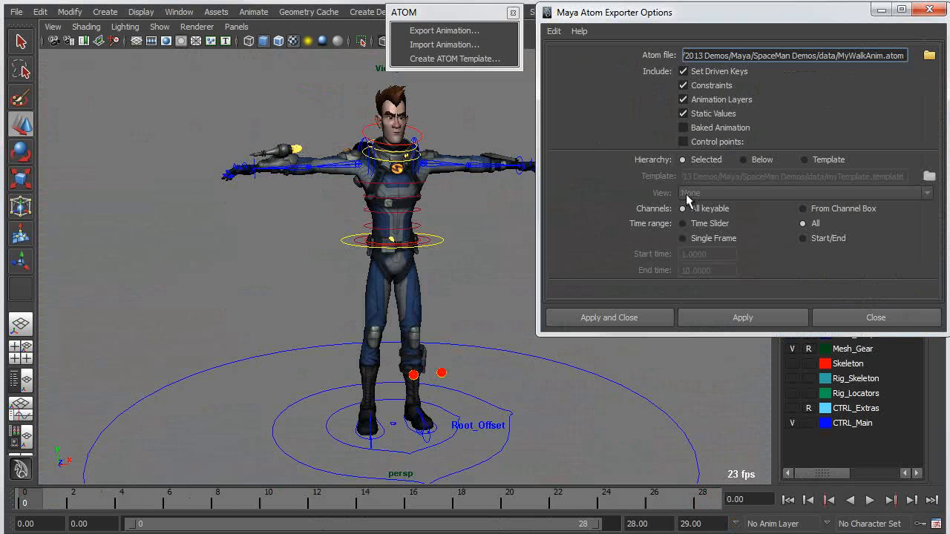
left_click(683, 99)
left_click(684, 86)
left_click(683, 71)
Open the ATOM import options for the T-pose character and reset the settings to their defaults.
left_click(449, 45)
middle_click_drag(397, 301, 345, 298, "alt")
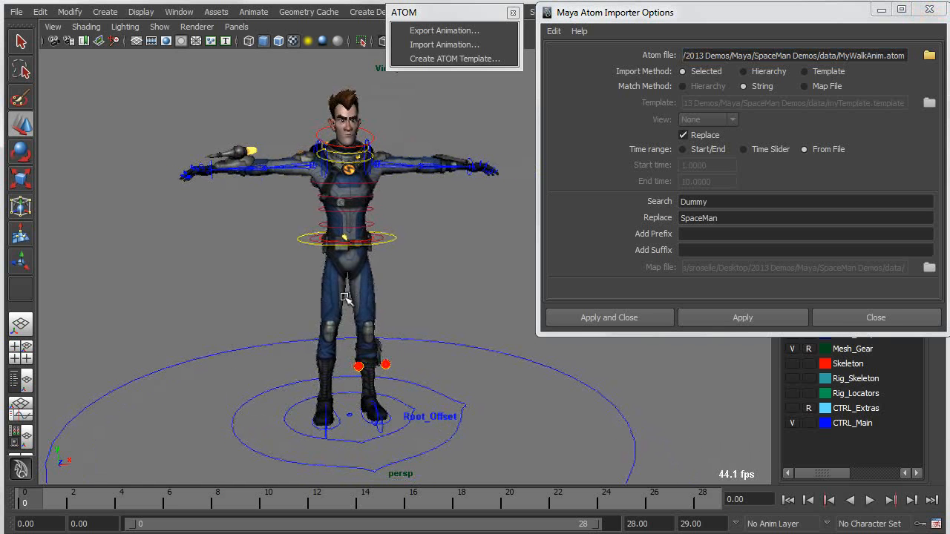
left_click(553, 31)
left_click(570, 59)
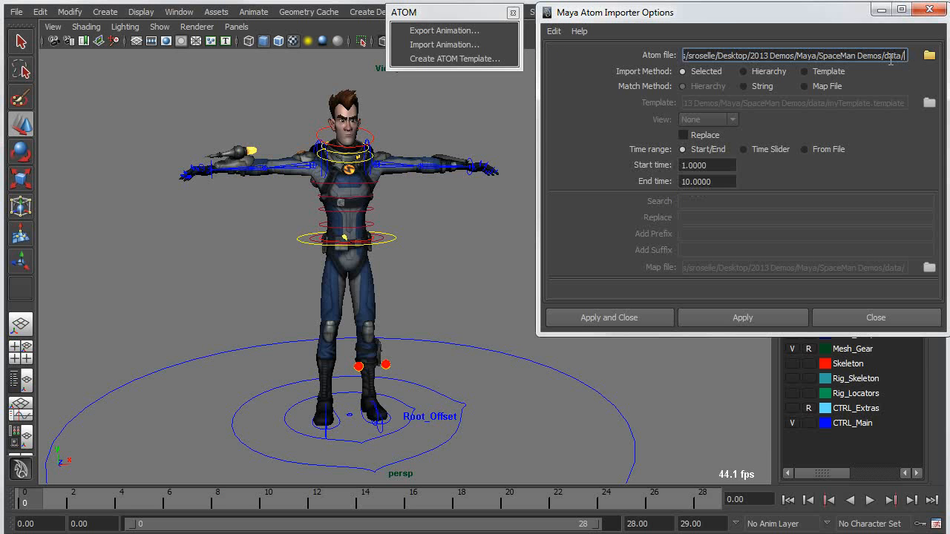
Select all NURBS curves in the scene and add the arm joint controls on both sides to the selection.
left_click(40, 12)
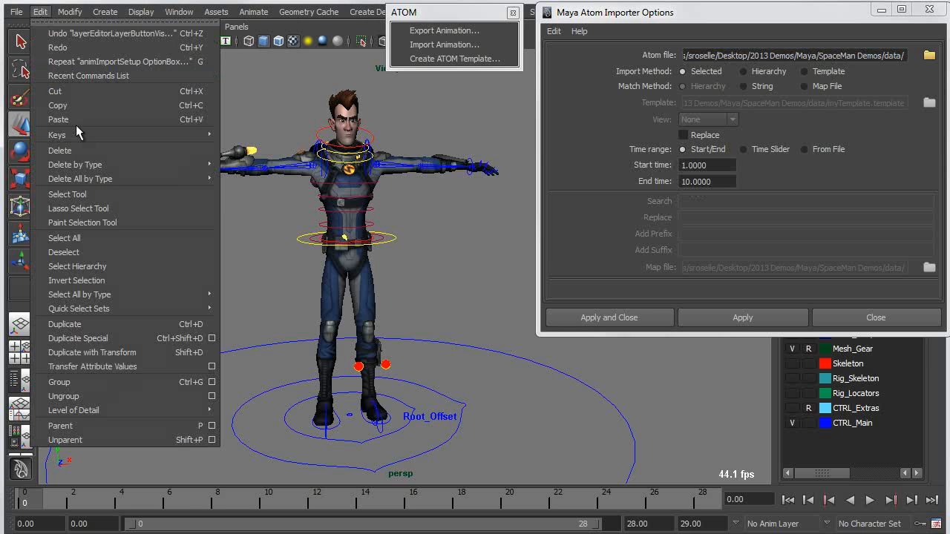
mouse_move(94, 182)
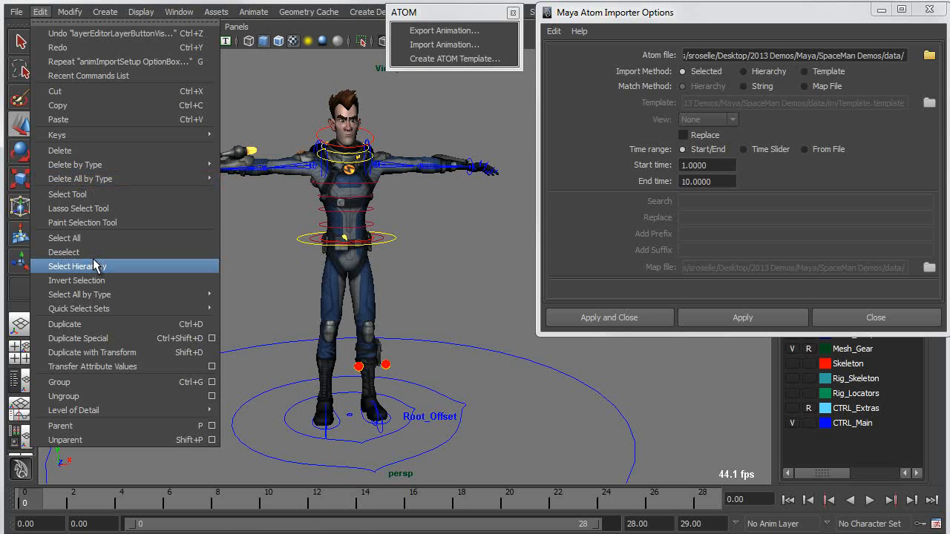
mouse_move(104, 295)
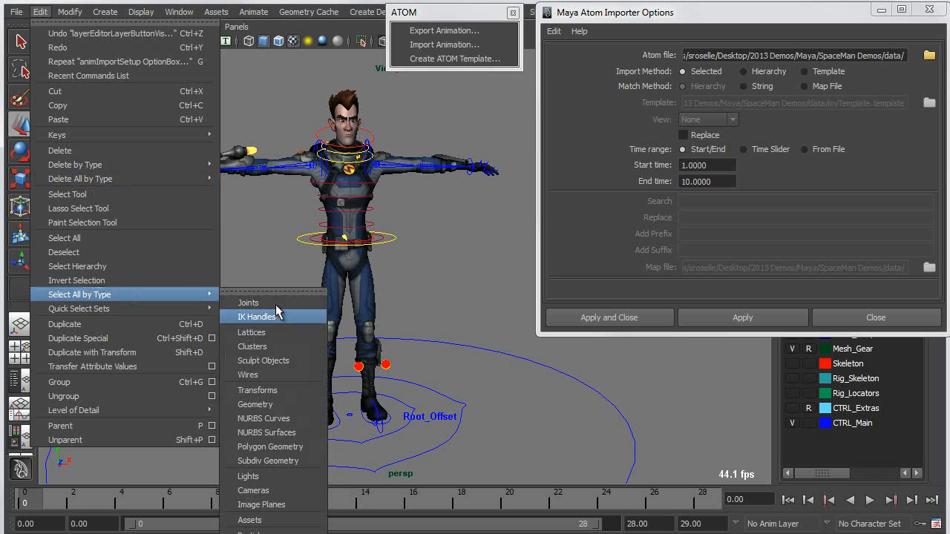
left_click(287, 418)
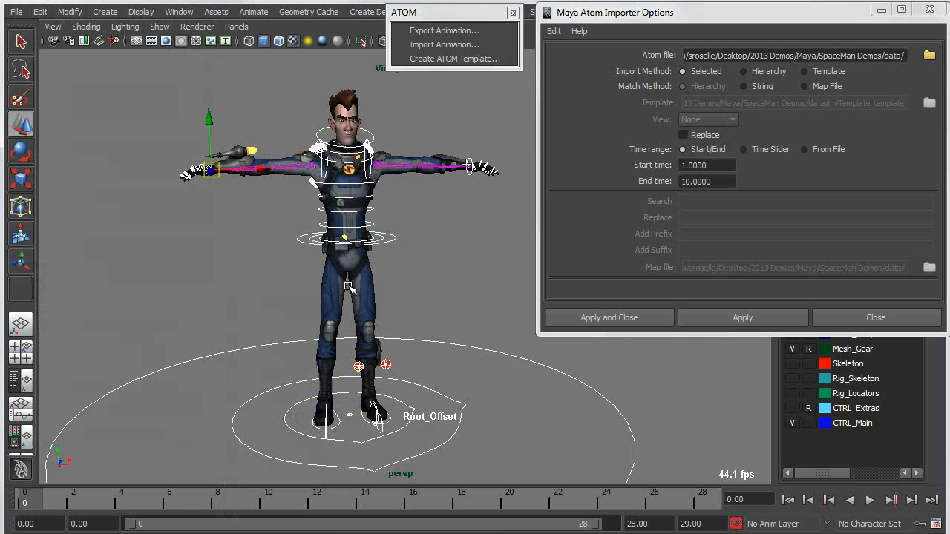
left_click(309, 167)
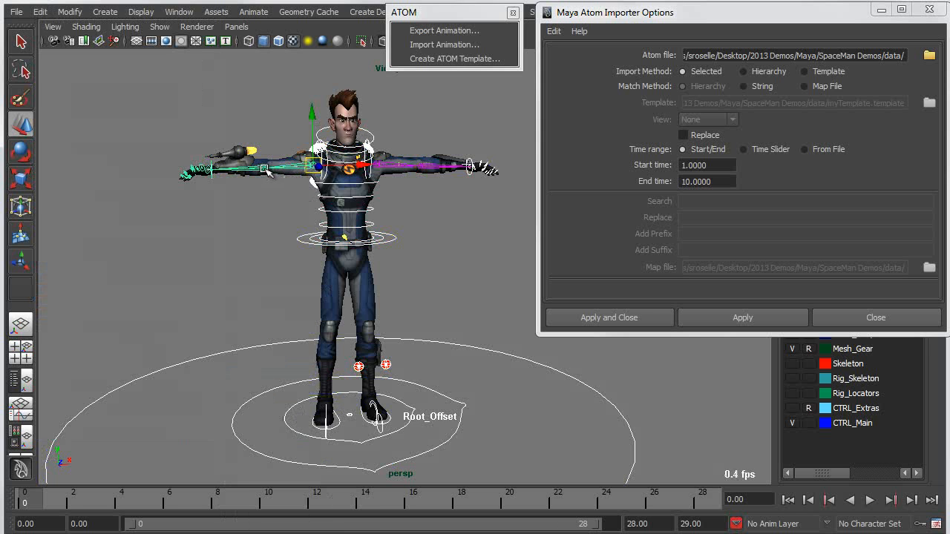
left_click(264, 170)
left_click(420, 167)
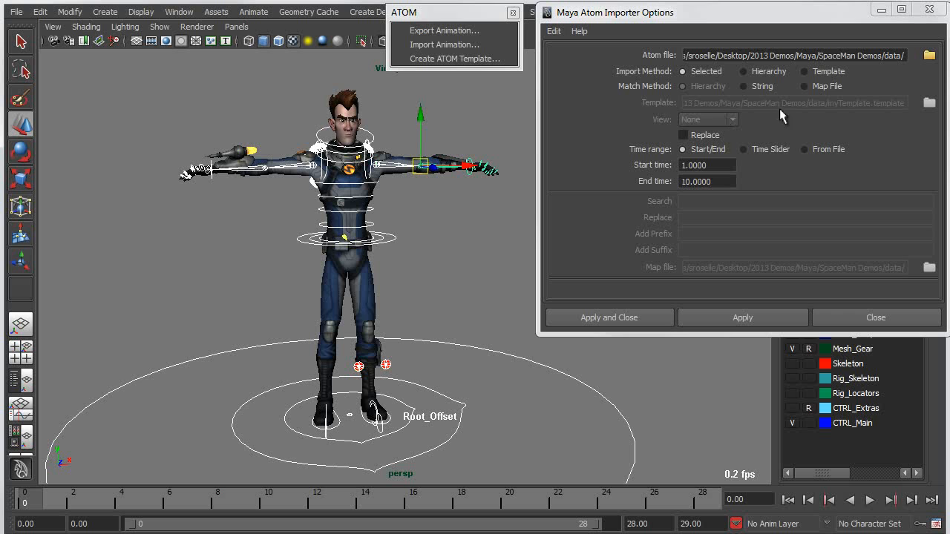
Set the ATOM import's match method to String and choose WeaponDraw_Pose.atom from the project's data folder as the source file.
left_click(744, 87)
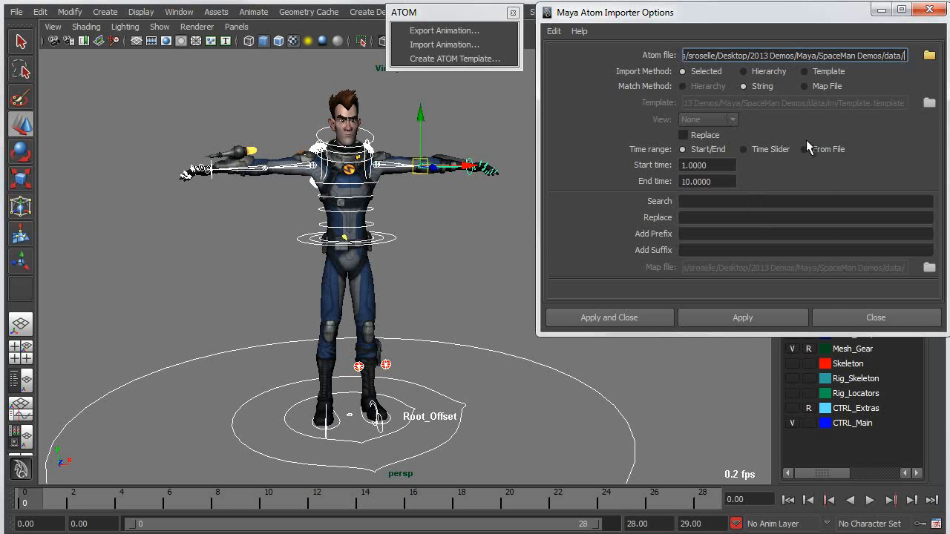
left_click(930, 55)
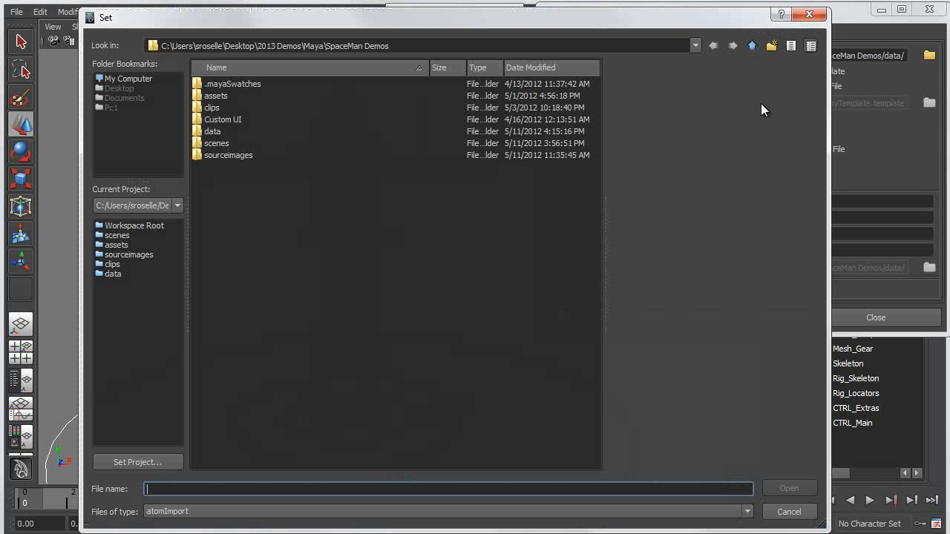
double_click(213, 132)
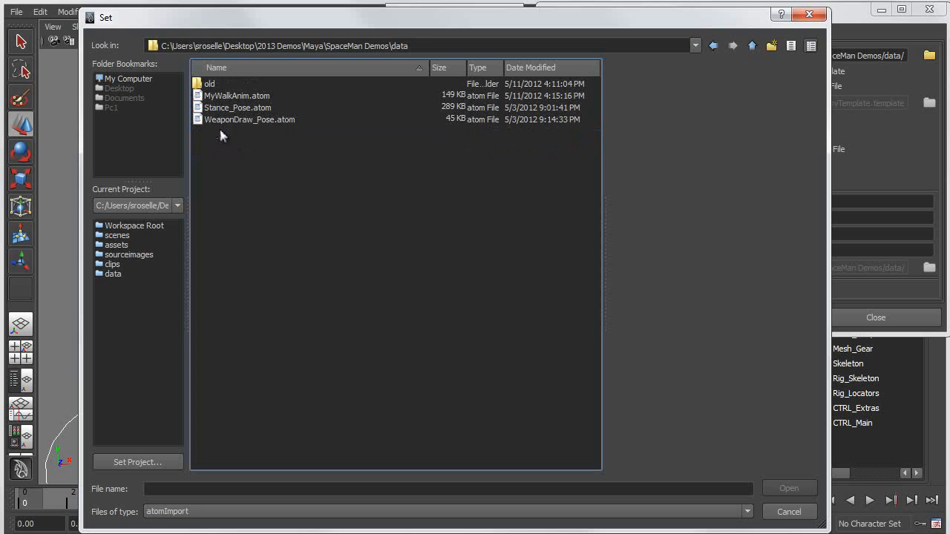
left_click(230, 120)
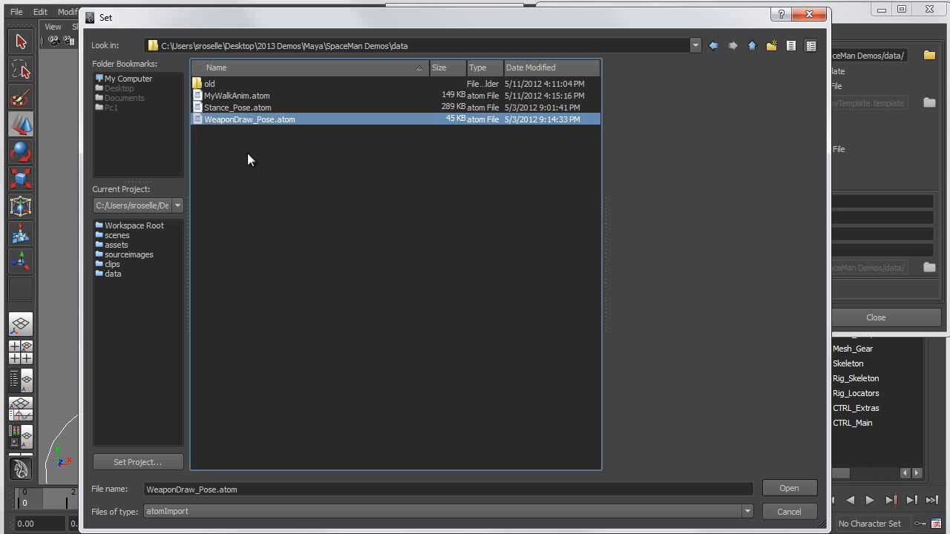
double_click(232, 120)
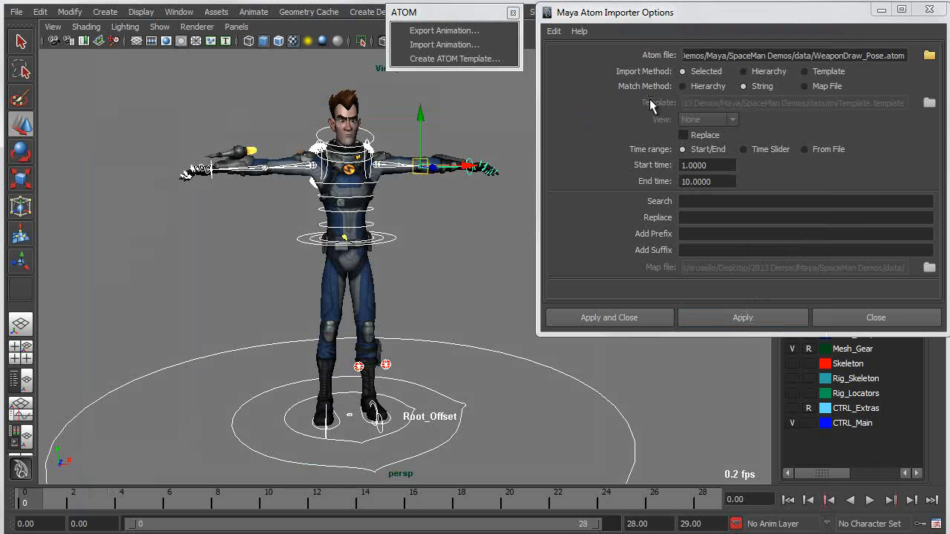
Enable Replace, set the time range to From File, and import the weapon-draw pose onto the selected controls.
left_click(684, 135)
left_click(804, 149)
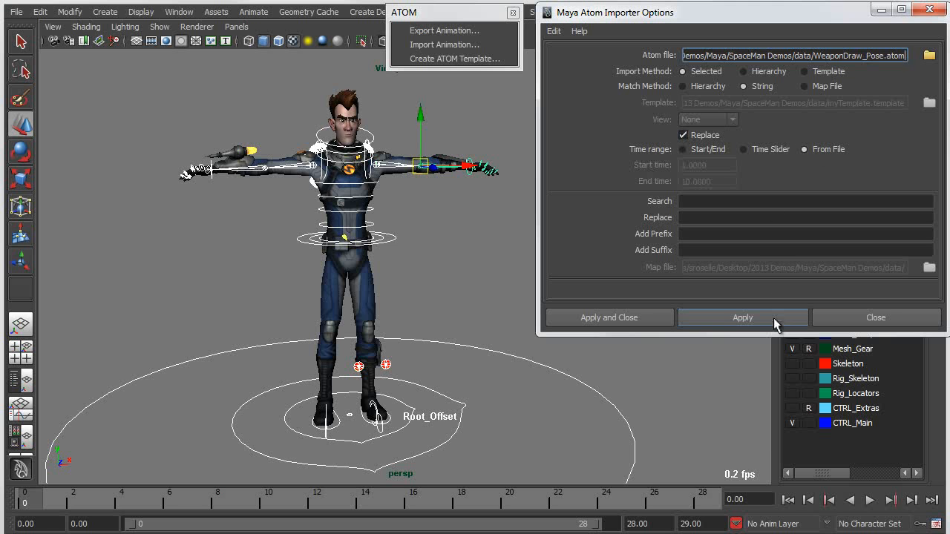
left_click(717, 322)
left_click_drag(387, 339, 492, 335, "alt")
middle_click_drag(462, 349, 455, 299, "alt")
left_click_drag(454, 298, 439, 306, "alt")
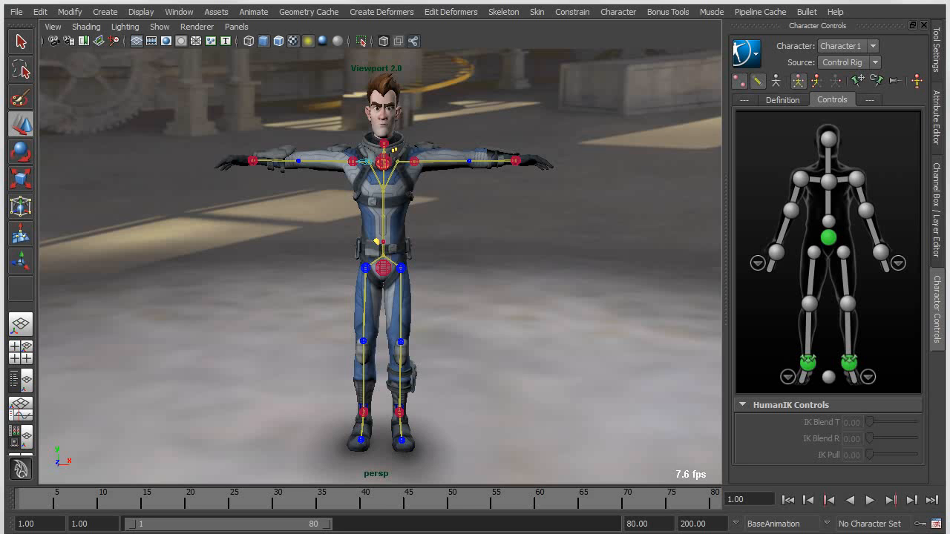
Move the HumanIK rig's left wrist effector down toward the hip to lower the character's left arm.
mouse_move(386, 299)
left_mouse_down("alt")
mouse_move(509, 297)
mouse_move(395, 297)
left_mouse_up("alt")
middle_click_drag(395, 297, 396, 384, "alt")
right_click_drag(414, 384, 547, 392, "alt")
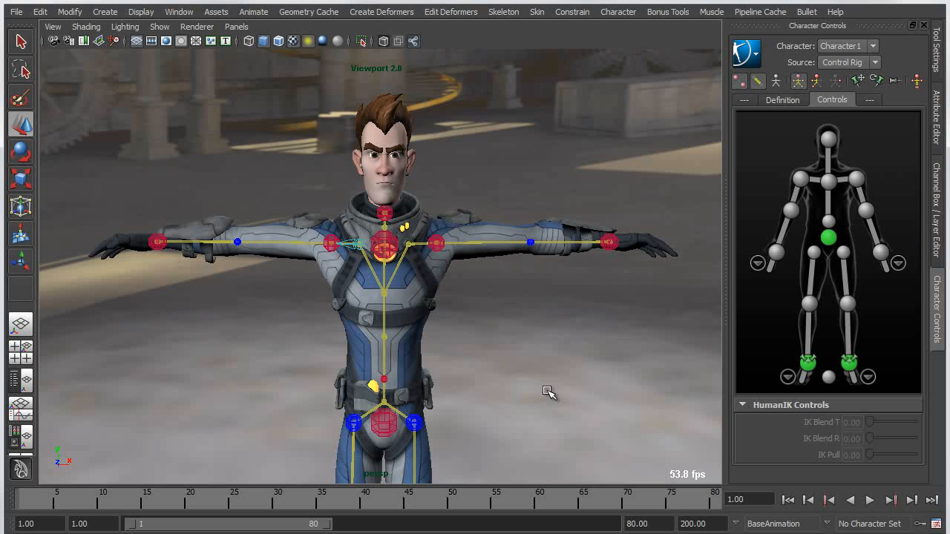
left_click(609, 242)
scroll(610, 341, "down", 2)
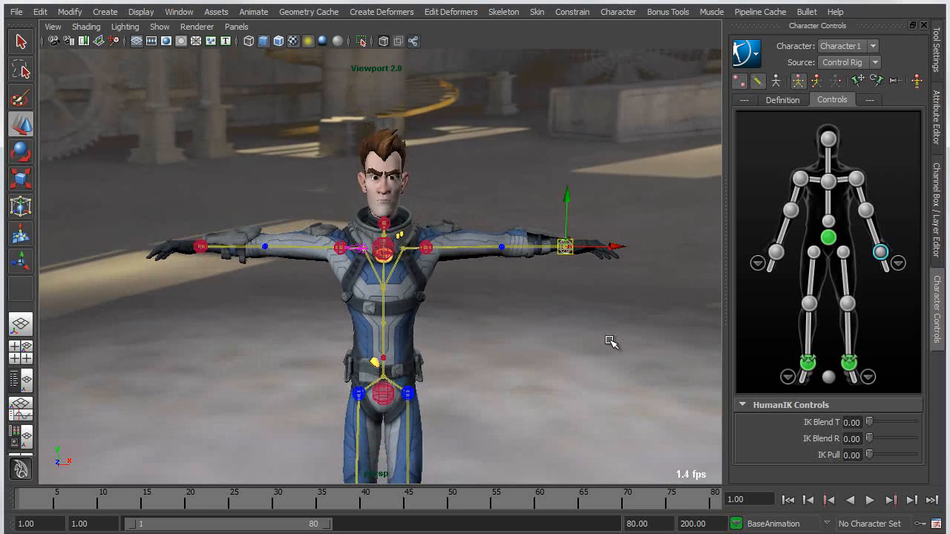
left_click_drag(549, 252, 462, 342)
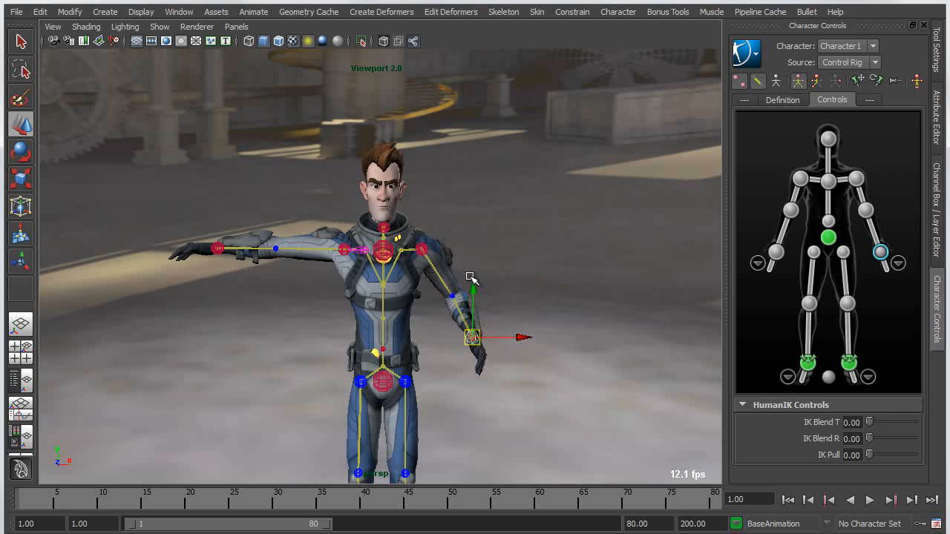
Pull the left wrist effector further down and outward so the torso leans along with it.
left_click(439, 275)
key("e")
left_click_drag(454, 288, 529, 393)
left_click(516, 235)
key("w")
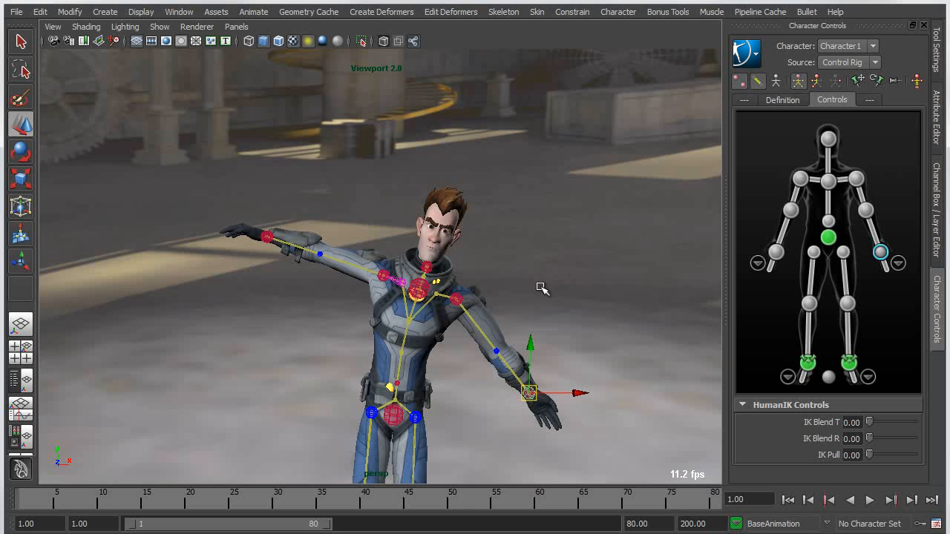
Review the HumanIK character definition, and lower the right arm by moving its wrist effector, picked from the character controls figure.
middle_click_drag(541, 288, 534, 261, "alt")
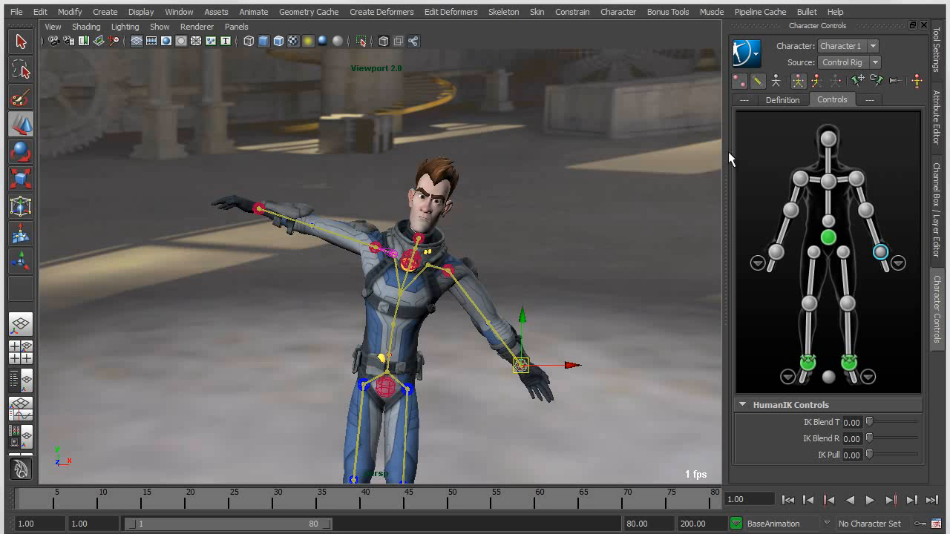
left_click(780, 101)
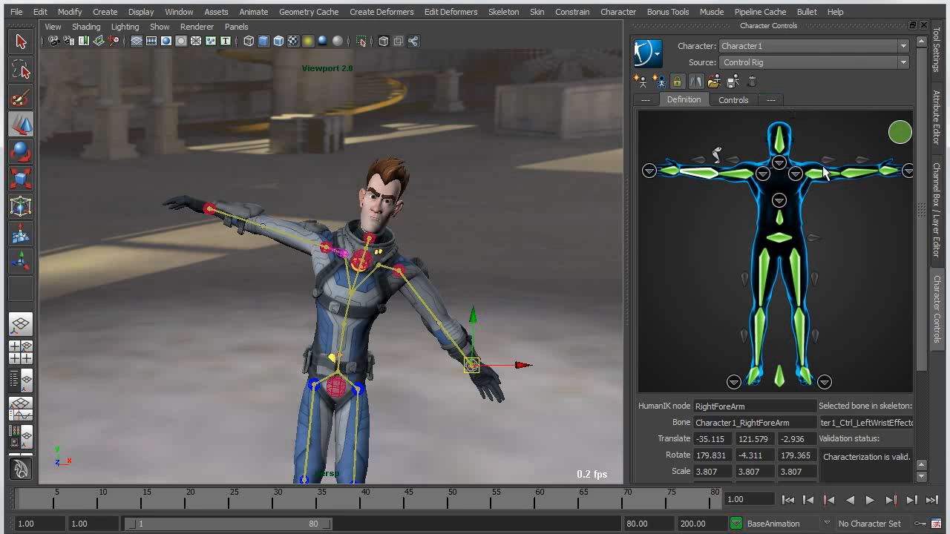
left_click(734, 100)
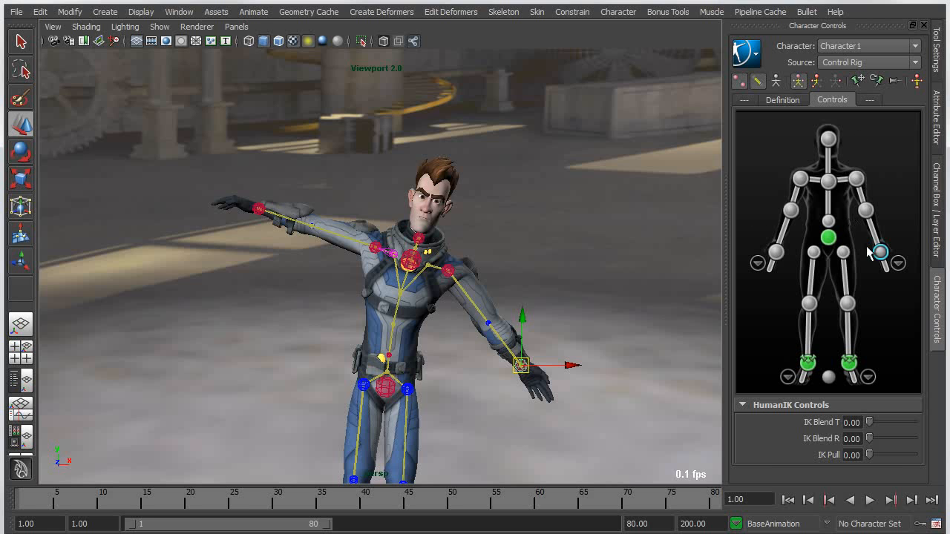
left_click(776, 255)
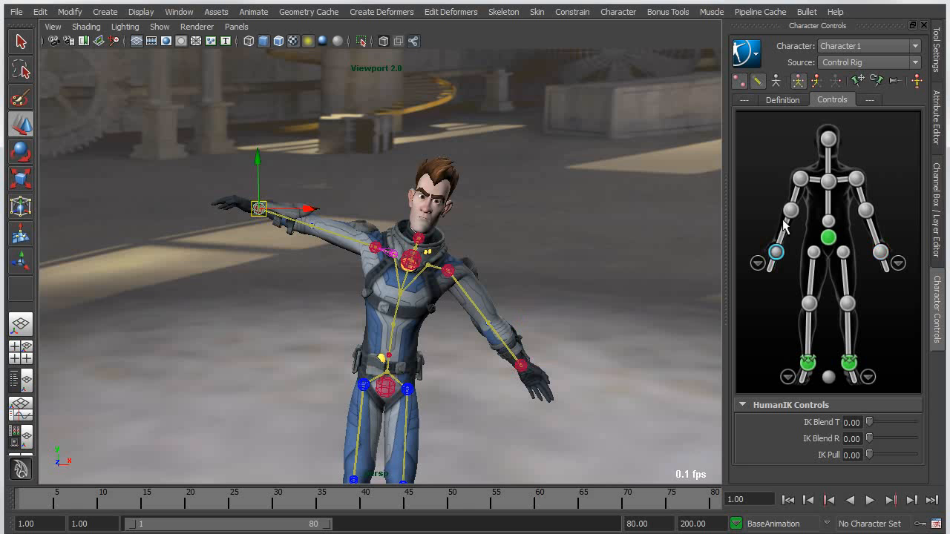
left_click_drag(256, 210, 266, 307)
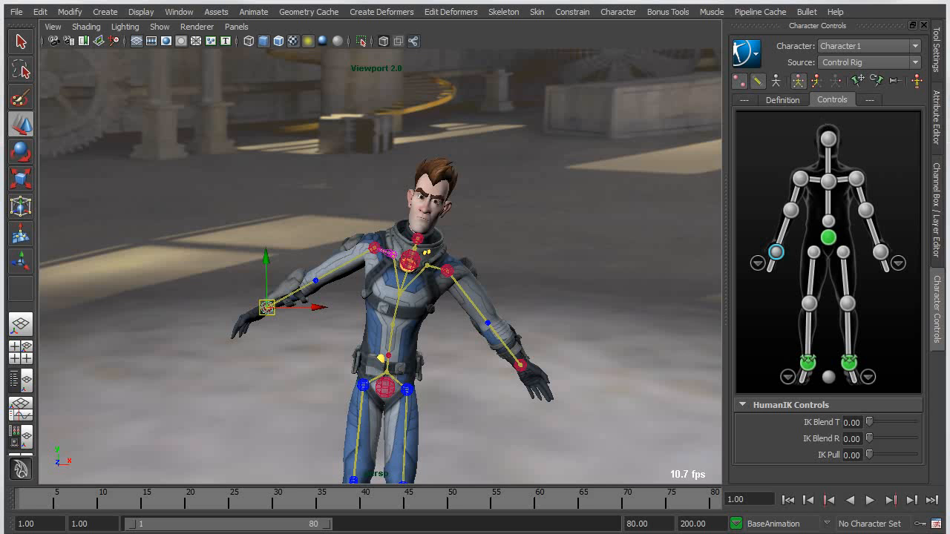
Keep the Controls options open as a floating window and load the UI configuration CharacterControlsConfig_T.xml.
left_click_drag(671, 1, 657, 23)
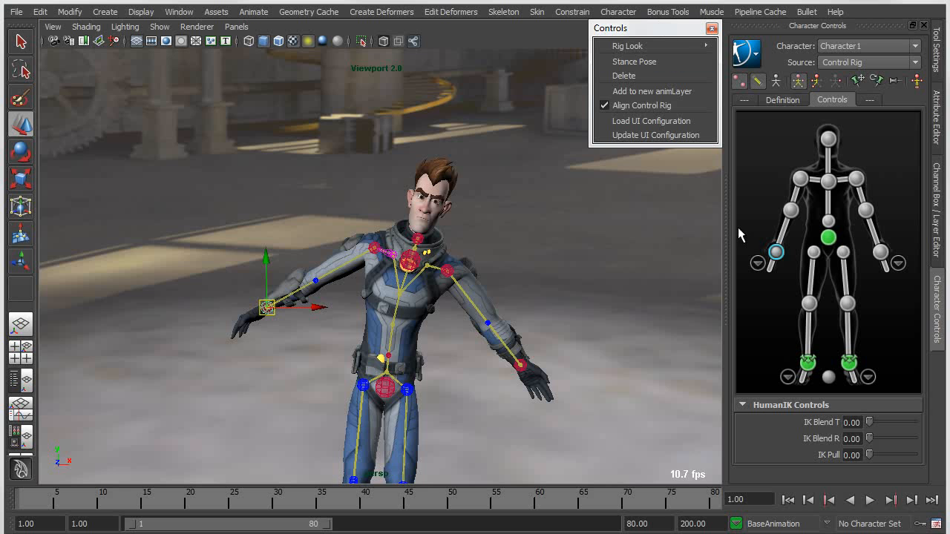
mouse_move(723, 232)
left_mouse_down()
mouse_move(619, 248)
mouse_move(727, 252)
mouse_move(731, 241)
left_mouse_up()
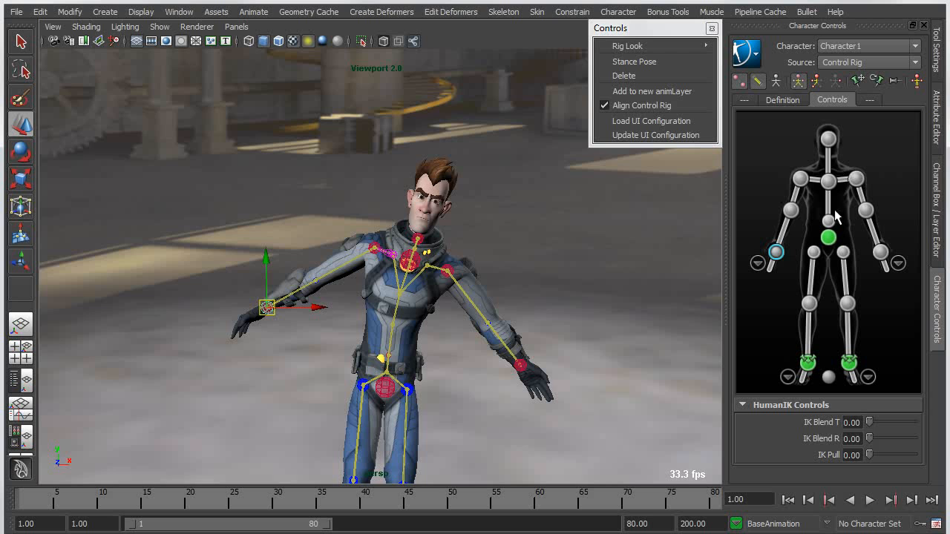
left_click(647, 121)
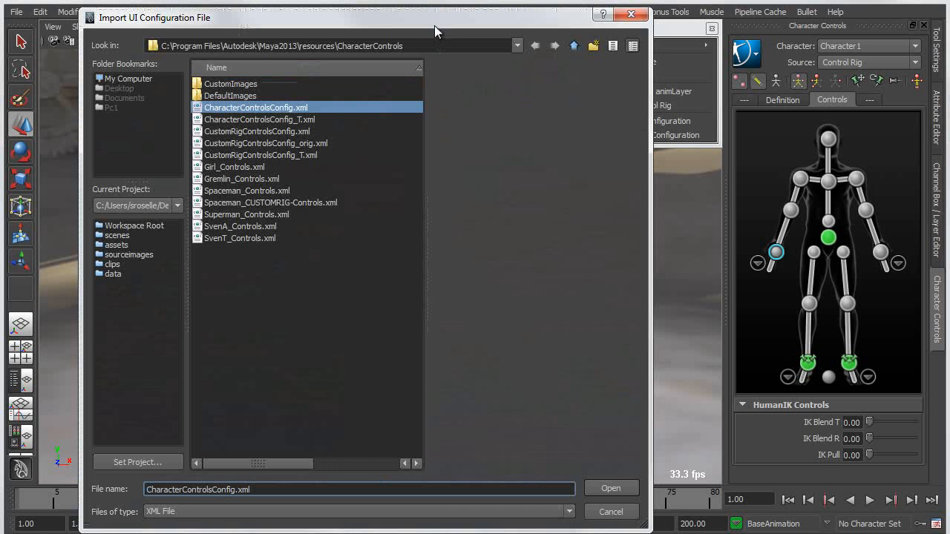
left_click_drag(439, 527, 442, 338)
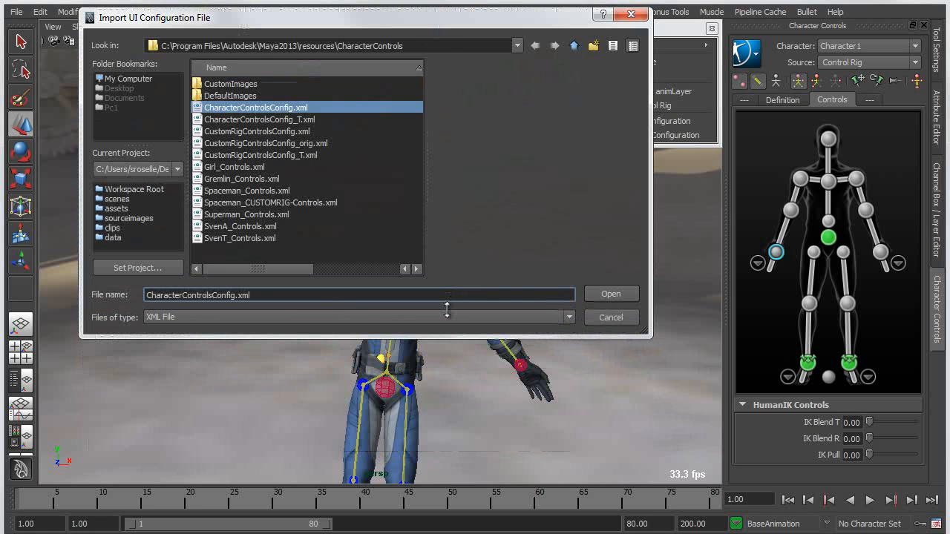
left_click_drag(434, 21, 507, 26)
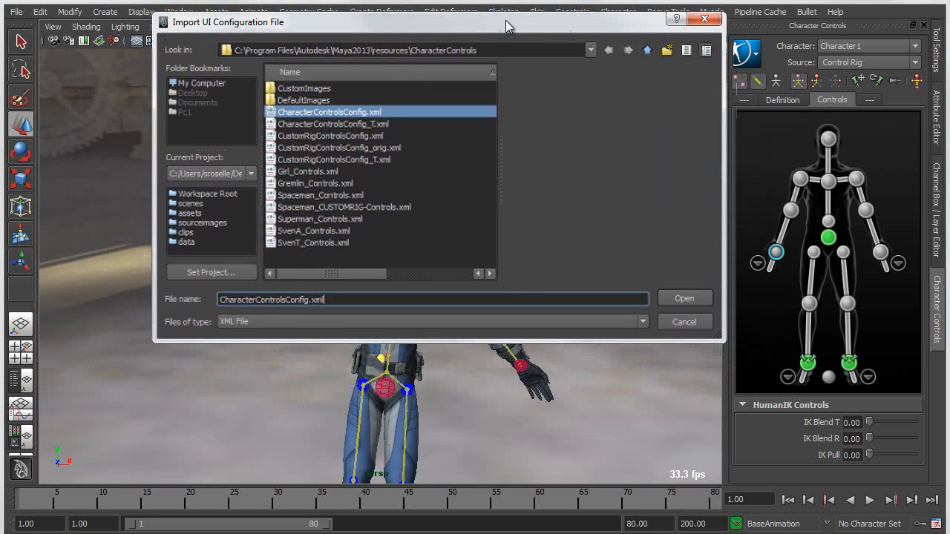
double_click(345, 124)
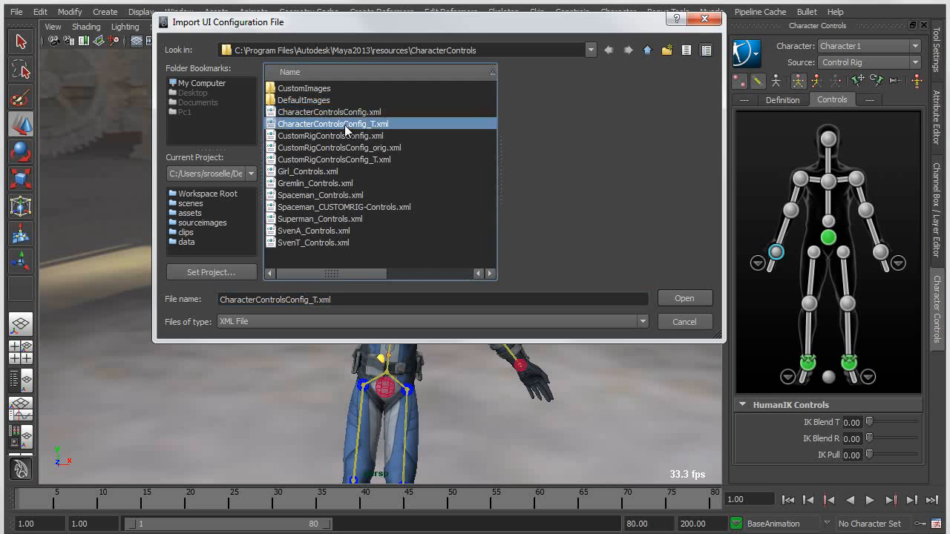
left_click_drag(725, 288, 743, 277)
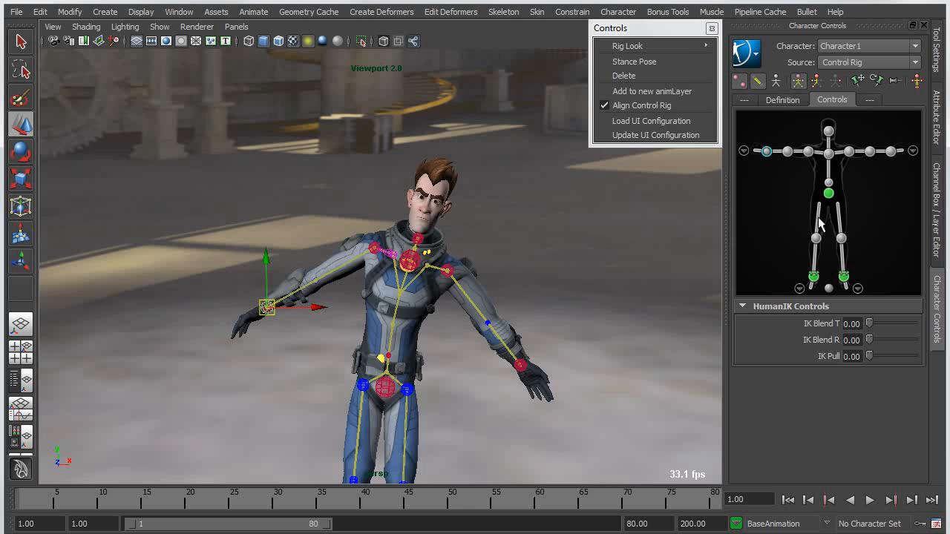
Load the UI configuration SvenA_Controls.xml for the character controls figure.
left_click(643, 120)
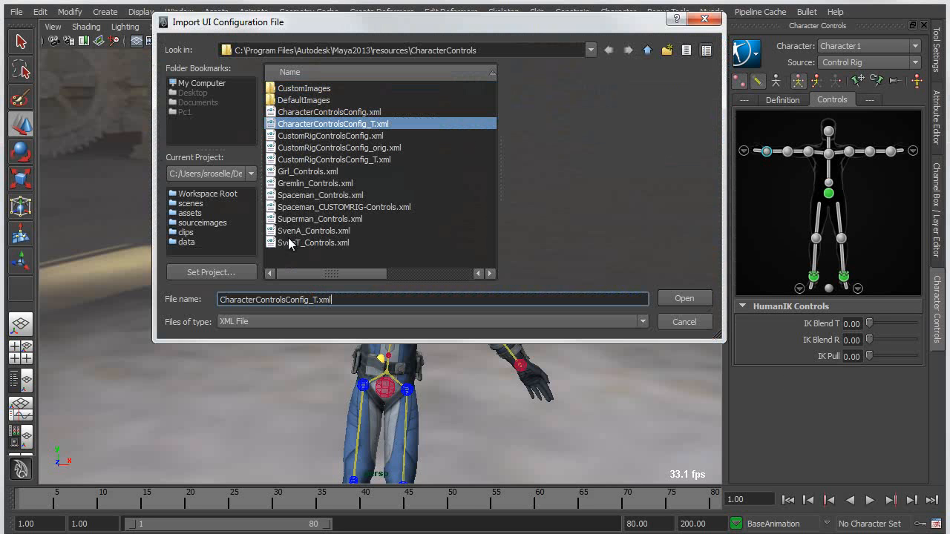
left_click(315, 230)
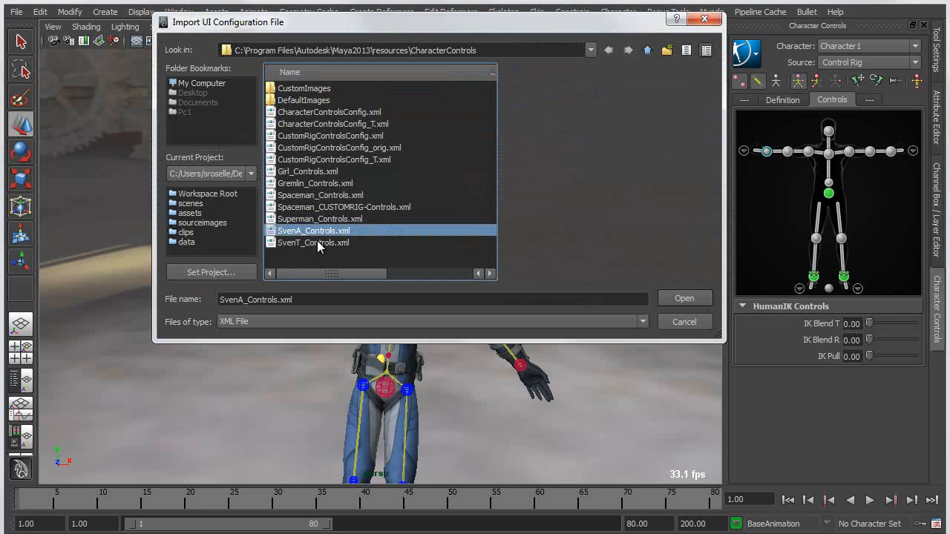
double_click(321, 233)
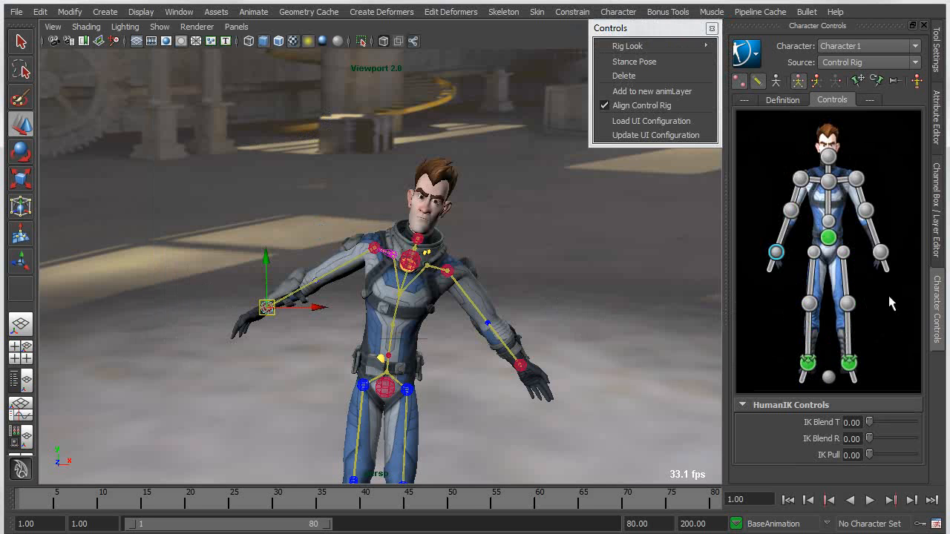
Load the UI configuration SvenT_Controls.xml for the character controls figure.
left_click(632, 121)
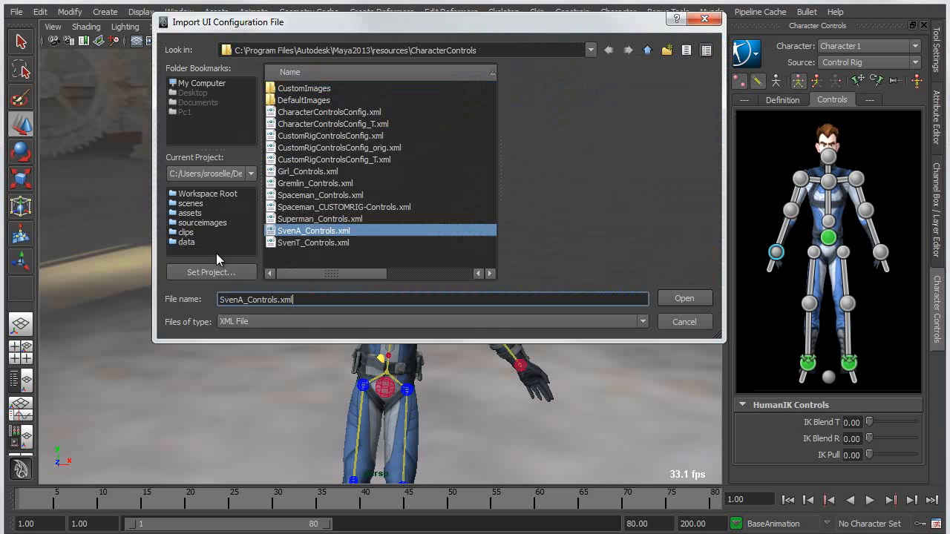
double_click(300, 242)
mouse_move(725, 222)
left_mouse_down()
mouse_move(512, 247)
mouse_move(721, 239)
left_mouse_up()
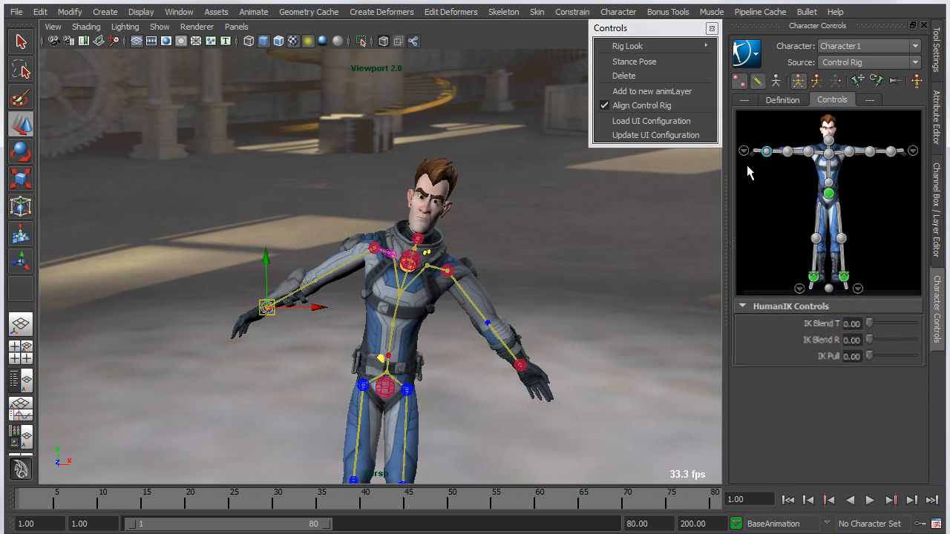
Lower the right arm by moving its wrist effector, and shift the hips effector toward the character's right side.
left_click_drag(268, 306, 238, 349)
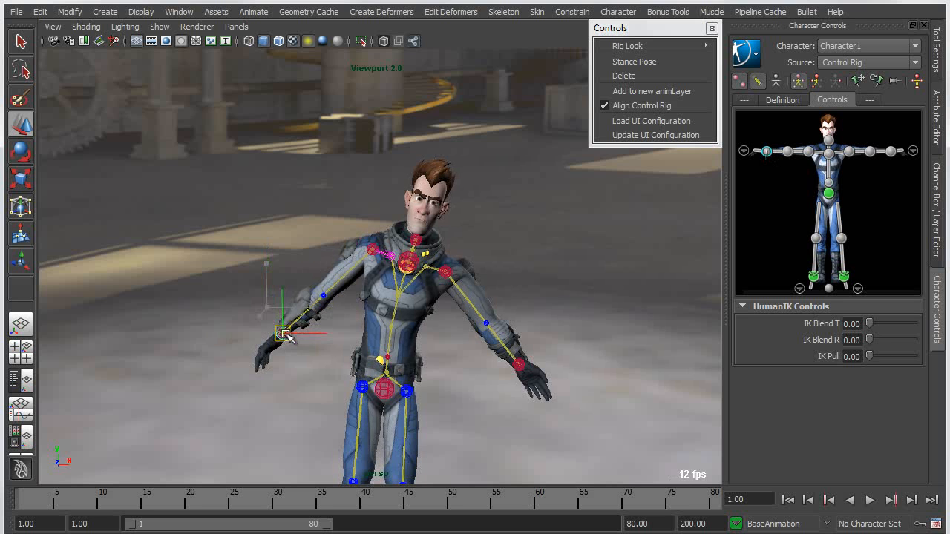
left_click(829, 196)
left_click_drag(385, 388, 352, 370)
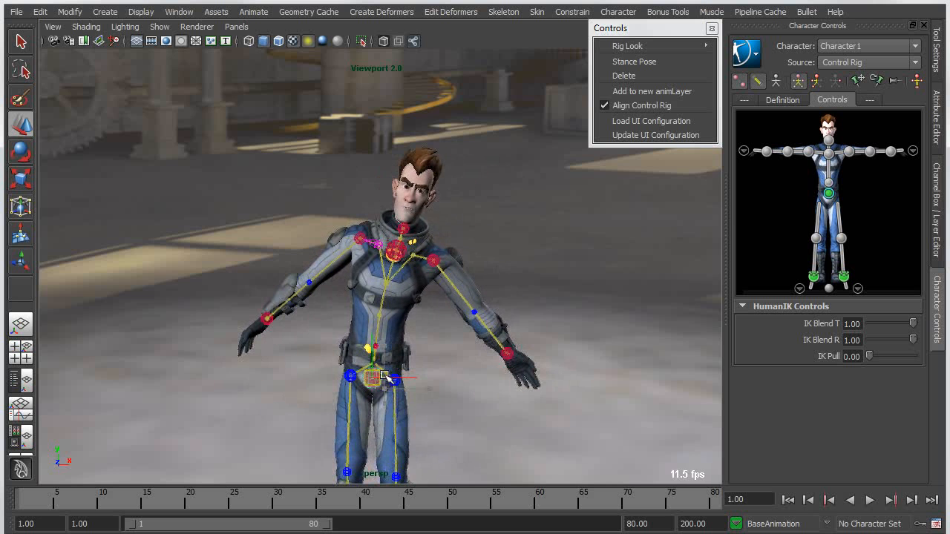
Pick the left shoulder effector from the character controls figure and move it outward along the X axis.
left_click(849, 151)
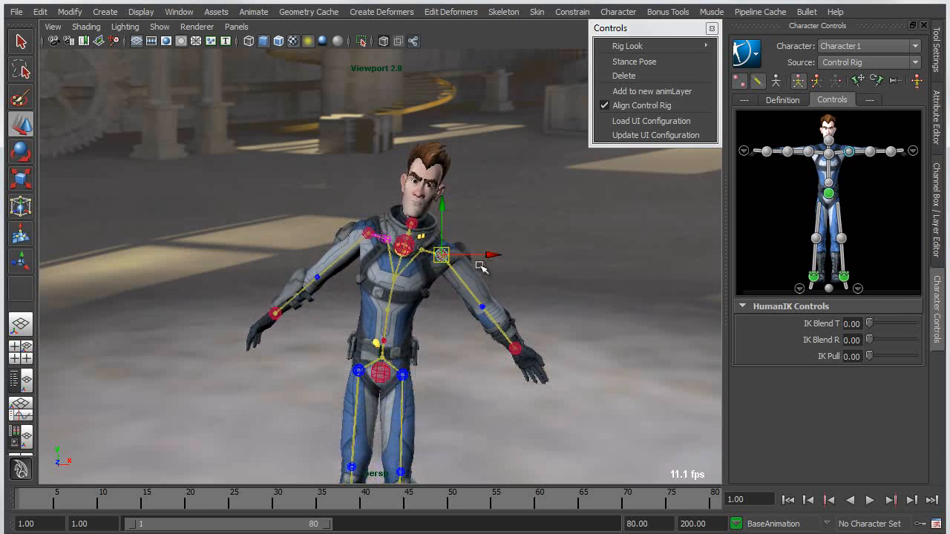
mouse_move(446, 258)
left_mouse_down()
mouse_move(462, 248)
mouse_move(458, 265)
mouse_move(461, 256)
left_mouse_up()
right_click_drag(420, 420, 449, 404, "alt")
mouse_move(449, 404)
left_mouse_down("alt")
mouse_move(452, 395)
mouse_move(452, 405)
left_mouse_up("alt")
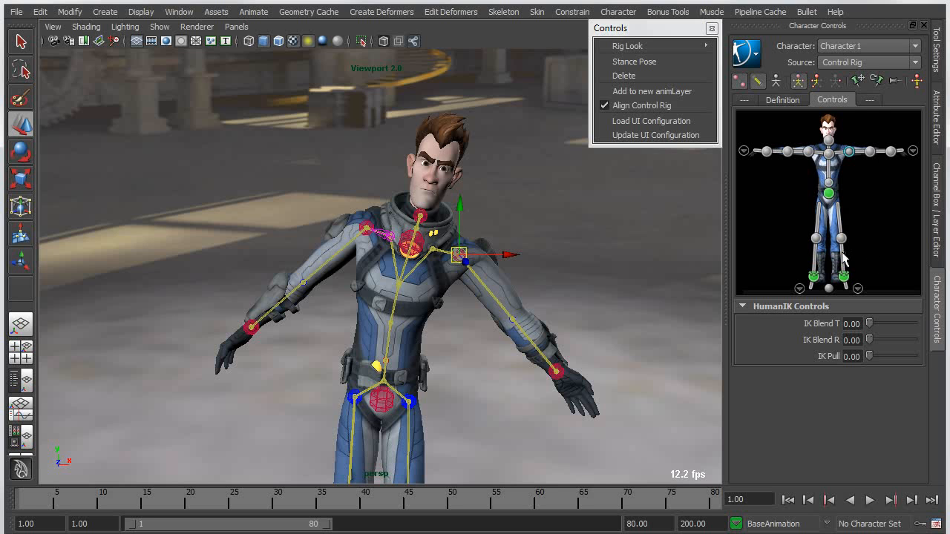
Load the UI configuration Superman_Controls.xml for the character controls, and replace it with Gremlin_Controls.xml.
left_click(651, 120)
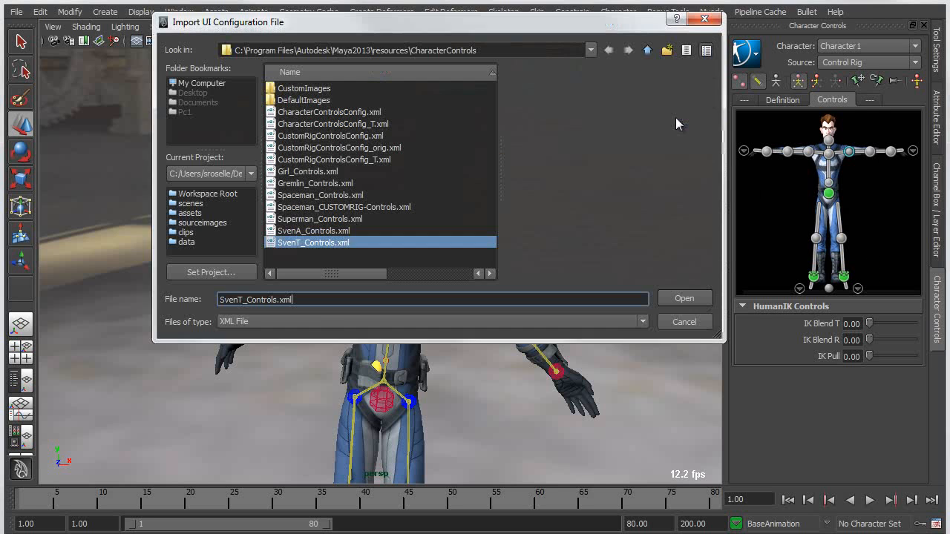
double_click(312, 219)
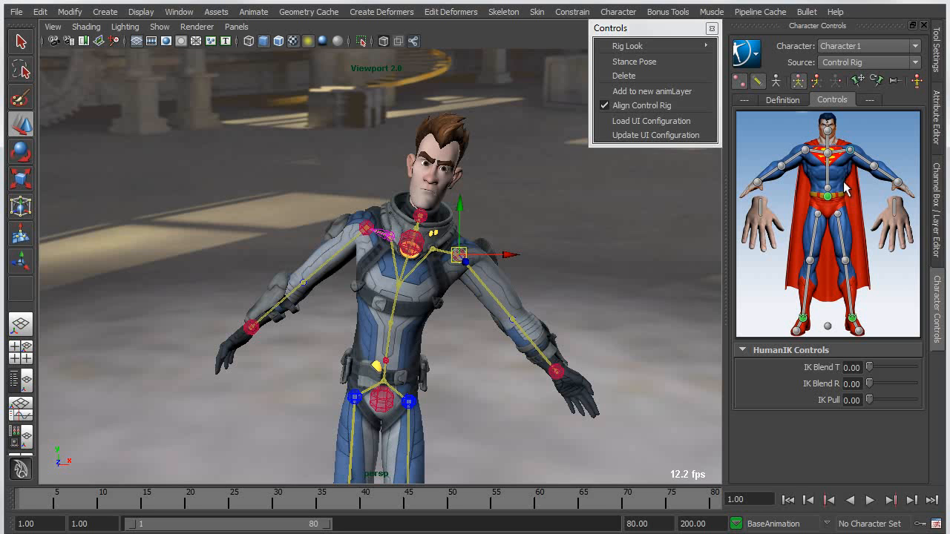
left_click(644, 121)
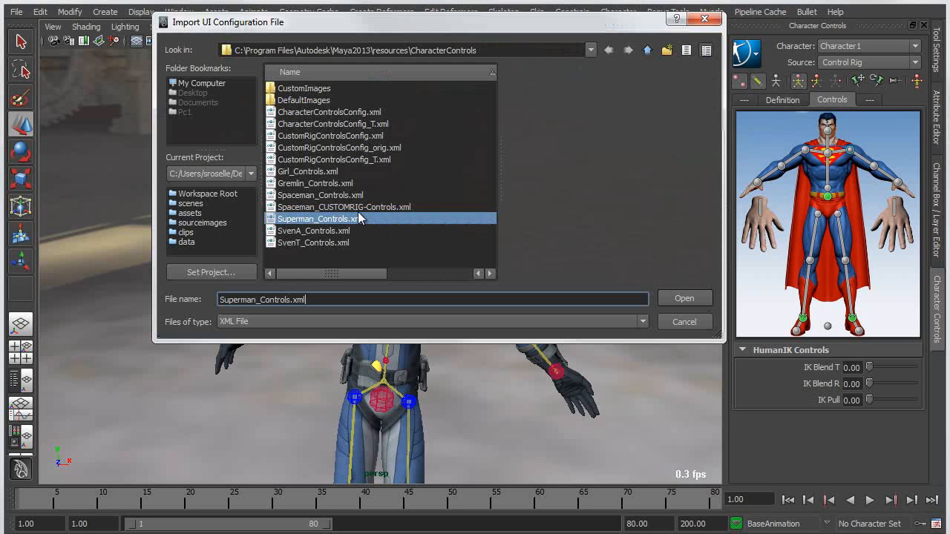
double_click(296, 183)
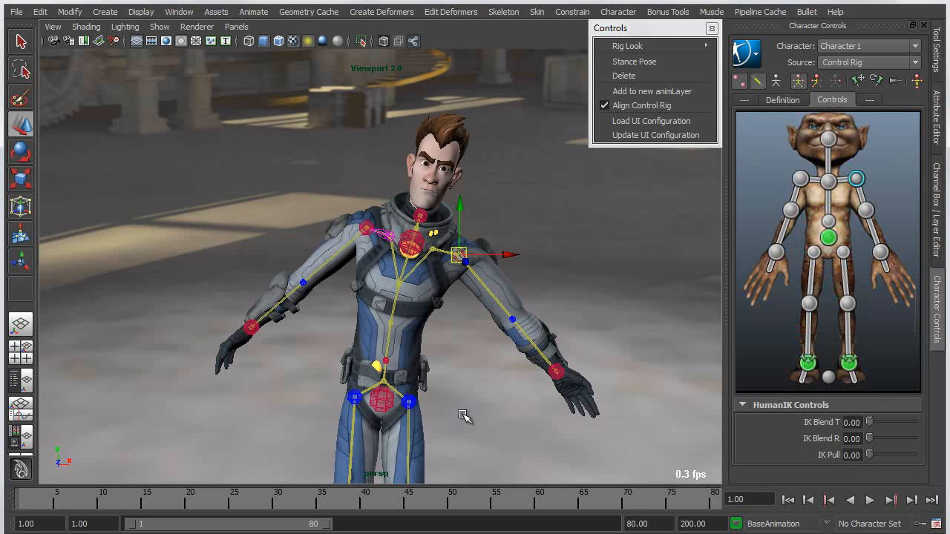
Examine the anchor definitions of SvenA_Controls.xml in Notepad from the CharacterControls folder, and open the CustomImages folder.
left_click_drag(949, 67, 366, 50)
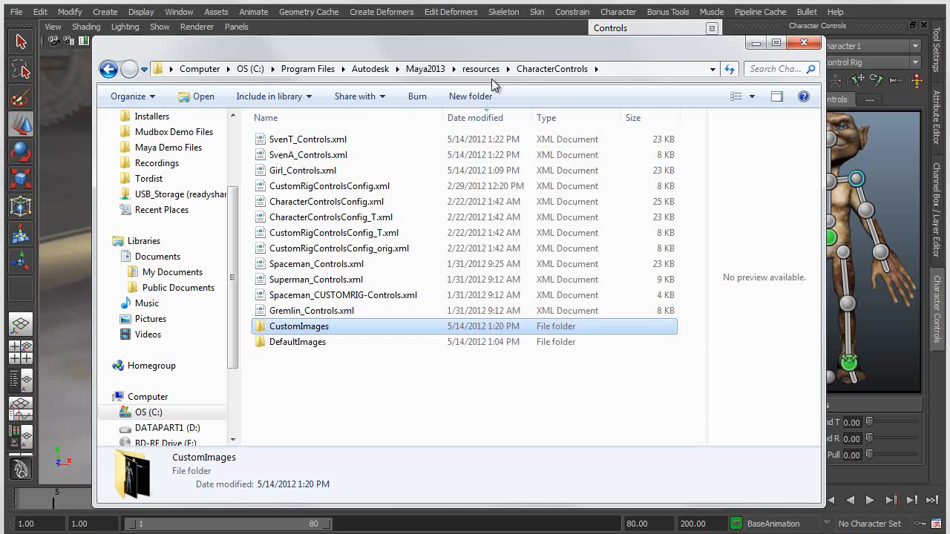
left_click(303, 156)
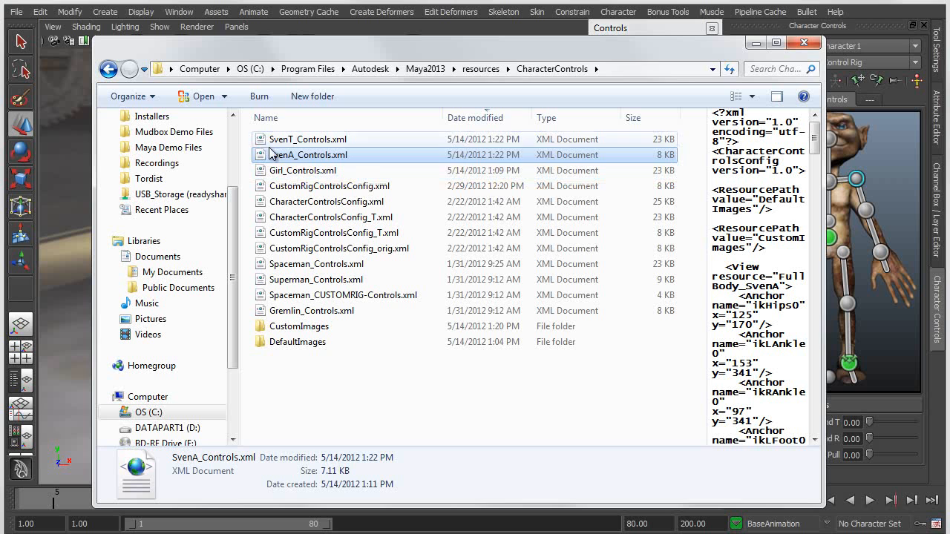
double_click(303, 156)
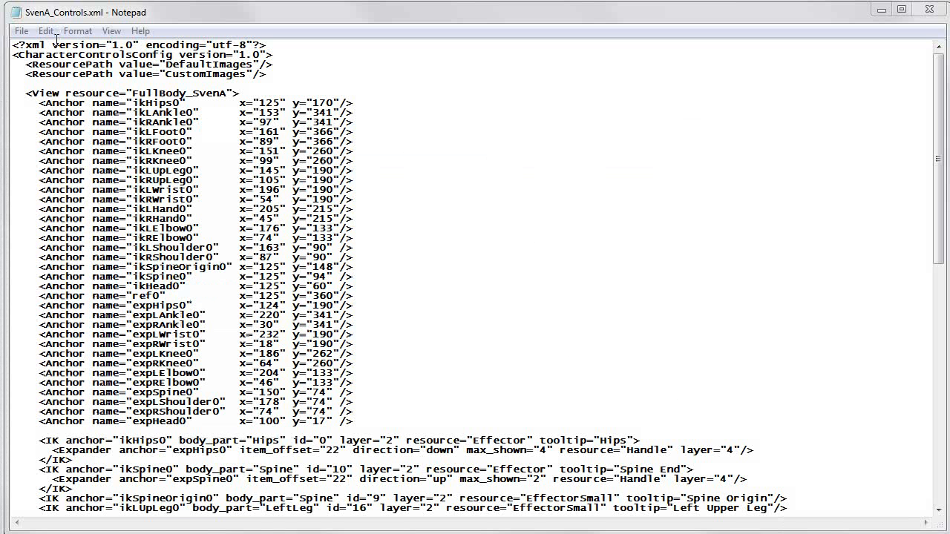
left_click(402, 201)
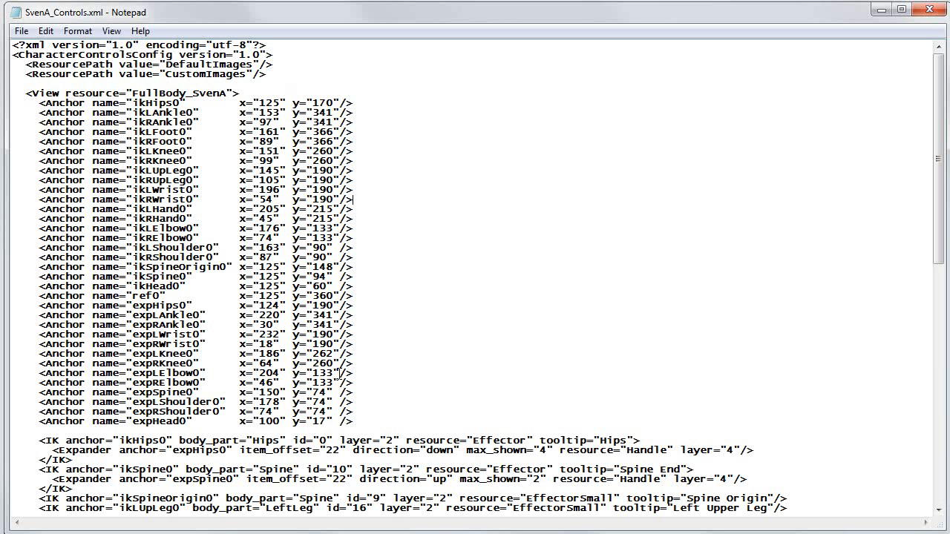
left_click_drag(938, 165, 944, 125)
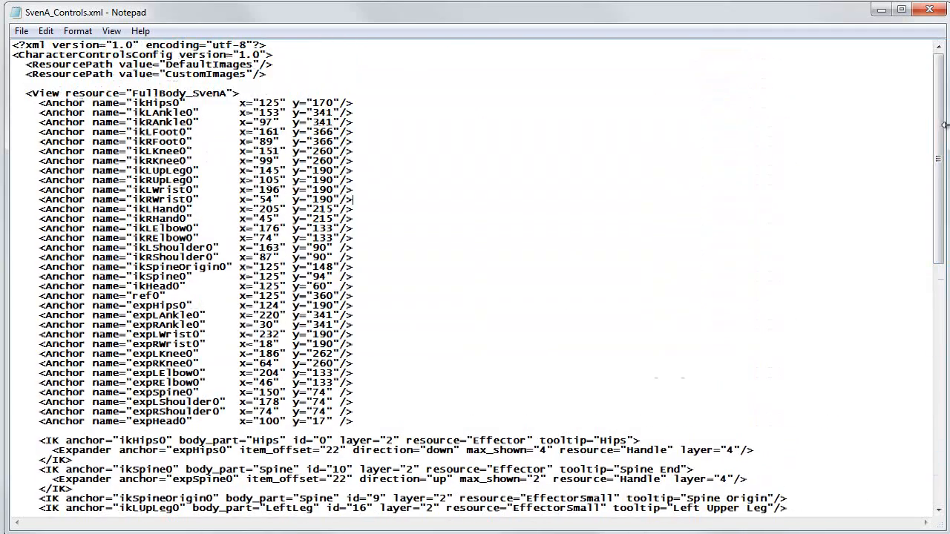
left_click(932, 10)
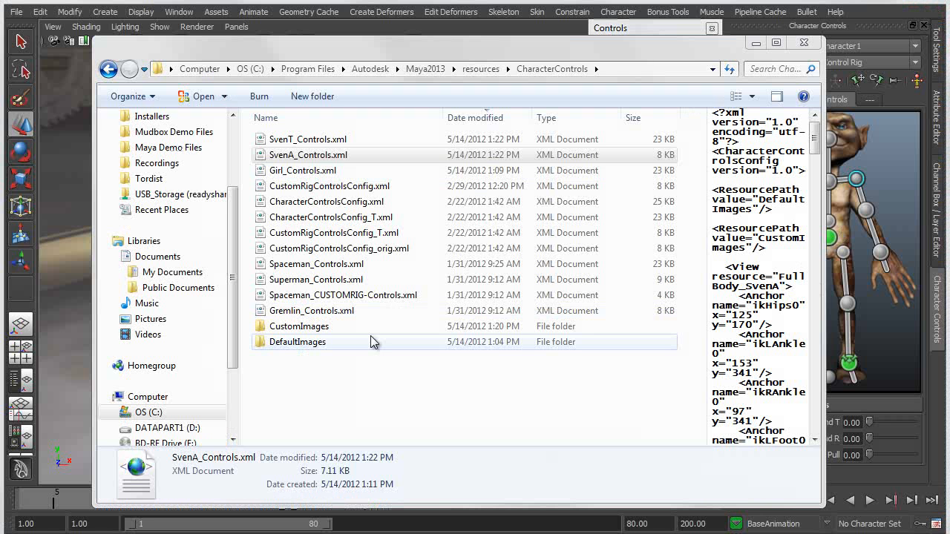
double_click(296, 329)
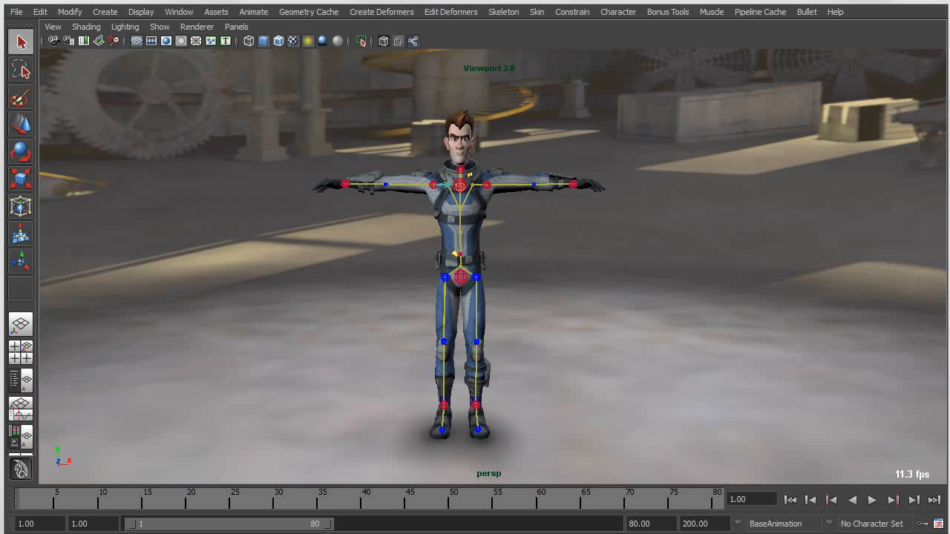
Lower both arms of the T-posed character to its sides by moving the left and right wrist effectors.
middle_click_drag(526, 303, 526, 337, "alt")
right_click_drag(526, 337, 666, 374, "alt")
middle_click_drag(501, 274, 523, 316, "alt")
right_click_drag(523, 316, 599, 319, "alt")
left_click(666, 225)
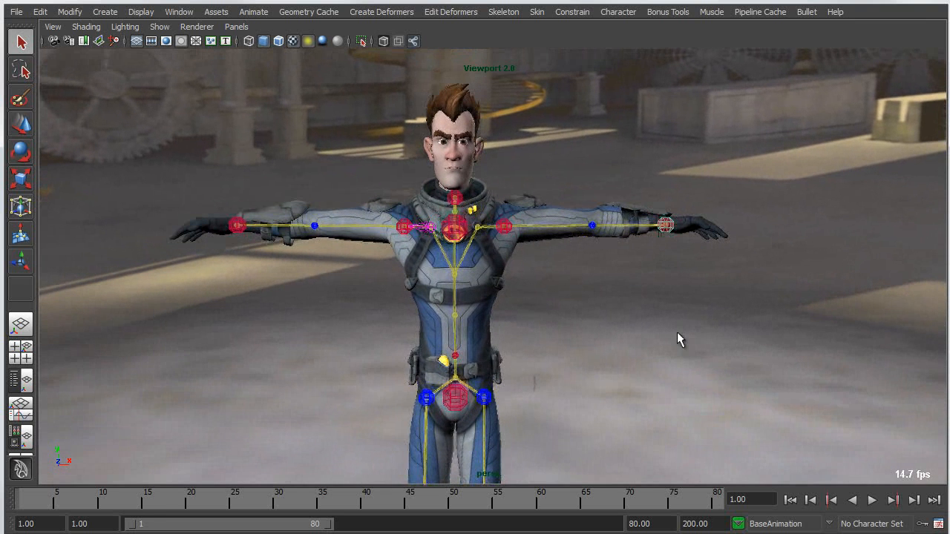
key("w")
left_click_drag(666, 224, 582, 362)
left_click(237, 225)
left_click_drag(241, 244, 355, 342)
Narrow the Maya window to half the screen beside MotionBuilder and frame the character in the viewport.
right_click_drag(528, 366, 464, 358, "alt")
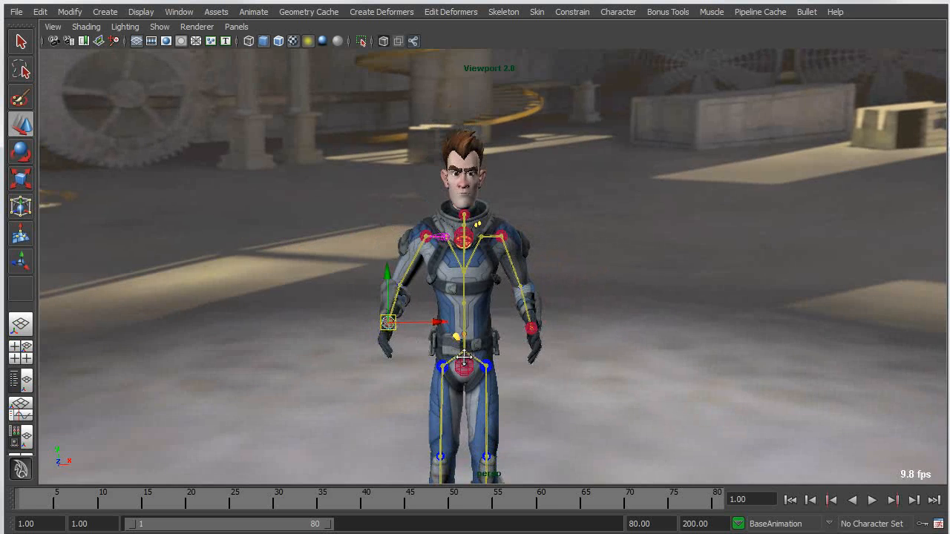
middle_click_drag(463, 359, 457, 277, "alt")
left_click_drag(945, 265, 474, 262)
middle_click_drag(176, 262, 195, 325, "alt")
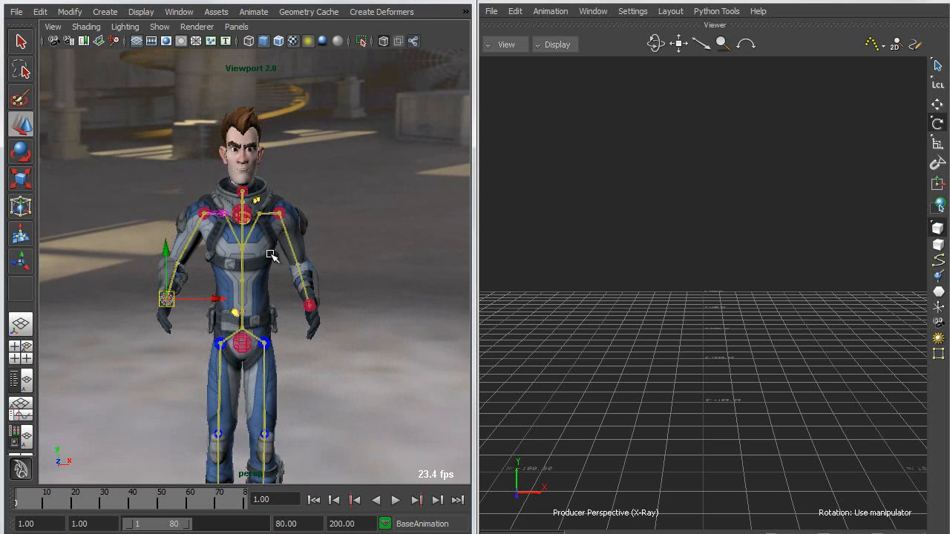
Open the Live Connection to MotionBuilder, send Character1 through it and minimize the connection window.
left_click(15, 11)
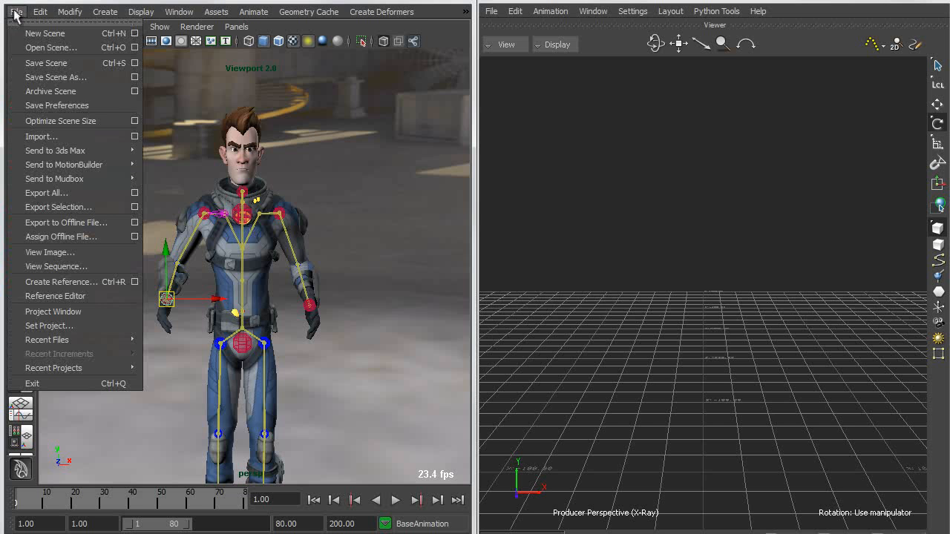
mouse_move(70, 165)
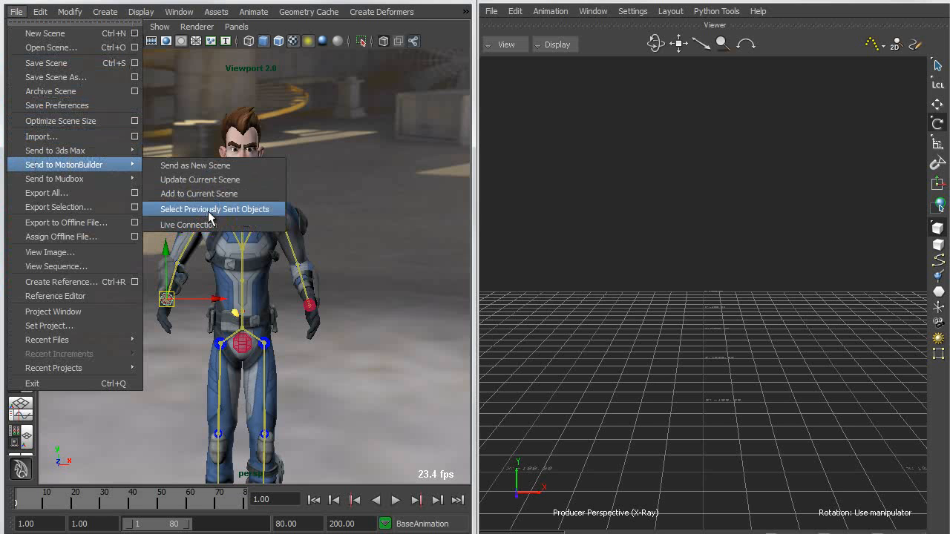
left_click(194, 225)
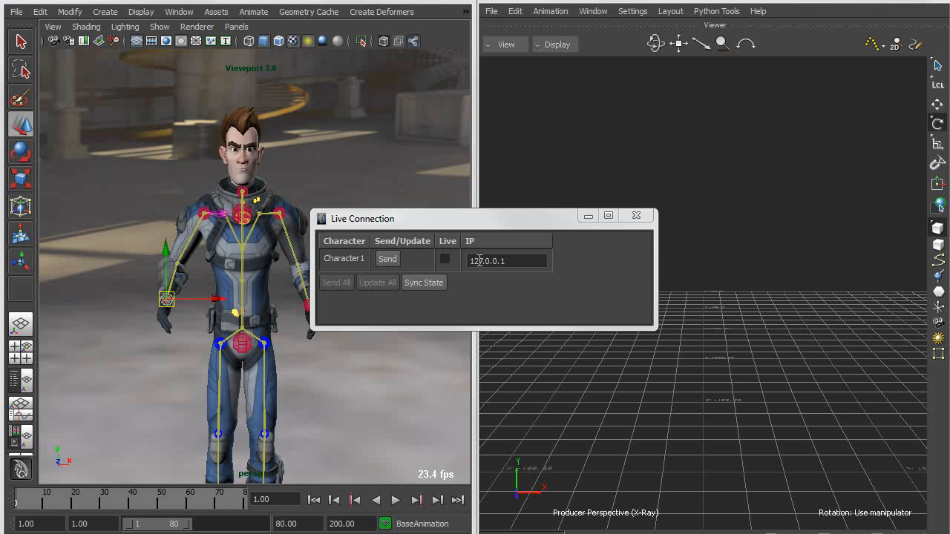
left_click(384, 259)
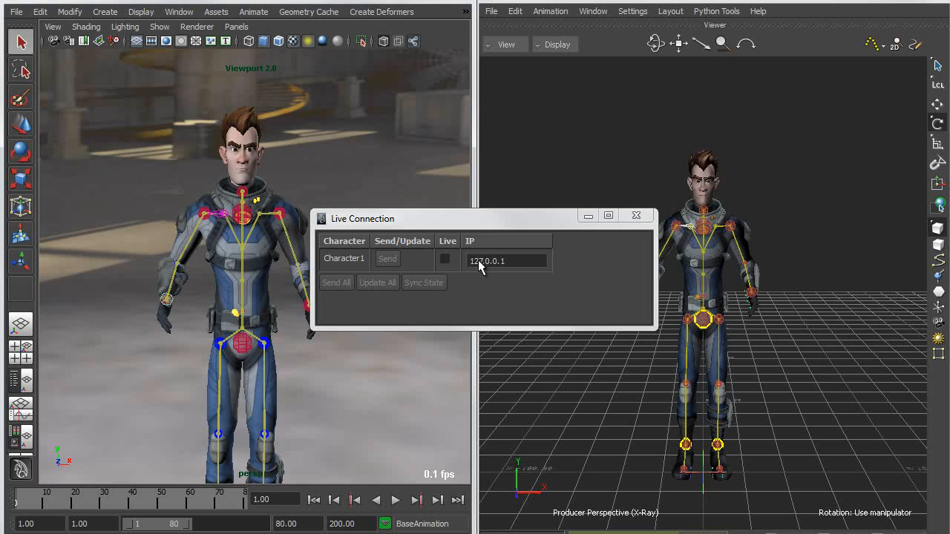
left_click(587, 216)
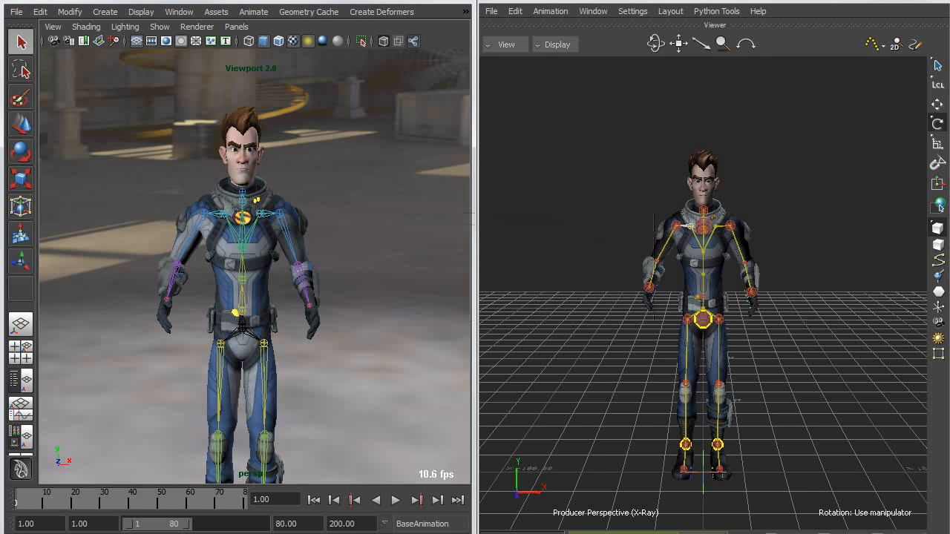
Switch to MotionBuilder, frame the character and move its left wrist effector slightly outward and up.
left_click_drag(736, 362, 728, 341, "alt")
right_click_drag(728, 340, 796, 357, "alt")
middle_click_drag(749, 323, 745, 393, "alt")
left_click(779, 369)
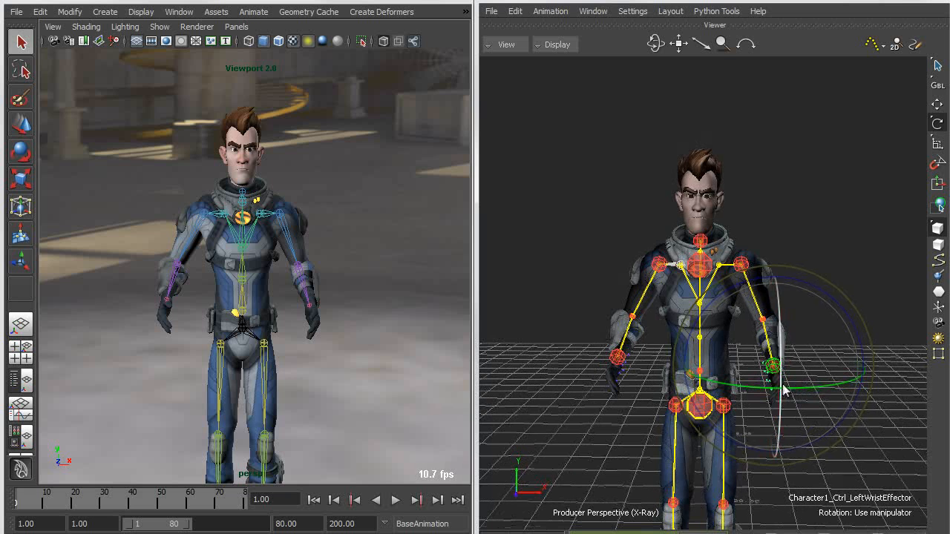
key("t")
left_click_drag(768, 377, 785, 355)
Rotate the character's right upper arm outward to raise it away from the body.
left_click(650, 294)
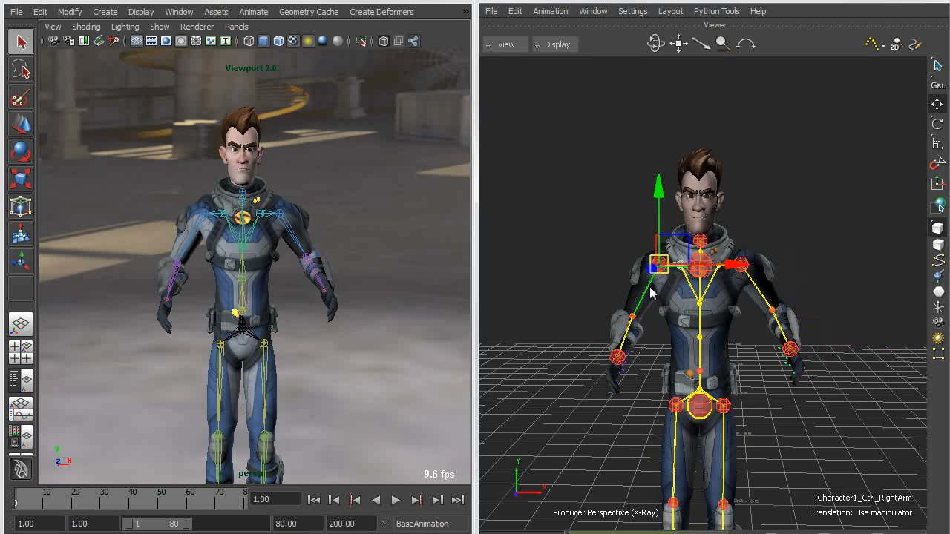
key("r")
left_click_drag(604, 187, 613, 165)
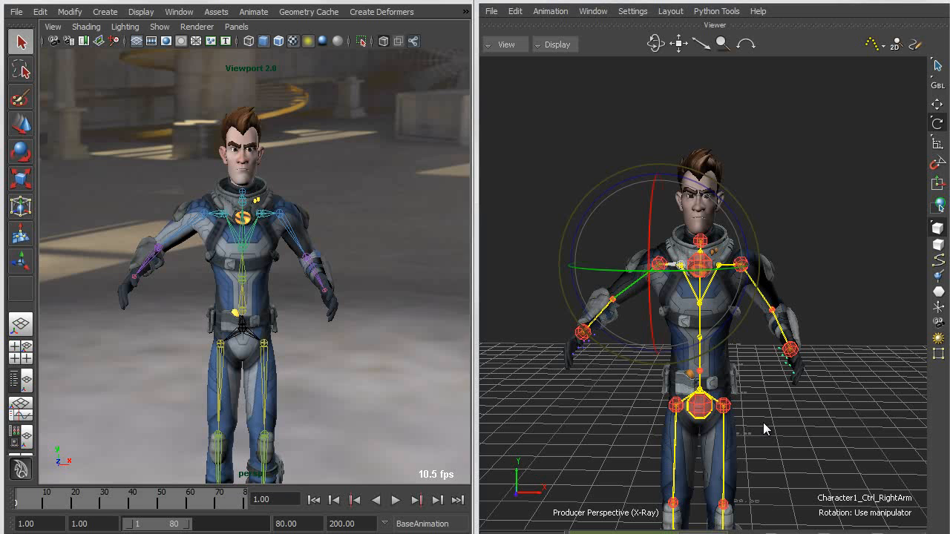
Reveal the Story window below the MotionBuilder viewer, insert a character track and assign Character1 to it.
left_click_drag(752, 405, 801, 405, "alt")
left_click(842, 439)
middle_click_drag(842, 445, 845, 389, "alt")
right_click_drag(846, 390, 765, 394, "alt")
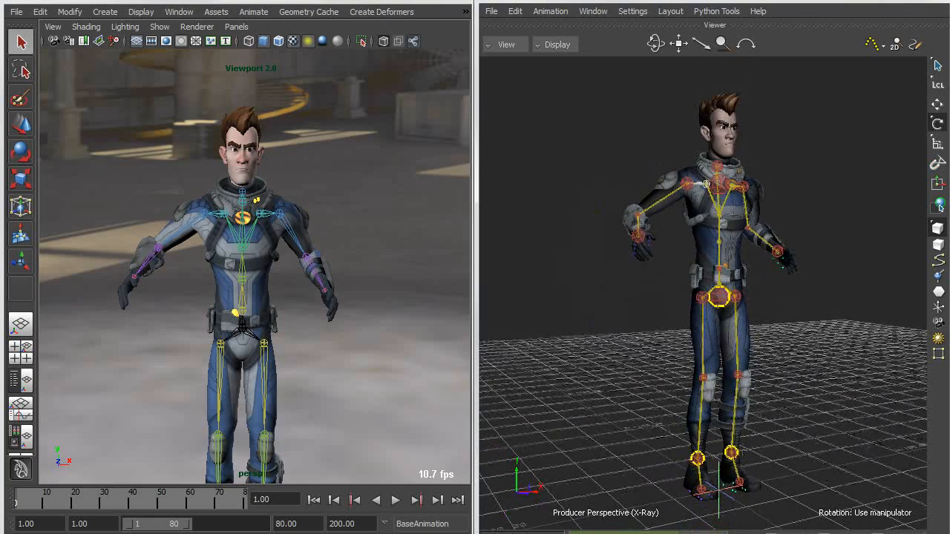
left_click_drag(692, 533, 692, 402)
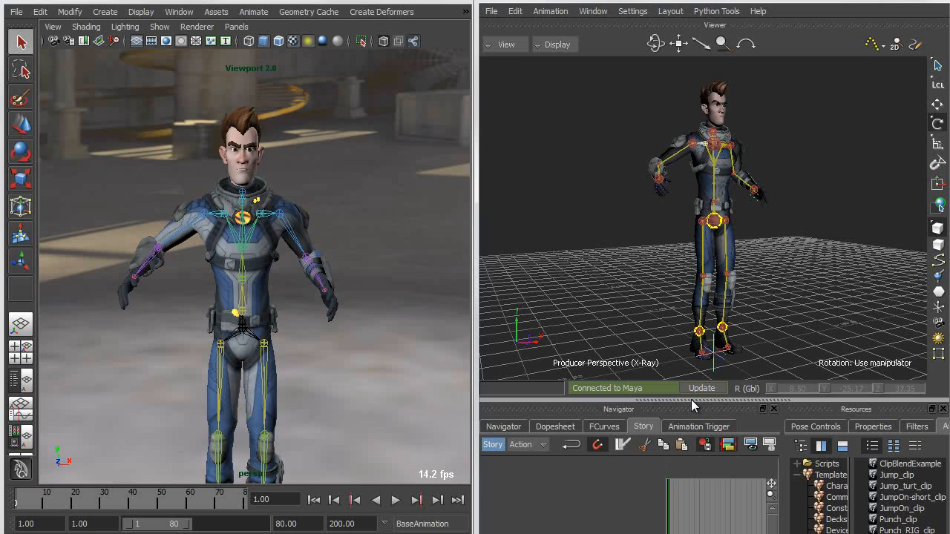
right_click(588, 514)
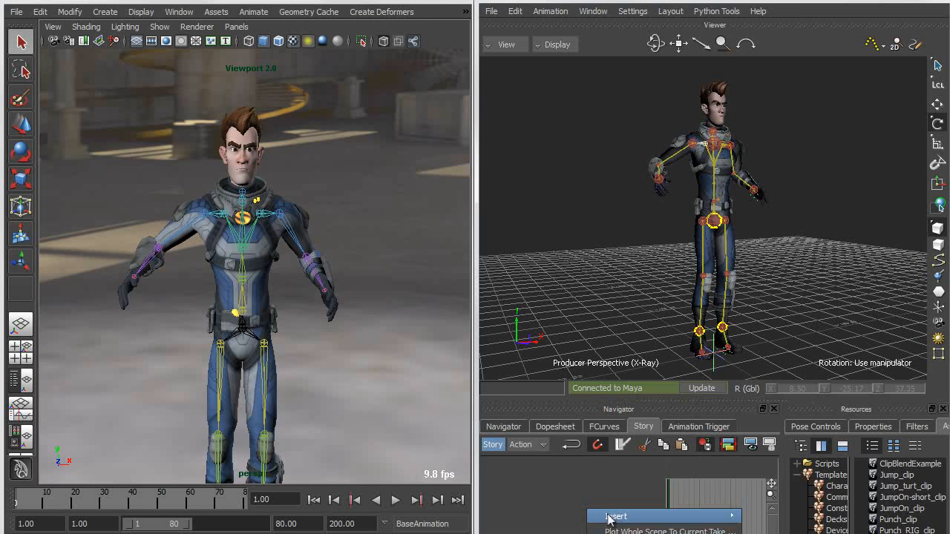
mouse_move(636, 524)
left_click(779, 533)
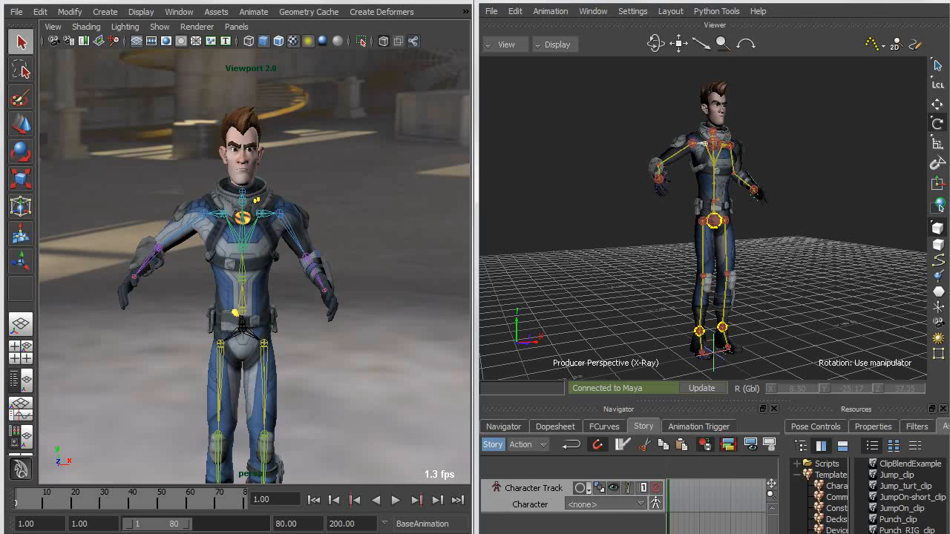
left_click(601, 505)
left_click(590, 524)
Add a running motion clip to the Character1 track and play it back, viewing the character from another angle.
left_click_drag(717, 528, 650, 521, "ctrl")
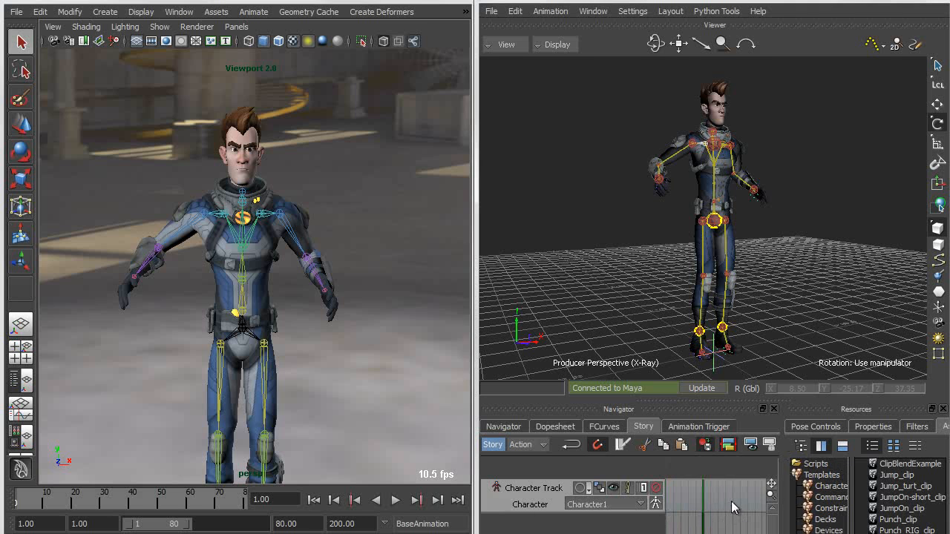
left_click_drag(705, 486, 705, 488)
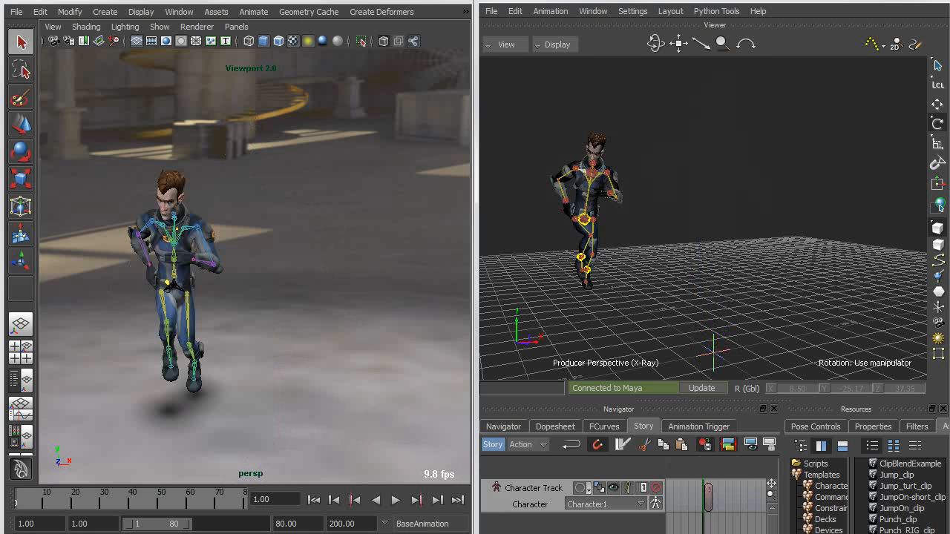
left_click_drag(588, 272, 617, 331, "alt")
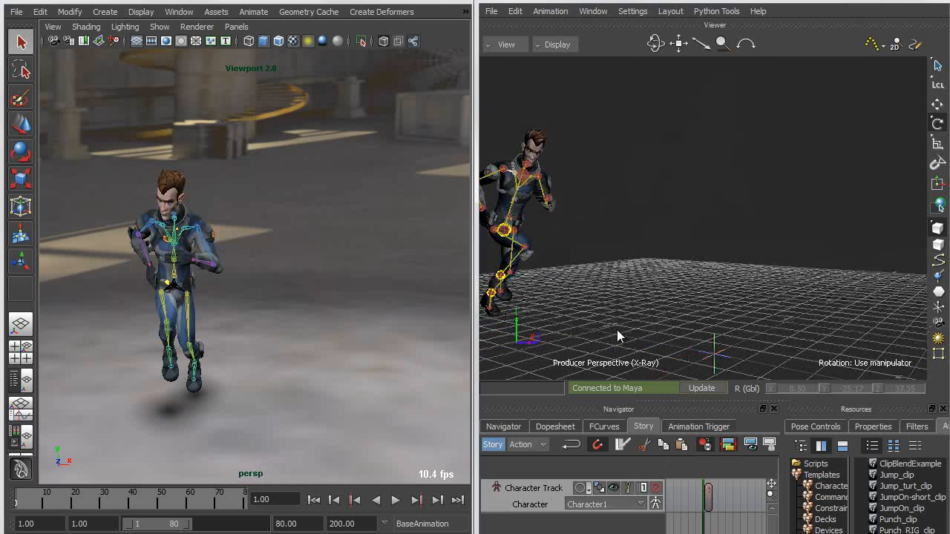
left_click_drag(643, 364, 738, 329, "alt")
right_click_drag(737, 332, 702, 332, "alt")
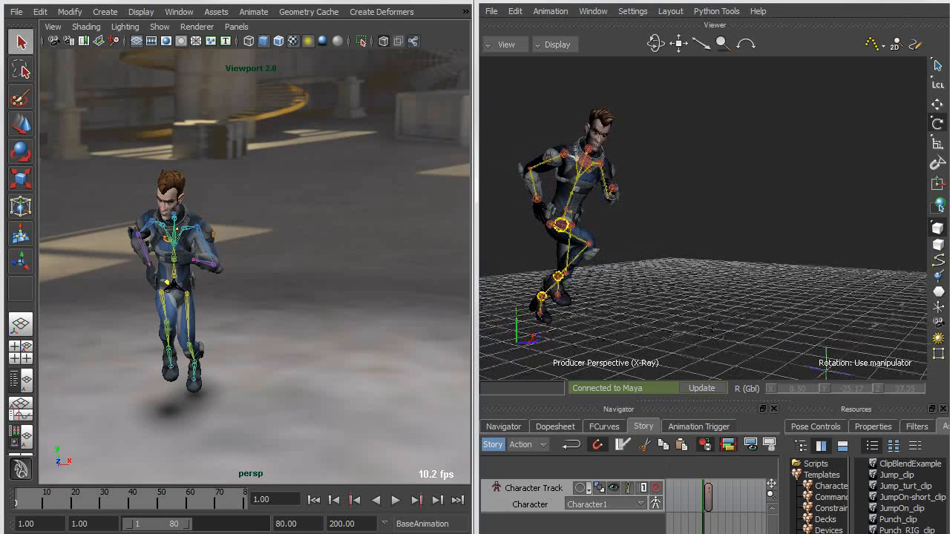
key("ctrl+space")
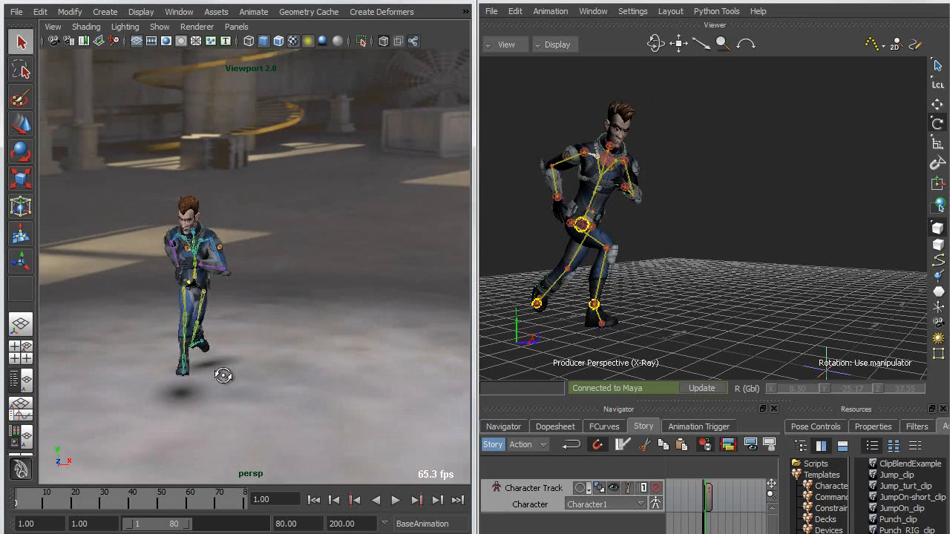
Insert a Character Override subtrack under the Character Track in MotionBuilder's Story window.
middle_click_drag(249, 370, 277, 343, "alt")
left_click_drag(278, 344, 289, 349, "alt")
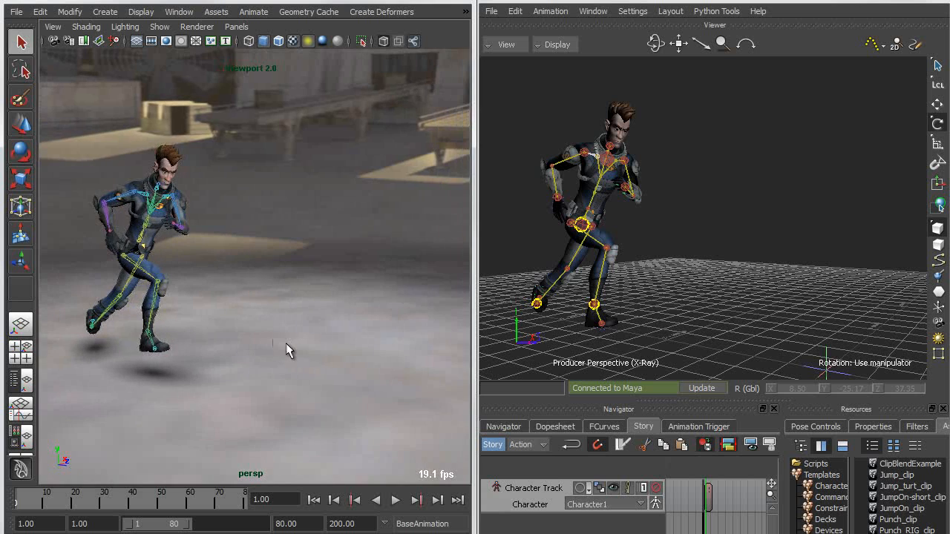
right_click_drag(289, 349, 248, 342, "alt")
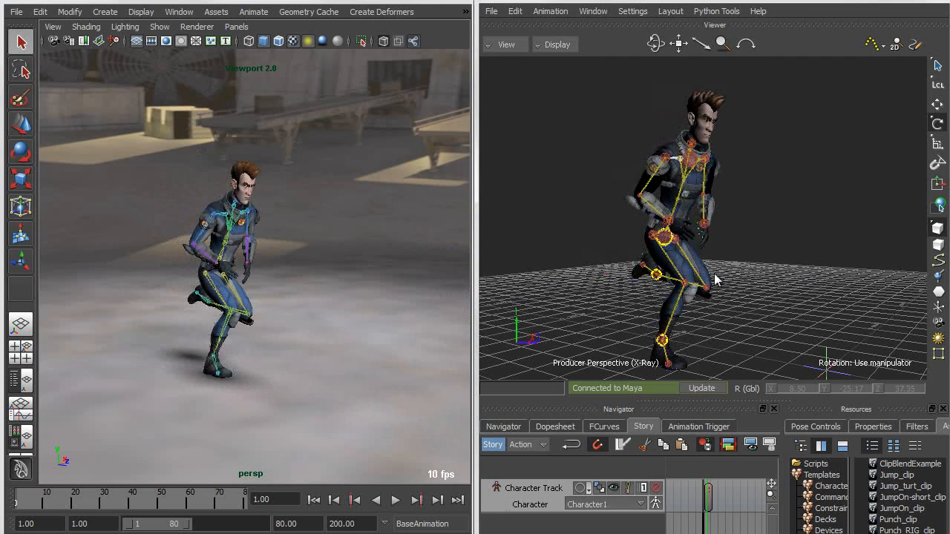
right_click(545, 487)
mouse_move(572, 509)
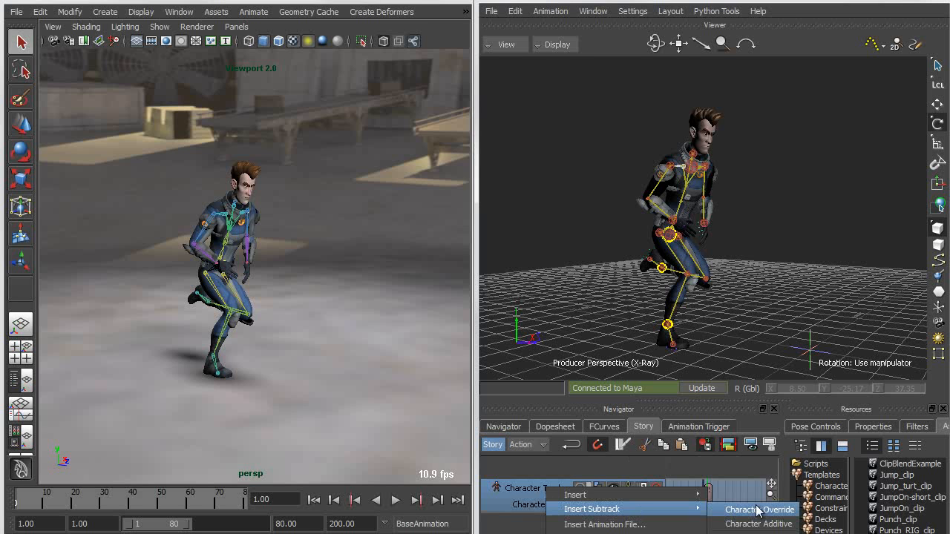
left_click(761, 511)
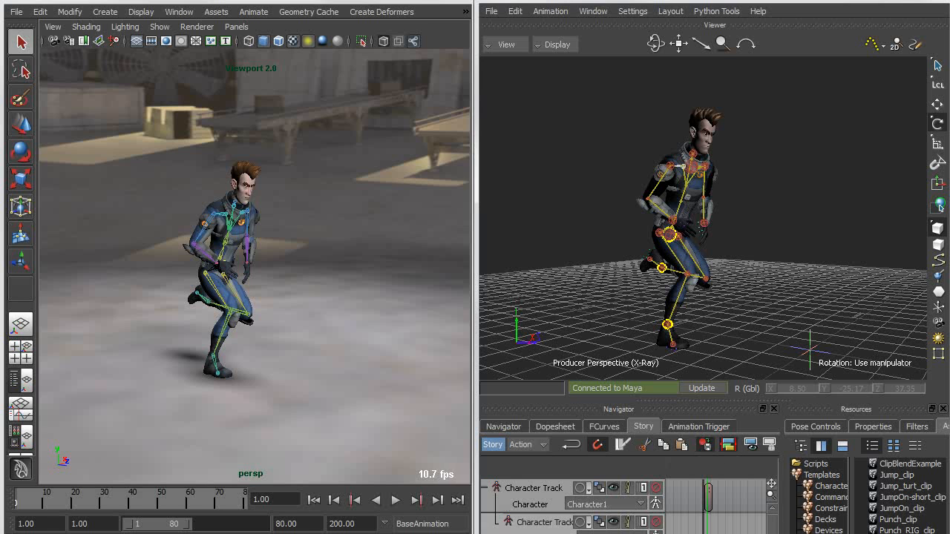
Add Jump_clip to the override subtrack, aligned with the SimpleRun clip, and view the combined motion on the Maya character.
key("a")
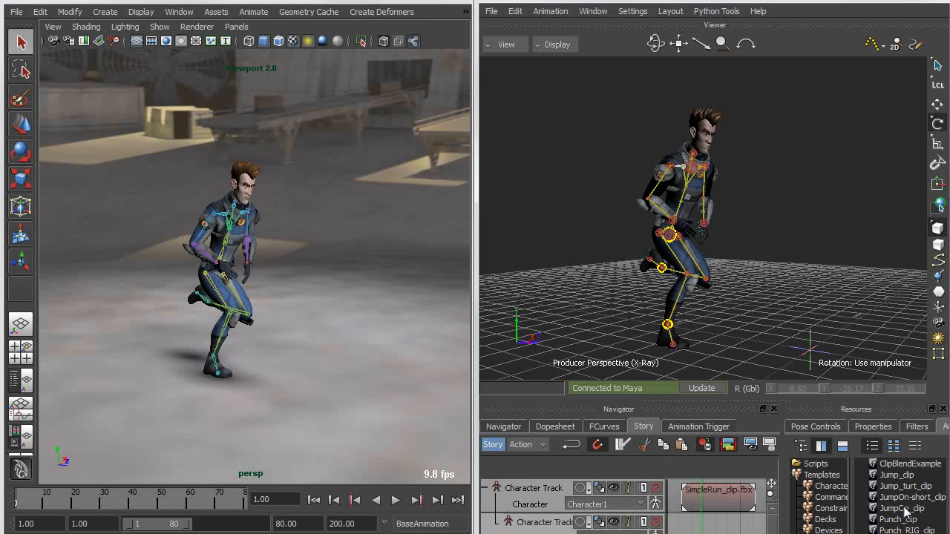
left_click_drag(898, 477, 838, 530)
left_click_drag(696, 530, 698, 528)
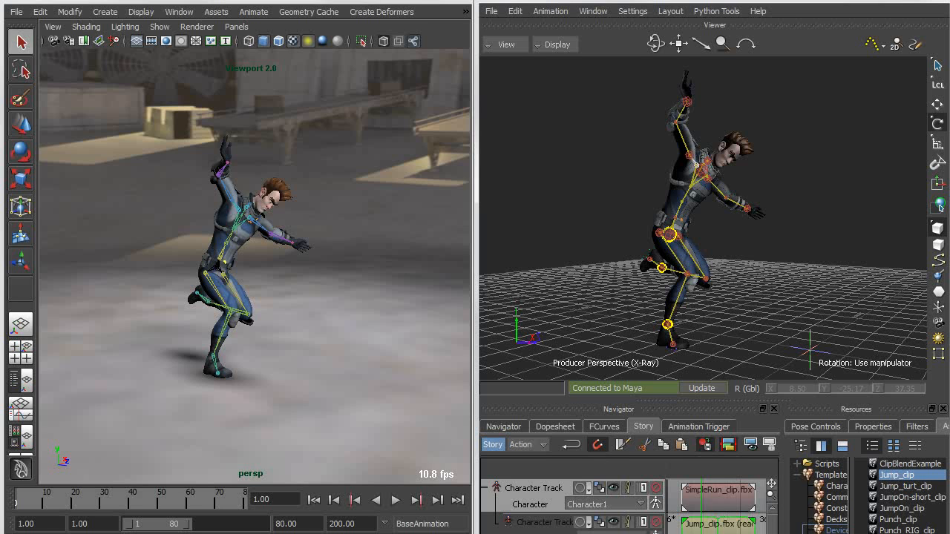
left_click_drag(755, 530, 745, 530)
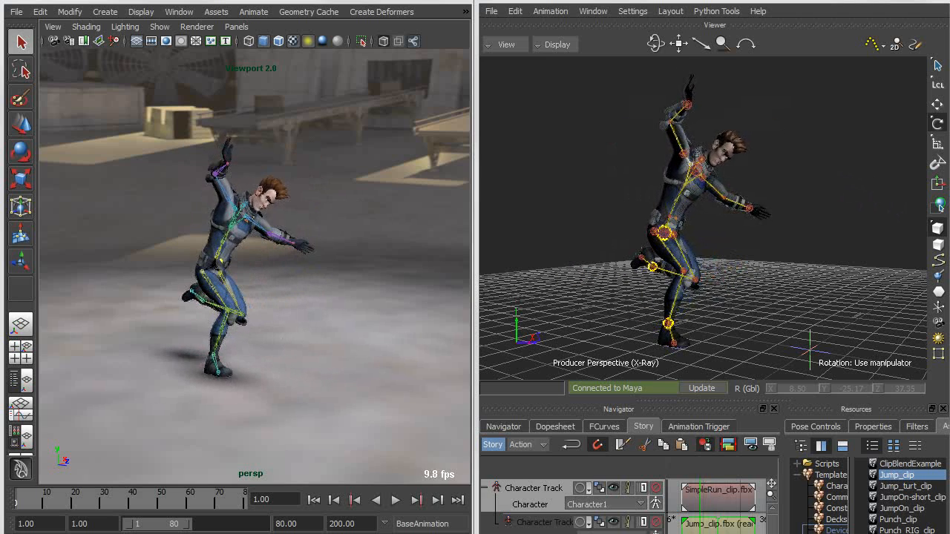
left_click_drag(219, 460, 211, 427, "alt")
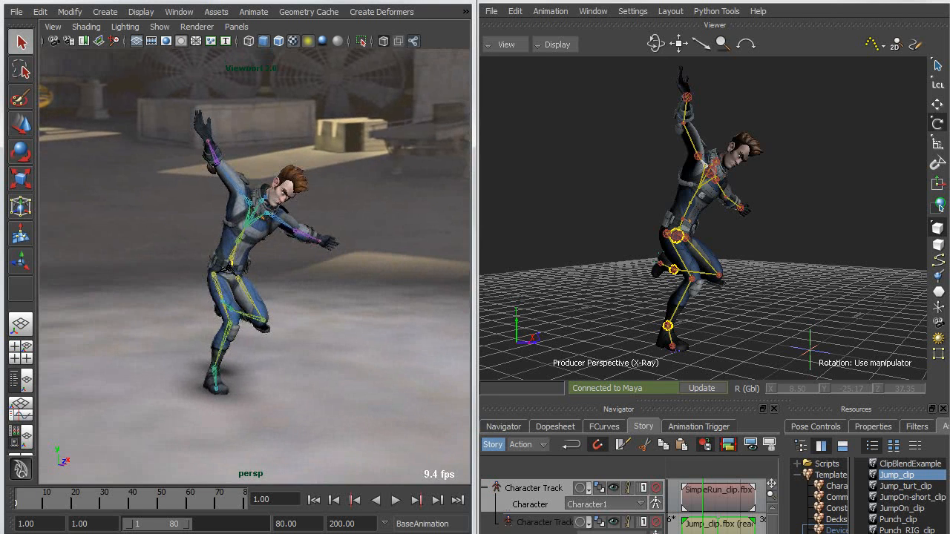
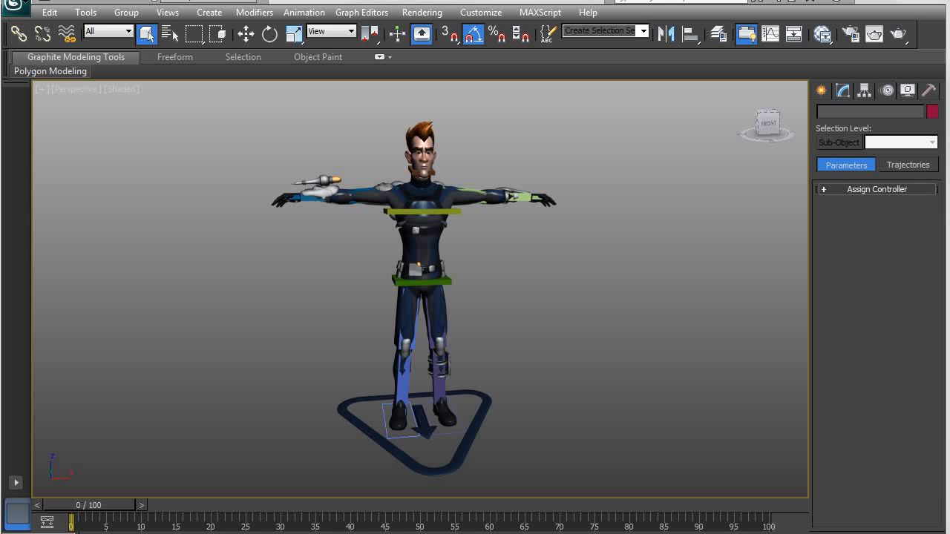
Switch to 3ds Max and test the character's CAT rig by lowering the right palm inward and shifting the rib cage.
middle_click_drag(666, 306, 615, 311, "alt")
scroll(574, 324, "up", 3)
scroll(577, 330, "down", 2)
middle_click_drag(574, 336, 547, 343, "alt")
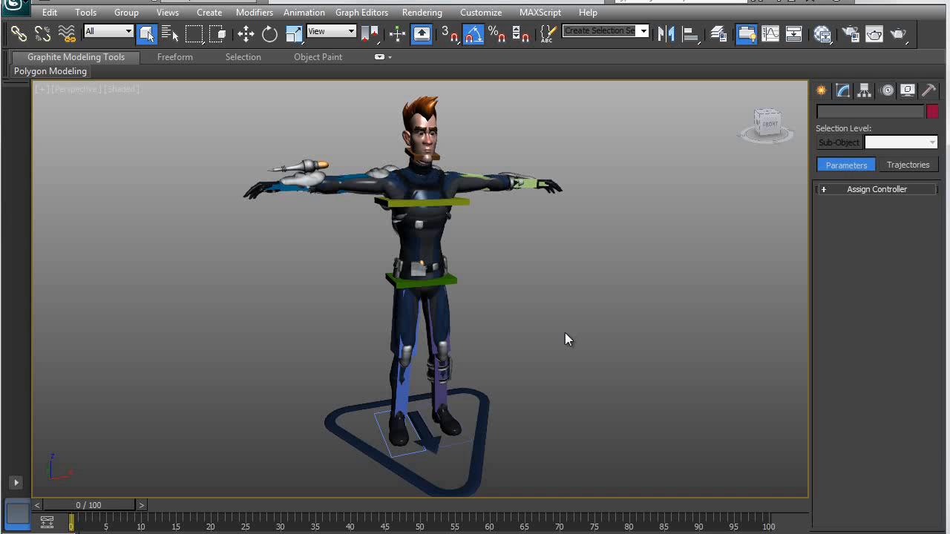
middle_click_drag(526, 292, 555, 362)
scroll(567, 374, "up", 4)
scroll(564, 373, "down", 2)
left_click(227, 246)
key("w")
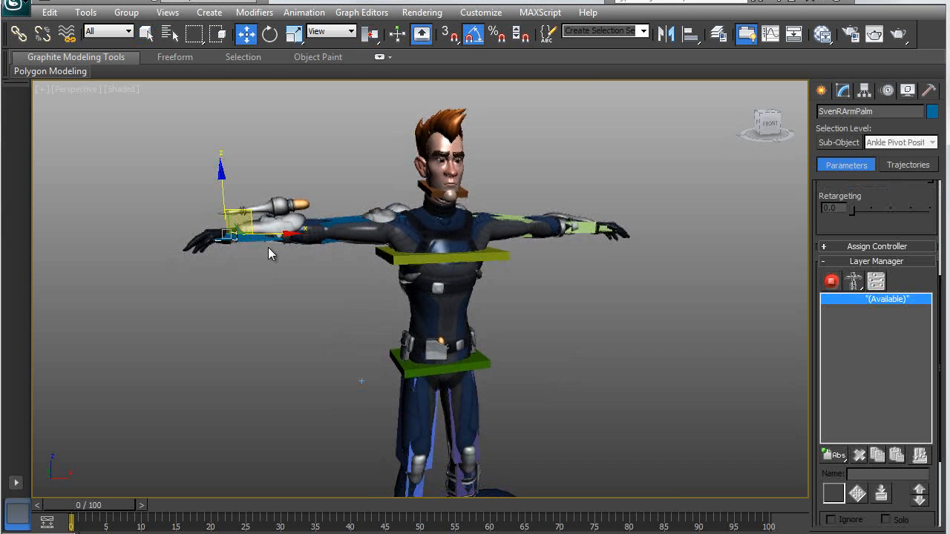
left_click_drag(227, 234, 293, 313)
left_click(503, 257)
mouse_move(445, 259)
left_mouse_down()
mouse_move(451, 285)
mouse_move(435, 249)
left_mouse_up()
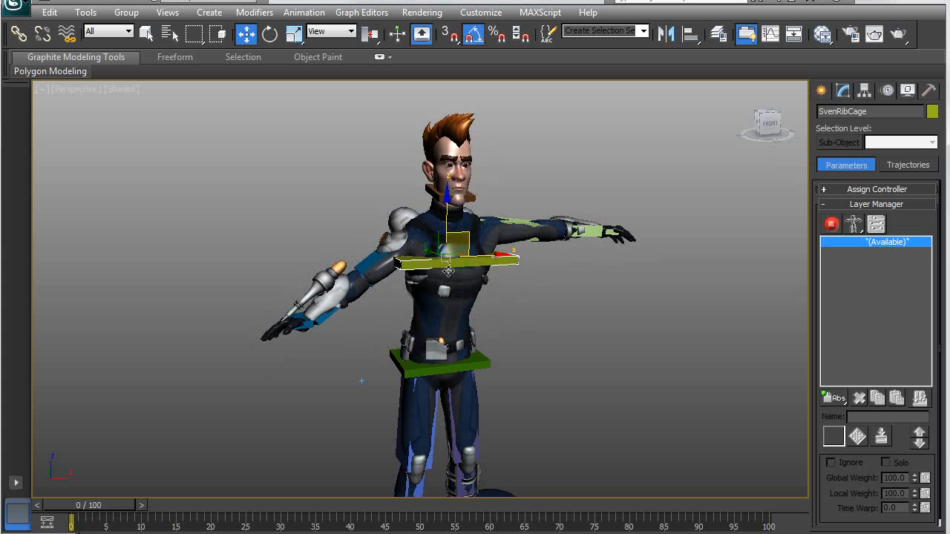
Undo the rib cage and right palm moves to restore the character's T-pose.
key("ctrl+z")
key("ctrl+z")
key("ctrl+z")
scroll(564, 300, "down", 4)
middle_click_drag(562, 297, 566, 264)
scroll(564, 266, "up", 4)
scroll(563, 265, "down", 2)
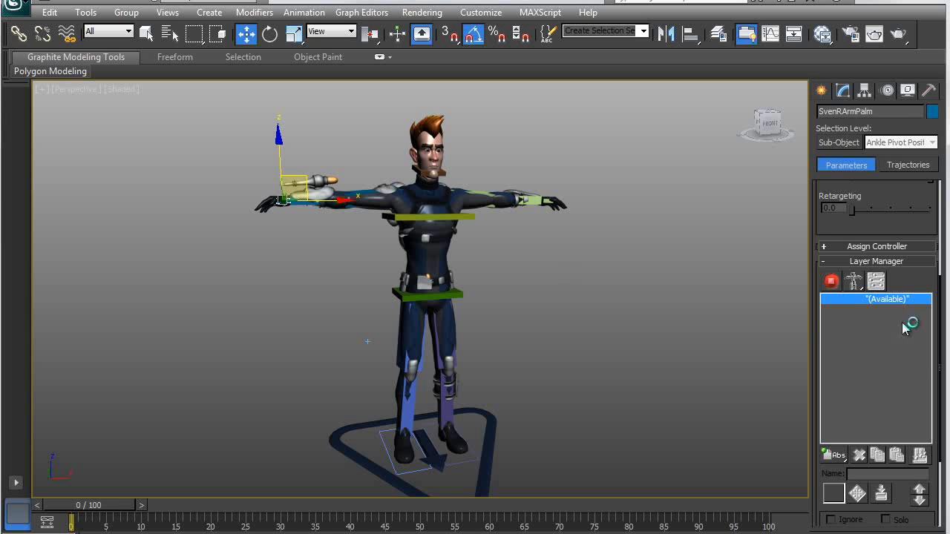
Add a CATMotion layer to the rig, open its CATMotion editor and show the presets in the 2Legs folder.
left_click_drag(839, 453, 843, 518)
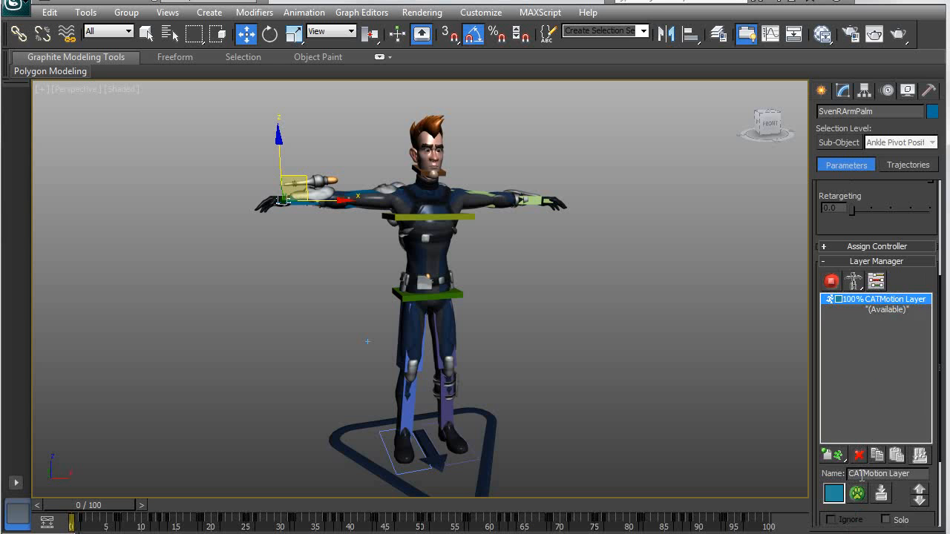
left_click(865, 493)
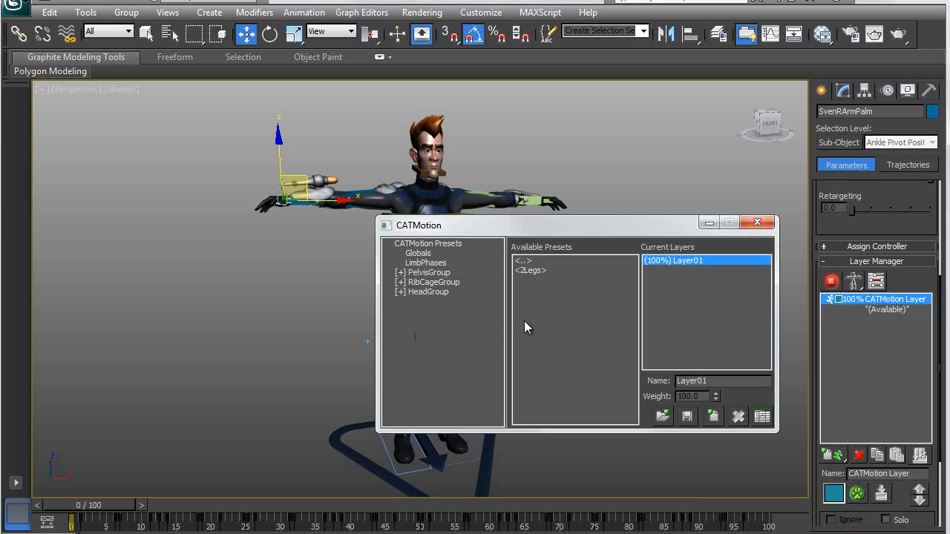
double_click(533, 272)
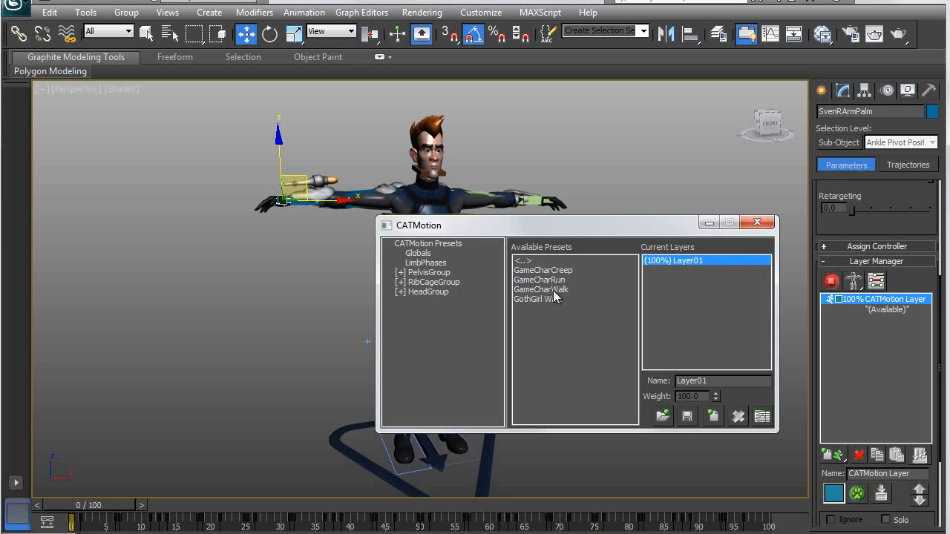
Examine the Pelvis and Legs motion parameters in PelvisGroup, collapse them and return to the CATMotion presets.
left_click(400, 273)
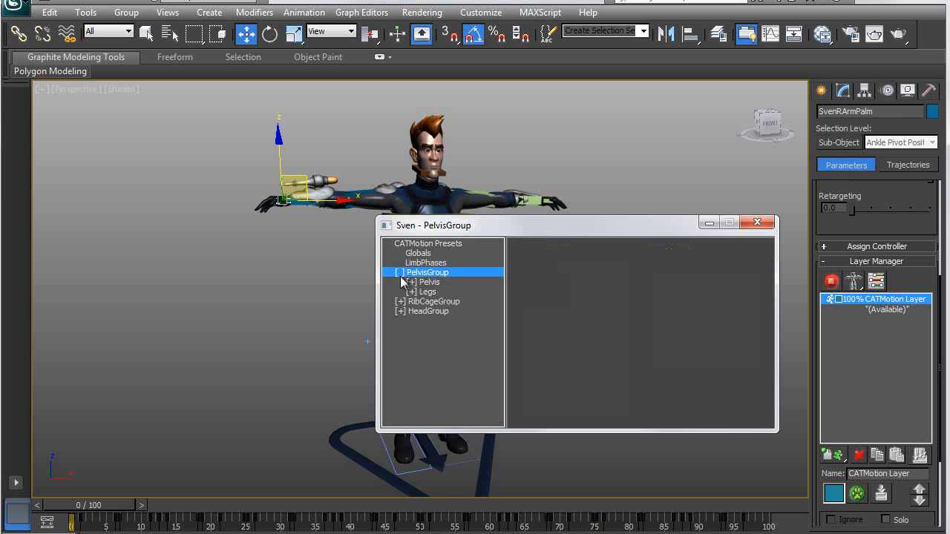
left_click(413, 282)
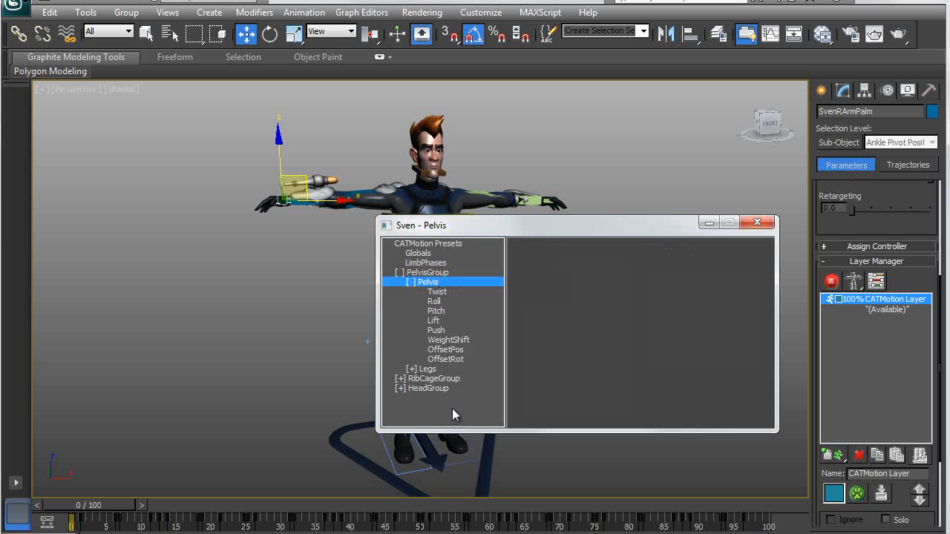
left_click(410, 368)
left_click_drag(498, 318, 488, 369)
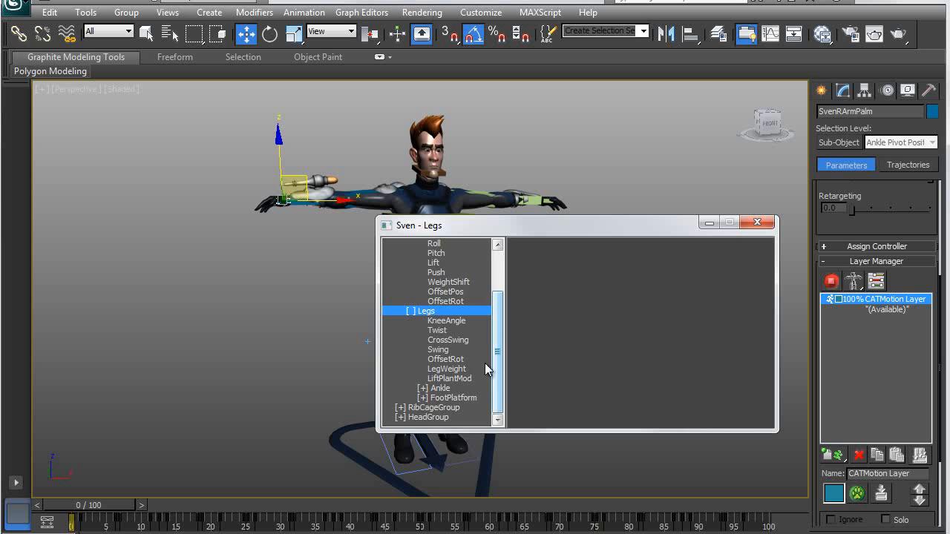
left_click(409, 312)
left_click(409, 284)
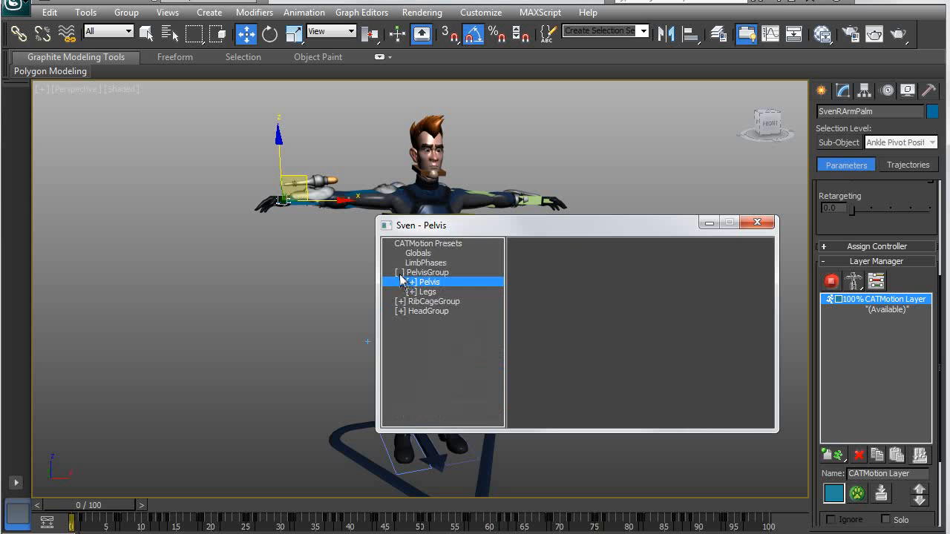
left_click(400, 273)
left_click(428, 245)
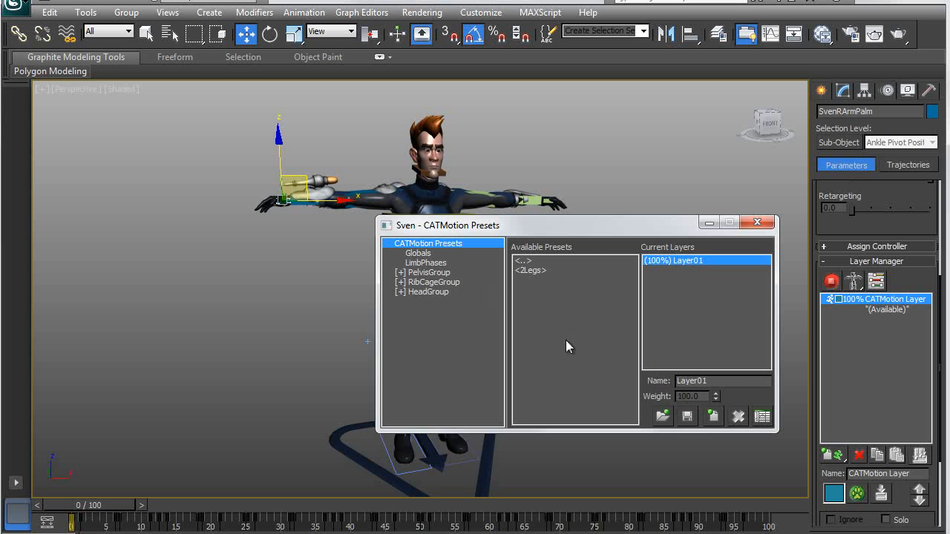
Load the preset file SvenRunTest.cmp from the Desktop into the existing CATMotion layer and close the CATMotion editor.
left_click(663, 416)
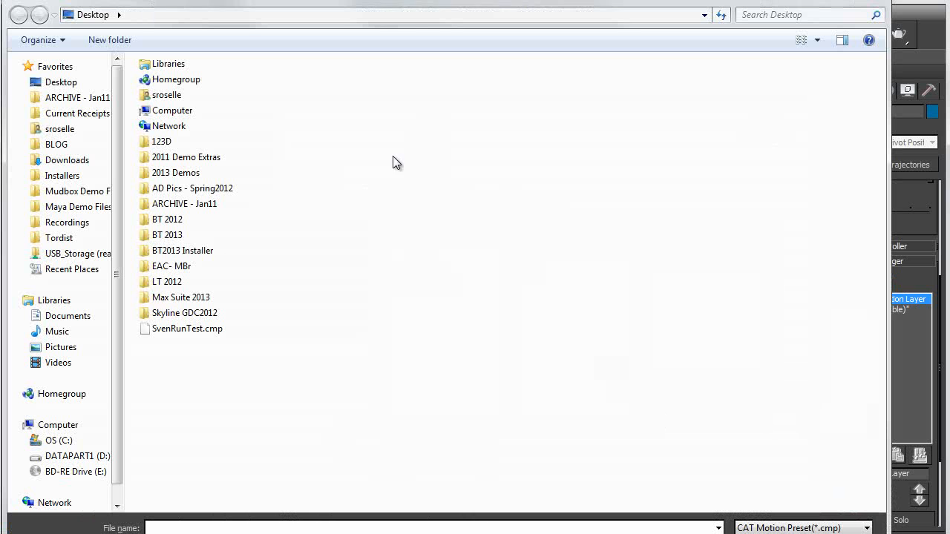
left_click_drag(349, 5, 470, 3)
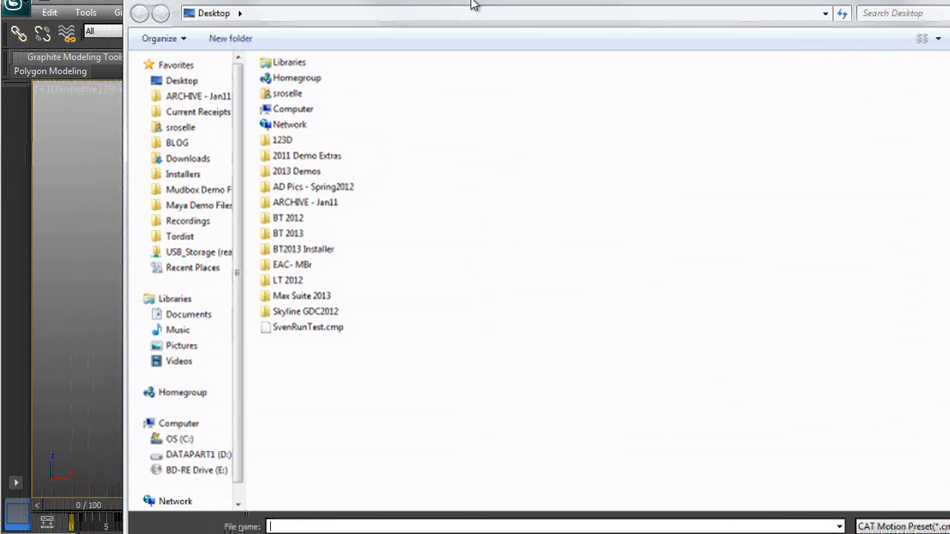
left_click(307, 327)
double_click(313, 328)
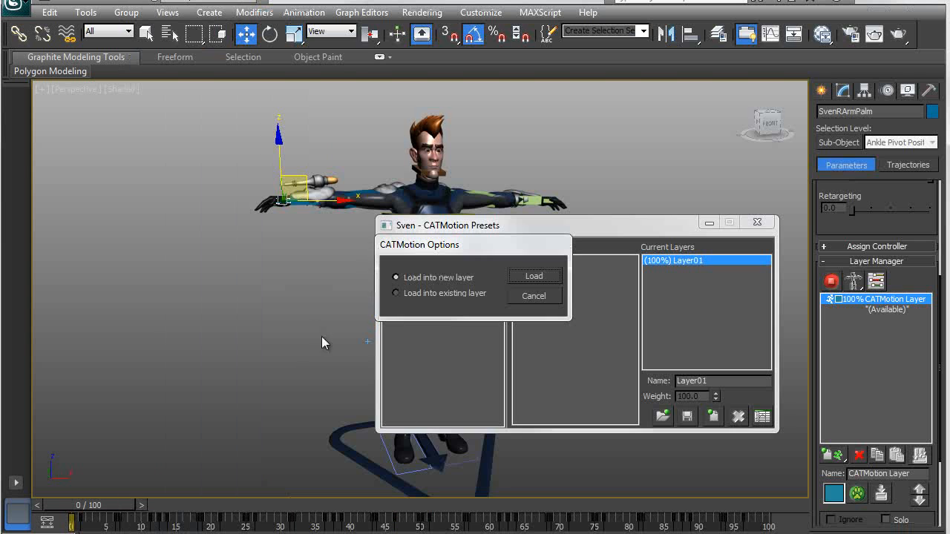
left_click(396, 294)
left_click(534, 277)
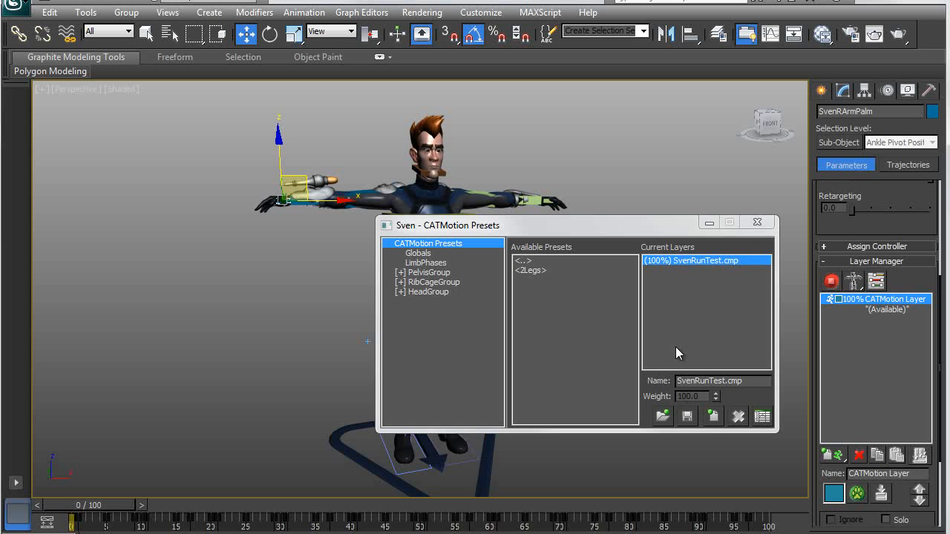
left_click(757, 222)
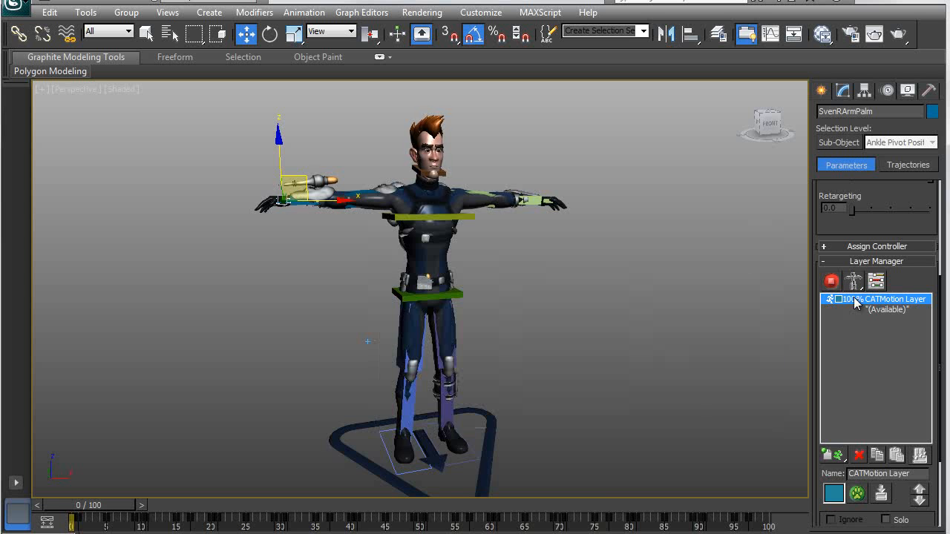
Switch the CAT rig from setup to animation mode and view the running character from the side.
left_click(832, 281)
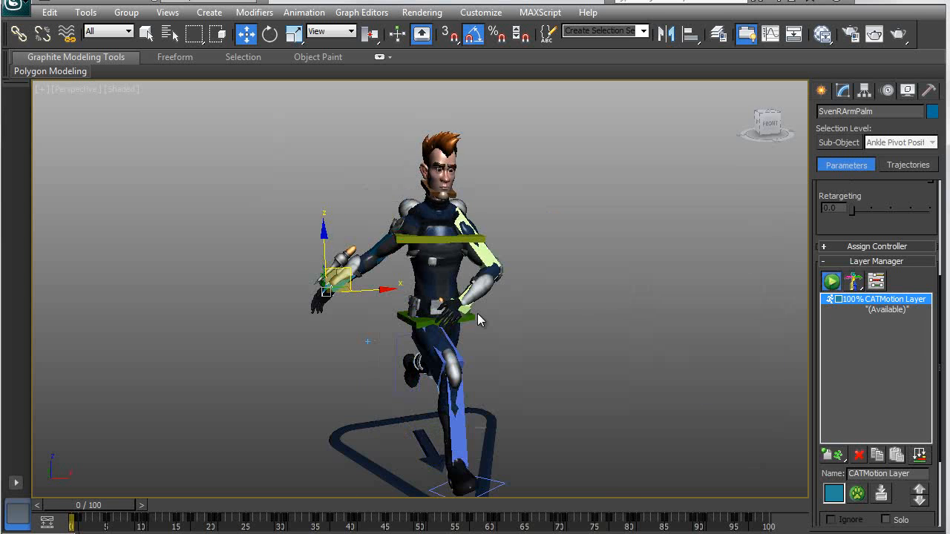
middle_click_drag(478, 313, 530, 314, "alt")
mouse_move(75, 512)
left_mouse_down()
mouse_move(378, 508)
mouse_move(81, 520)
left_mouse_up()
key("w")
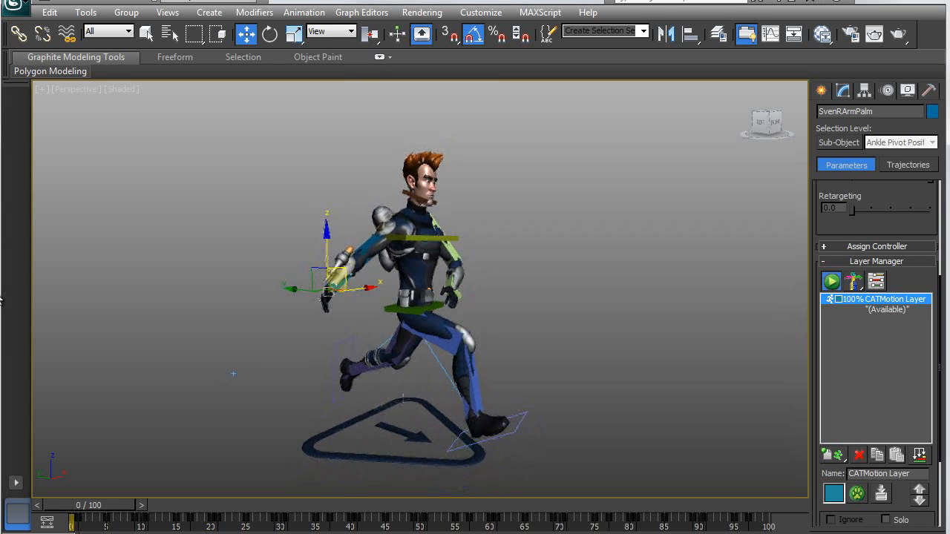
Arrange the 3ds Max window beside Maya, turn the Maya camera slightly and clear the selection in 3ds Max.
left_click_drag(0, 299, 346, 323)
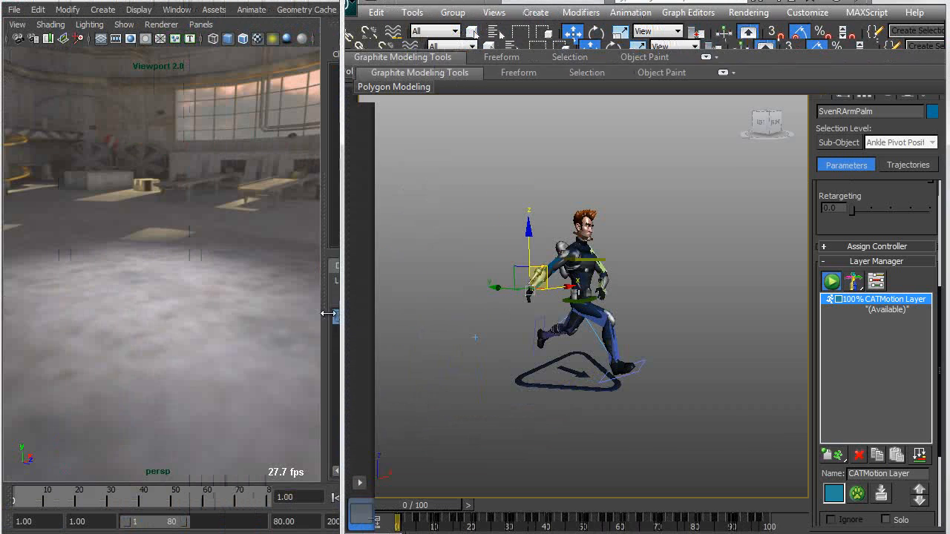
left_click_drag(199, 282, 155, 290, "alt")
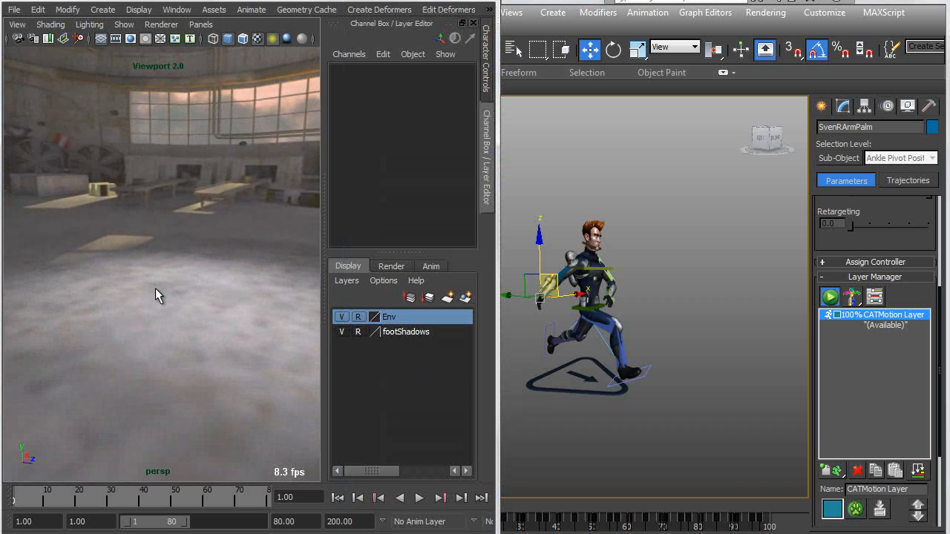
left_click(588, 164)
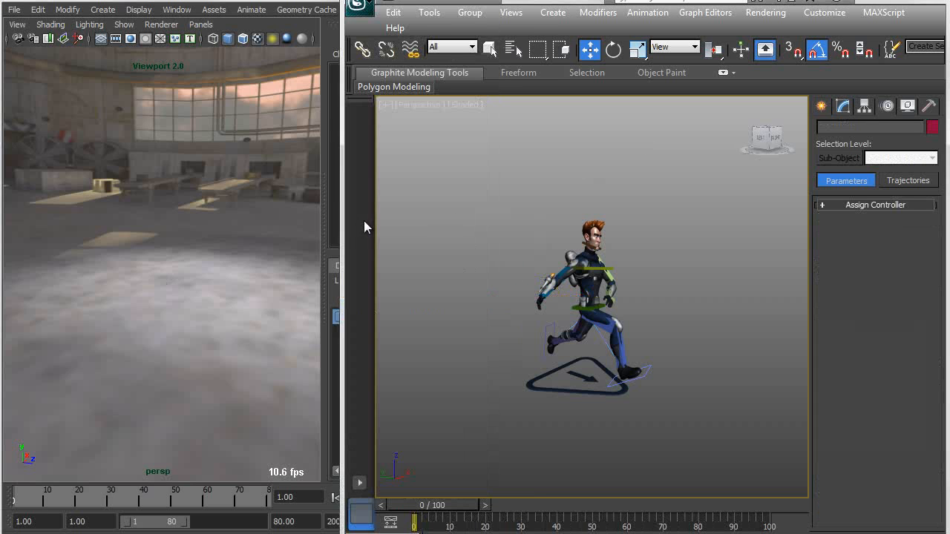
left_click_drag(343, 218, 498, 230)
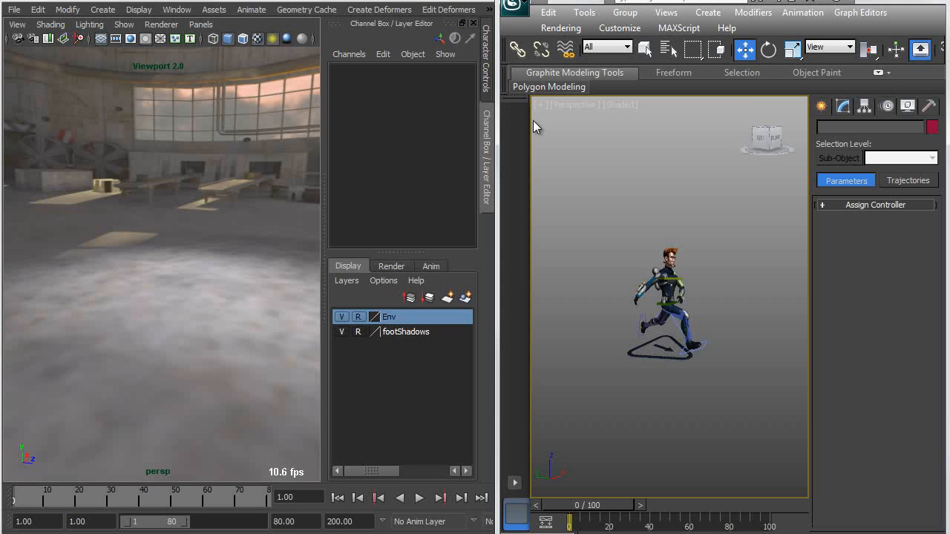
left_click_drag(495, 142, 218, 145)
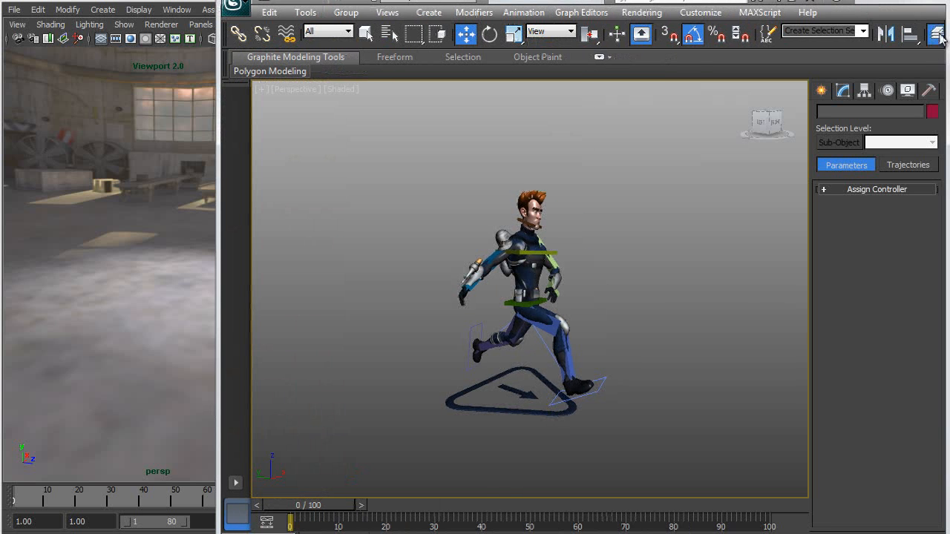
Open the 3ds Max layer manager and select all objects on the CAT Rig layer.
left_click(935, 33)
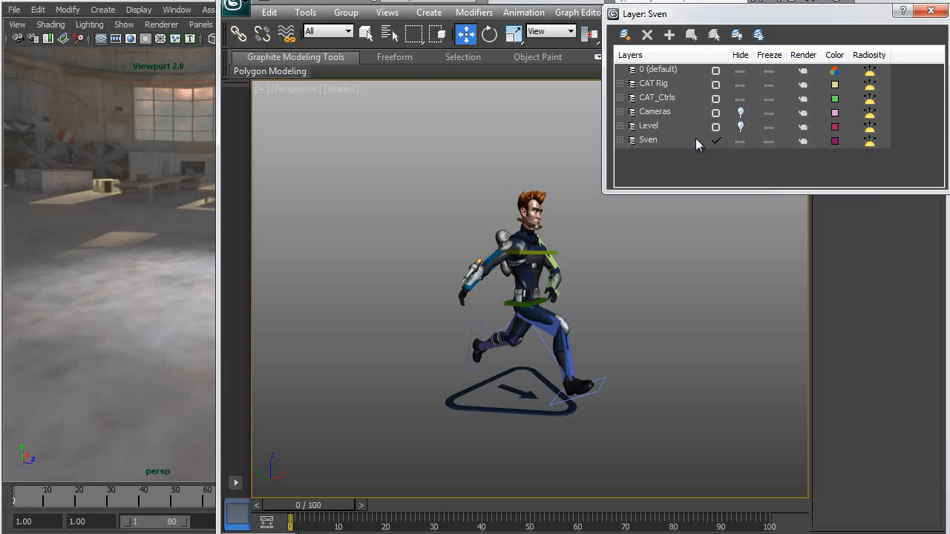
left_click(658, 87)
right_click(658, 88)
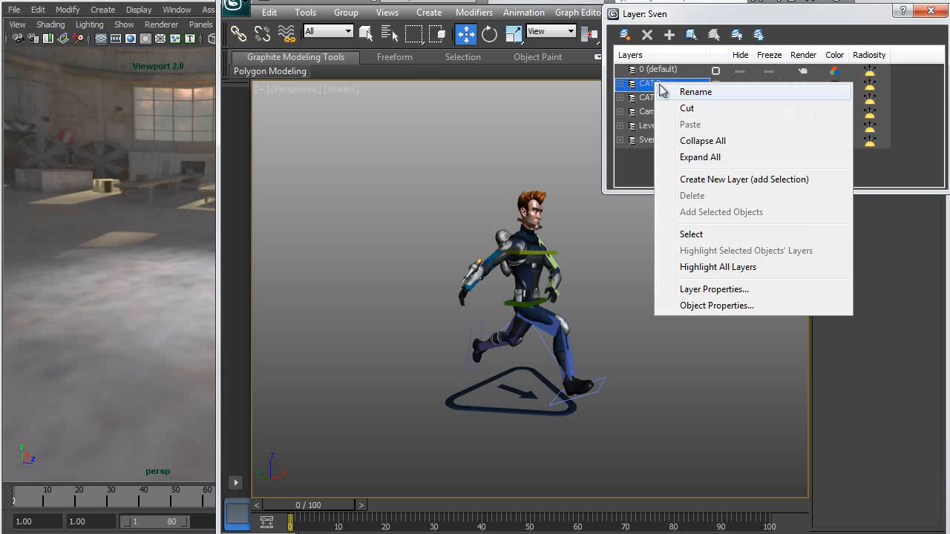
left_click(691, 235)
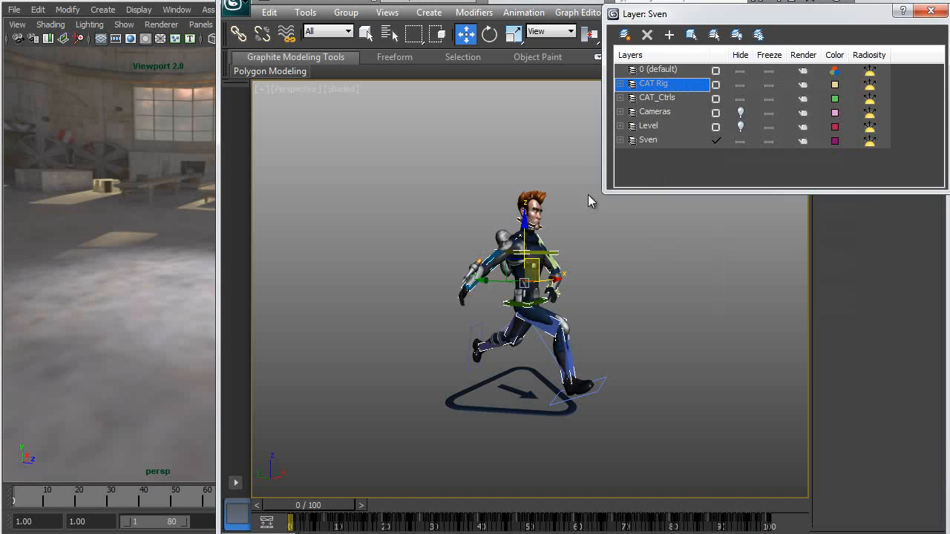
Widen the Maya window and send the selected CAT rig from 3ds Max to Maya by updating the current scene.
left_click_drag(215, 180, 499, 193)
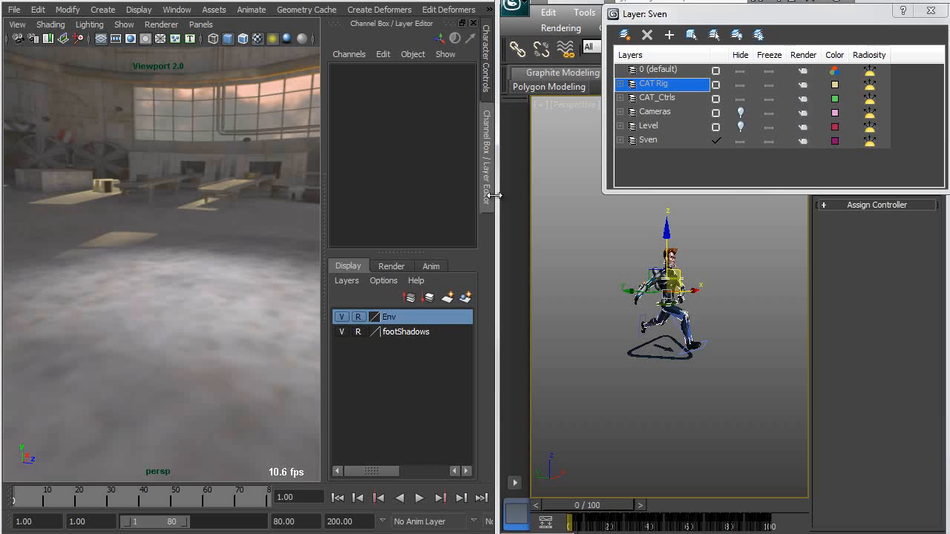
left_click(510, 7)
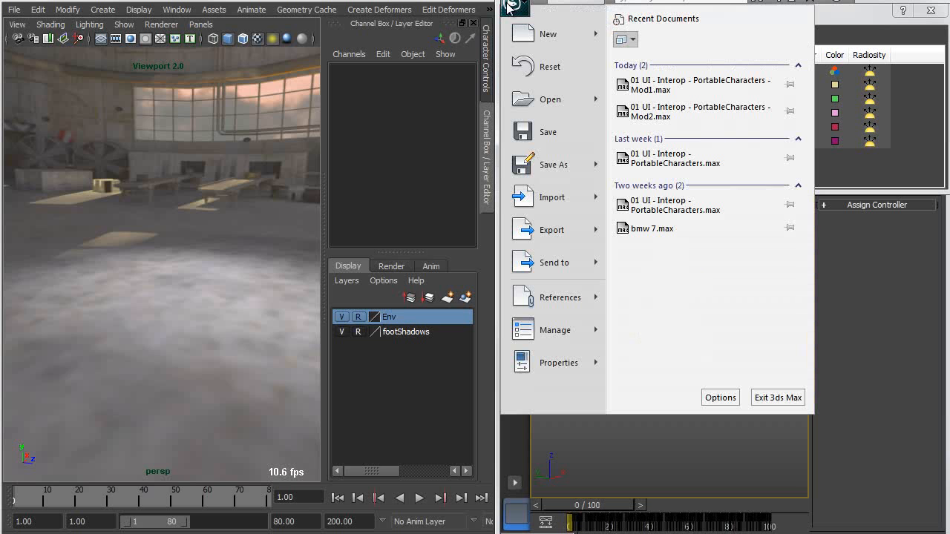
mouse_move(531, 270)
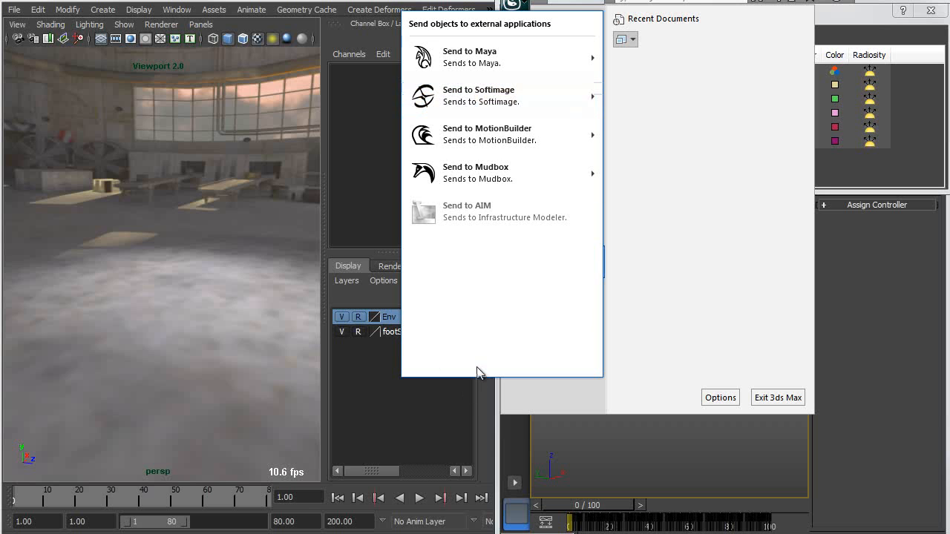
mouse_move(474, 65)
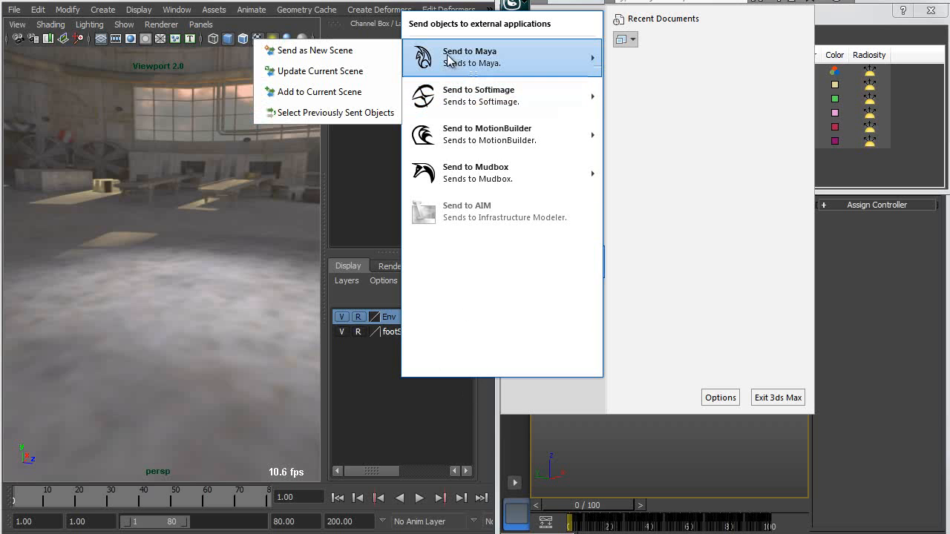
left_click(298, 71)
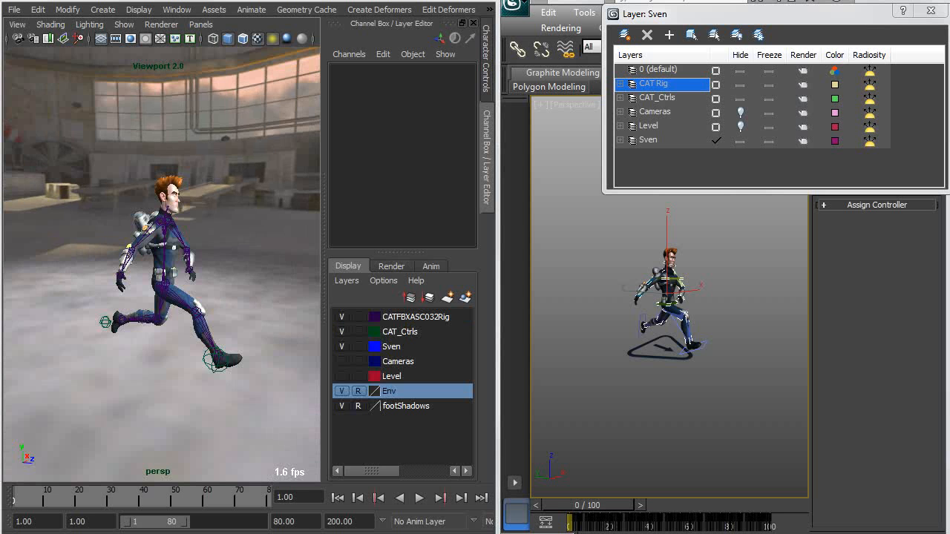
Inspect the transferred run in Maya by scrubbing to frame 31, selecting the pelvis joint and clearing the selection.
left_click_drag(238, 364, 208, 369, "alt")
left_click_drag(17, 500, 113, 525)
left_click(153, 262)
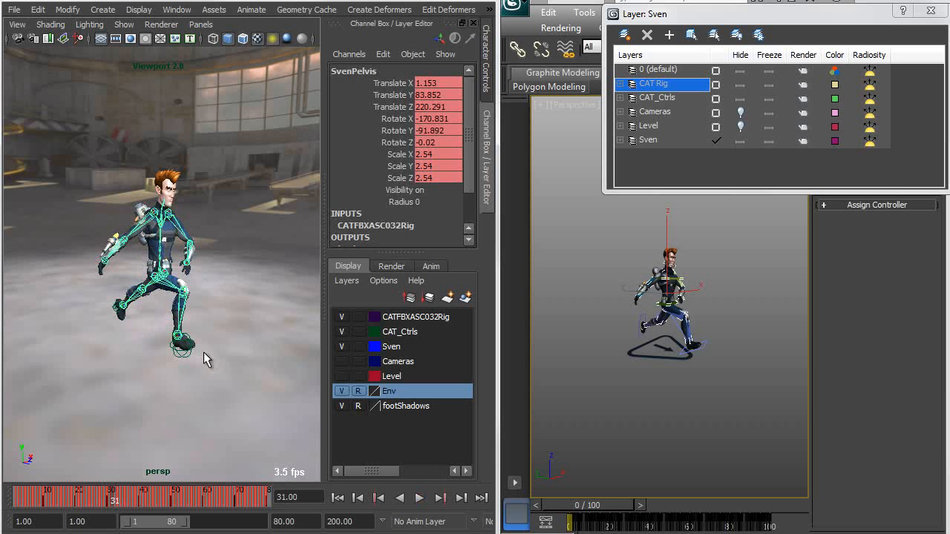
left_click(195, 360)
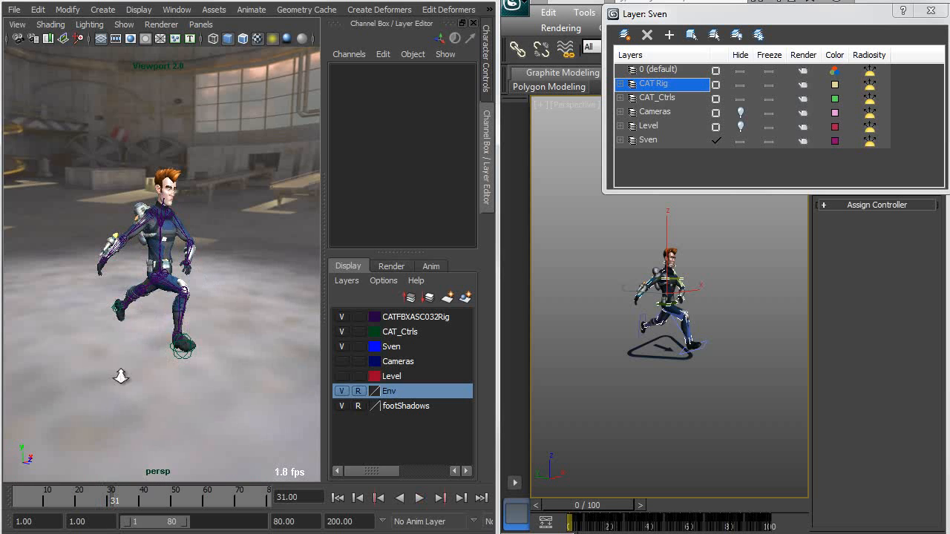
right_click_drag(121, 369, 131, 385, "alt")
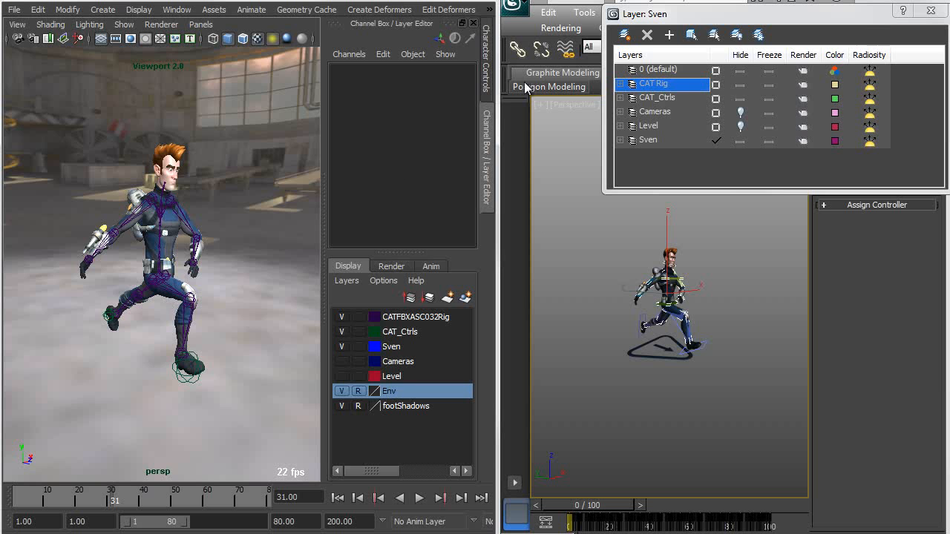
Open the character controls and review the HumanIK skeleton definition of Sven_Character.
left_click(488, 74)
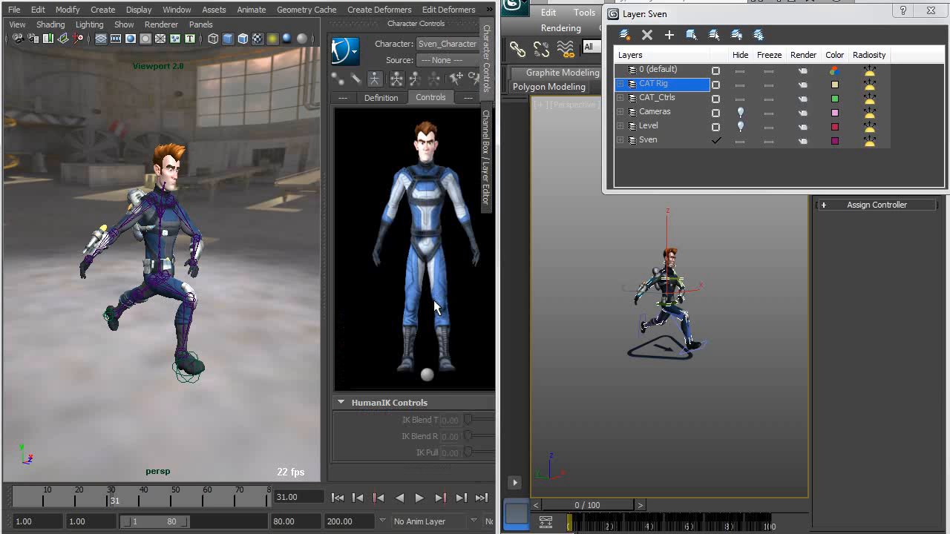
left_click(380, 97)
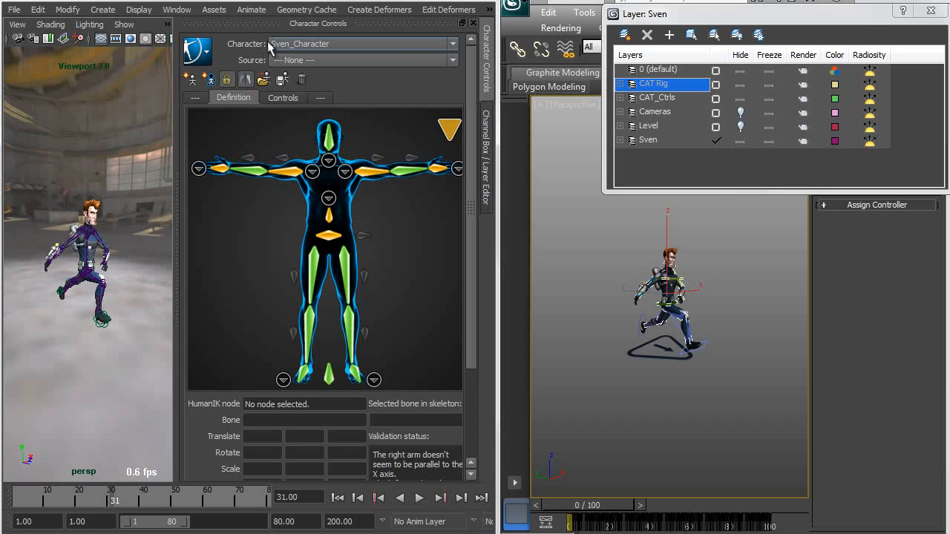
left_click(319, 45)
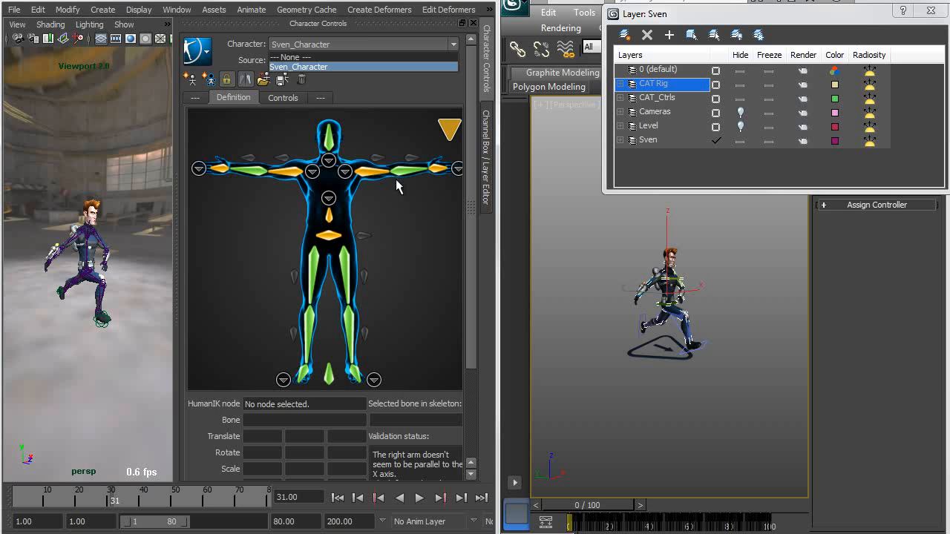
left_click(282, 66)
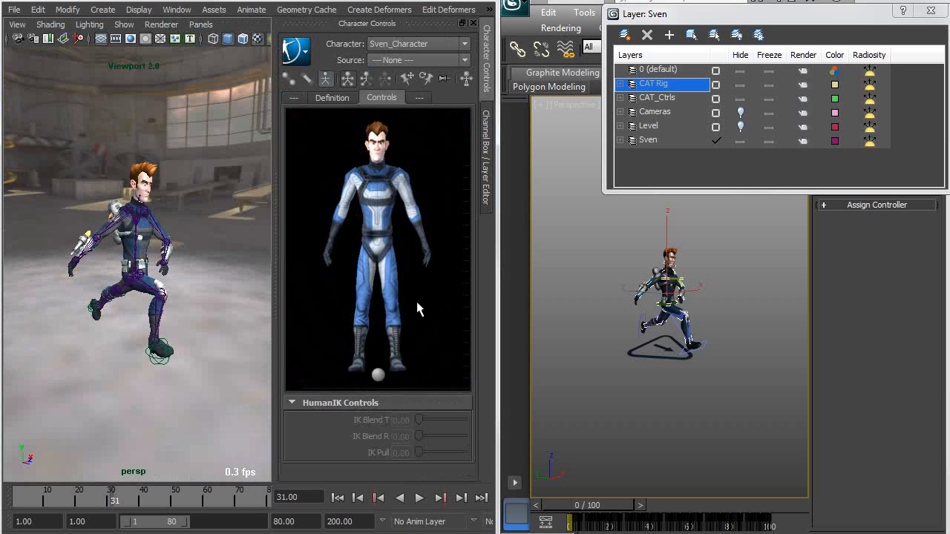
Switch the character source to Control Rig, try lowering the left wrist effector and undo the move.
left_click(399, 60)
left_click(392, 91)
mouse_move(169, 261)
left_mouse_down("alt")
mouse_move(127, 269)
mouse_move(176, 268)
left_mouse_up("alt")
left_click(431, 251)
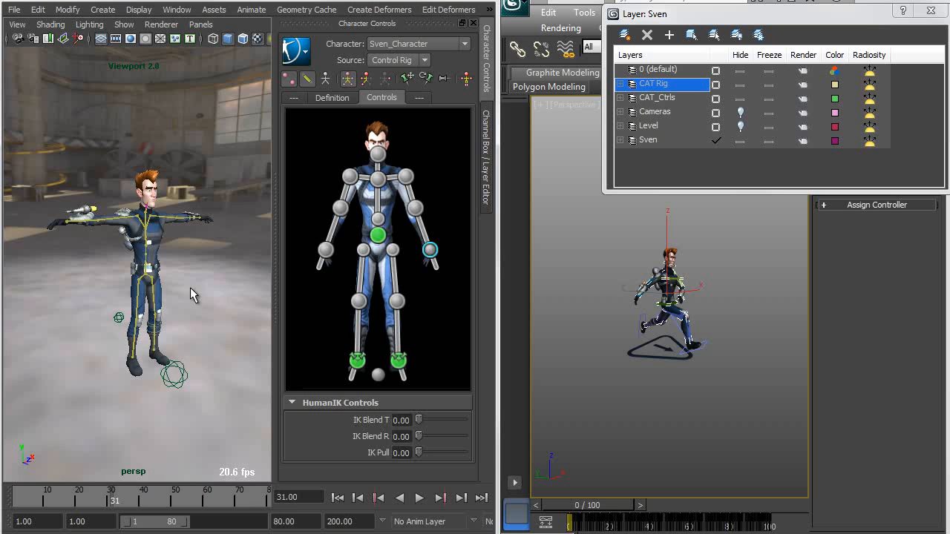
scroll(188, 282, "up", 3)
left_click_drag(216, 200, 211, 278)
key("ctrl+z")
left_click_drag(186, 365, 151, 348, "alt")
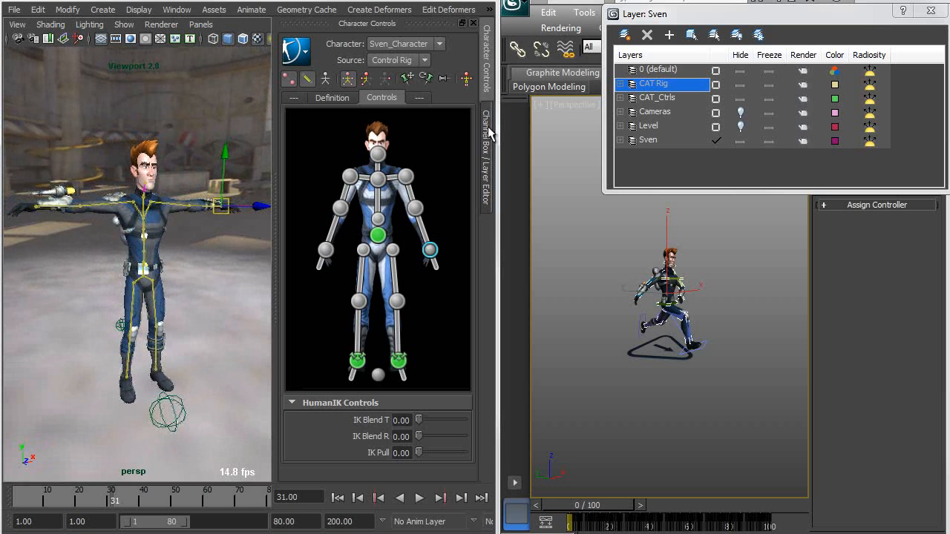
Set the character source to None and scrub the run animation to frame 8.
left_click(401, 60)
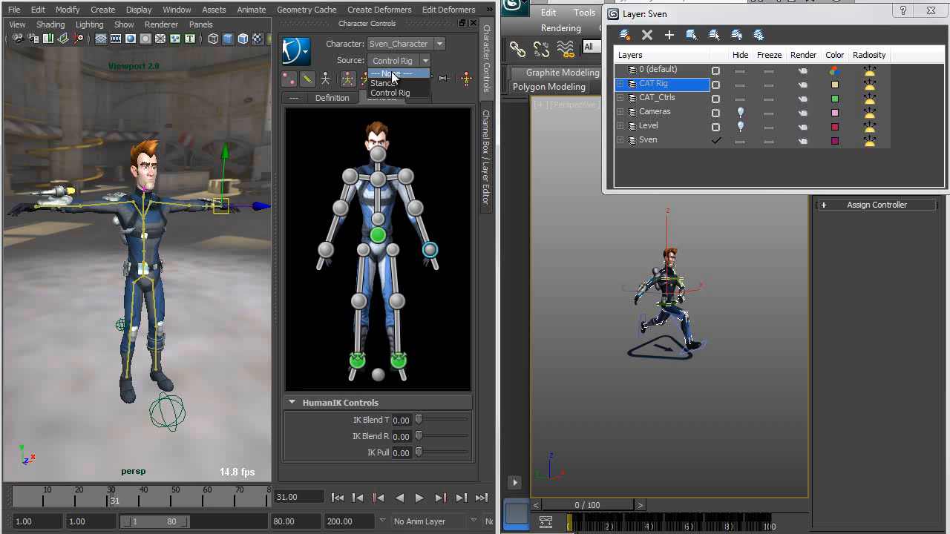
left_click(392, 74)
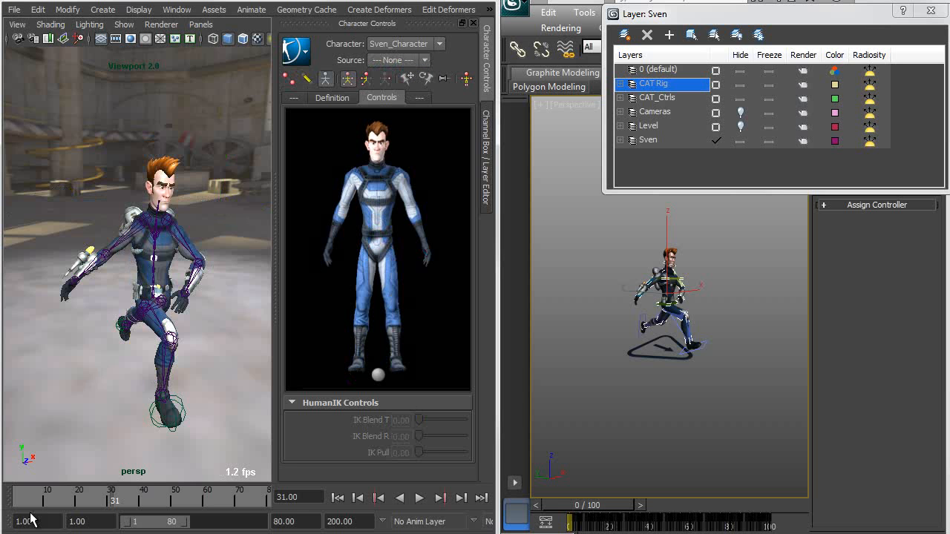
left_click_drag(110, 503, 40, 500)
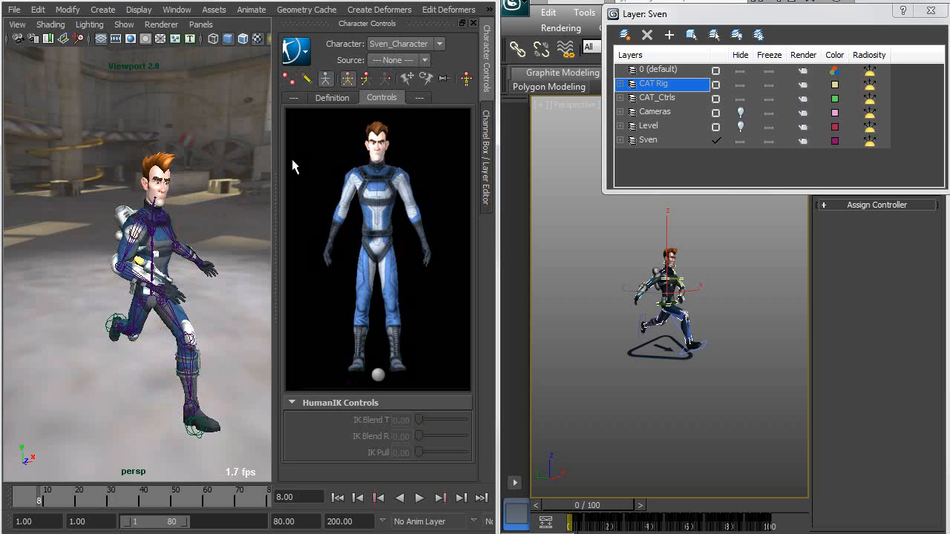
Enlarge the Maya window to nearly the full screen and bake Sven_Character's run animation to its control rig.
left_click(304, 56)
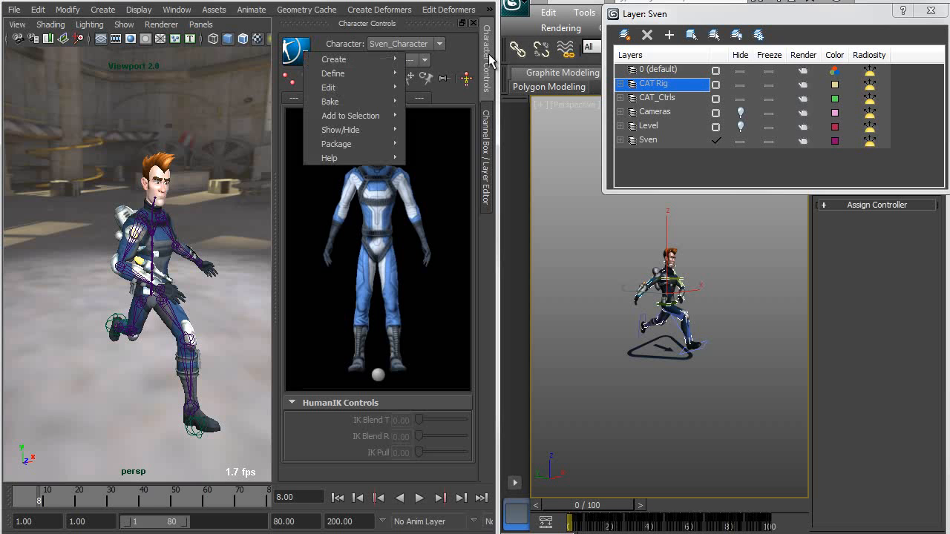
left_click(497, 107)
left_click_drag(498, 111, 944, 147)
right_click_drag(556, 236, 384, 229, "alt")
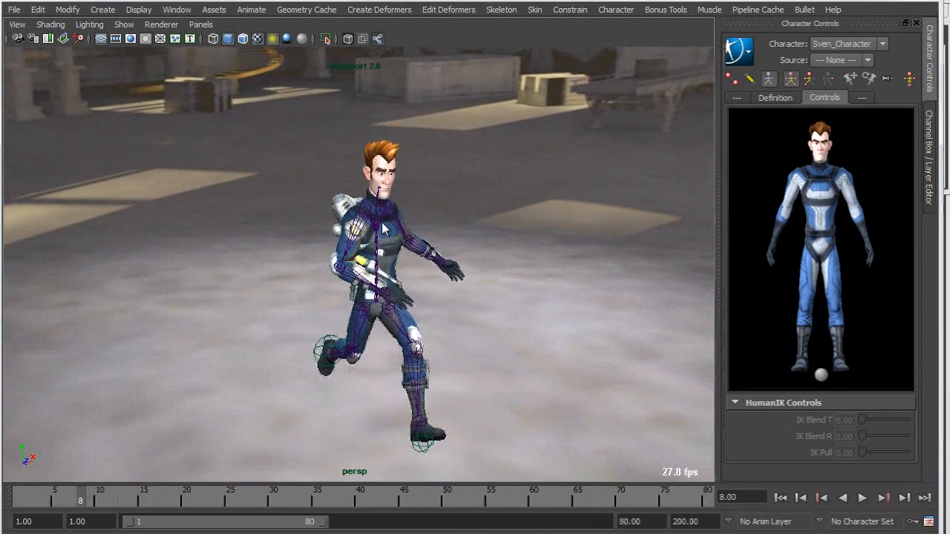
left_click(738, 53)
mouse_move(767, 101)
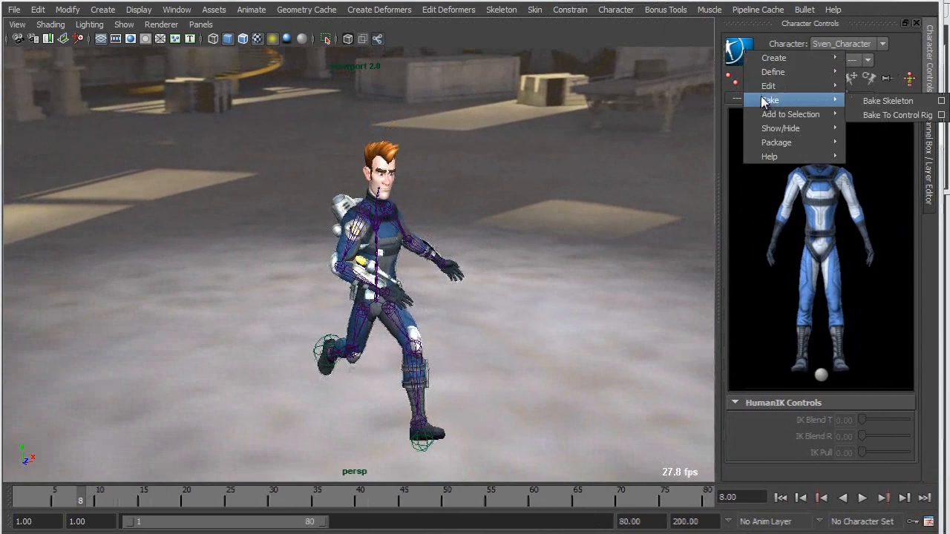
left_click(898, 115)
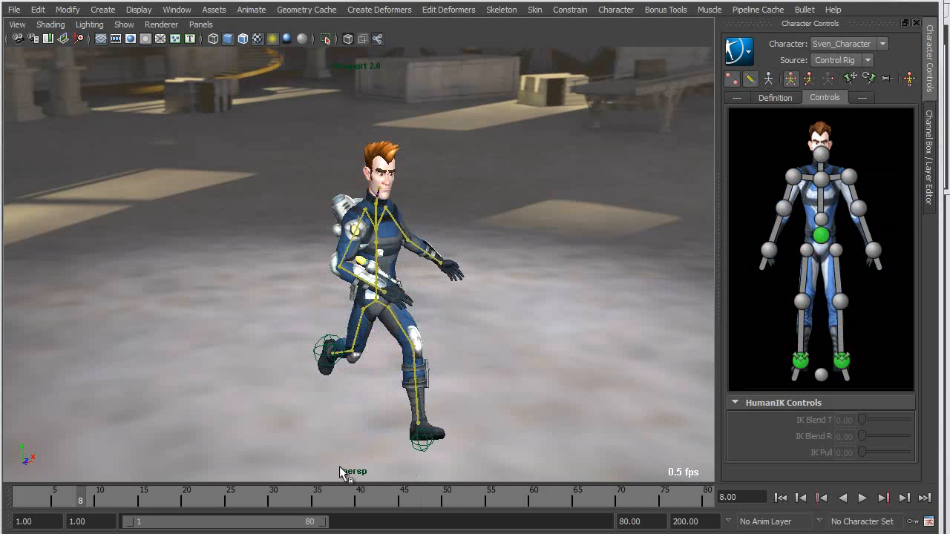
Play the baked run, stop it at frame 11 and view the character closer from the side.
key("alt+v")
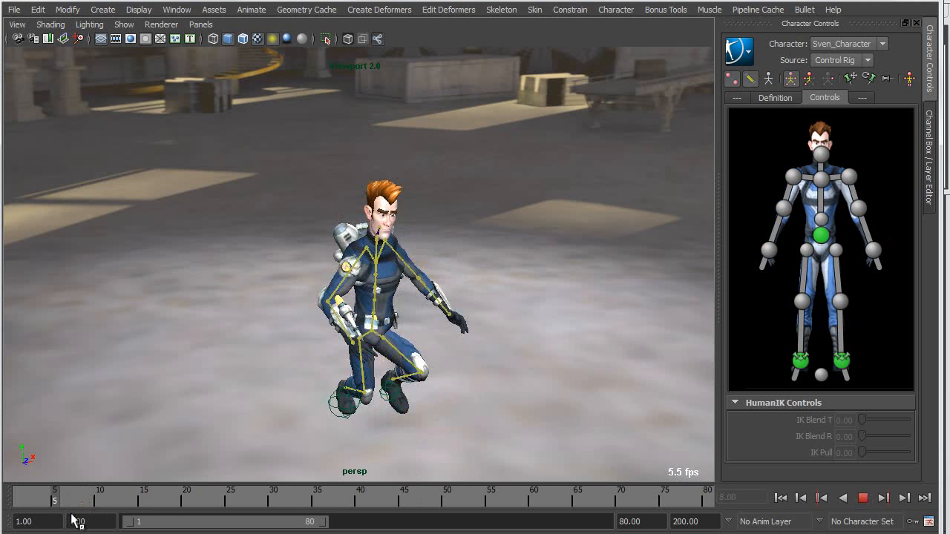
key("alt+v")
left_click_drag(208, 397, 276, 364, "alt")
right_click_drag(275, 365, 290, 384, "alt")
Select the left wrist effector, nudge it slightly and view the character from the front.
left_click(873, 251)
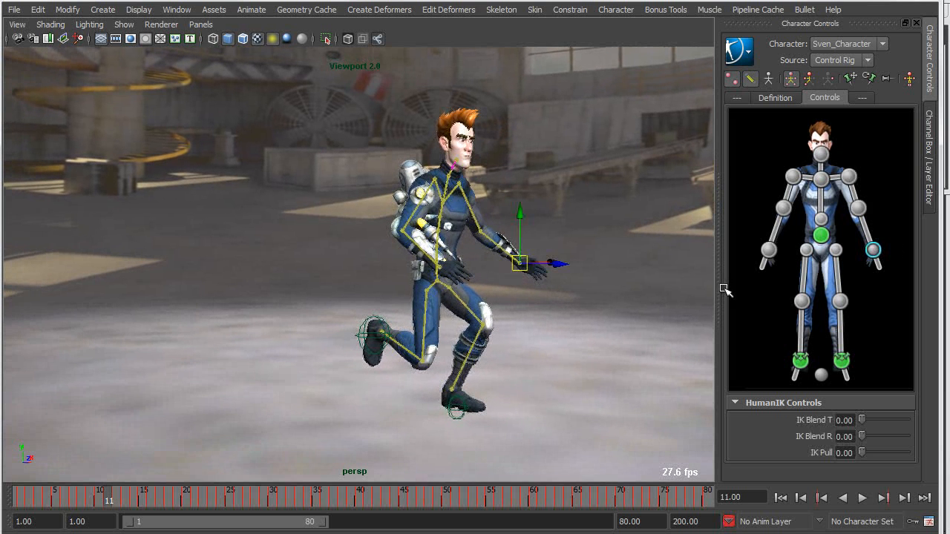
mouse_move(523, 267)
left_mouse_down()
mouse_move(532, 213)
mouse_move(517, 259)
mouse_move(542, 212)
mouse_move(533, 261)
mouse_move(524, 263)
left_mouse_up()
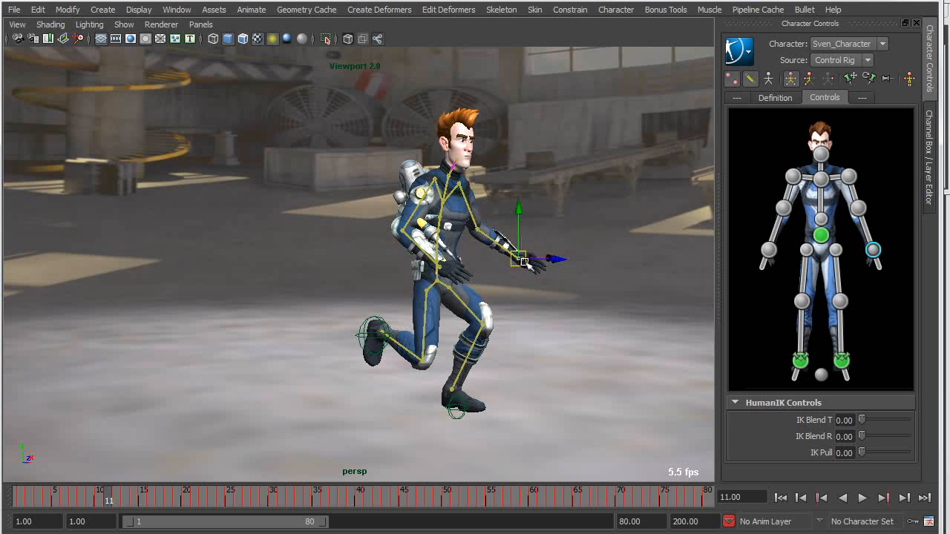
left_click_drag(529, 280, 451, 304, "alt")
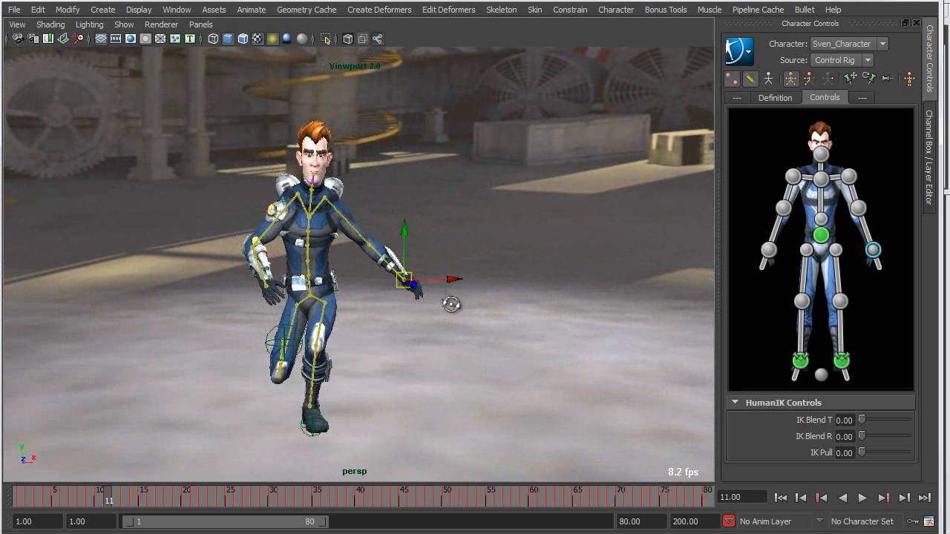
Check the animation layers list and return to the character controls.
left_click(928, 142)
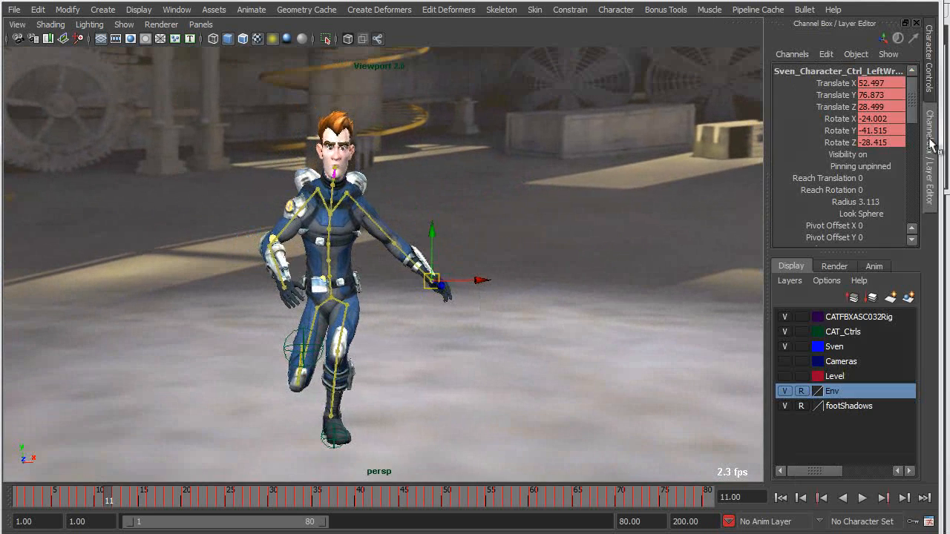
left_click(870, 265)
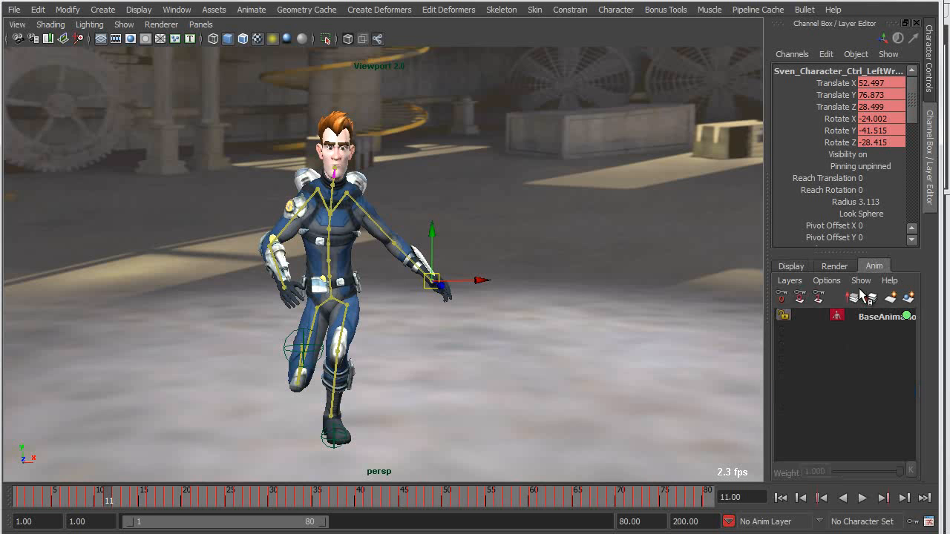
left_click(929, 71)
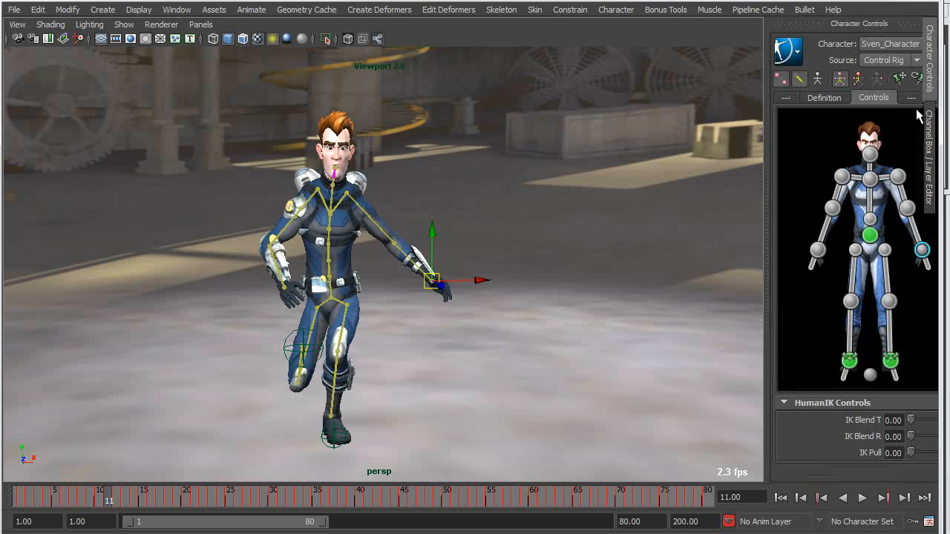
Add an animation layer for Sven_Character's control rig and make it the selected animation layer.
left_click(788, 50)
mouse_move(811, 80)
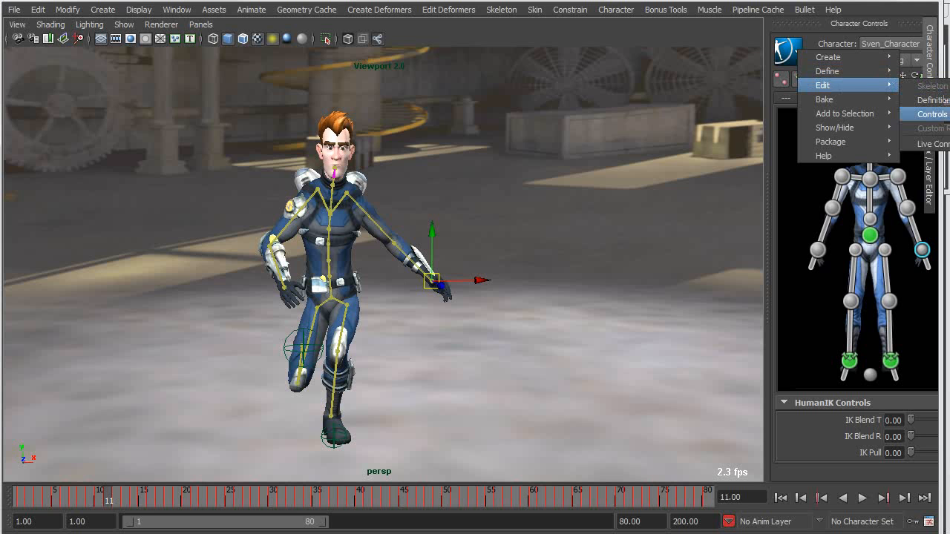
left_click(931, 114)
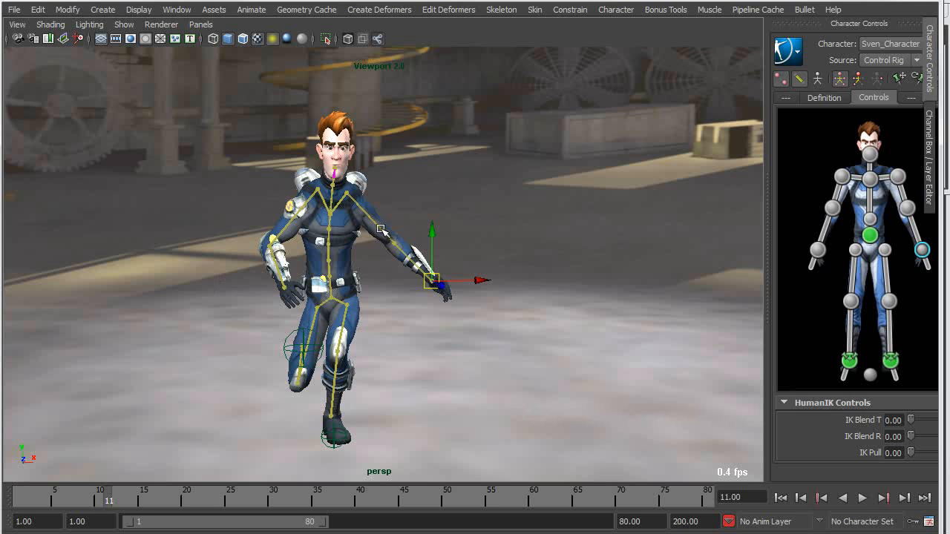
left_click(937, 139)
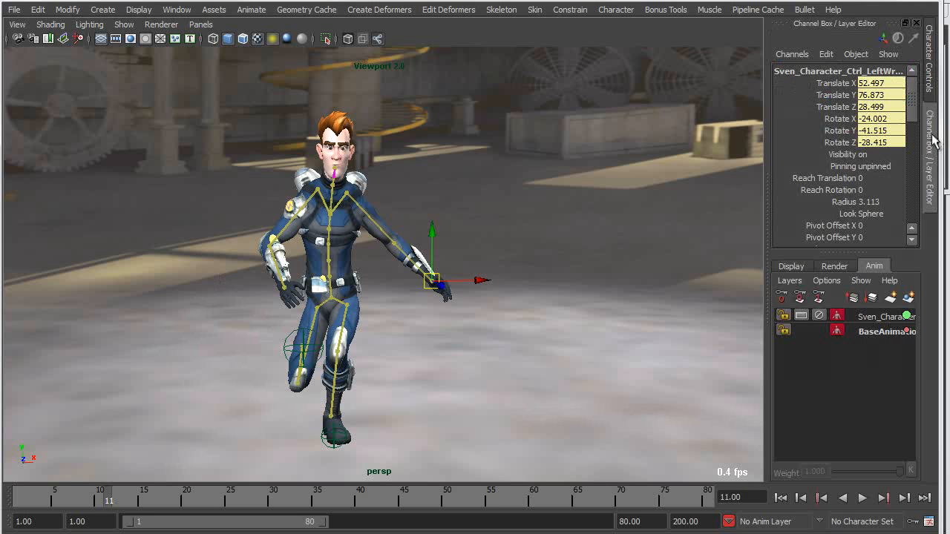
left_click(878, 318)
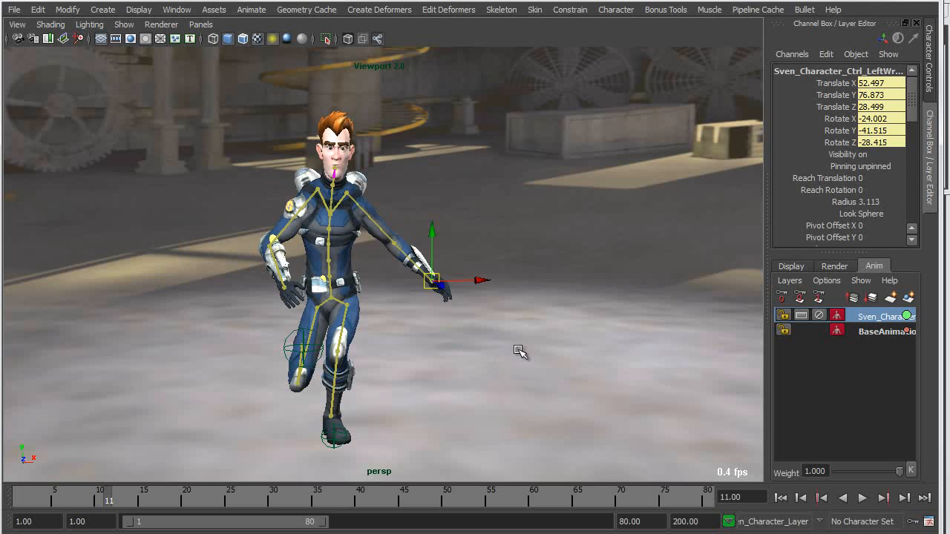
Go to frame 1 and select both wrist effectors of Sven_Character's control rig together.
left_click_drag(112, 501, 7, 503)
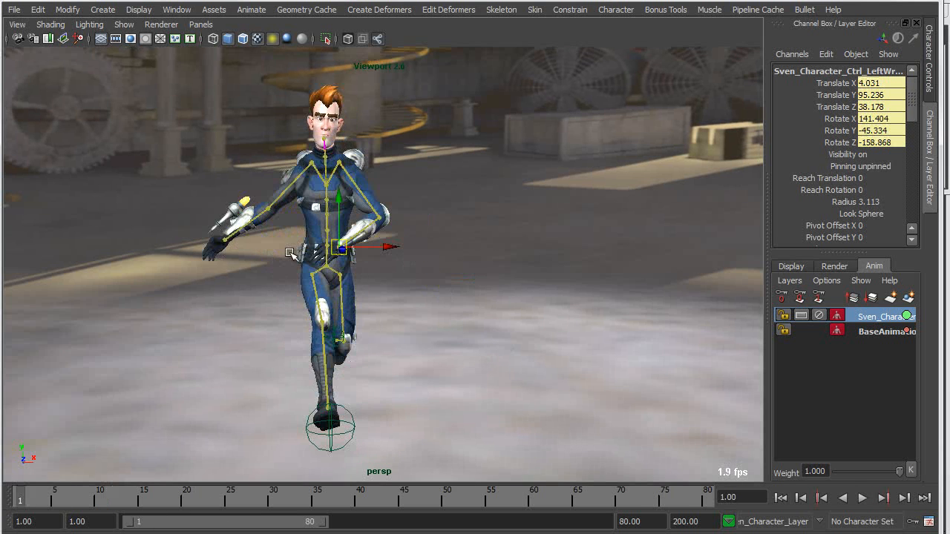
left_click(927, 83)
left_click(818, 251)
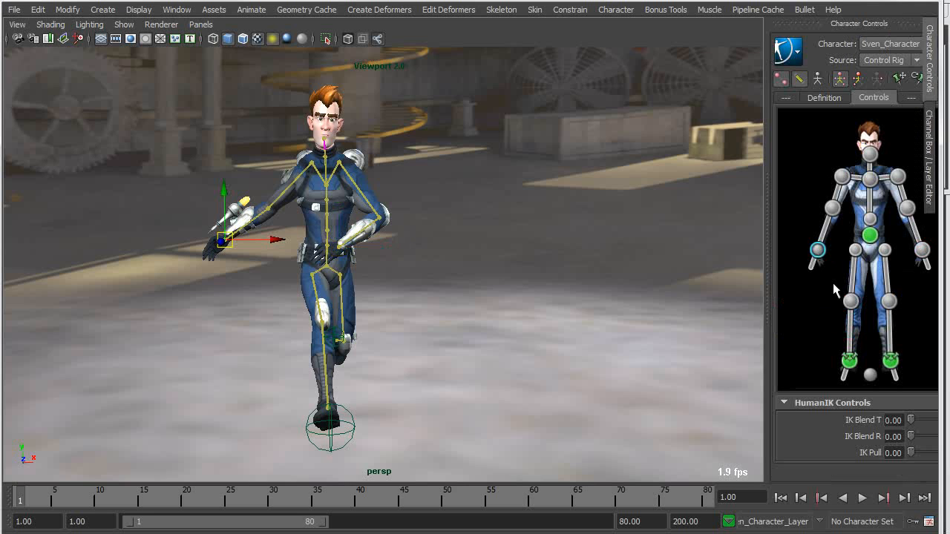
left_click(922, 250, "shift")
left_click(932, 149)
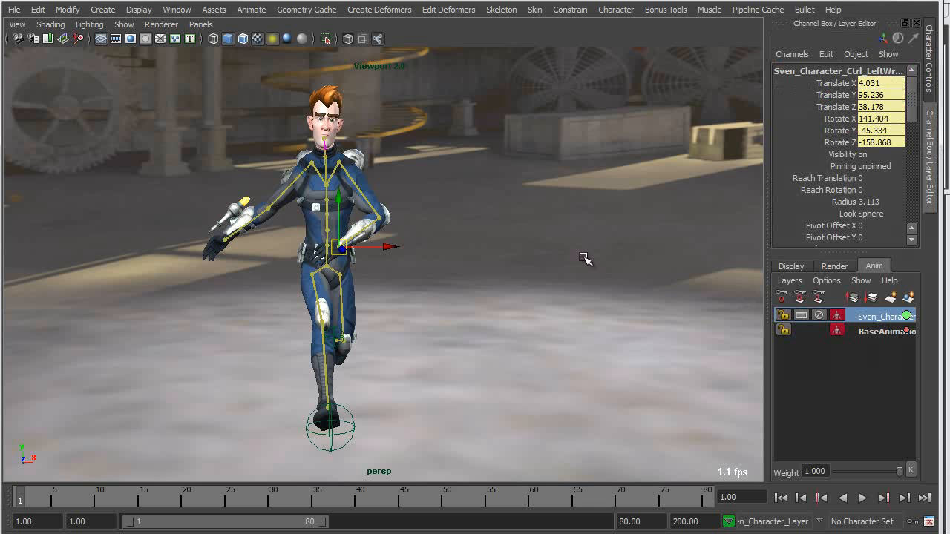
Raise both wrist effectors at frame 1, the left one to a Translate Y of about 122.6, and inspect the motion from the side.
mouse_move(20, 503)
left_mouse_down()
mouse_move(38, 503)
mouse_move(21, 502)
left_mouse_up()
left_click_drag(337, 199, 339, 144)
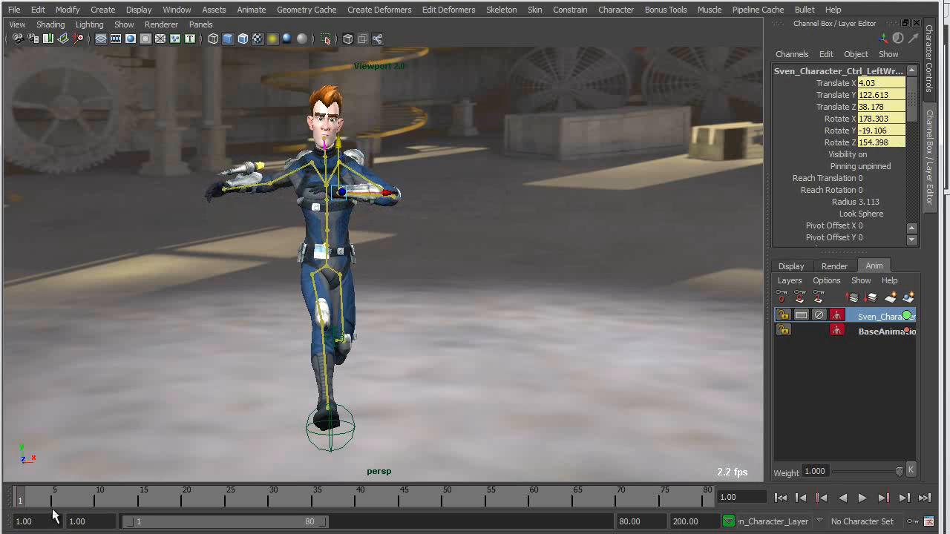
mouse_move(22, 504)
left_mouse_down()
mouse_move(256, 505)
mouse_move(6, 507)
left_mouse_up()
left_click_drag(310, 441, 345, 388, "alt")
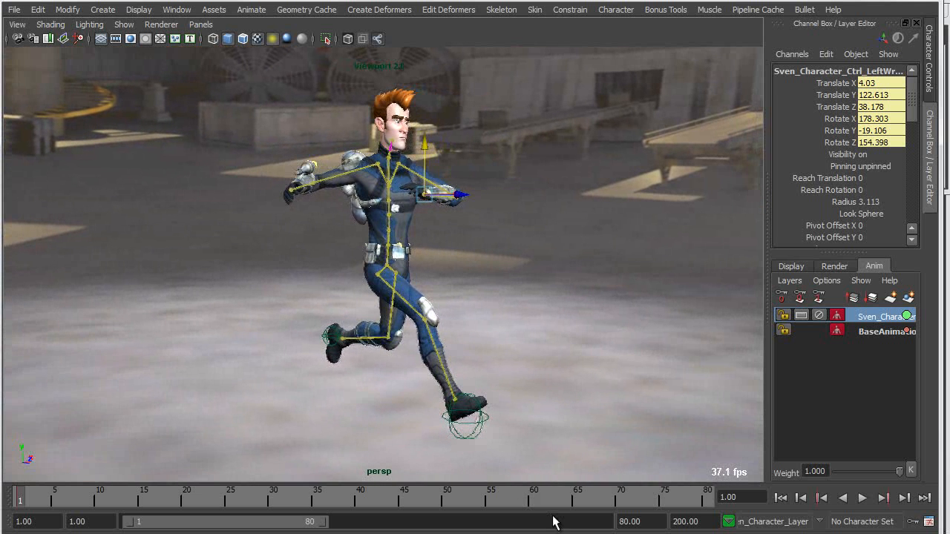
Arrange Maya beside 3ds Max and update the connected 3ds Max scene with the edited character animation.
left_click_drag(547, 533, 547, 530)
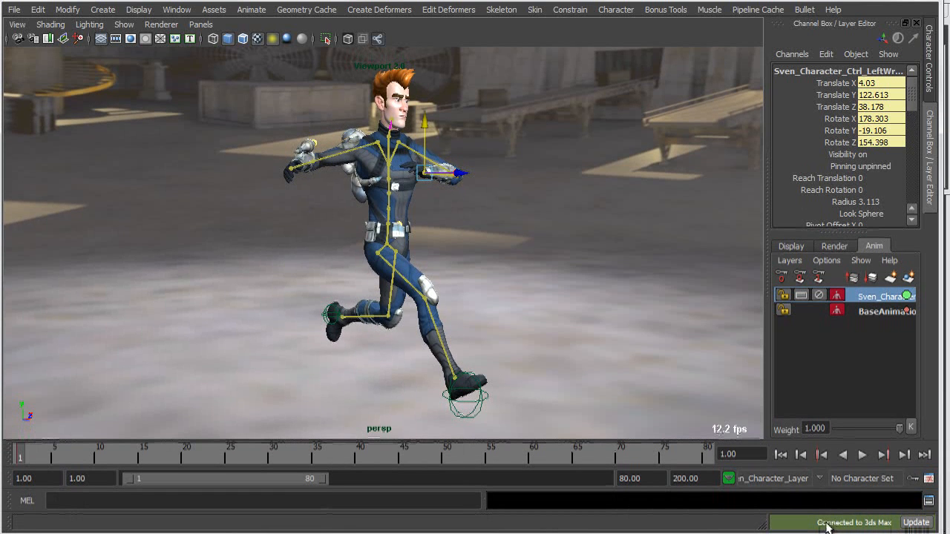
left_click_drag(941, 428, 498, 400)
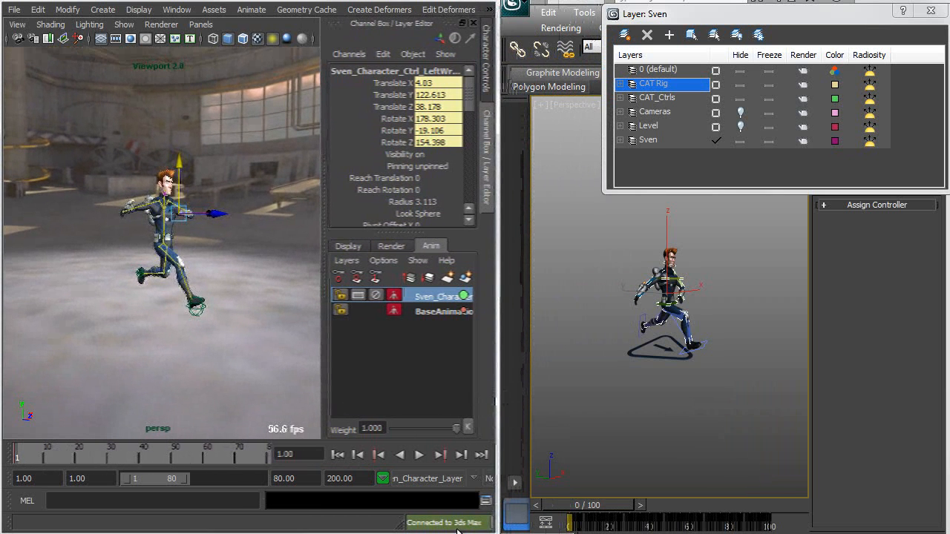
left_click(492, 525)
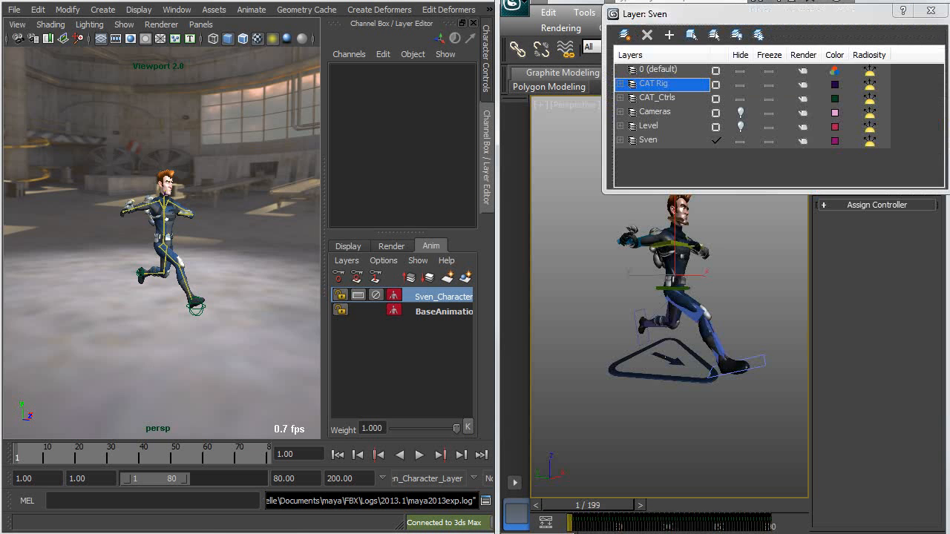
Switch to 3ds Max, widen its window and frame the whole character in the perspective view.
left_click_drag(495, 289, 3, 259)
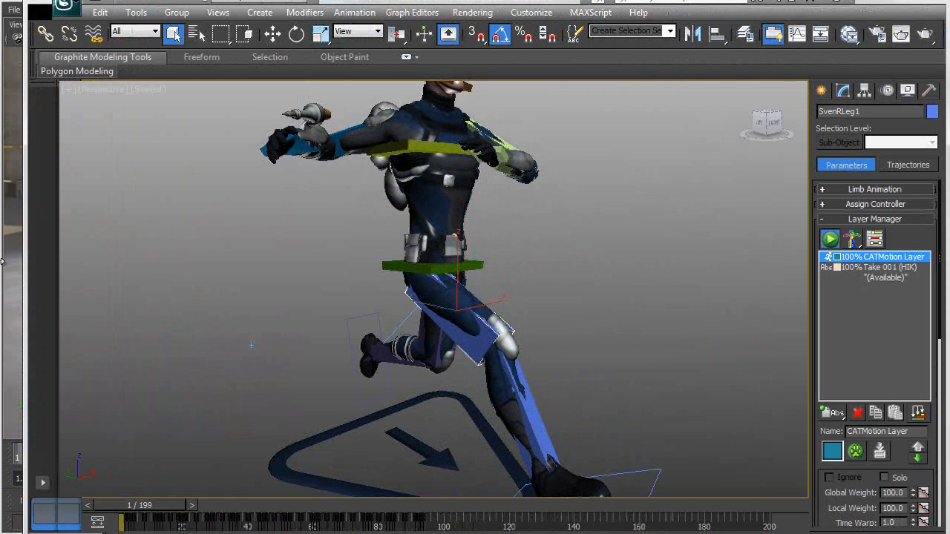
scroll(522, 253, "down", 4)
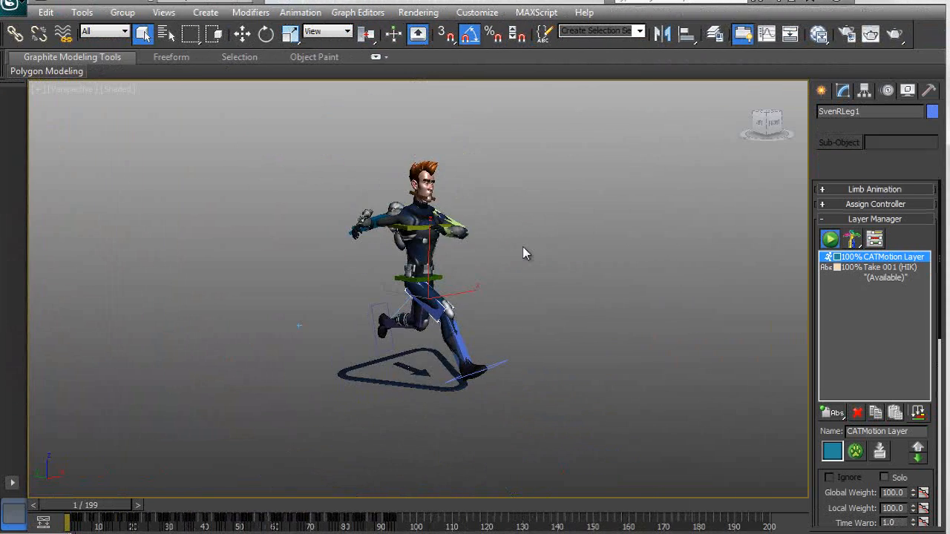
scroll(522, 254, "up", 5)
scroll(551, 264, "down", 1)
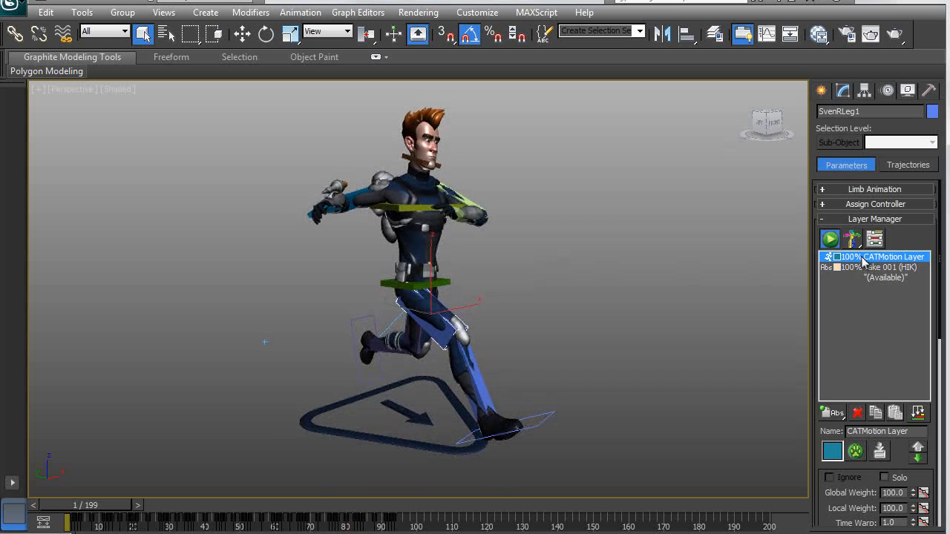
Solo the CATMotion Layer in the Layer Manager and scrub through the original run.
left_click(884, 478)
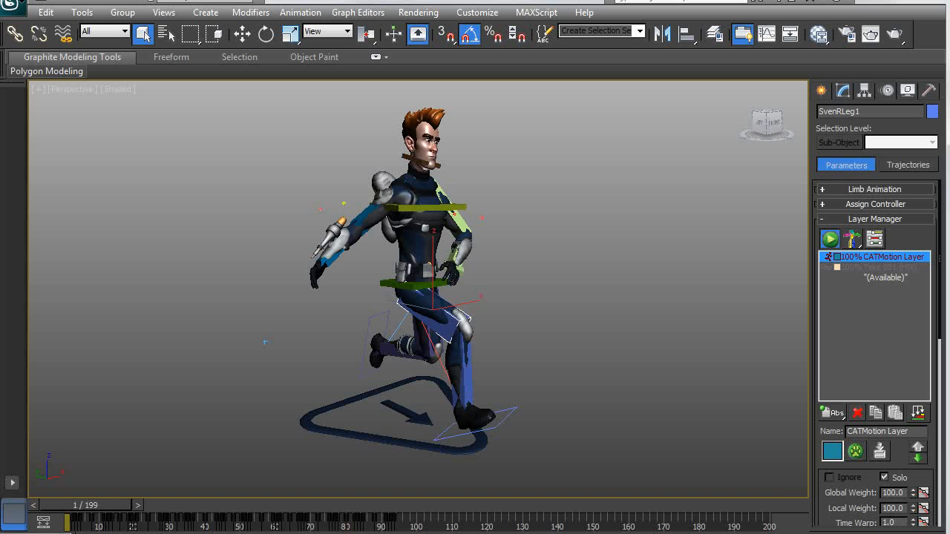
left_click_drag(72, 507, 11, 512)
left_click(11, 512)
Solo the Take 001 (HIK) layer in the Layer Manager and scrub through the animation returned from Maya.
left_click(868, 267)
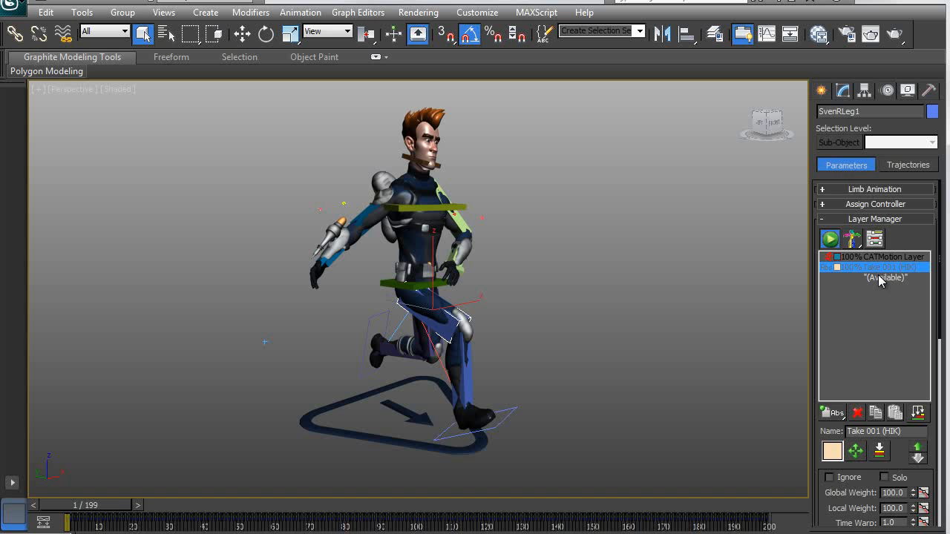
left_click(884, 478)
left_click_drag(64, 512, 37, 507)
key("q")
mouse_move(541, 272)
middle_mouse_down("alt")
mouse_move(487, 270)
mouse_move(525, 277)
middle_mouse_up("alt")
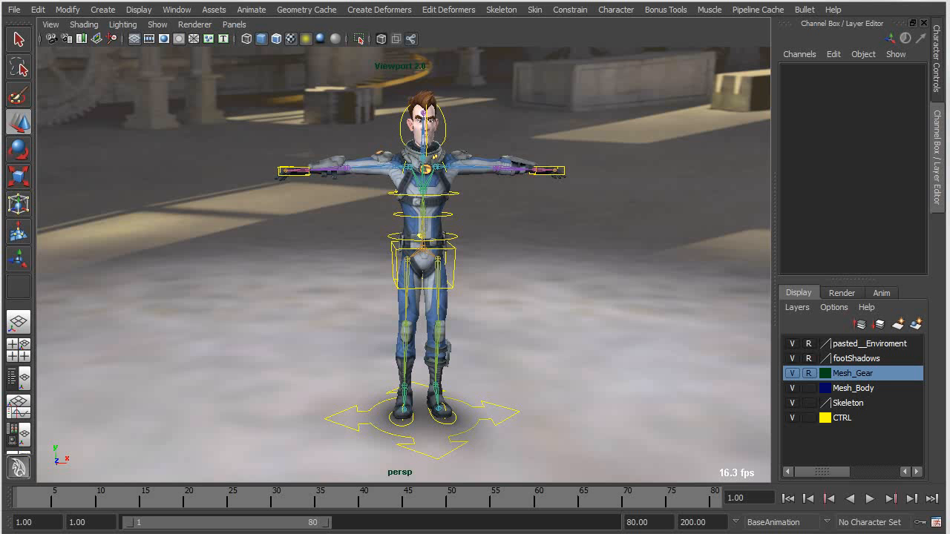
Examine the T-posed character and its custom control rig in the Maya scene more closely from an angle.
left_click_drag(578, 412, 522, 342, "alt")
right_click_drag(523, 342, 670, 440, "alt")
left_click_drag(519, 346, 495, 324, "alt")
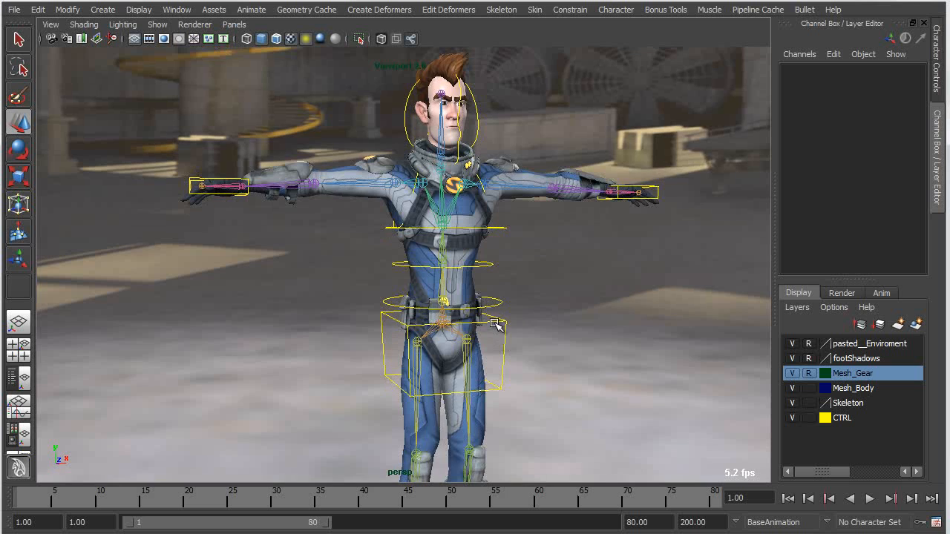
Test the hips control by shifting the character's body, and undo the move.
left_click_drag(550, 355, 549, 354)
left_click_drag(456, 333, 419, 313, "alt")
key("ctrl+z")
key("ctrl+z")
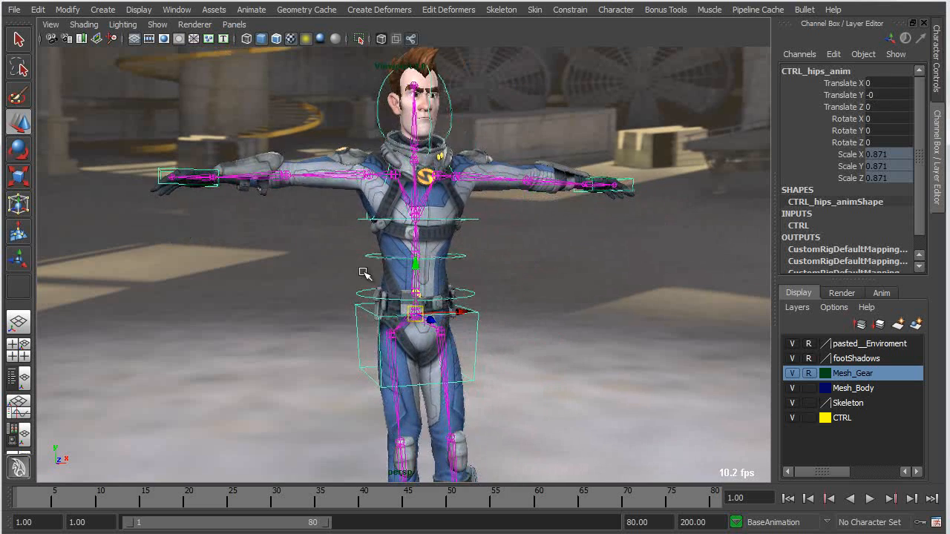
Try out the custom rig by lowering the right hand control and rotating the head control.
left_click(219, 178)
left_click(207, 185)
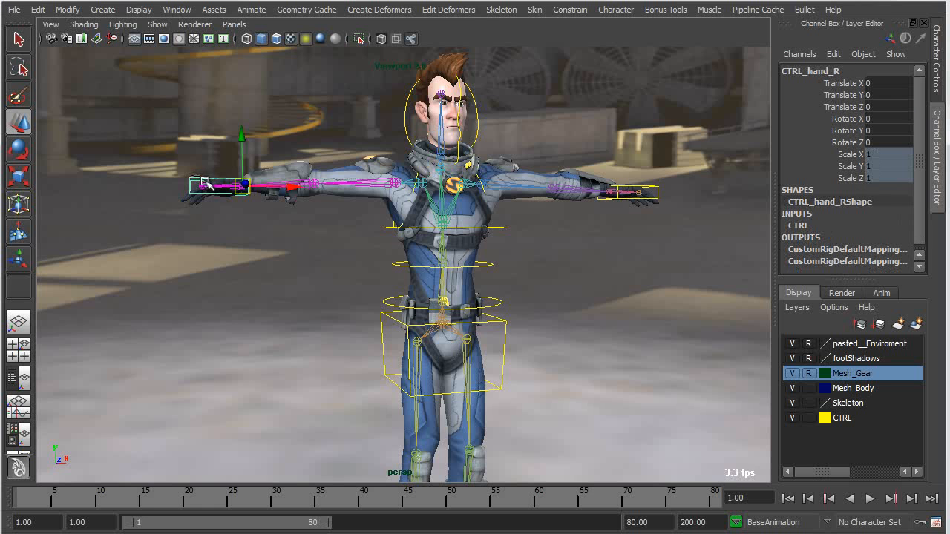
left_click_drag(242, 188, 312, 263)
left_click(407, 124)
key("e")
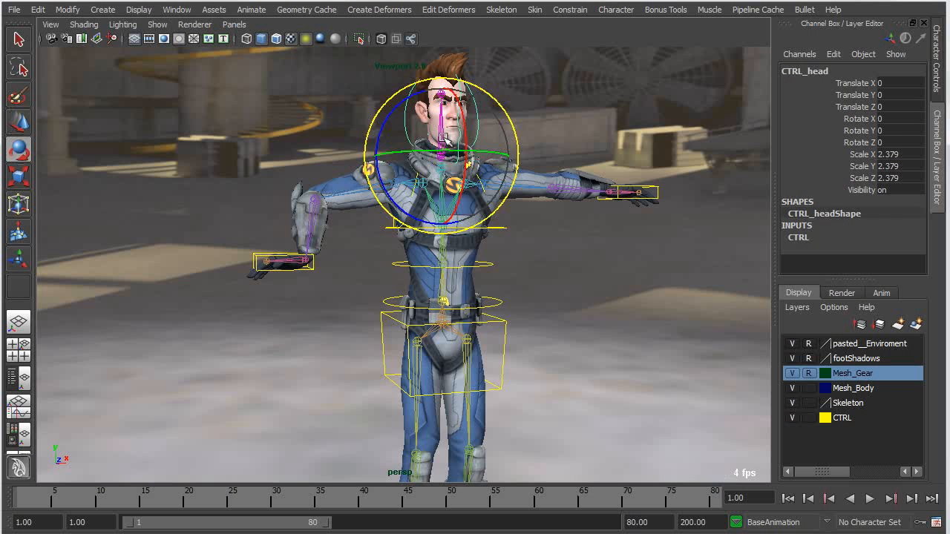
left_click_drag(448, 124, 401, 121)
Undo the test changes to the right hand and head controls.
key("ctrl+z")
key("ctrl+z")
key("ctrl+z")
key("ctrl+z")
key("ctrl+z")
key("ctrl+z")
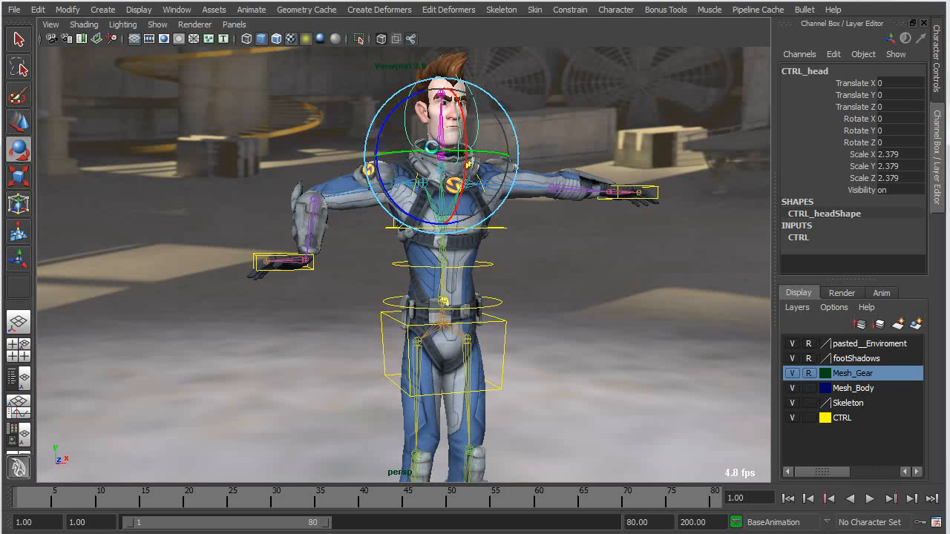
Clear the control selection and display the character's HumanIK definition in the Character Controls.
right_click_drag(587, 357, 519, 343, "alt")
middle_click_drag(516, 343, 510, 308, "alt")
left_click(529, 249)
middle_click_drag(602, 319, 603, 352, "alt")
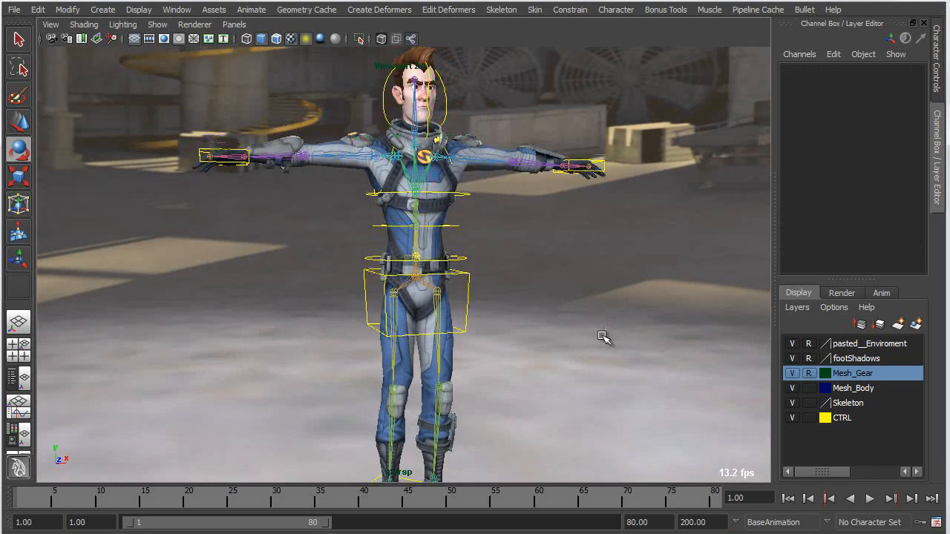
right_click_drag(603, 352, 500, 352, "alt")
middle_click_drag(500, 351, 506, 311, "alt")
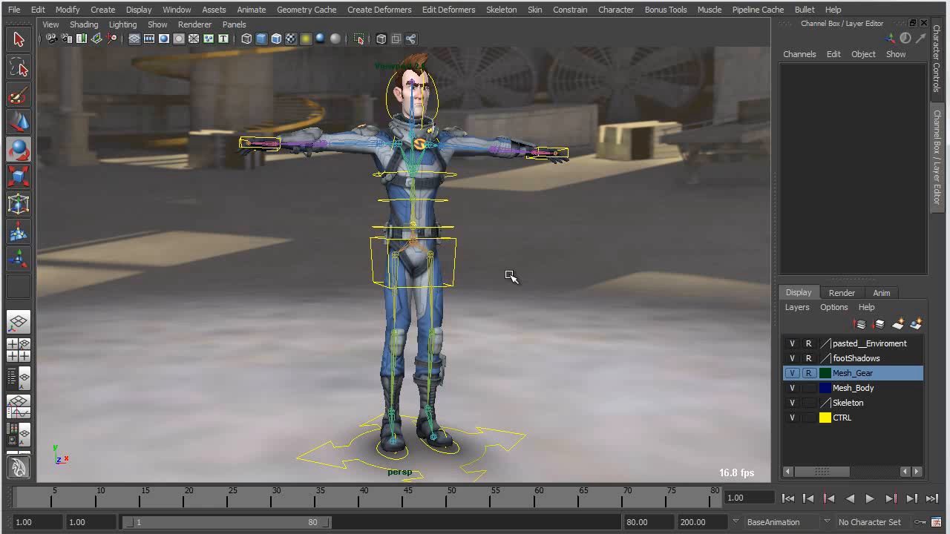
left_click(939, 67)
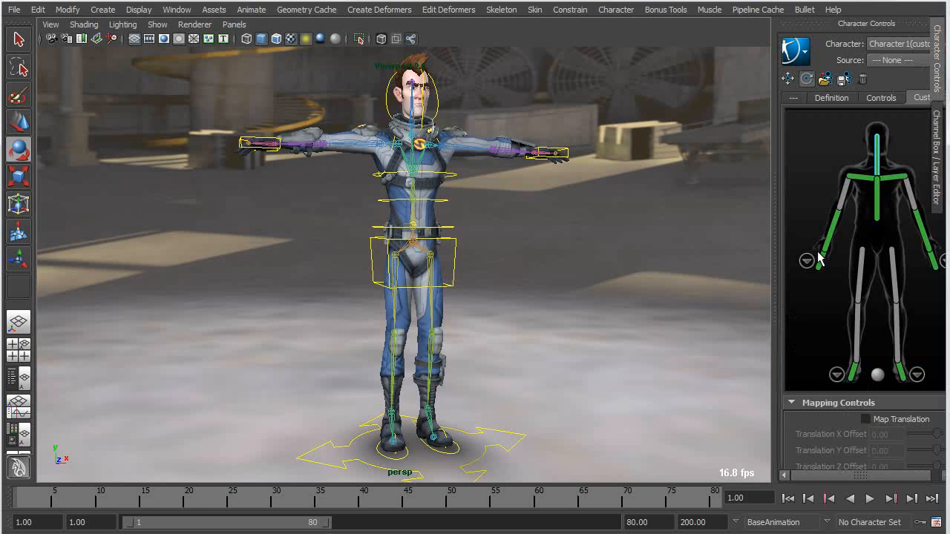
left_click(833, 99)
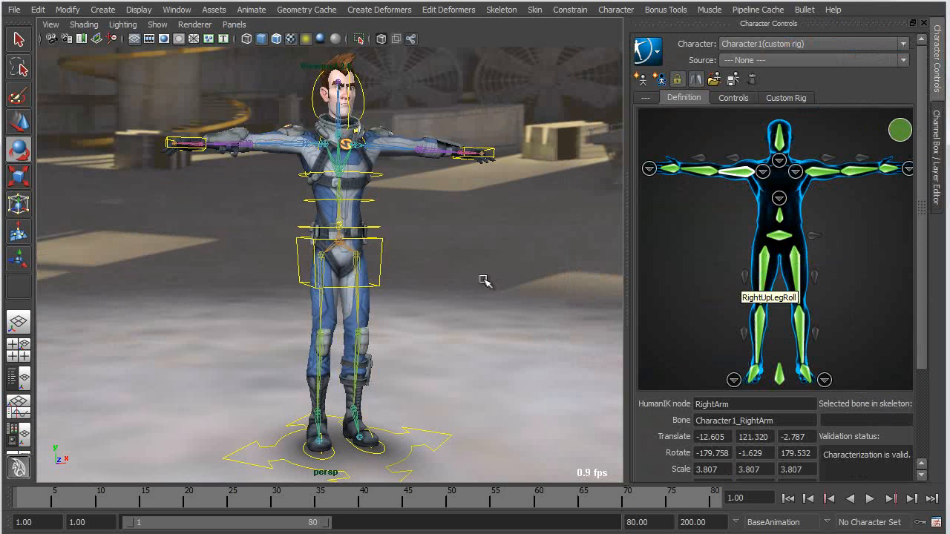
Select the left upper-arm joint of the character's skeleton in the viewport.
middle_click_drag(428, 271, 431, 348, "alt")
right_click_drag(431, 349, 548, 366, "alt")
left_click_drag(350, 335, 325, 357, "alt")
right_click_drag(325, 357, 388, 375, "alt")
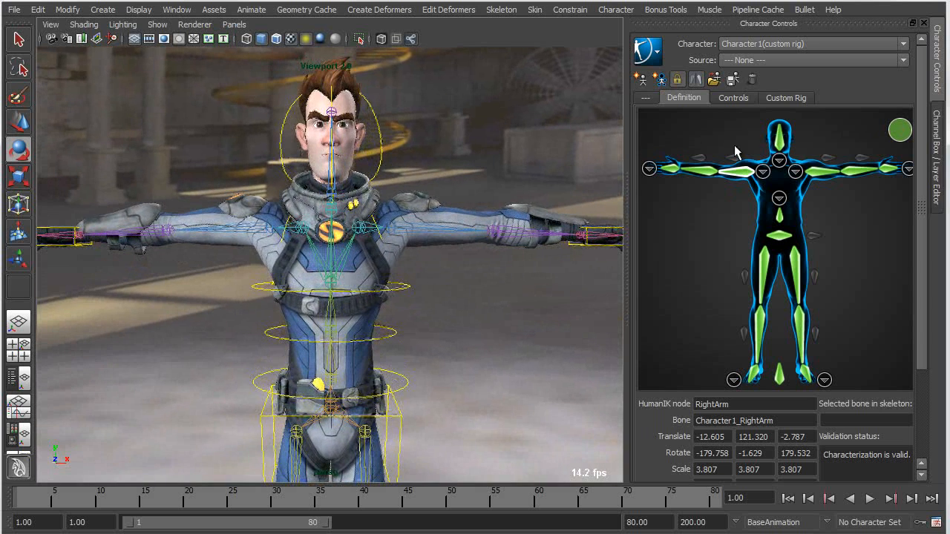
left_click(400, 242)
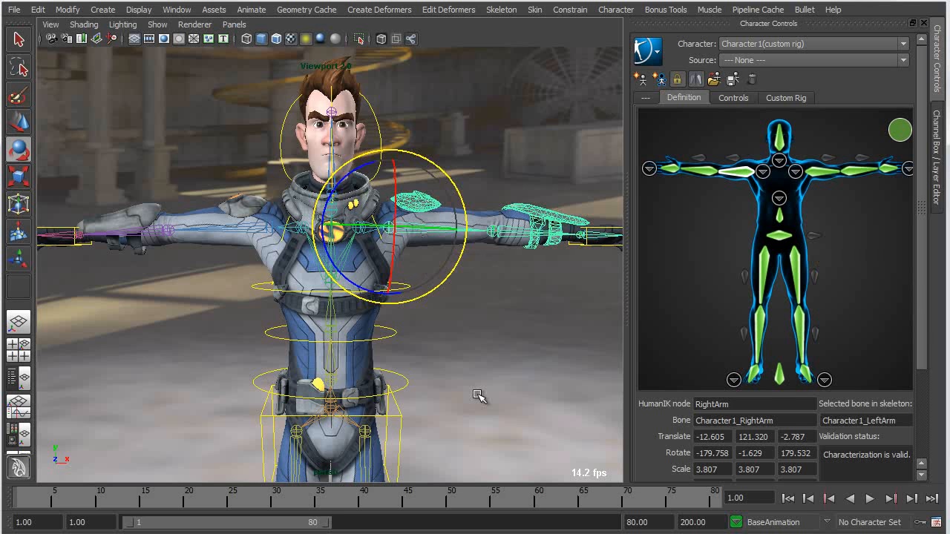
key("q")
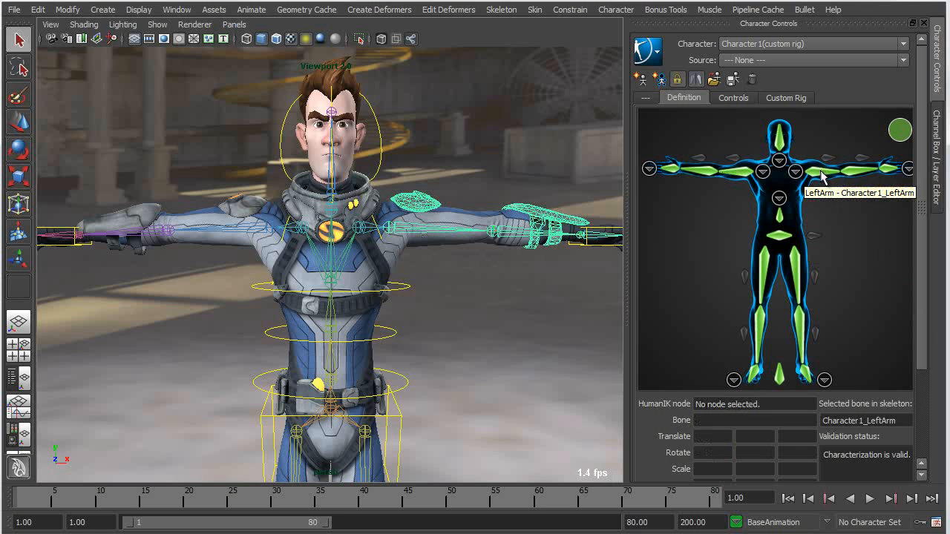
Inspect the bones assigned to the LeftArm, LeftForeArm, Hips and Head nodes in the definition.
left_click(821, 174)
left_click(859, 173)
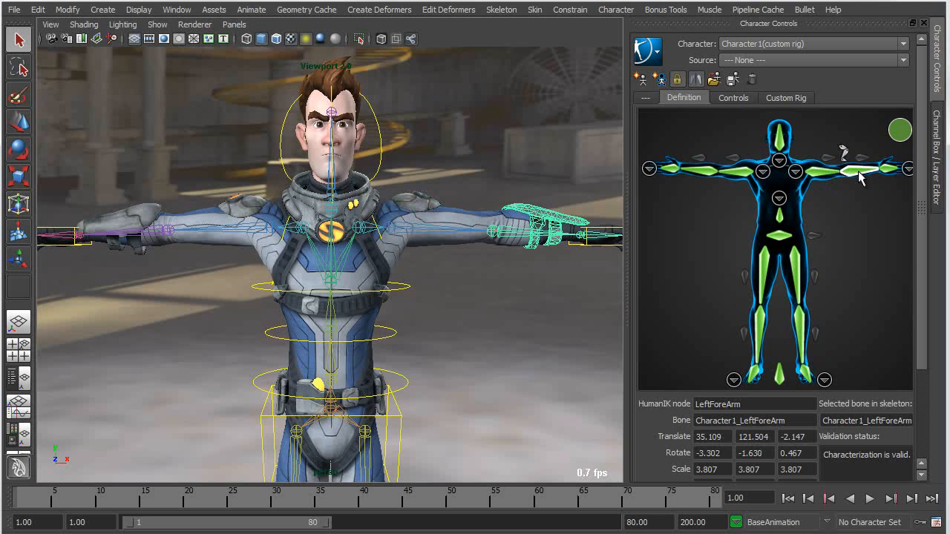
left_click(776, 239)
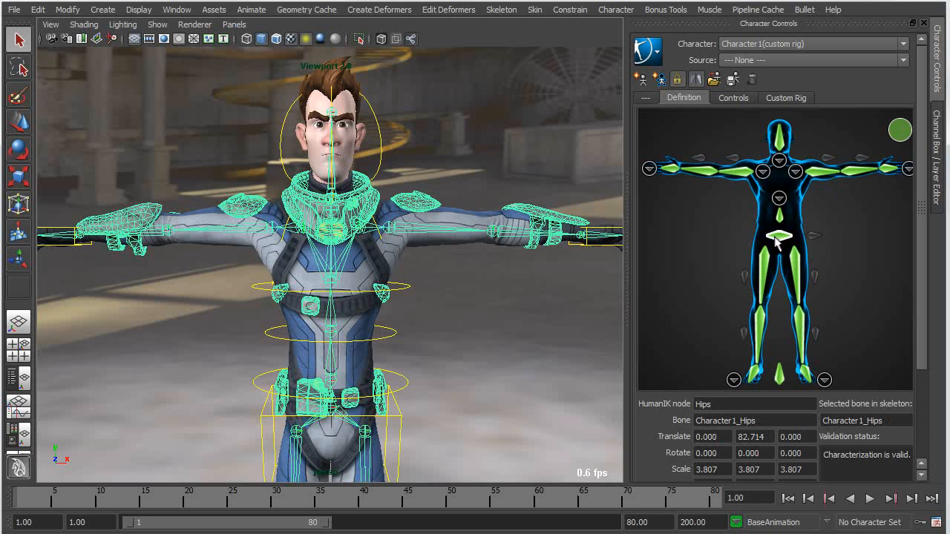
left_click(779, 137)
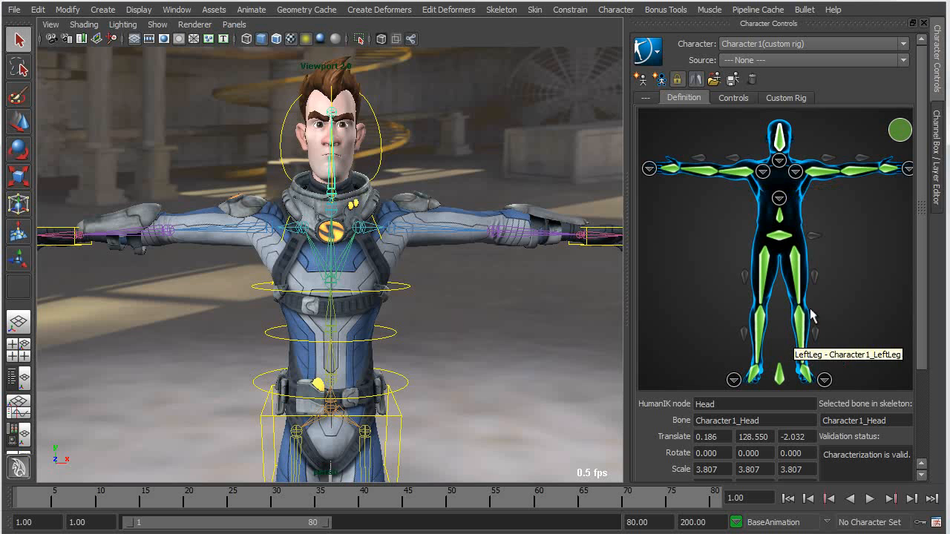
Inspect the bones assigned to the LeftUpLeg and LeftLeg nodes, and clear the joint selection.
left_click(799, 269)
key("f")
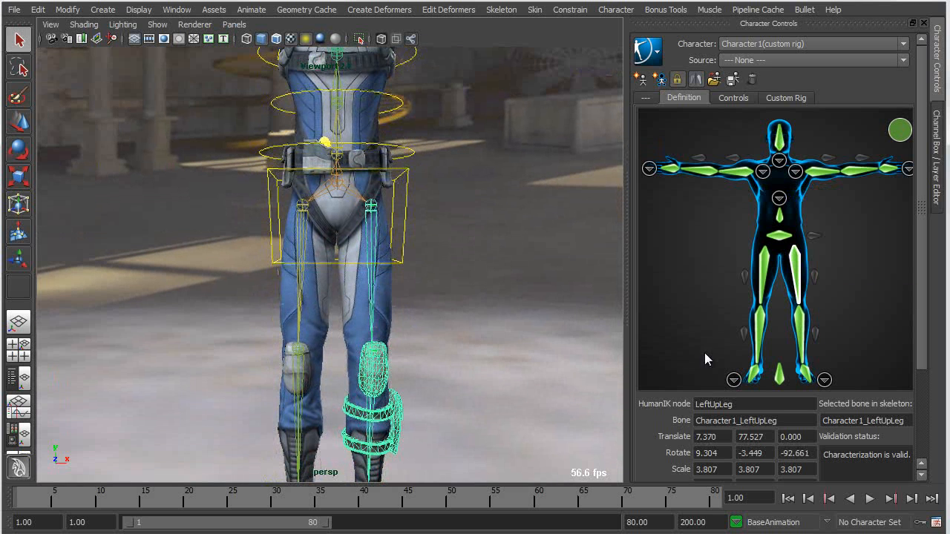
left_click(800, 326)
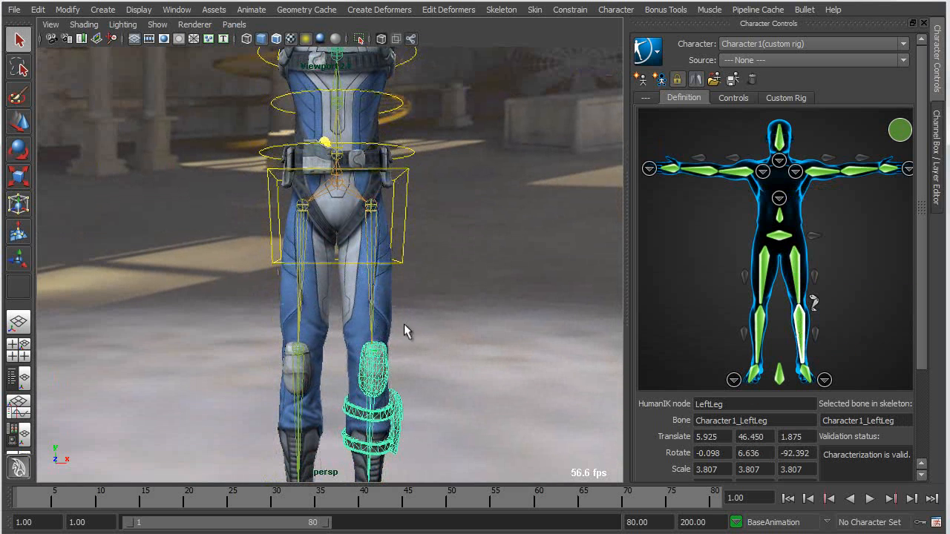
key("a")
middle_click_drag(429, 292, 434, 339, "alt")
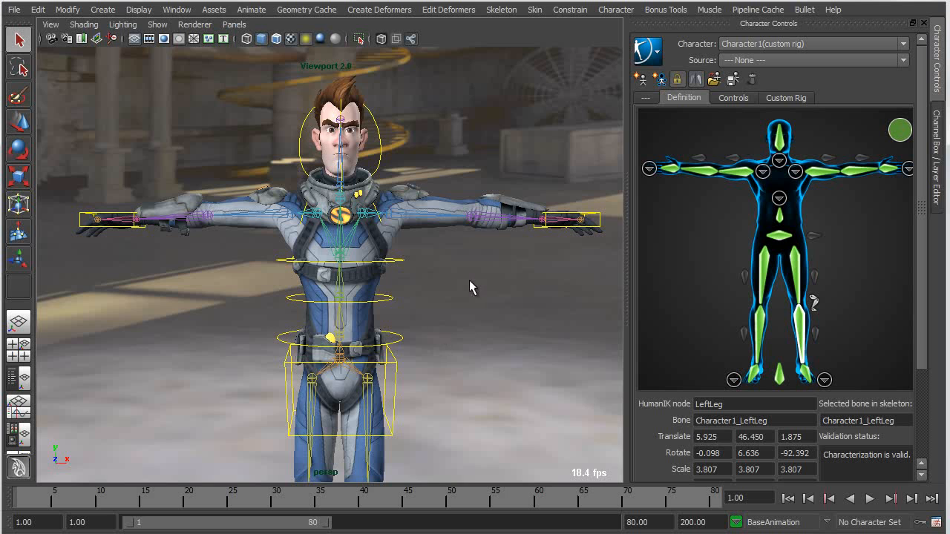
left_click_drag(493, 297, 490, 300)
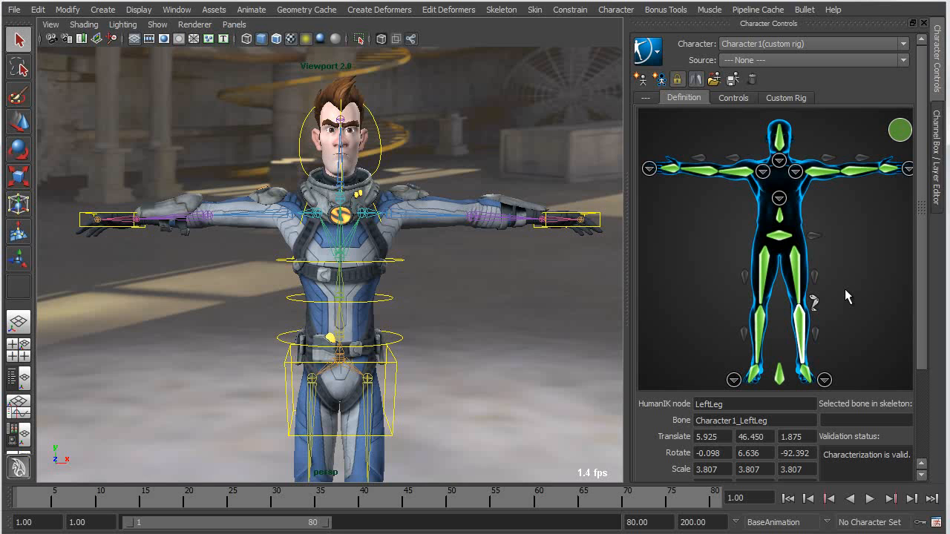
Display the Custom Rig mapping and look through the character's Create options without choosing one.
left_click(780, 98)
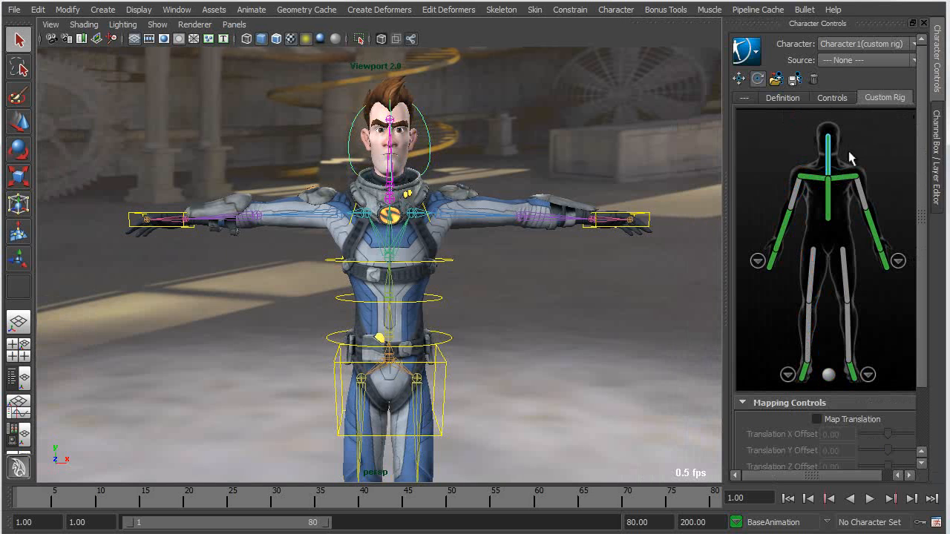
left_click(747, 51)
mouse_move(781, 59)
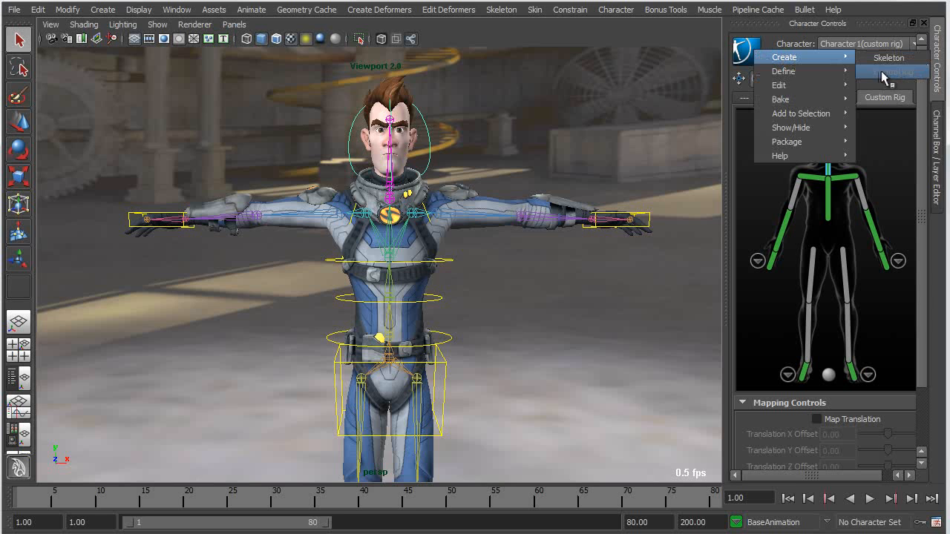
left_click(893, 202)
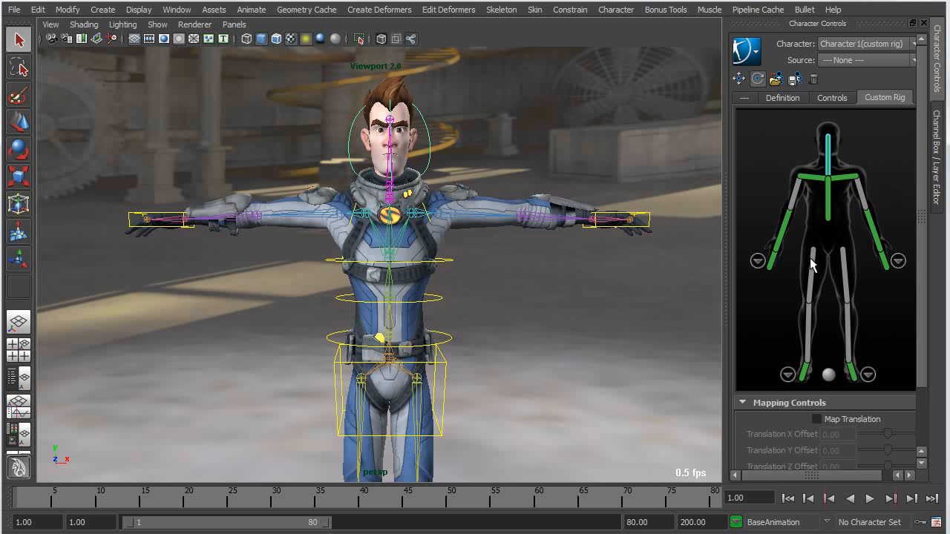
Select the mapped hips, head, left elbow and left hand effectors in turn to check which rig controls they drive.
middle_click_drag(438, 337, 449, 248, "alt")
right_click_drag(449, 248, 485, 269, "alt")
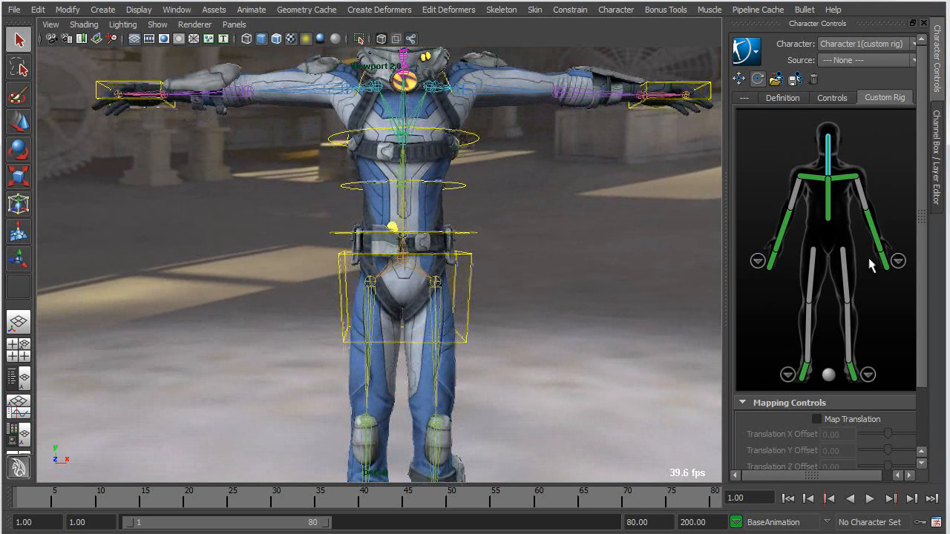
left_click(829, 210)
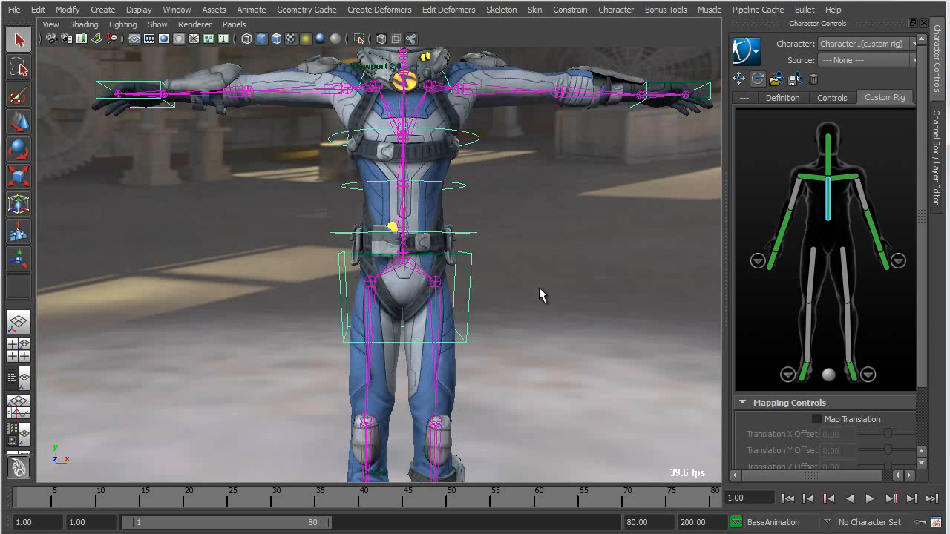
middle_click_drag(502, 265, 510, 464, "alt")
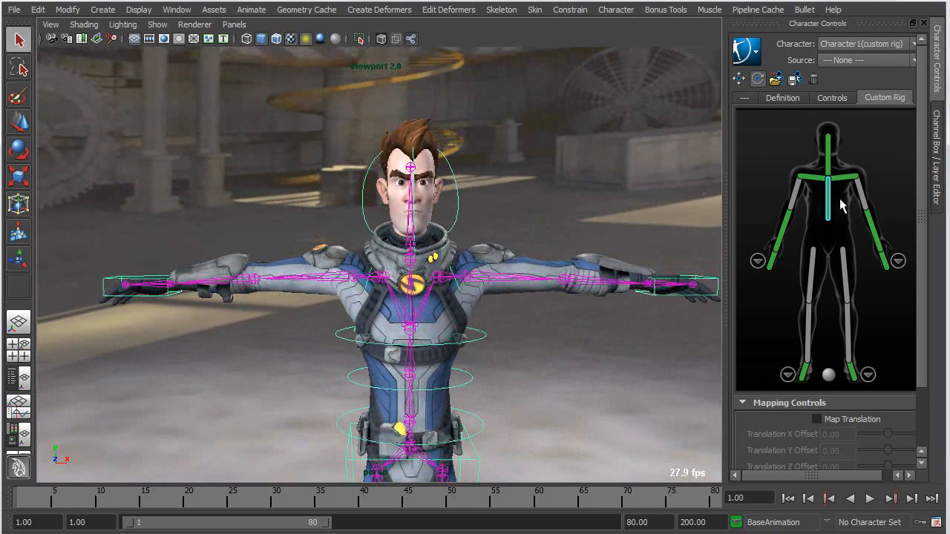
left_click(829, 154)
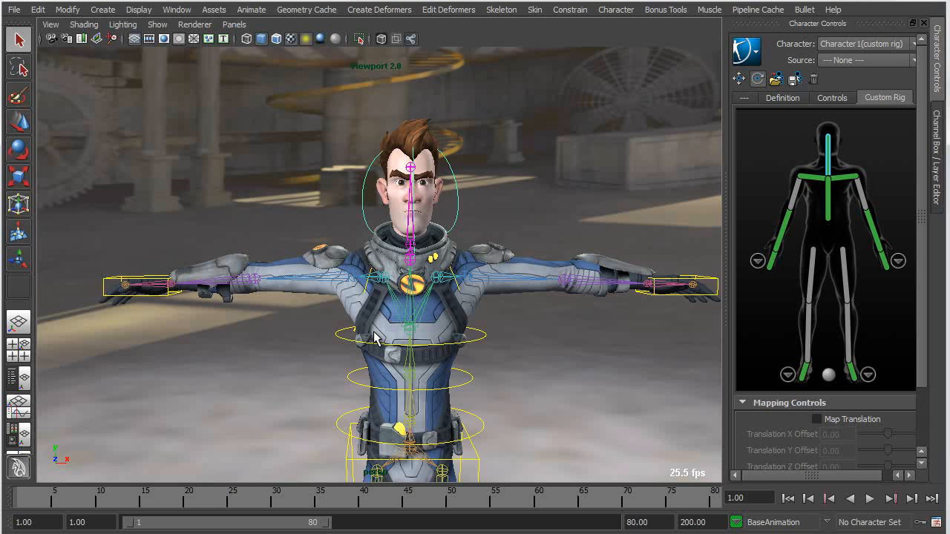
left_click(875, 227)
middle_click_drag(568, 396, 527, 344, "alt")
left_click(885, 262)
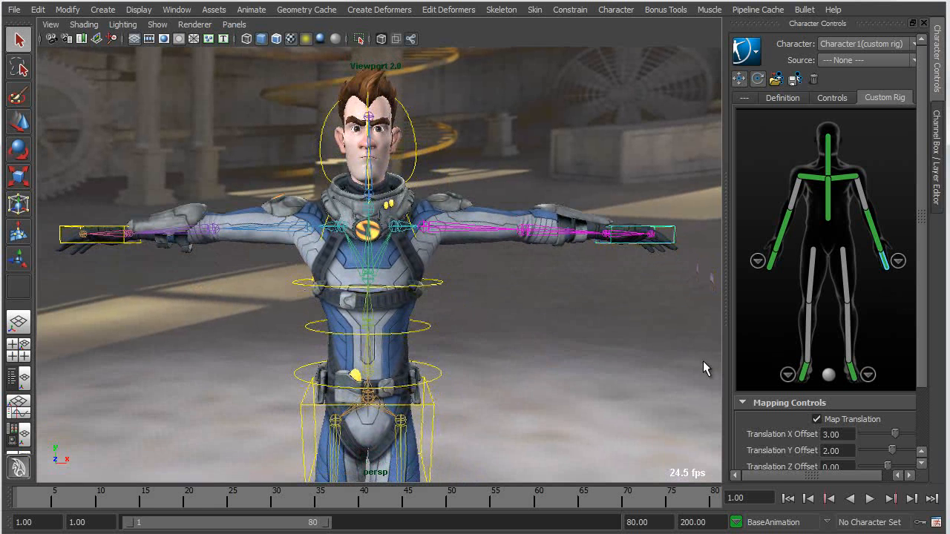
View the assignment options for the left foot effector and dismiss them without assigning anything.
middle_click_drag(545, 405, 579, 219, "alt")
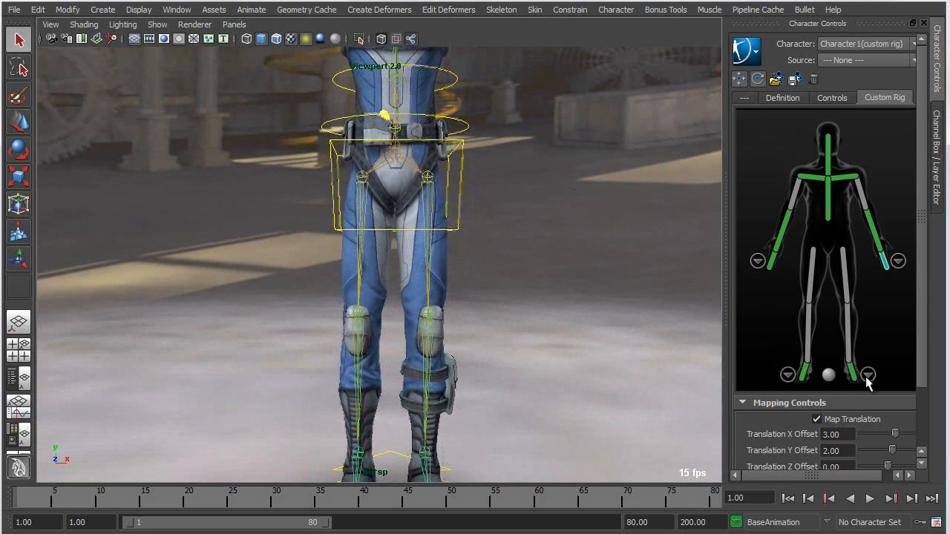
middle_click_drag(489, 333, 497, 214, "alt")
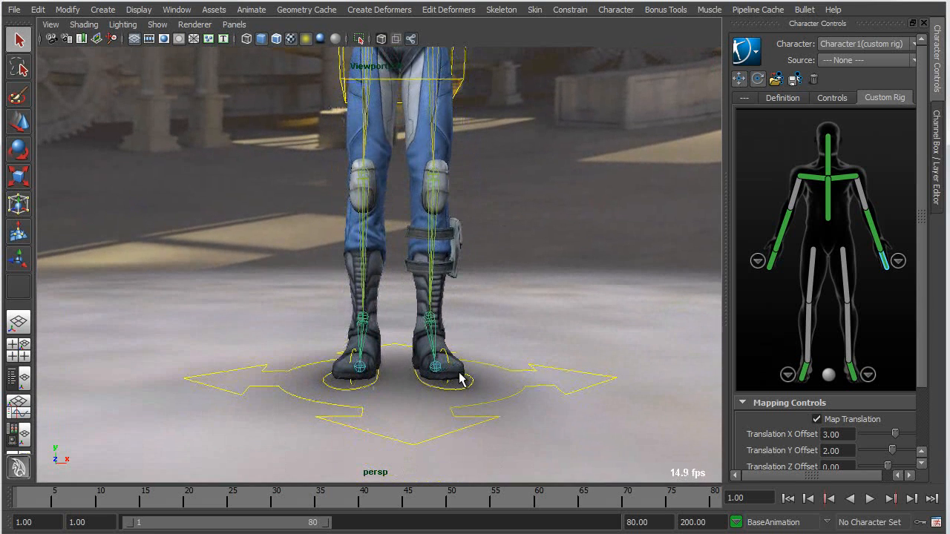
right_click(853, 370)
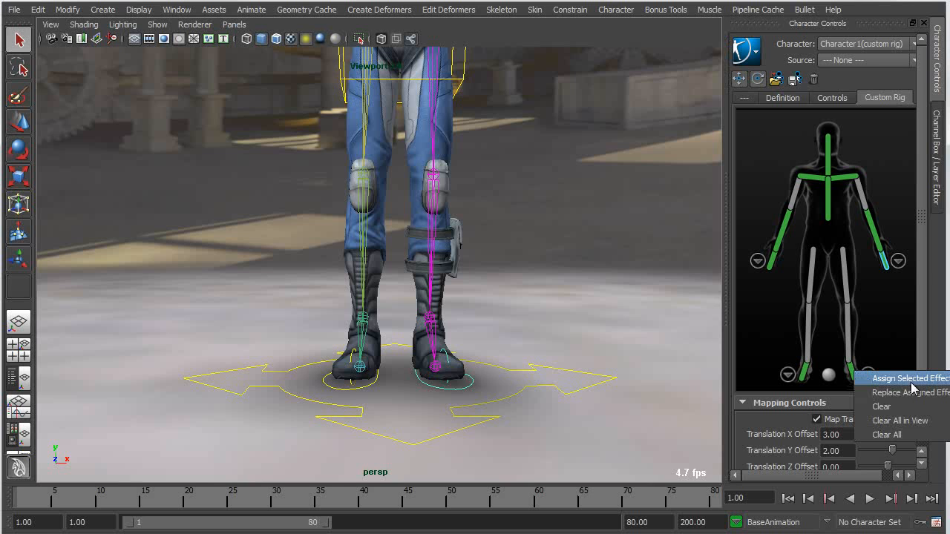
left_click(611, 226)
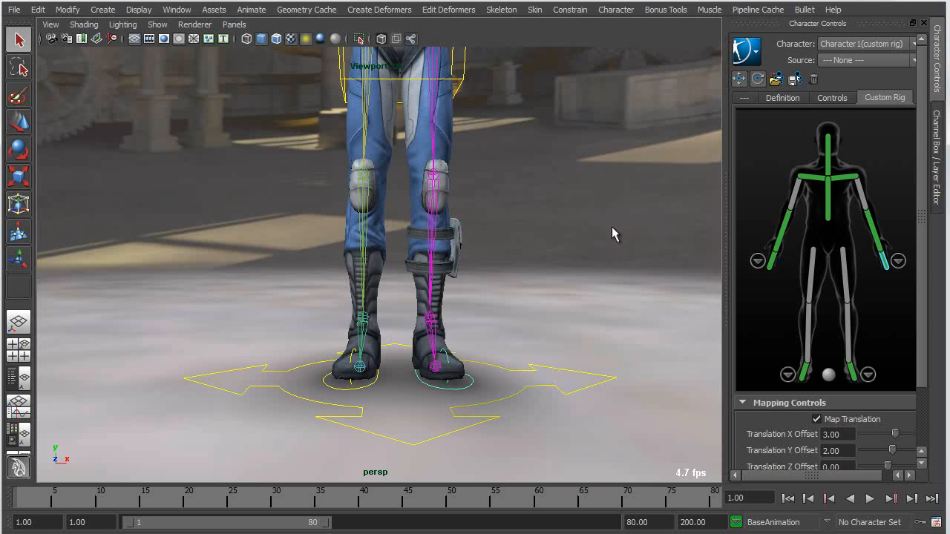
Select the left hand effector, lower and rotate its control beside the torso, and show its translation and rotation mapping offsets.
right_click_drag(572, 327, 409, 277, "alt")
middle_click_drag(409, 277, 409, 383, "alt")
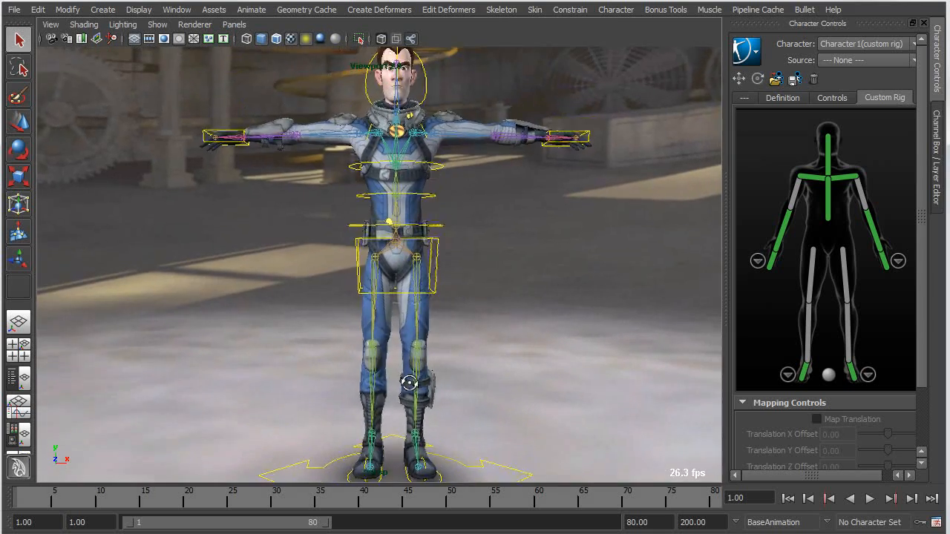
left_click_drag(409, 384, 430, 378, "alt")
right_click_drag(431, 378, 427, 372, "alt")
left_click_drag(426, 372, 379, 375, "alt")
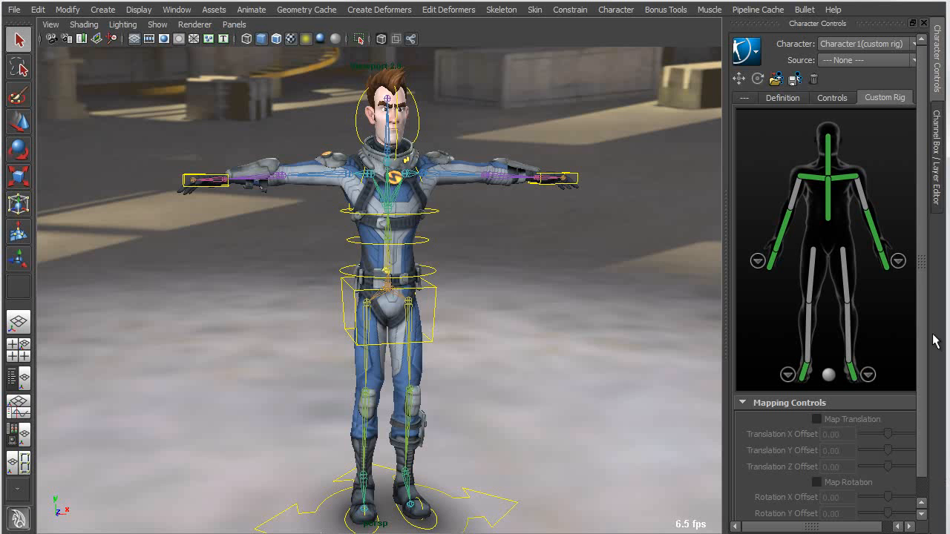
left_click(885, 261)
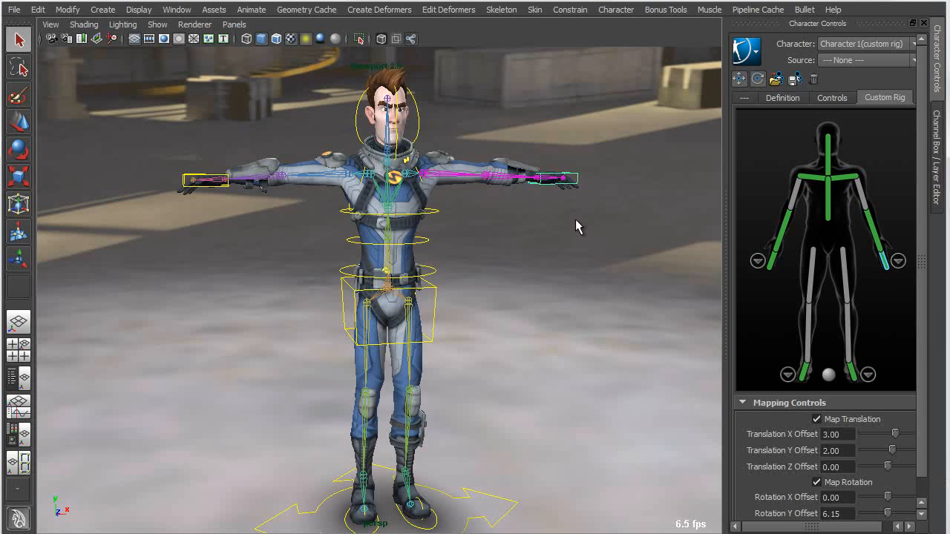
middle_click_drag(576, 222, 562, 248, "alt")
key("w")
left_click_drag(522, 201, 468, 249)
key("e")
left_click_drag(534, 181, 569, 247)
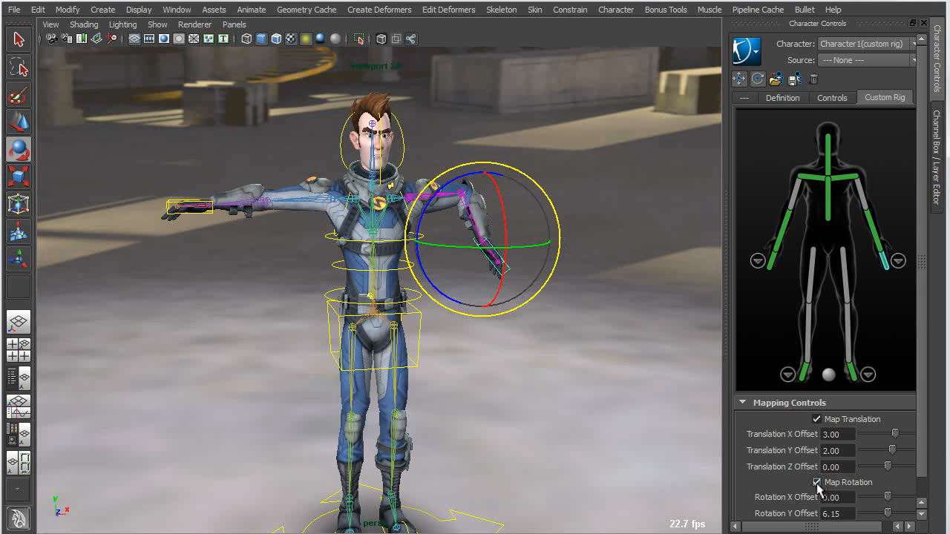
scroll(923, 420, "down", 1)
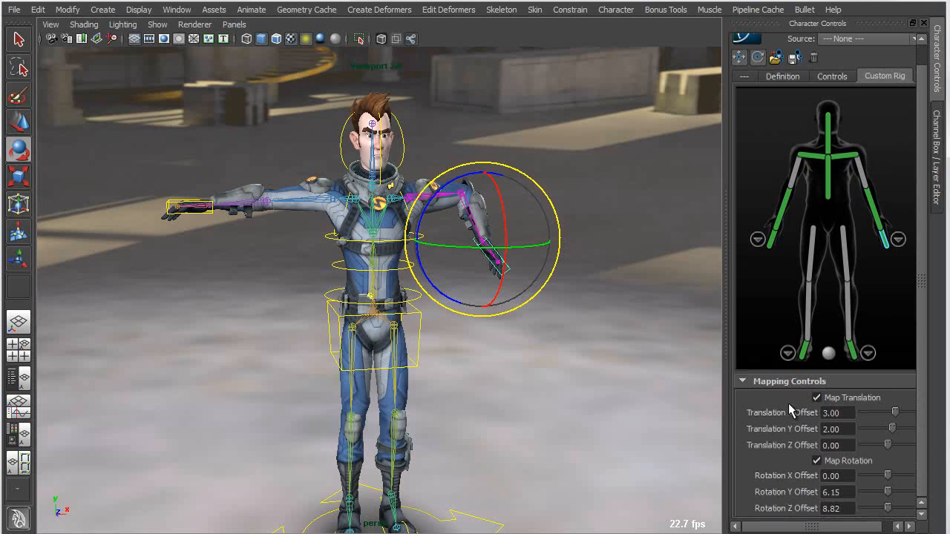
Undo the last two pose changes made to the left hand control.
right_click_drag(539, 338, 547, 343, "alt")
key("ctrl+z")
key("ctrl+z")
middle_click_drag(466, 413, 468, 371, "alt")
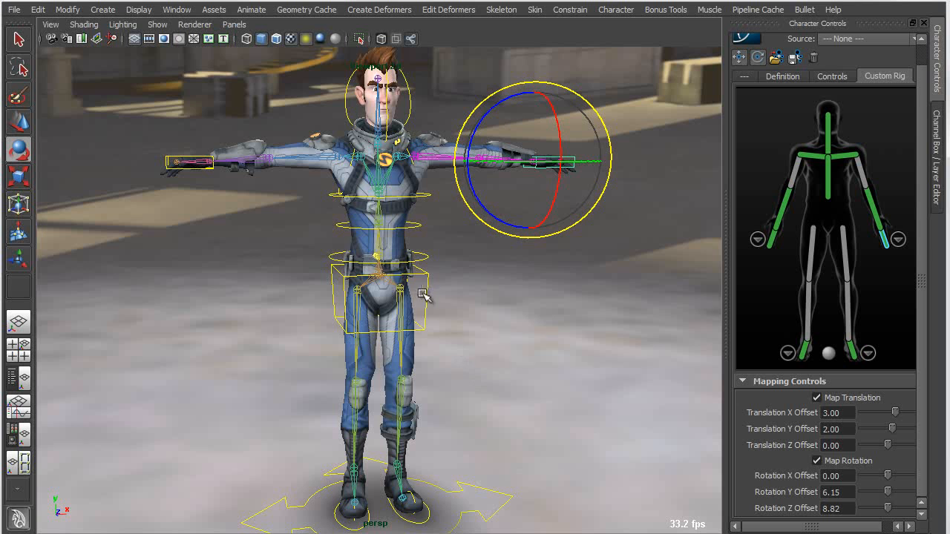
Select the hips and head controls of the rig in turn, and clear the selection.
left_click(445, 311)
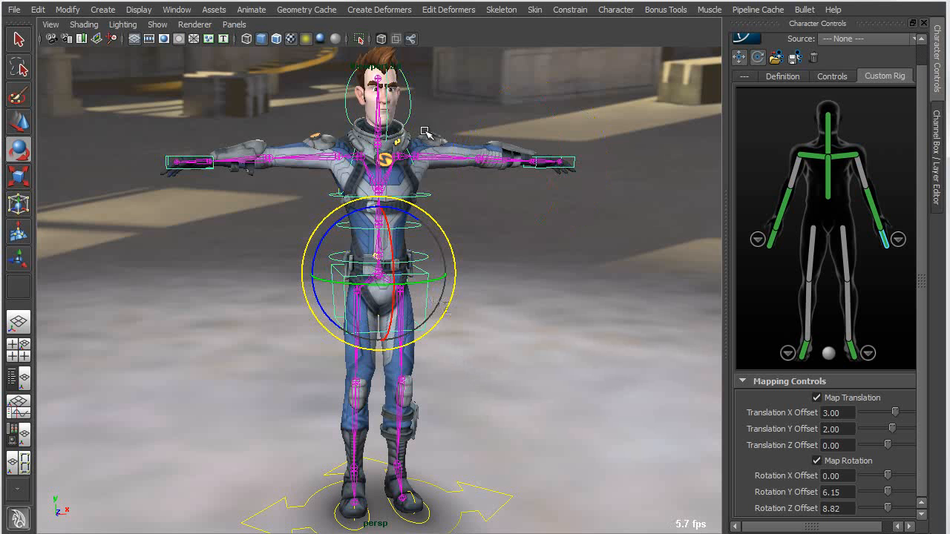
left_click(459, 130)
left_click(404, 100)
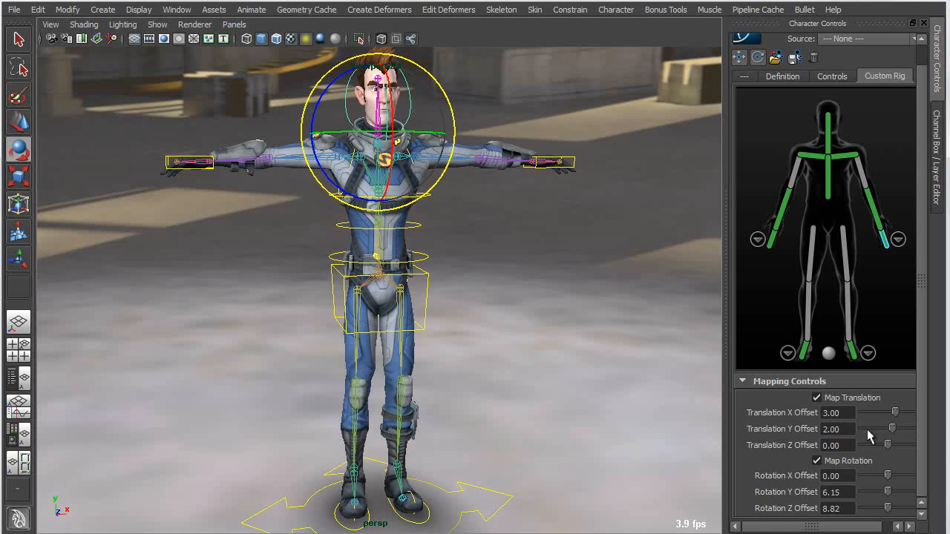
mouse_move(432, 484)
middle_mouse_down("alt")
mouse_move(446, 437)
mouse_move(435, 502)
middle_mouse_up("alt")
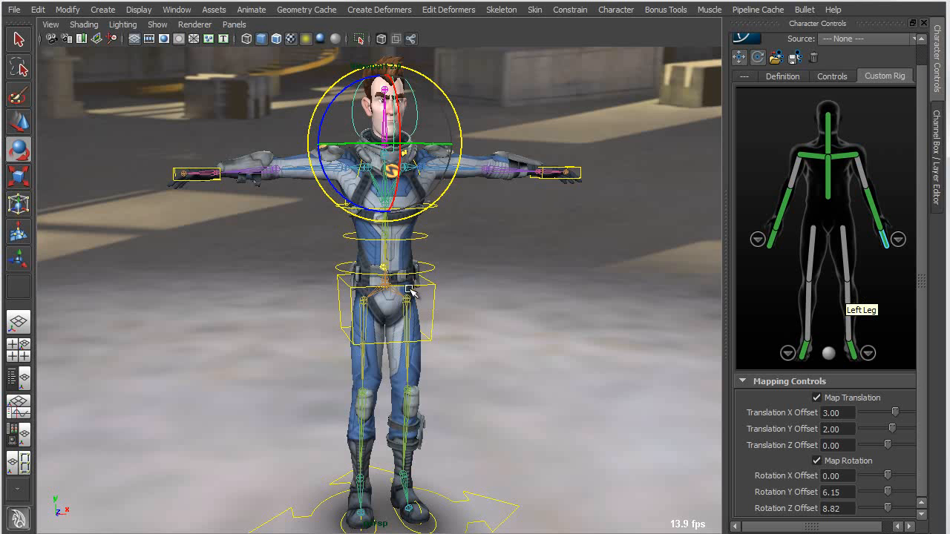
left_click_drag(410, 289, 396, 290, "alt")
middle_click_drag(396, 290, 418, 297, "alt")
left_click(545, 340)
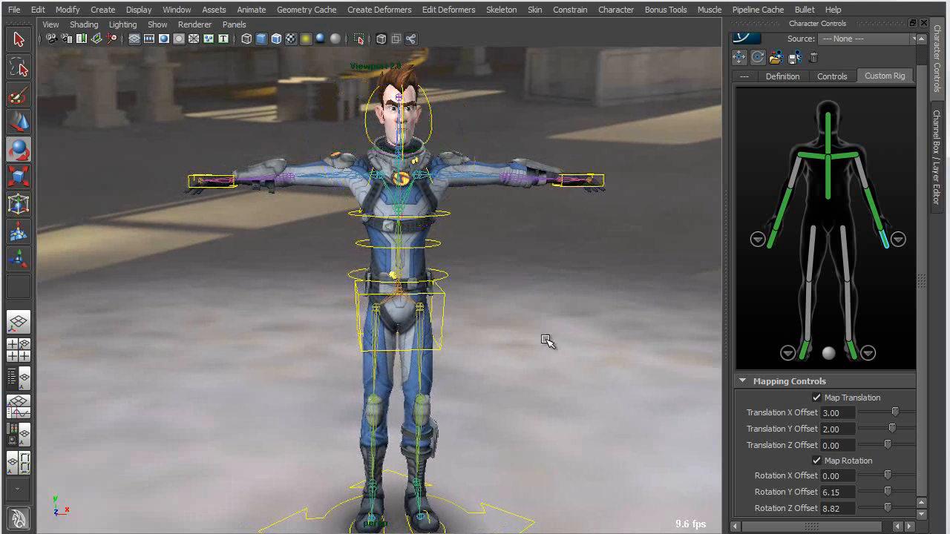
right_click_drag(520, 413, 458, 399, "alt")
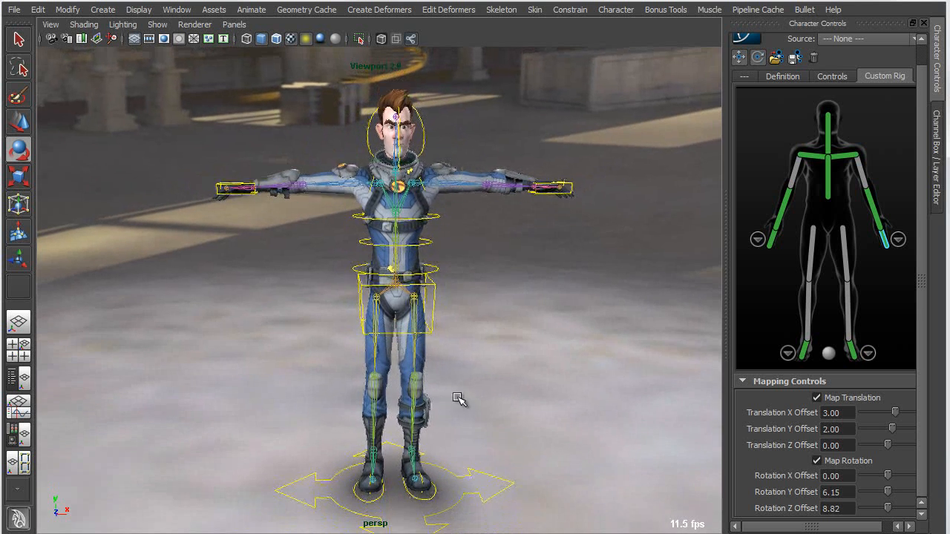
Import the cartwheel.ma motion capture example from the Visor's Mocap Examples into the scene and put the Visor away.
scroll(919, 130, "up", 1)
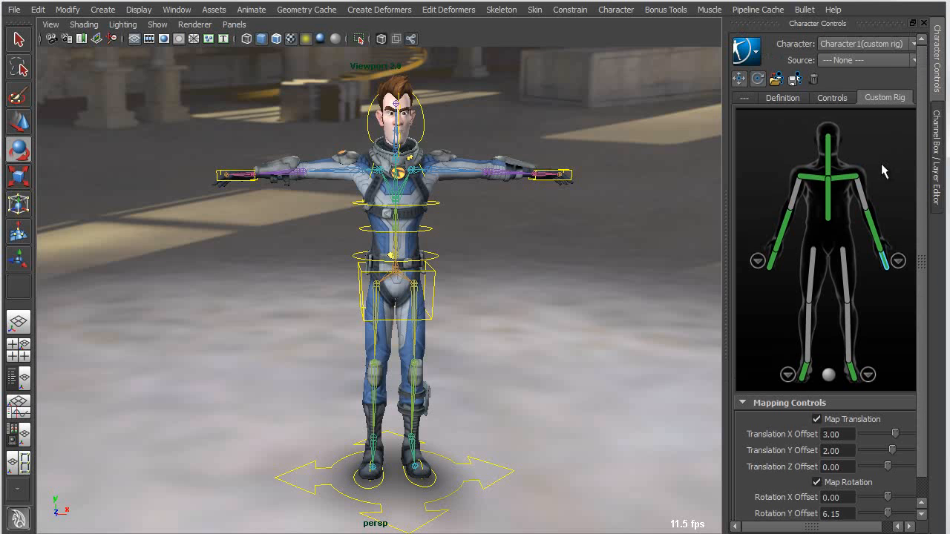
left_click(176, 10)
mouse_move(176, 33)
left_click(383, 80)
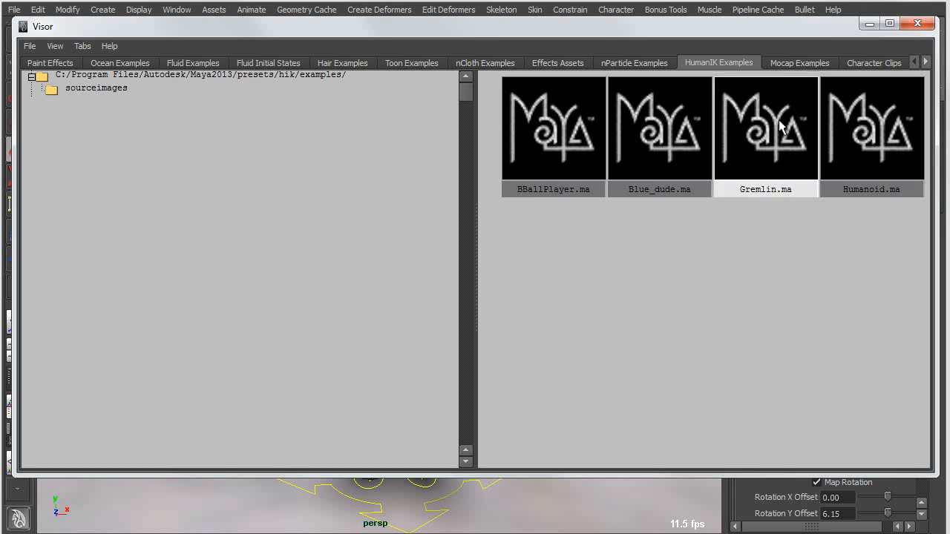
left_click(796, 64)
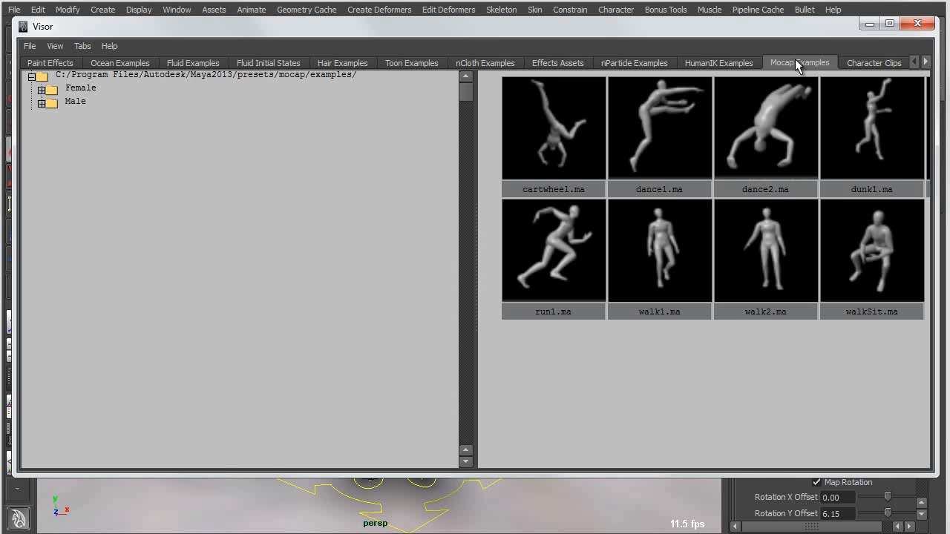
left_click_drag(558, 128, 186, 515)
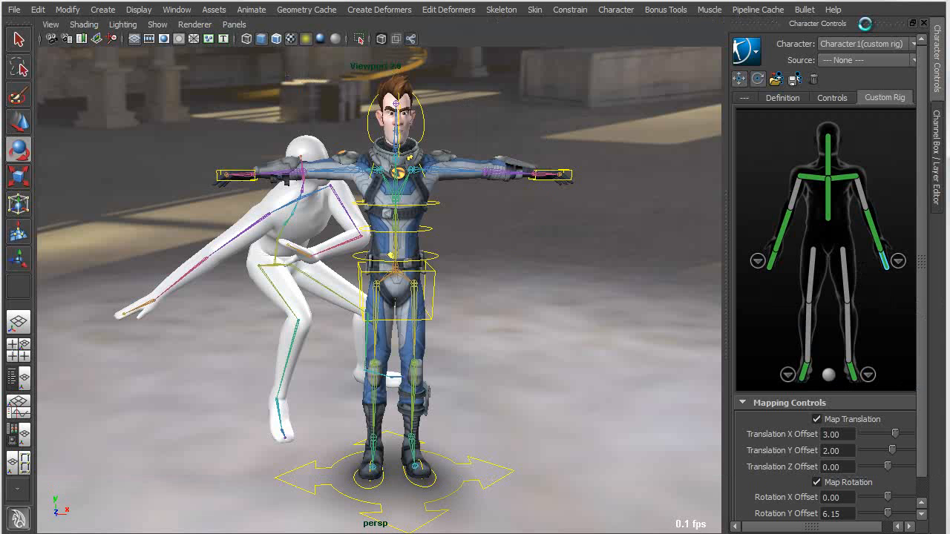
left_click(870, 24)
Play and stop the imported cartwheel motion to preview the mocap figure beside the character.
right_click_drag(461, 410, 422, 403, "alt")
left_click_drag(422, 403, 384, 399, "alt")
key("alt+v")
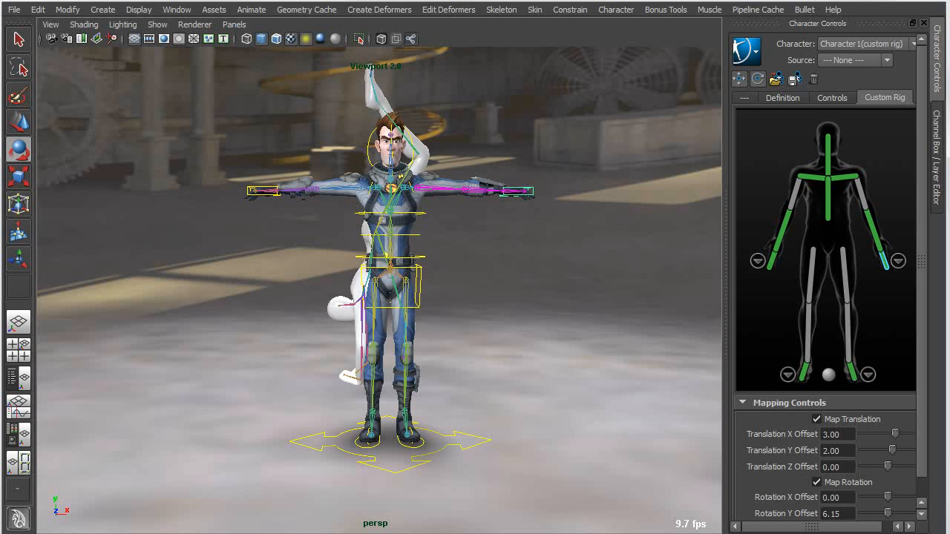
key("alt+v")
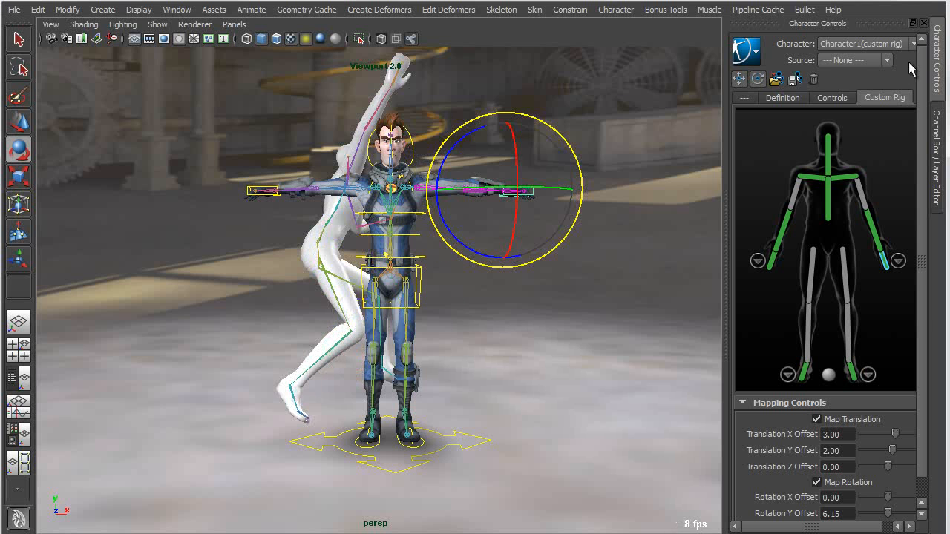
Set the source of Character1 to MocapExample and watch the retargeted cartwheel until playback is stopped.
left_click(839, 61)
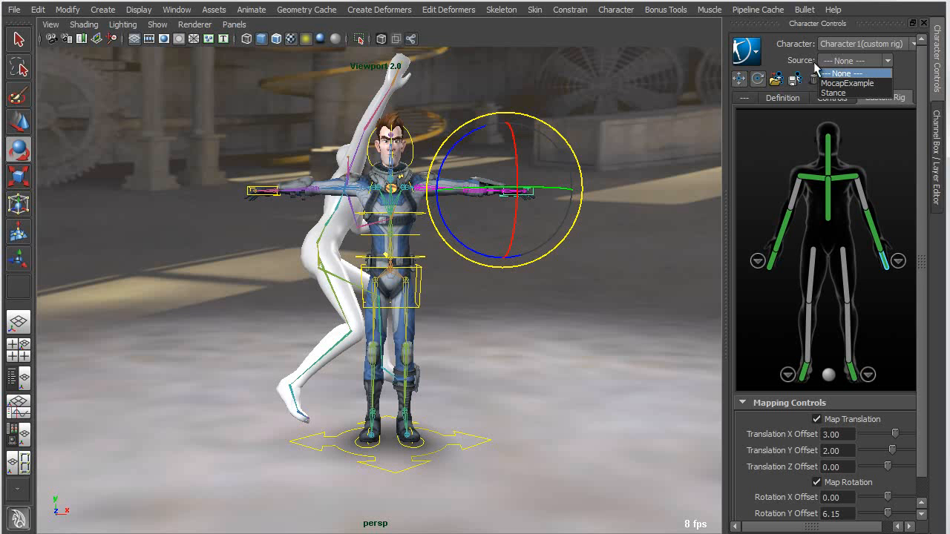
left_click(848, 83)
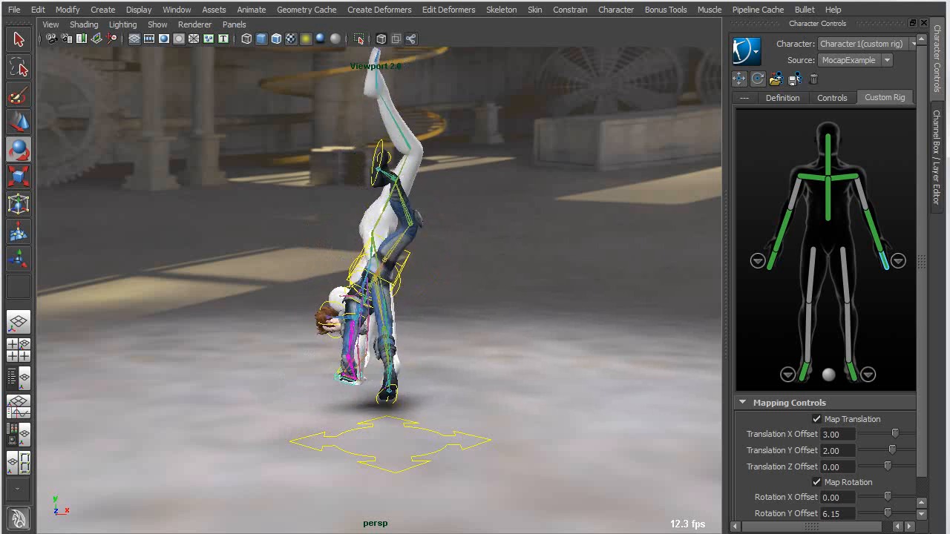
key("Escape")
Select the rig's reference effector and move the character's main floor control sideways, away from the mocap figure.
left_click(830, 378)
left_click_drag(452, 431, 519, 475)
key("w")
left_click_drag(437, 441, 637, 433)
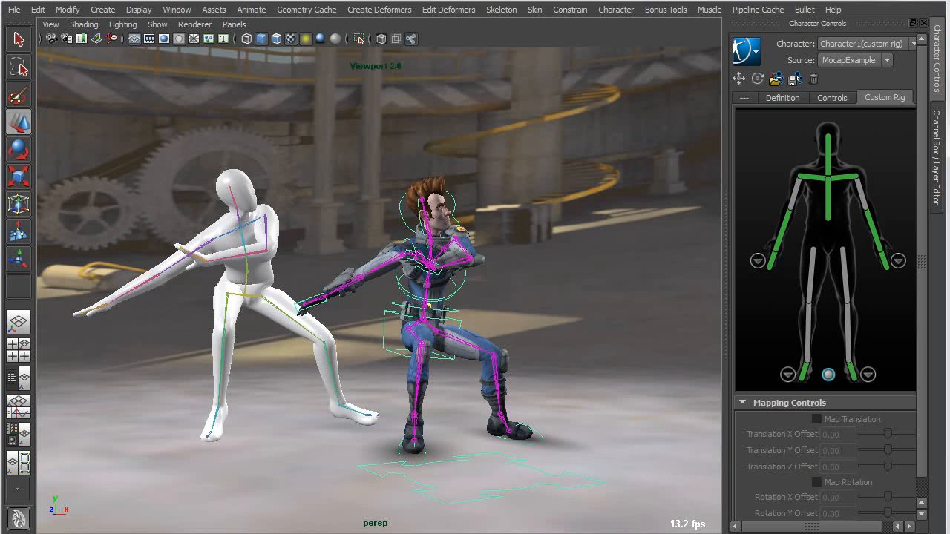
right_click_drag(285, 458, 320, 457, "alt")
middle_click_drag(320, 457, 348, 442, "alt")
right_click_drag(347, 442, 364, 435, "alt")
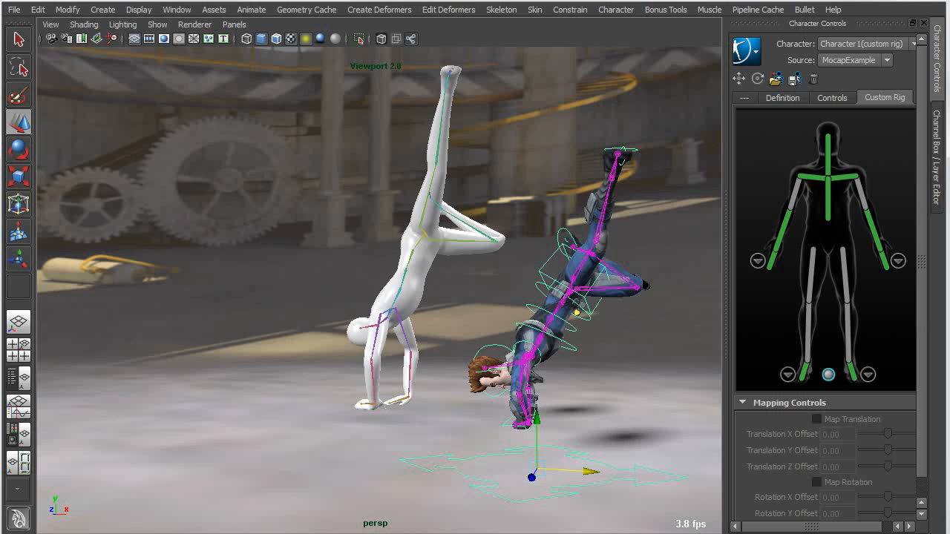
Move the main control farther from the mocap figure and scrub the animation to a handstand frame showing both figures' hands.
left_click_drag(534, 443, 401, 442, "alt")
middle_click_drag(401, 442, 396, 407, "alt")
left_click_drag(162, 440, 2, 440)
middle_click_drag(534, 431, 420, 462, "alt")
left_click_drag(419, 461, 395, 479, "alt")
middle_click_drag(395, 479, 520, 452, "alt")
left_click_drag(520, 452, 490, 456, "alt")
key("k")
mouse_move(545, 447)
left_mouse_down()
mouse_move(322, 454)
mouse_move(541, 447)
mouse_move(521, 451)
mouse_move(531, 450)
left_mouse_up()
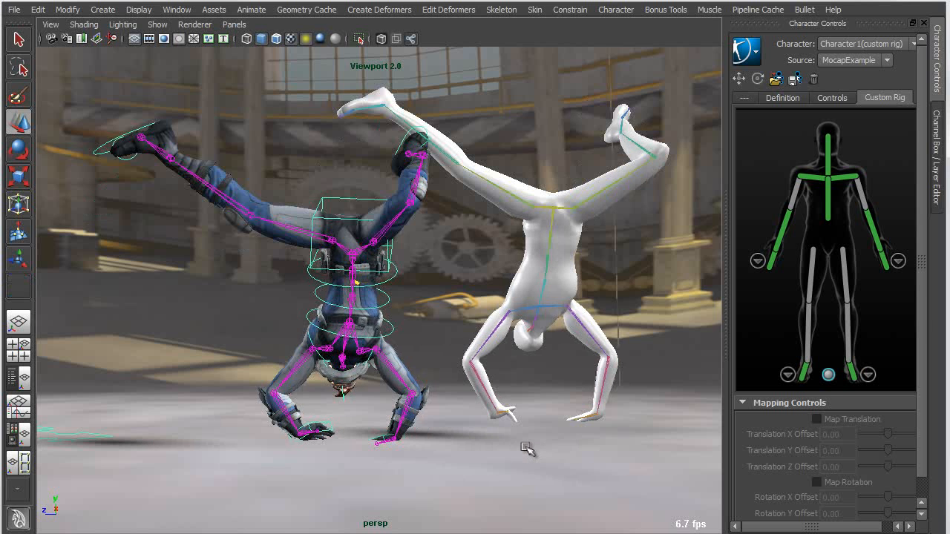
Select both hand effectors in the HumanIK controls and set their IK Blend T and IK Blend R to 1.00.
left_click(829, 99)
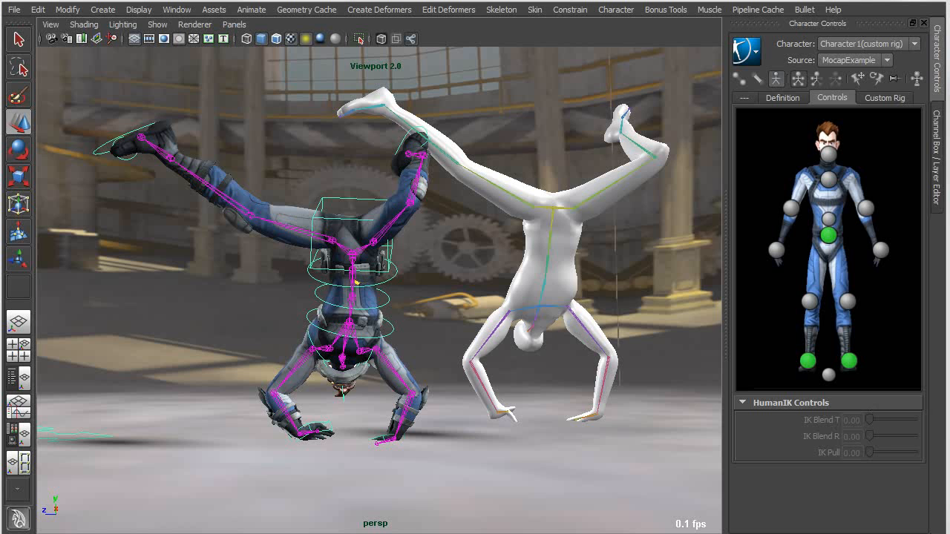
left_click(776, 252)
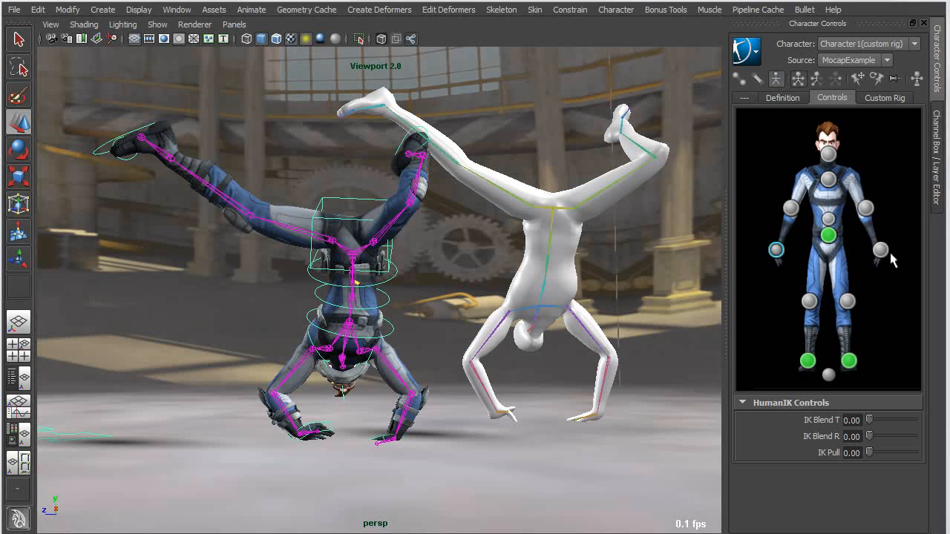
left_click(776, 251, "shift")
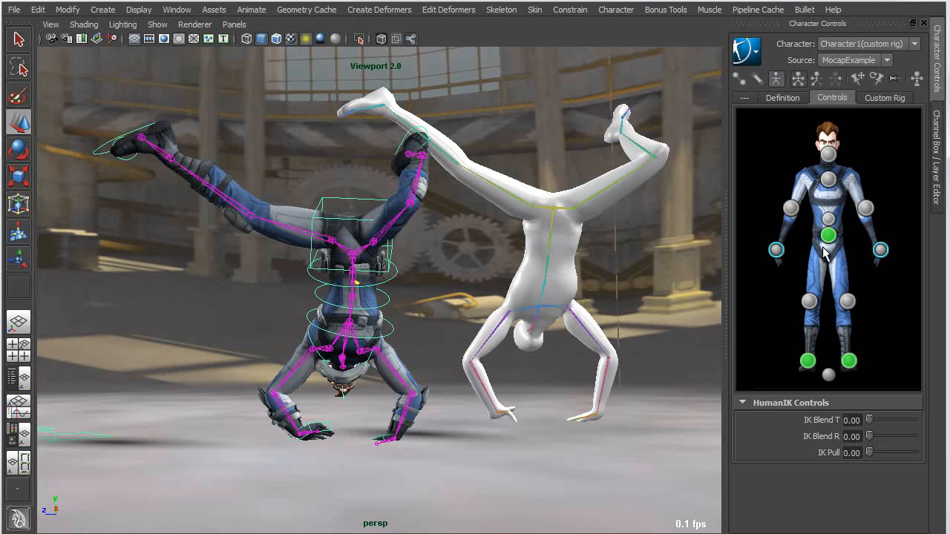
left_click(879, 98)
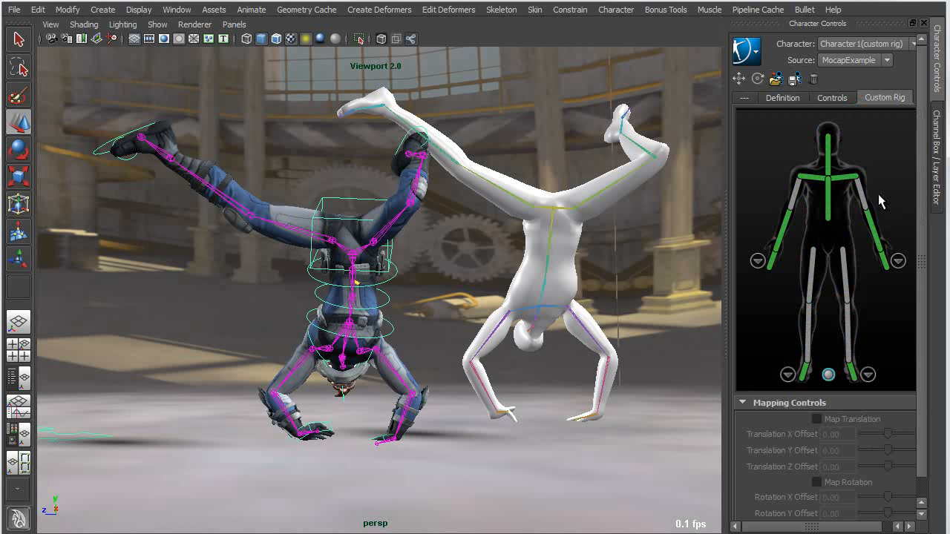
left_click(831, 98)
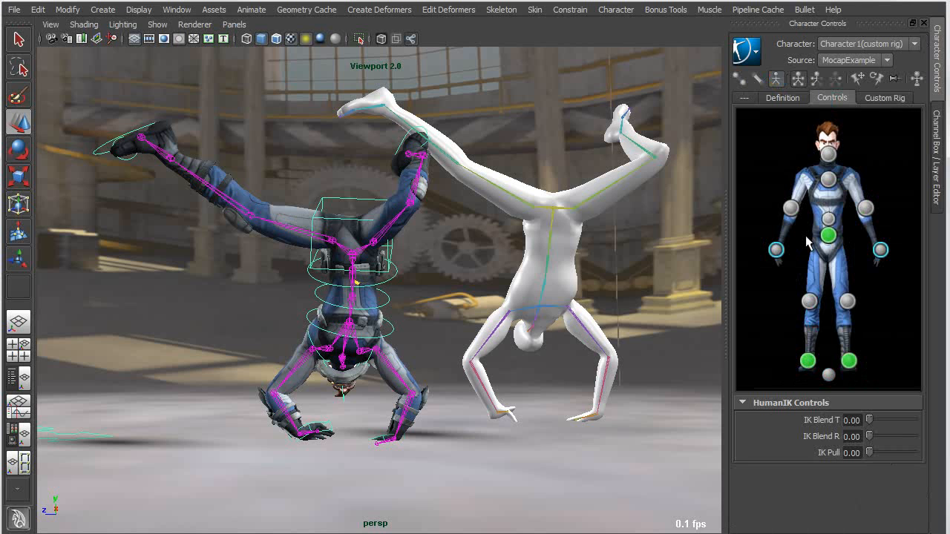
left_click_drag(870, 418, 941, 424)
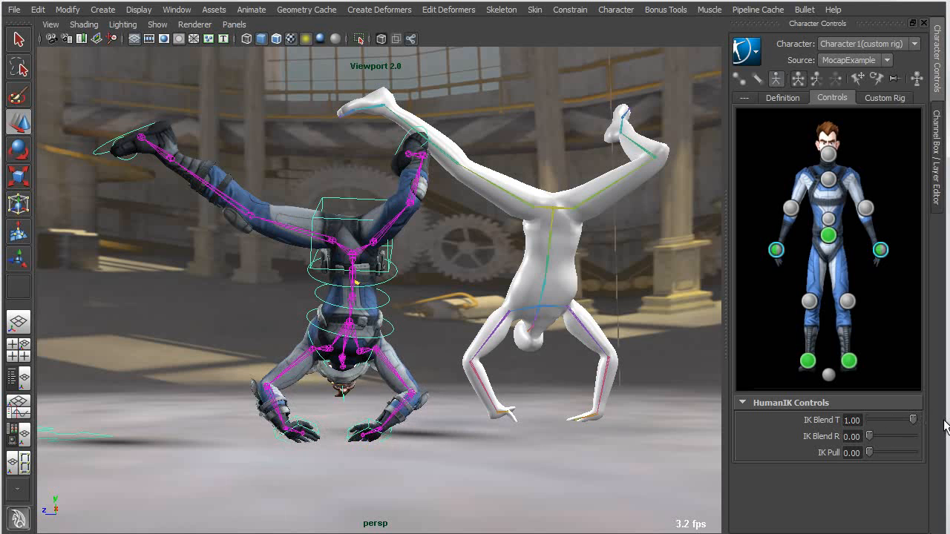
left_click_drag(869, 437, 927, 438)
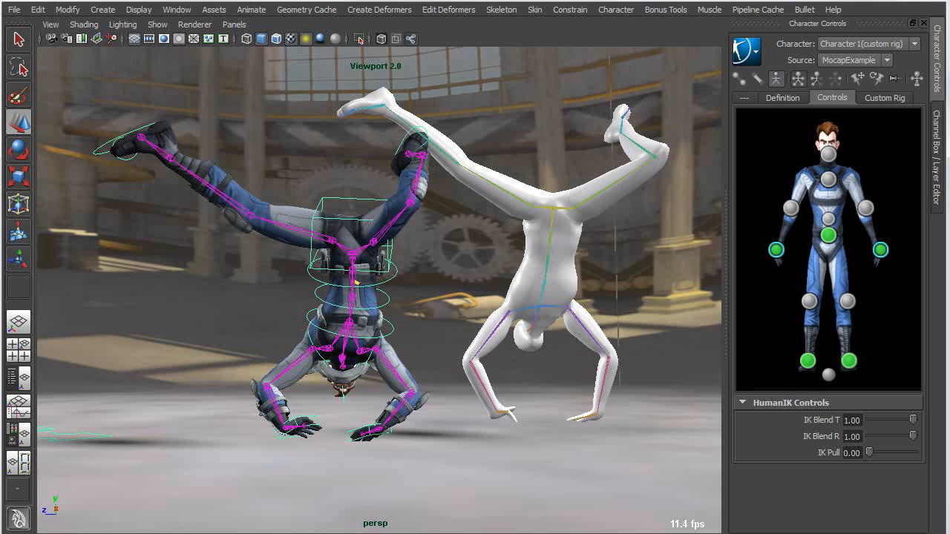
Try to move the mocap skeleton's hips joint and rotate its bent knee joint.
left_click(544, 196)
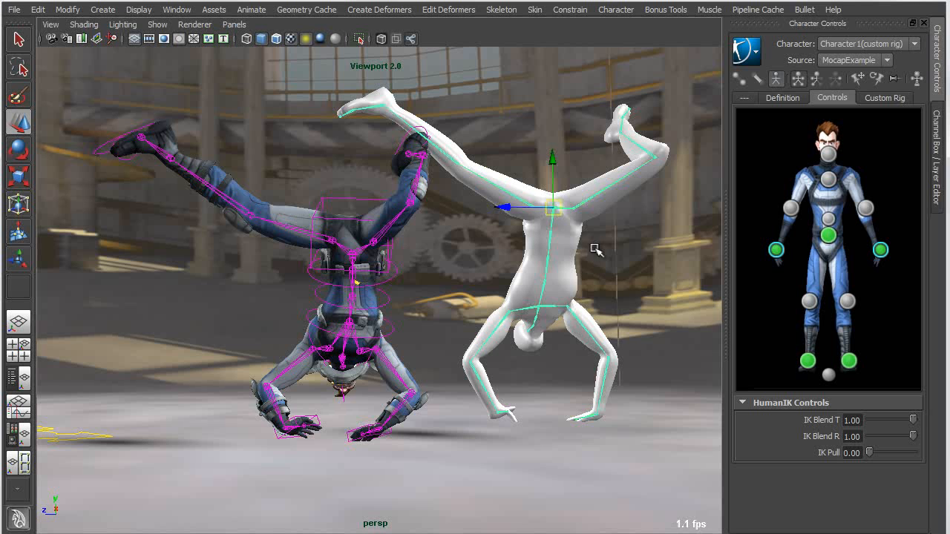
mouse_move(553, 207)
left_mouse_down()
mouse_move(555, 256)
mouse_move(554, 176)
mouse_move(553, 241)
mouse_move(552, 192)
left_mouse_up()
left_click(654, 157)
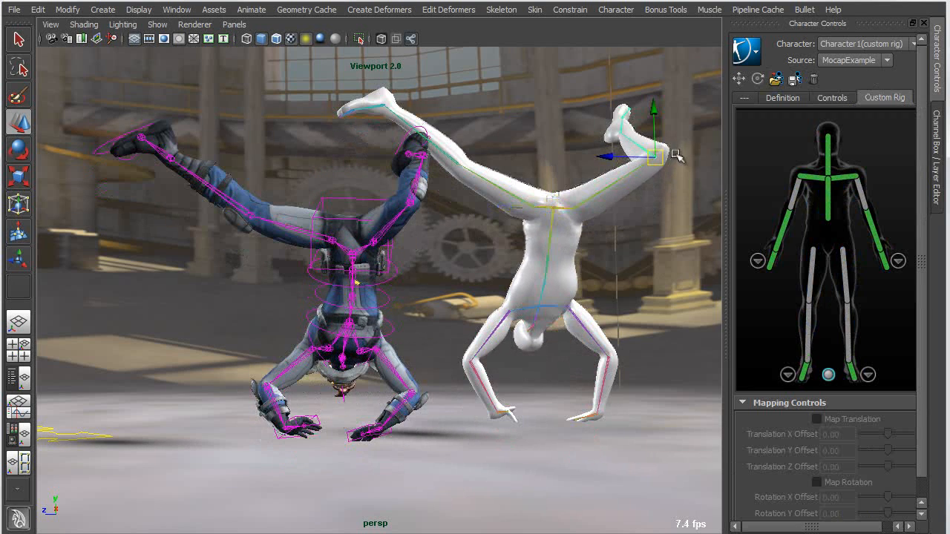
key("e")
left_click_drag(706, 165, 645, 221)
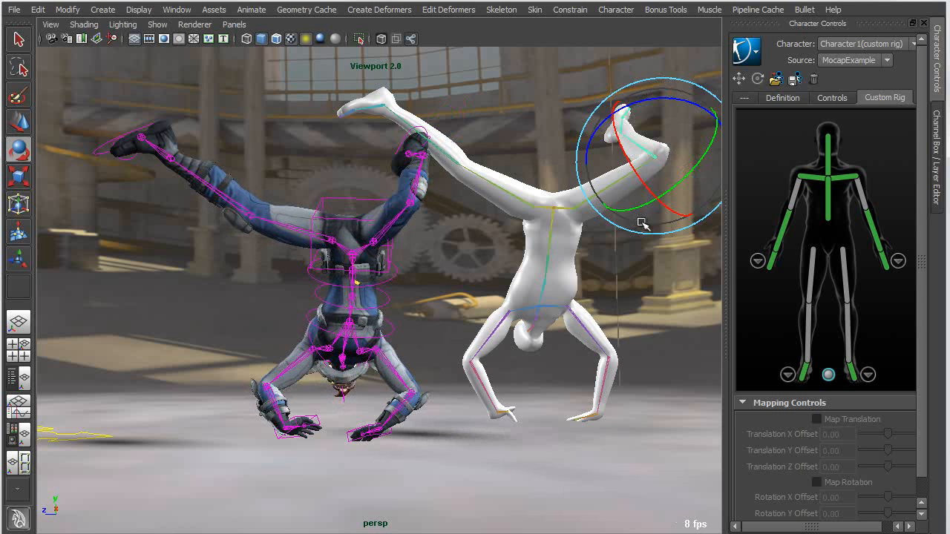
Display the character's HIKproperties1 attributes and look over the Solving settings.
left_click(748, 51)
mouse_move(787, 87)
left_click(949, 245)
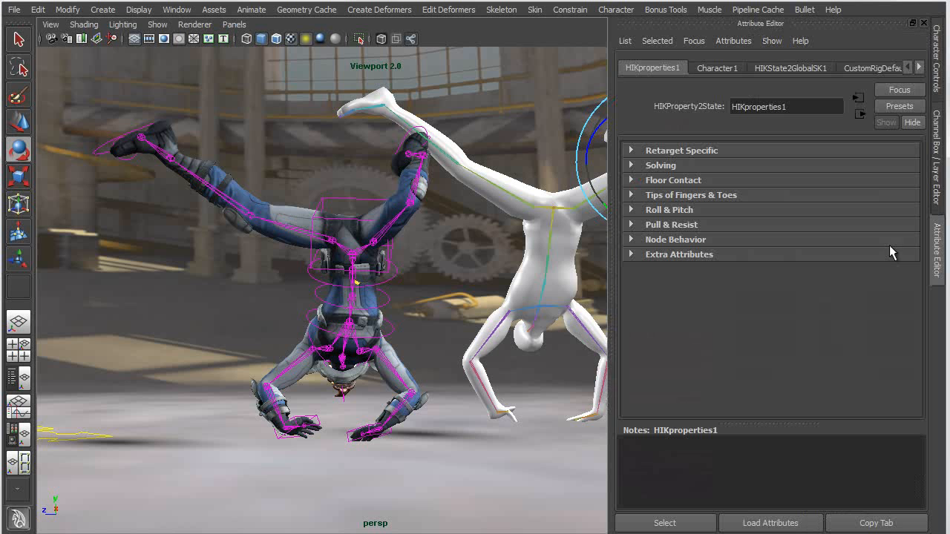
left_click(632, 165)
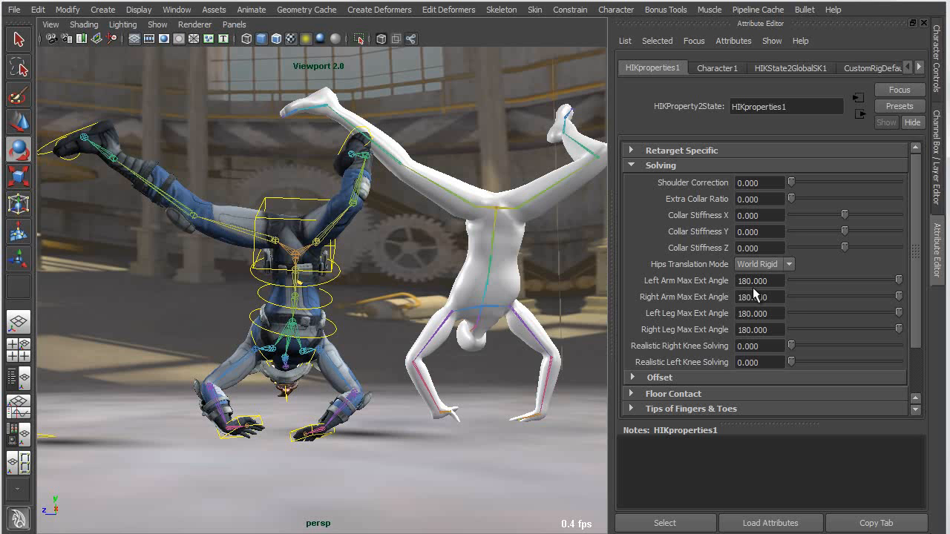
left_click(632, 166)
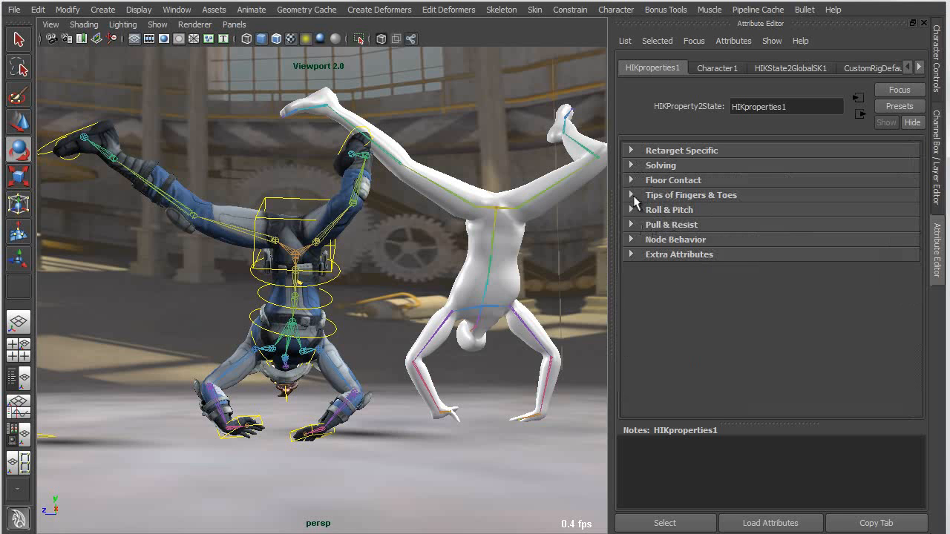
Turn on Hand Floor Contact in the Hands section of the character's Floor Contact settings.
left_click(632, 181)
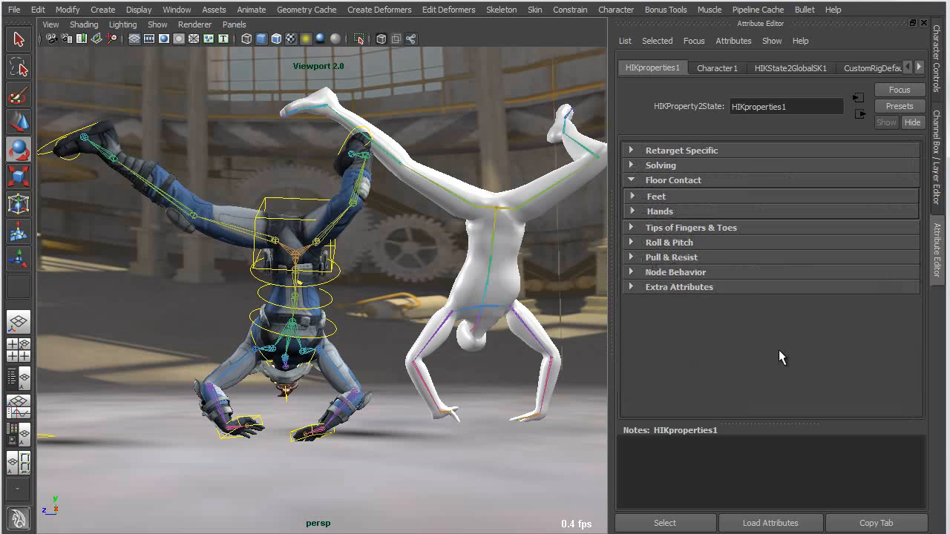
left_click(633, 213)
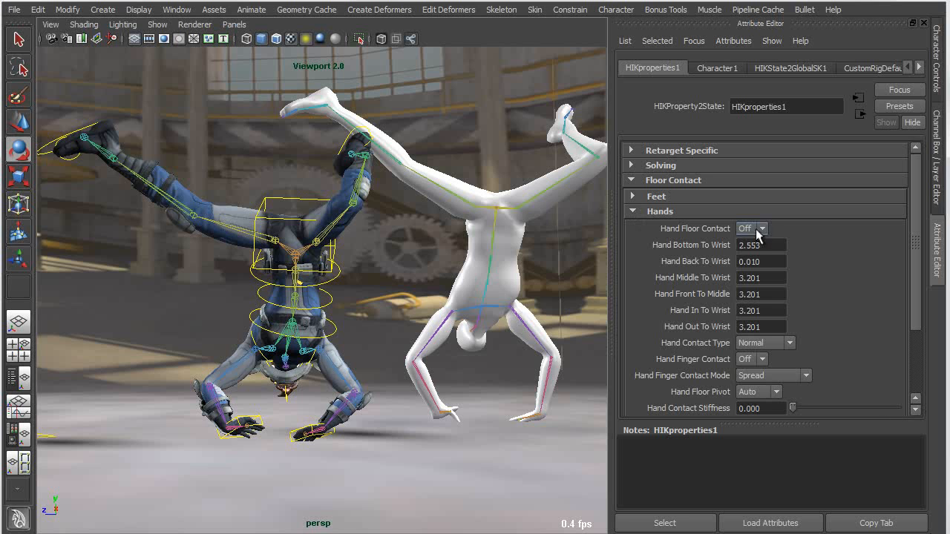
left_click(758, 230)
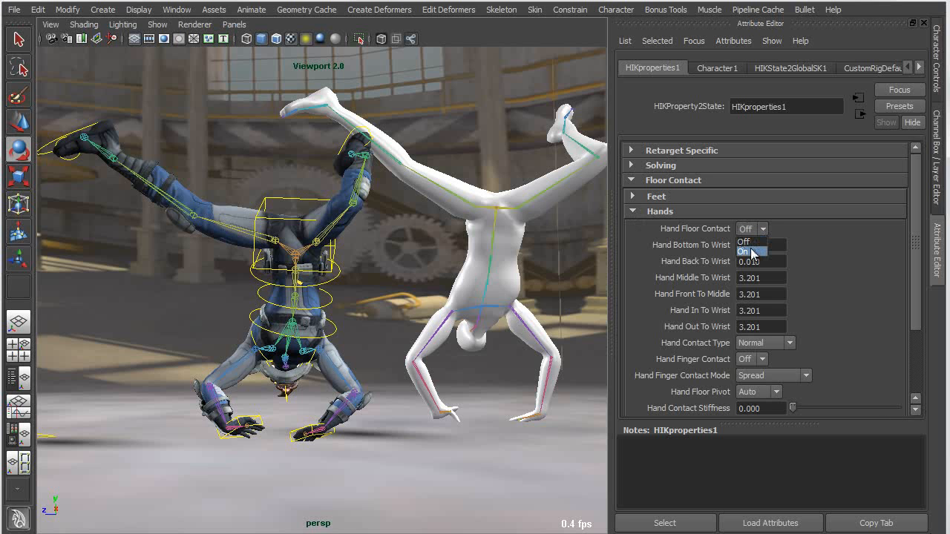
left_click(751, 253)
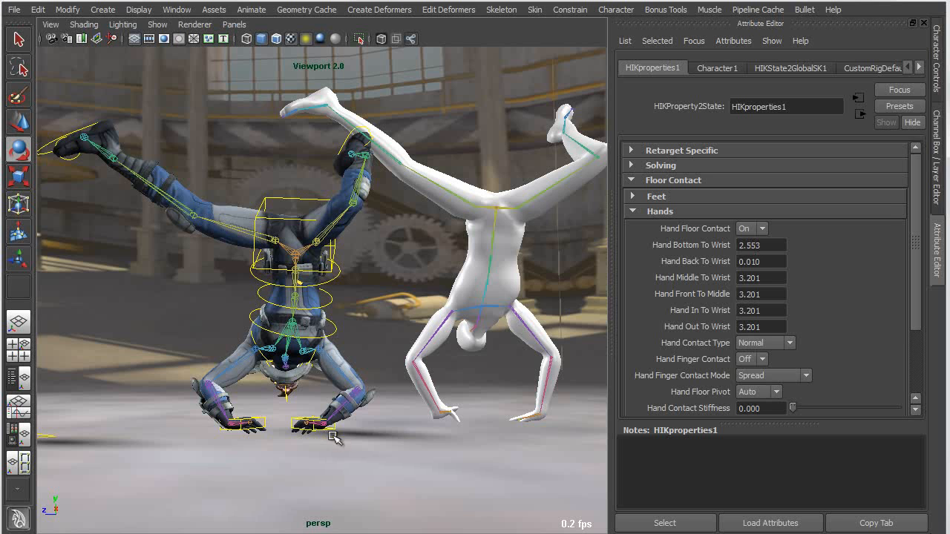
Try to move the mocap skeleton's hips joint with hand floor contact turned on, and undo the move.
left_click(497, 208)
key("w")
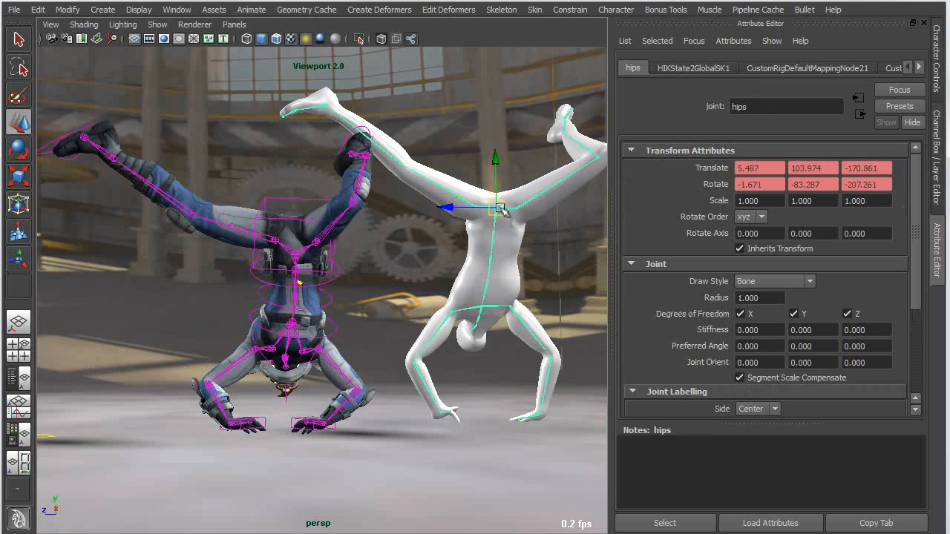
mouse_move(497, 208)
left_mouse_down()
mouse_move(499, 160)
mouse_move(493, 245)
mouse_move(495, 207)
left_mouse_up()
left_click_drag(496, 174, 498, 174)
key("ctrl+z")
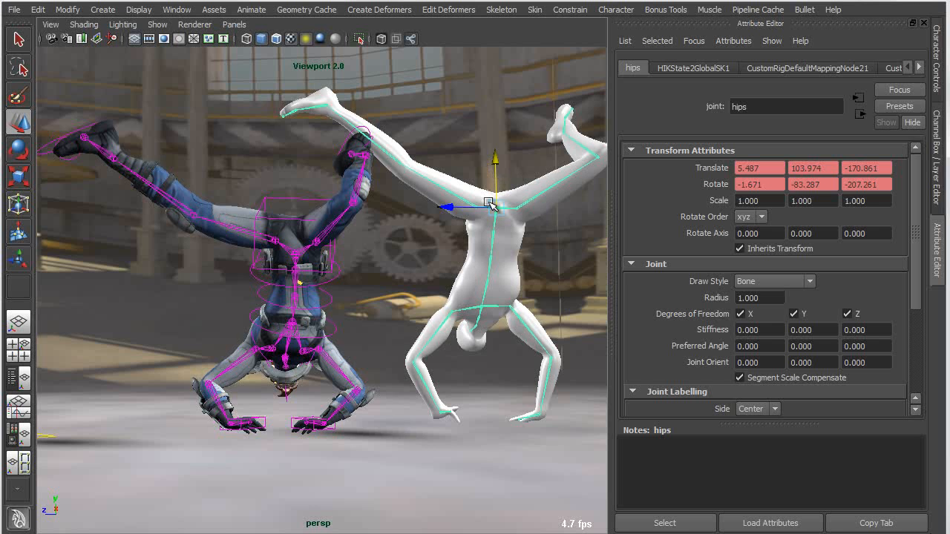
Bake the retargeted MocapExample animation onto Character1's custom rig.
mouse_move(420, 371)
left_mouse_down("alt")
mouse_move(557, 361)
mouse_move(435, 360)
mouse_move(410, 371)
left_mouse_up("alt")
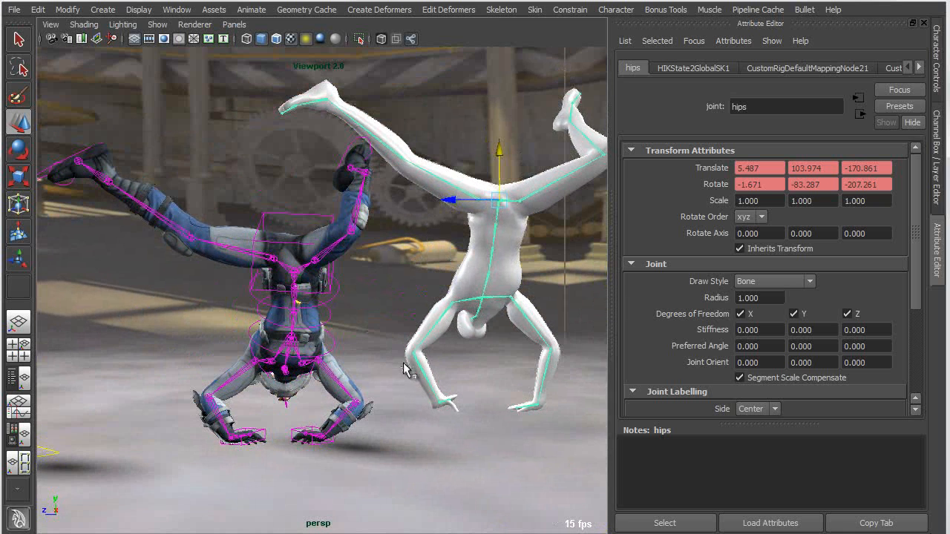
left_click(938, 74)
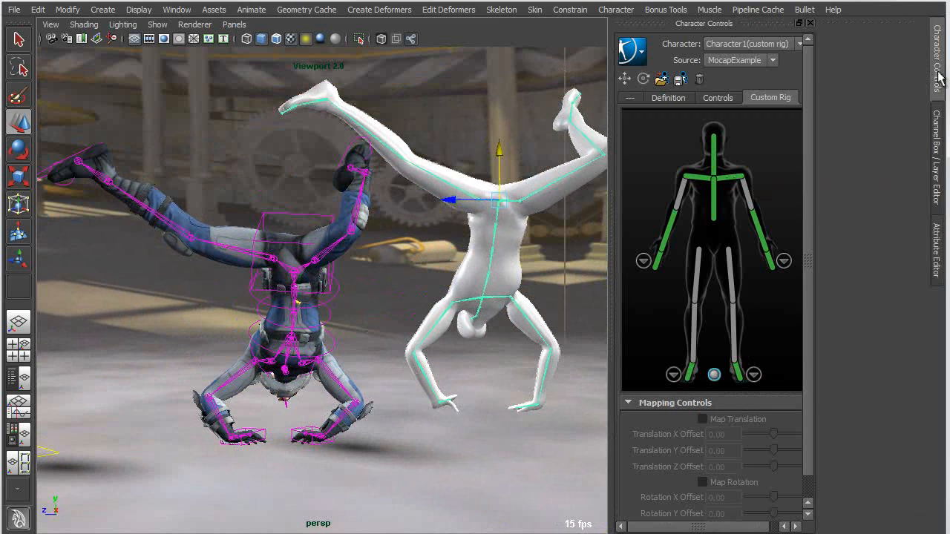
left_click_drag(611, 242, 725, 244)
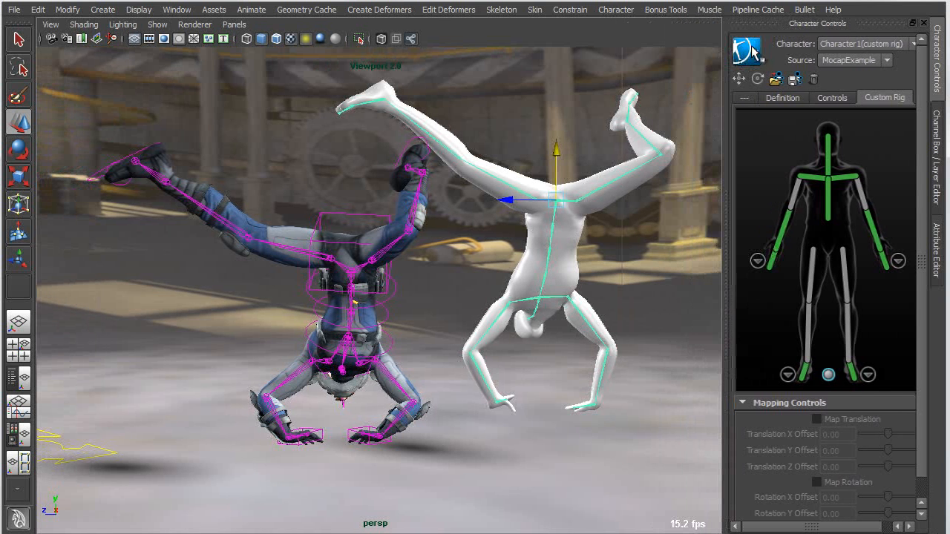
left_click(755, 50)
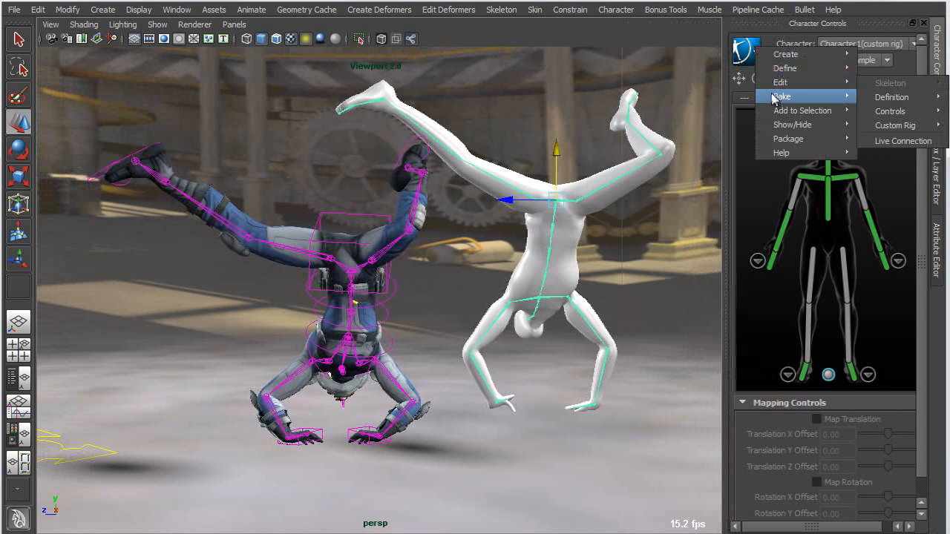
mouse_move(847, 96)
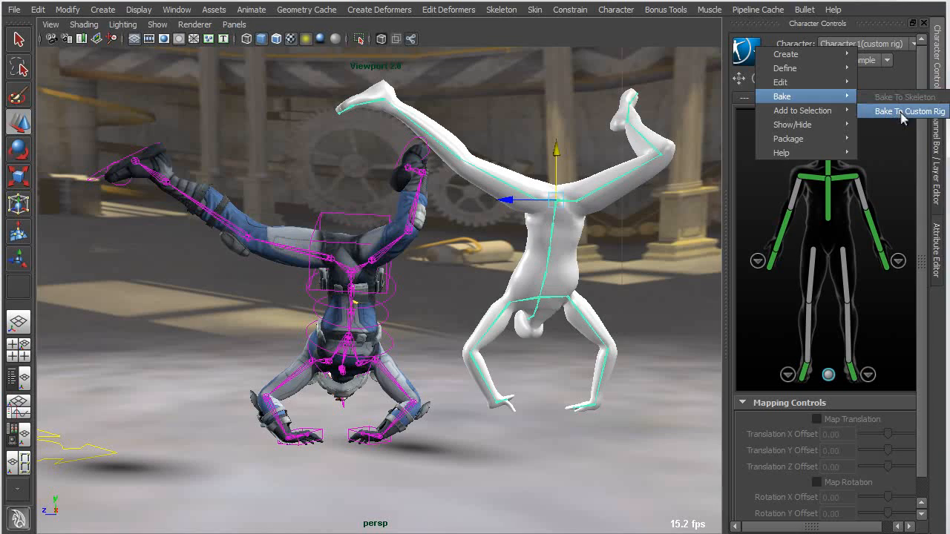
left_click(903, 111)
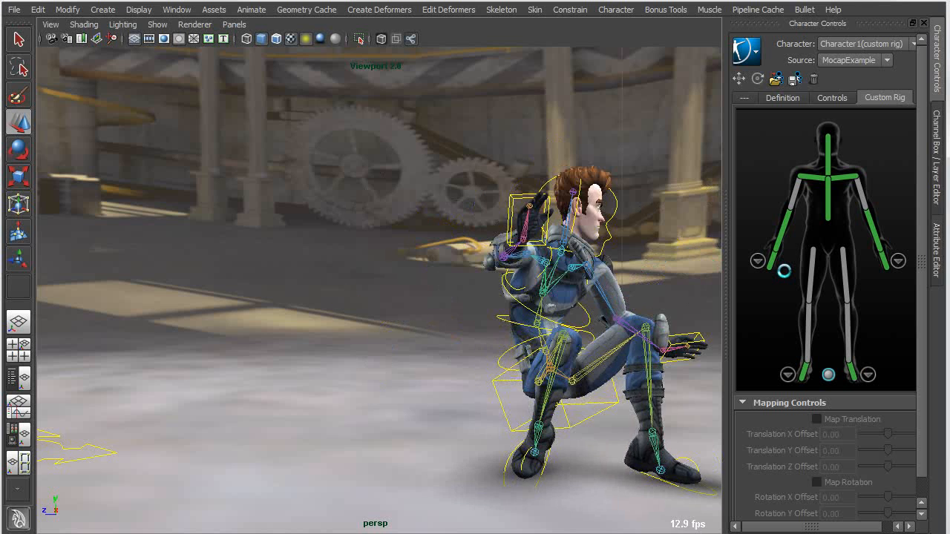
Select the character's raised right hand control and add it to a new animation layer.
left_click_drag(604, 394, 502, 372, "alt")
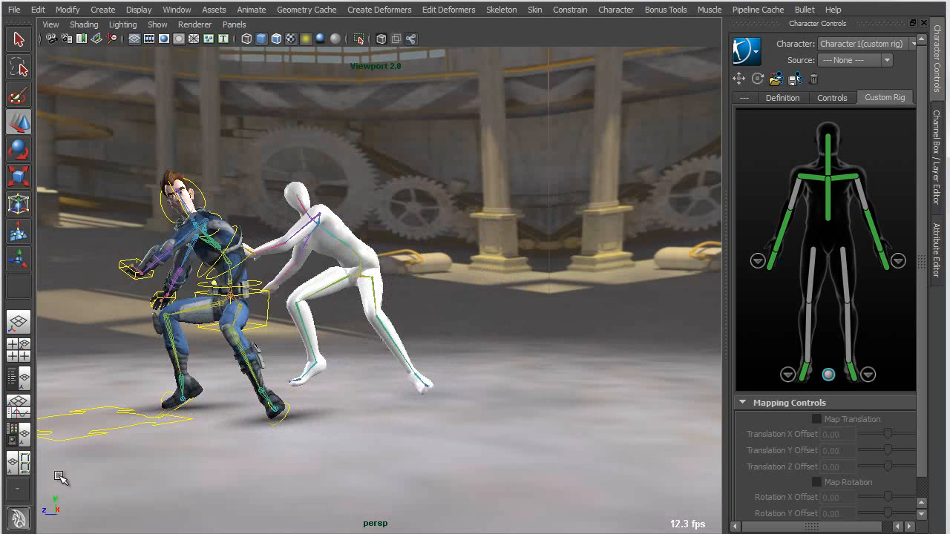
middle_click_drag(229, 320, 318, 329, "alt")
right_click_drag(318, 328, 426, 352, "alt")
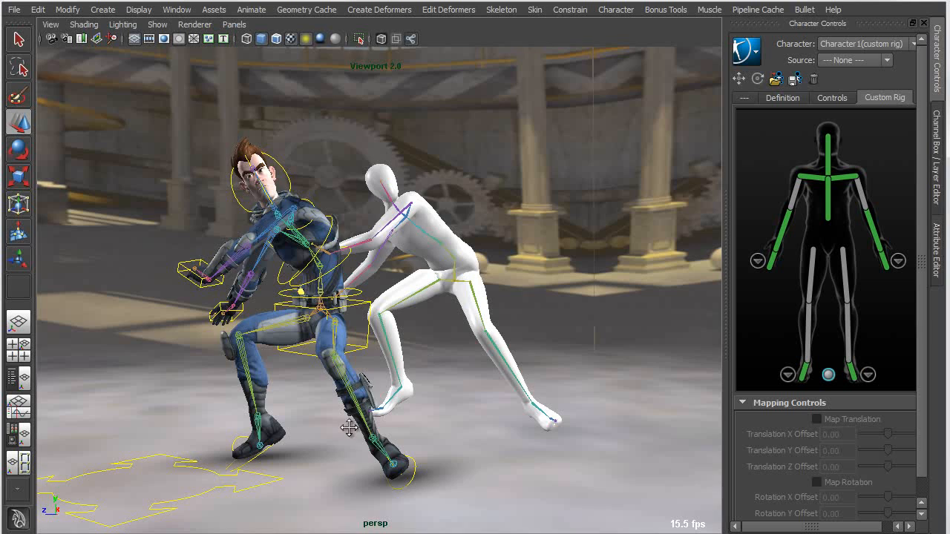
middle_click_drag(349, 428, 347, 391, "alt")
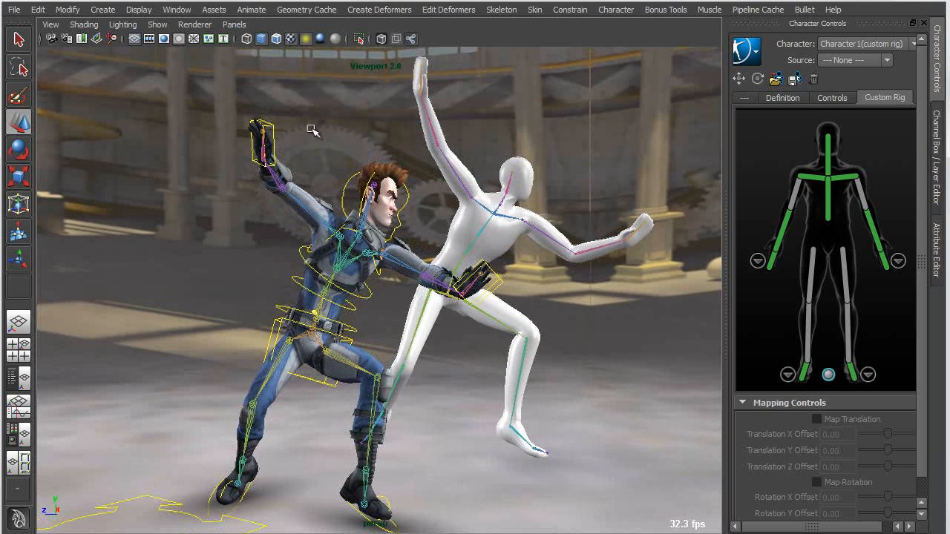
left_click(267, 134)
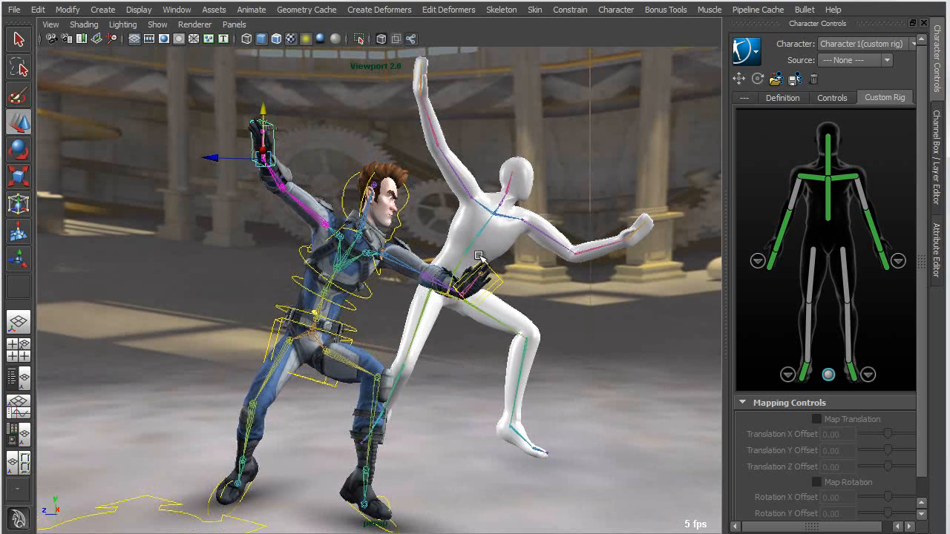
left_click(935, 187)
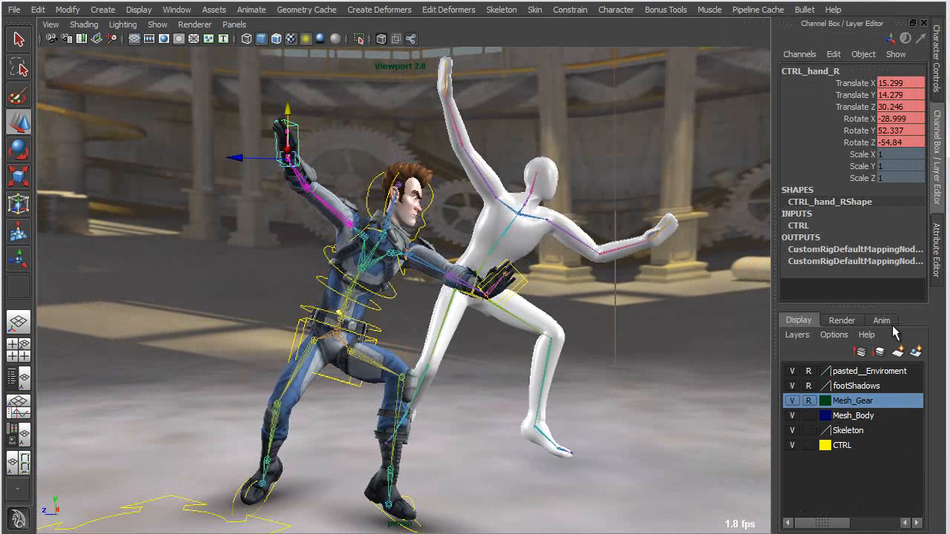
left_click(882, 321)
left_click(893, 373)
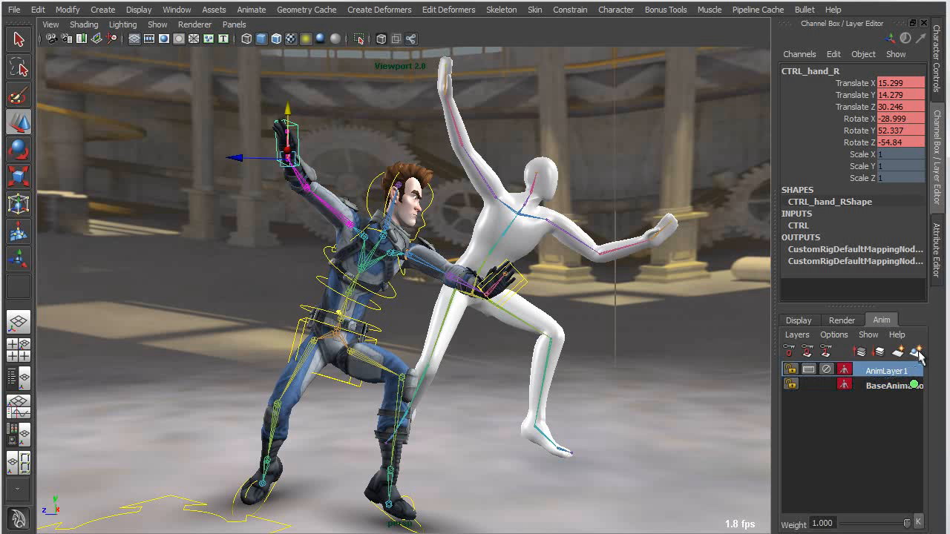
left_click(917, 352)
left_click(888, 371)
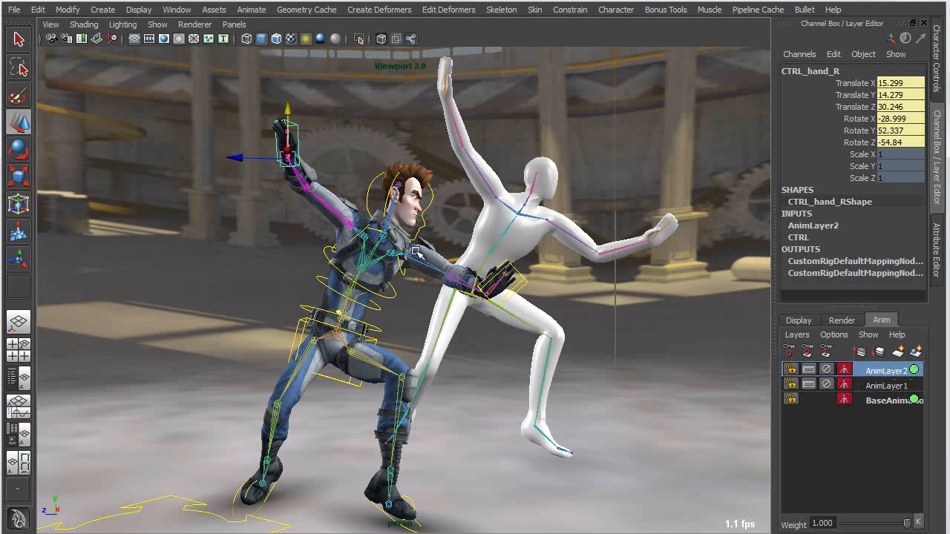
Move the right hand control toward the head to about 38.8, 20.4, 36.1 and rotate it to about -81.4, 113.1, -38.2.
left_click_drag(300, 175, 357, 160)
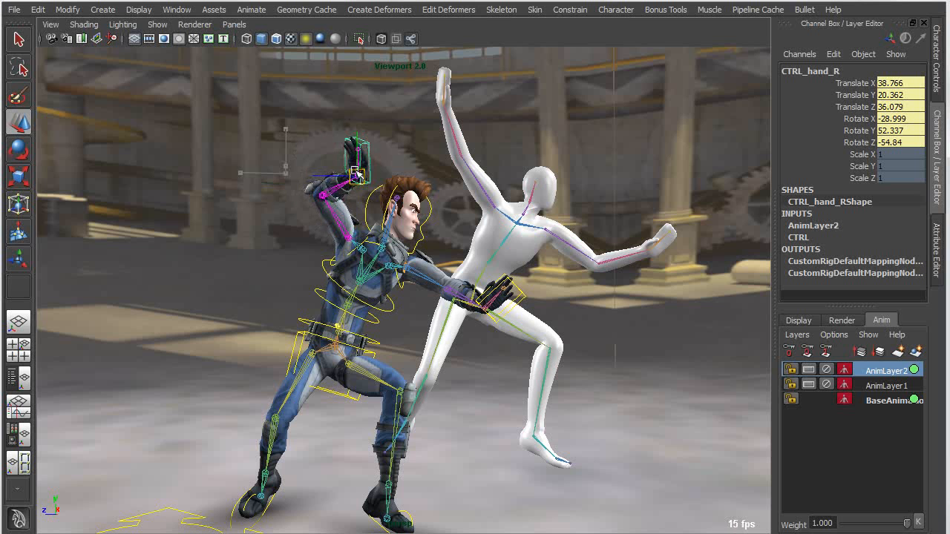
key("e")
left_click_drag(420, 152, 435, 172)
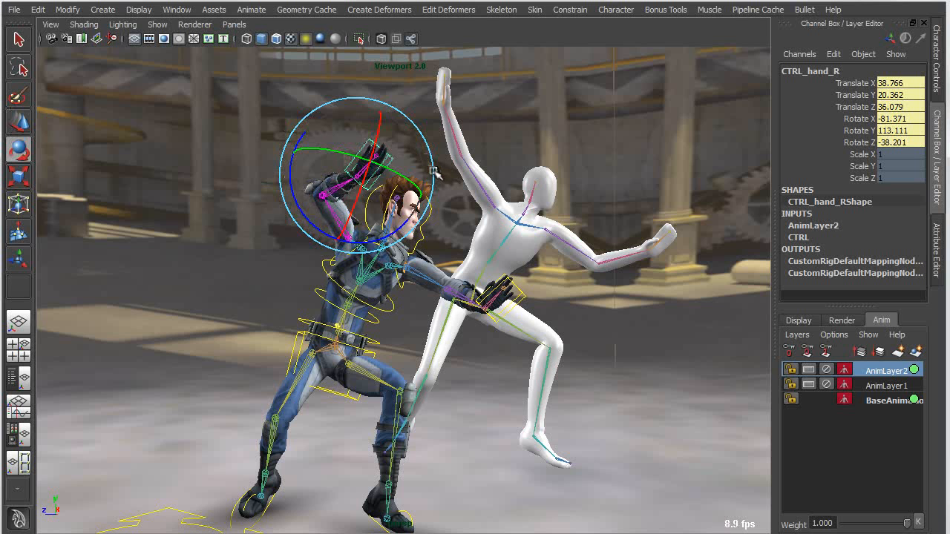
Play back the baked animation to review the layered right hand offset through the motion.
key("alt+v")
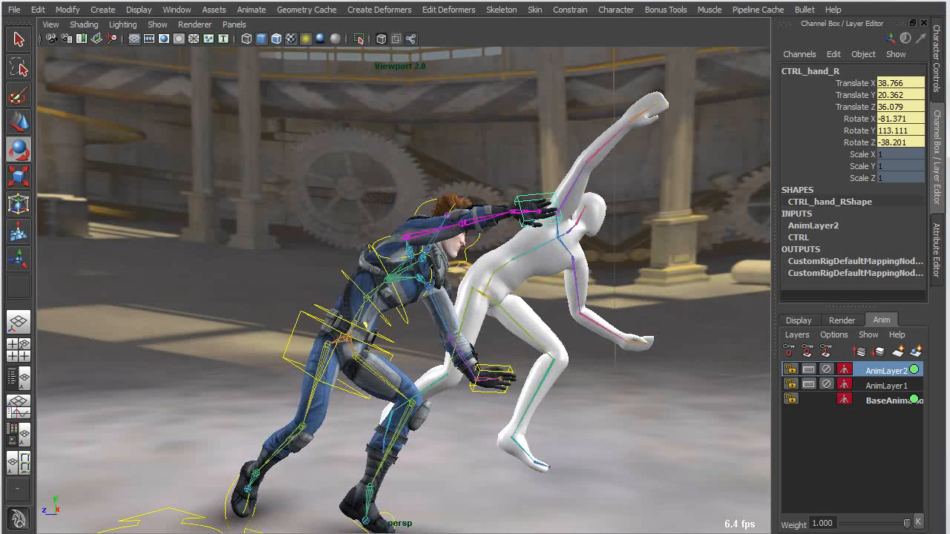
key("alt+v")
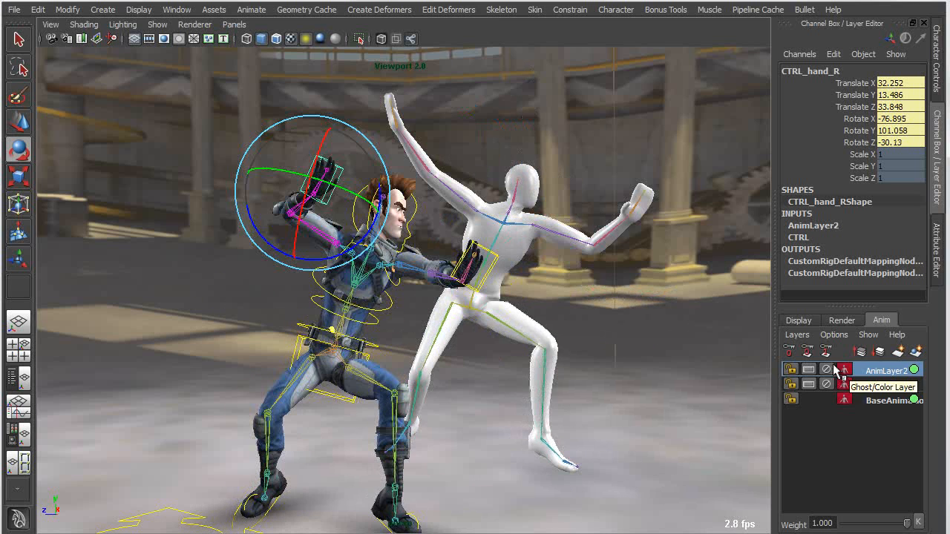
key("alt+v")
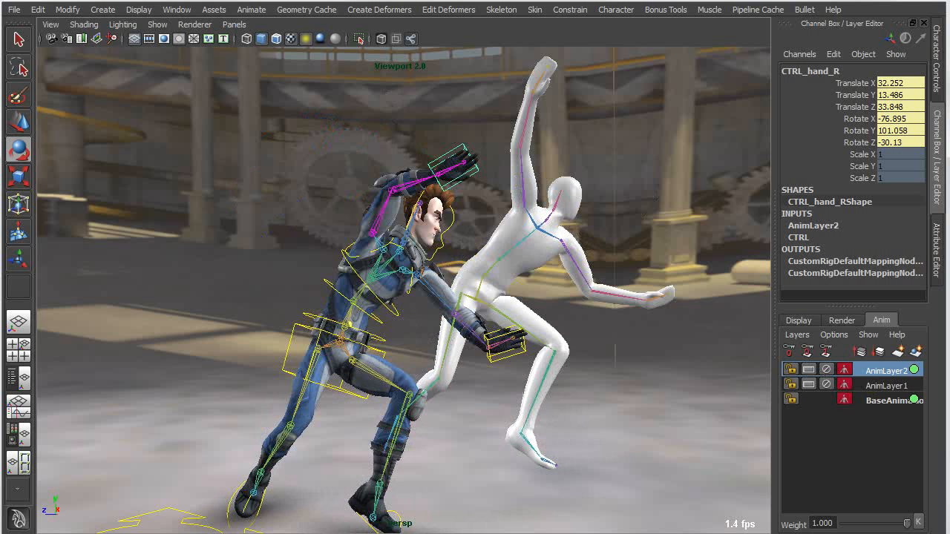
key("alt+v")
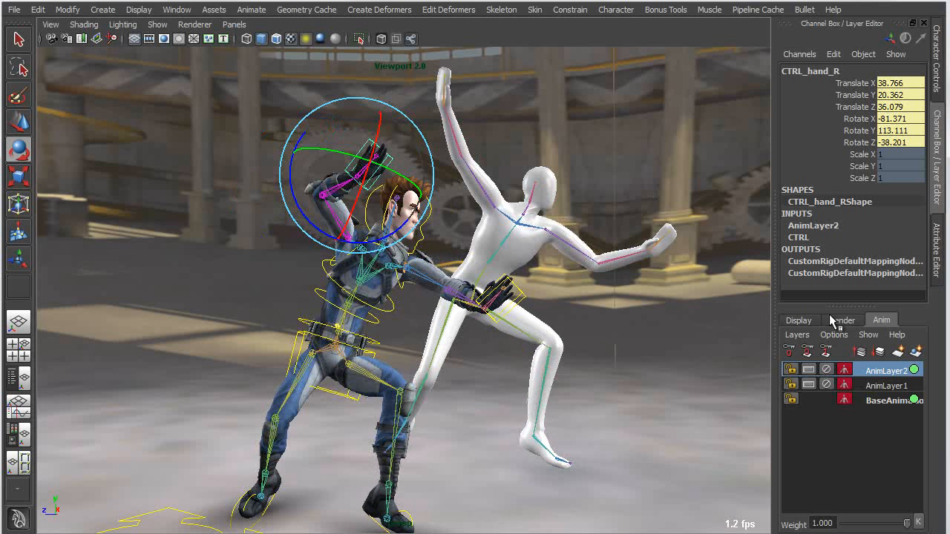
Toggle the mute of AnimLayer2 on and off to compare the hand pose with and without the layer.
left_click(827, 370)
left_click(828, 371)
left_click(829, 371)
left_click(828, 370)
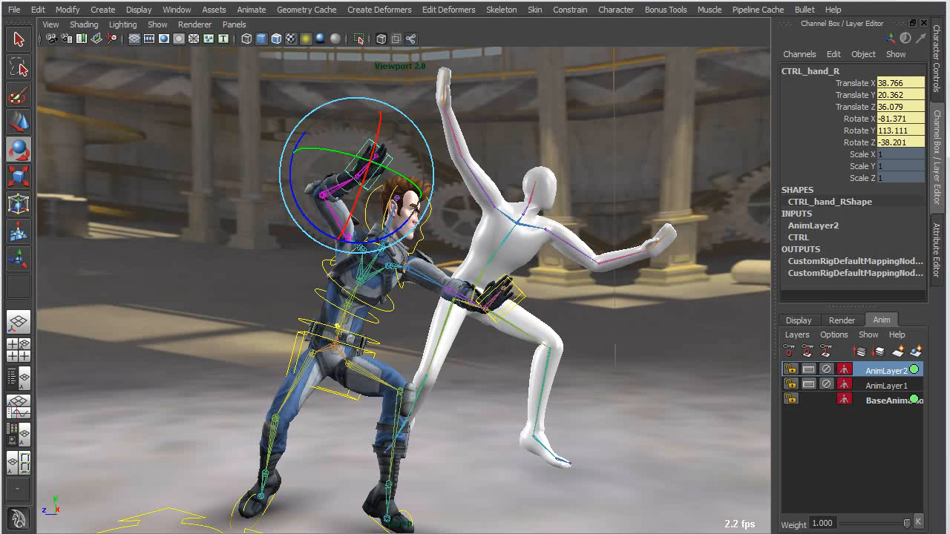
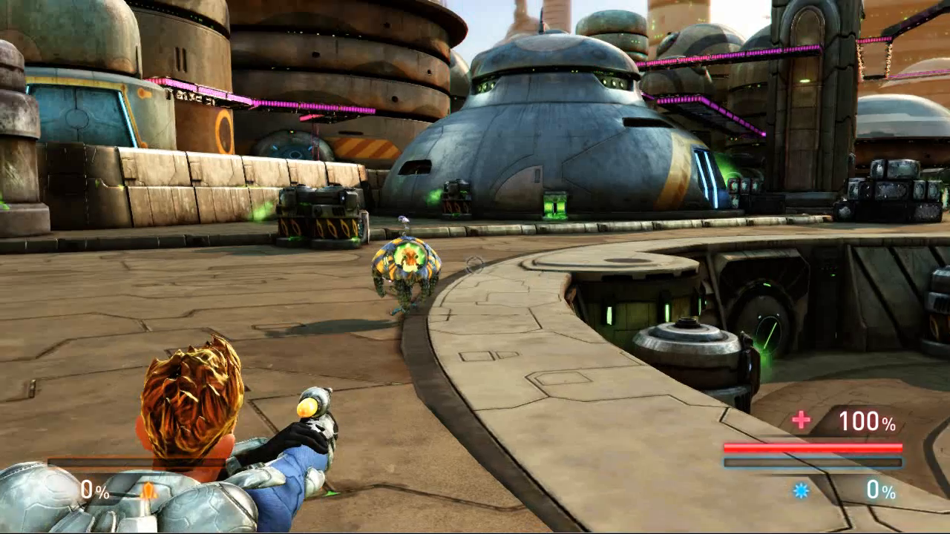
left_click(475, 264)
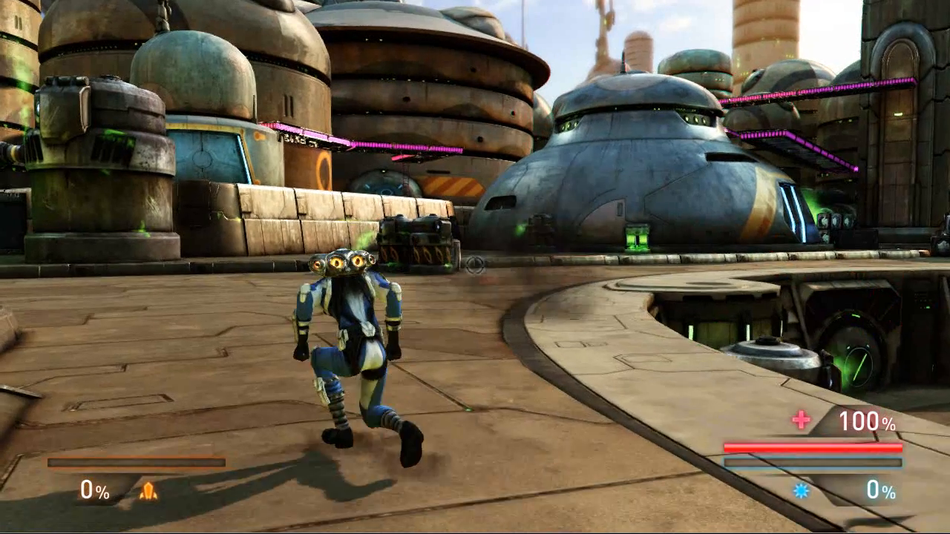
key("w")
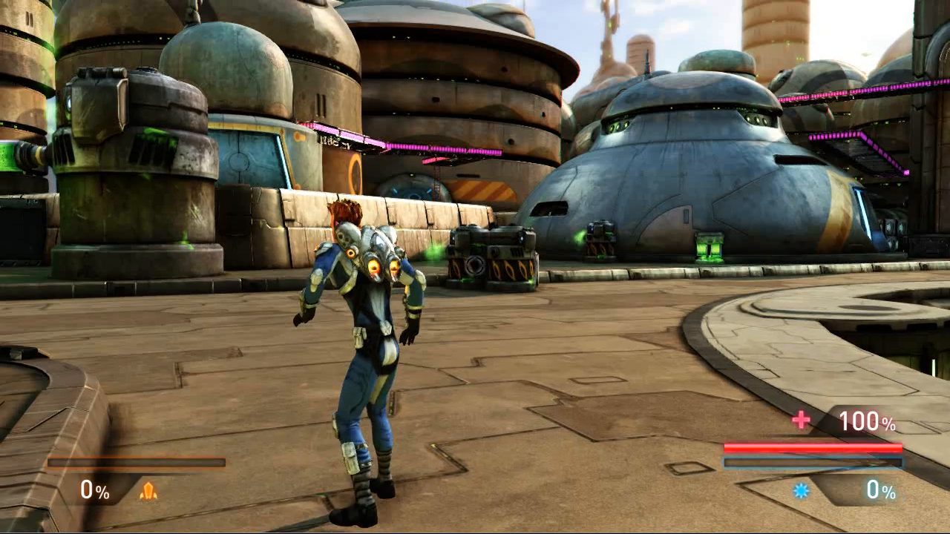
key("w")
key("a")
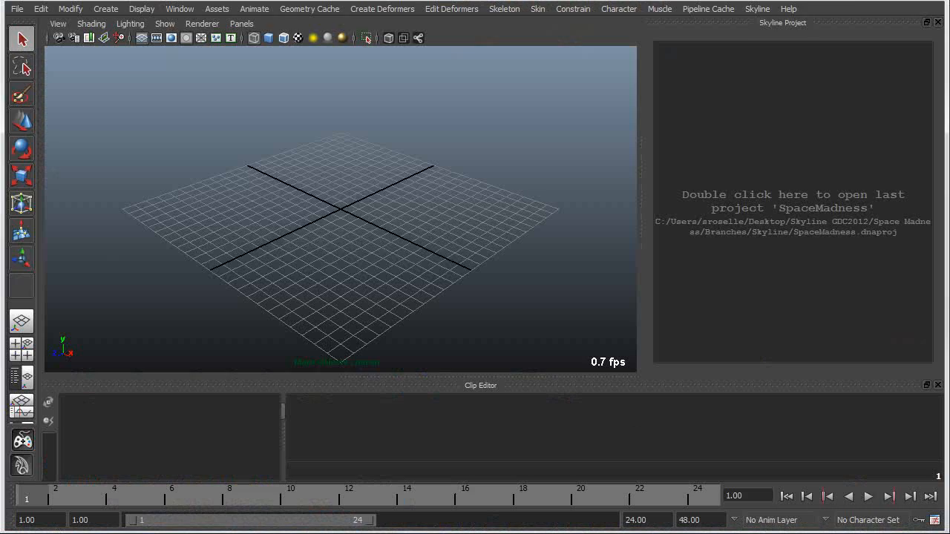
Open the recent SpaceMadness Skyline project with revision control disabled and collapse its locomotion clip group.
left_click(761, 9)
mouse_move(778, 68)
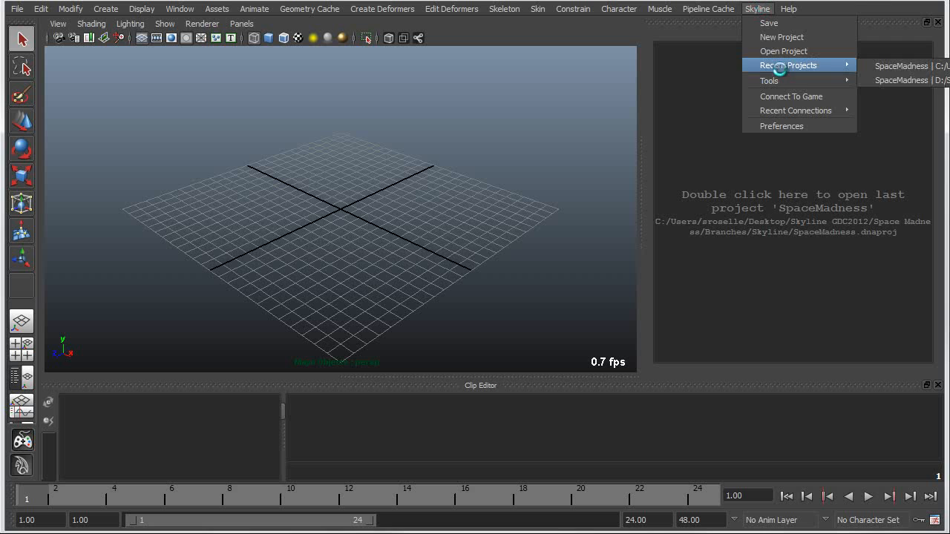
left_click(941, 66)
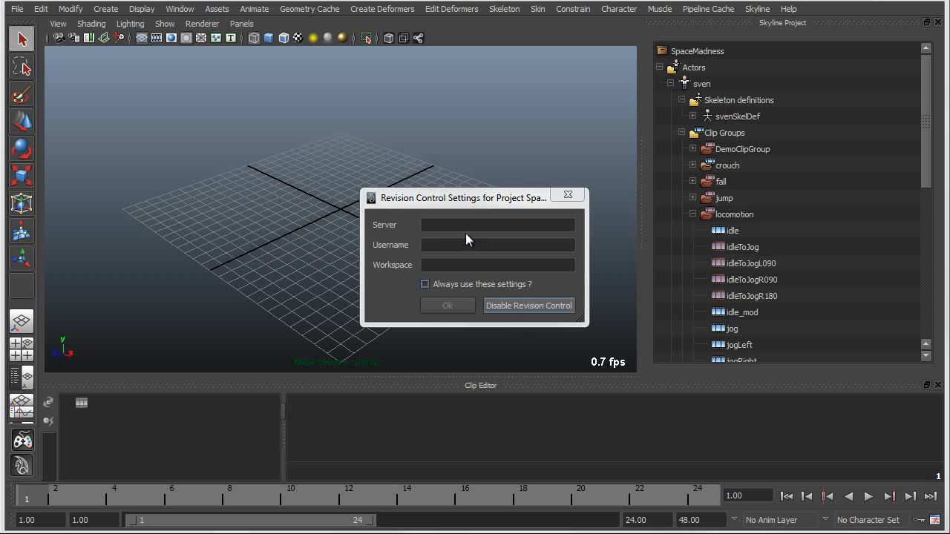
left_click(513, 304)
left_click(693, 215)
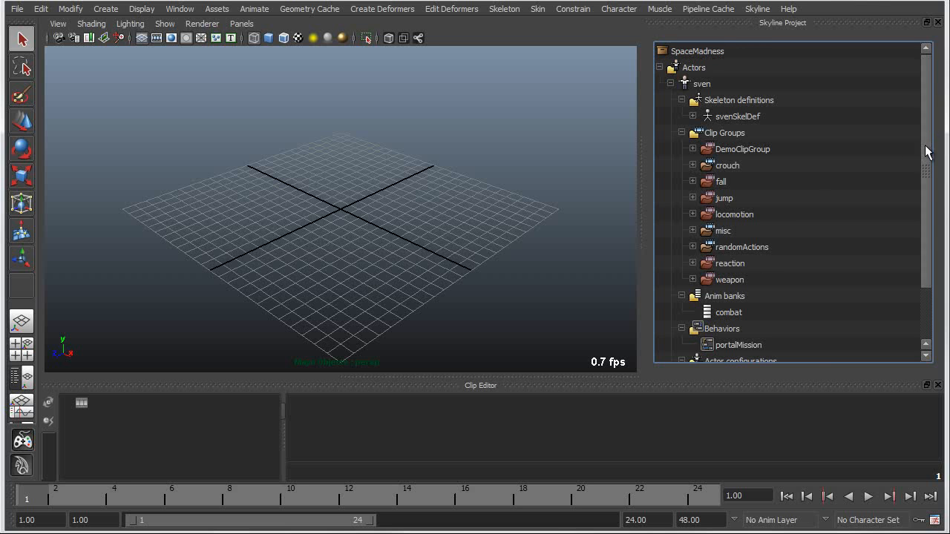
left_click_drag(926, 153, 925, 208)
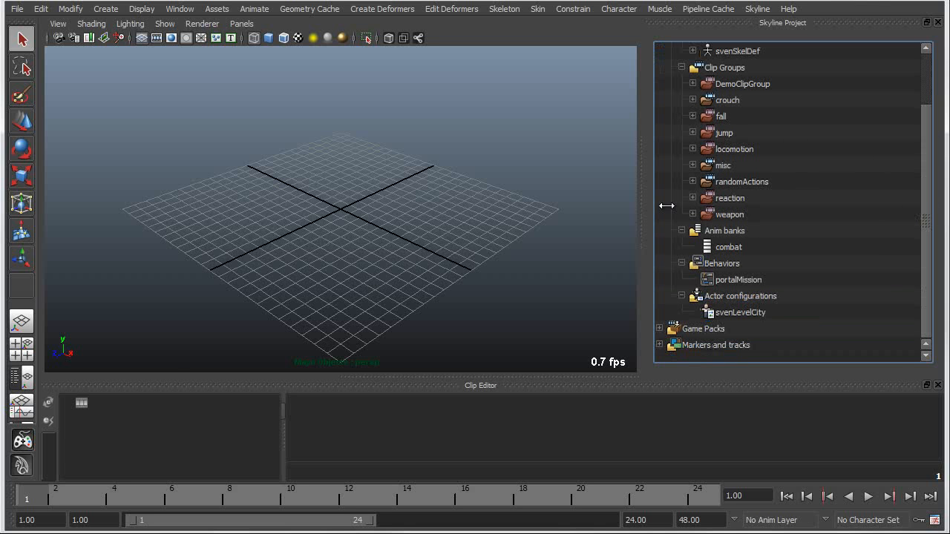
Open the Skyline game editing workspace and connect to the LocalHost game engine at 127.0.0.1, port 13000.
left_click(22, 440)
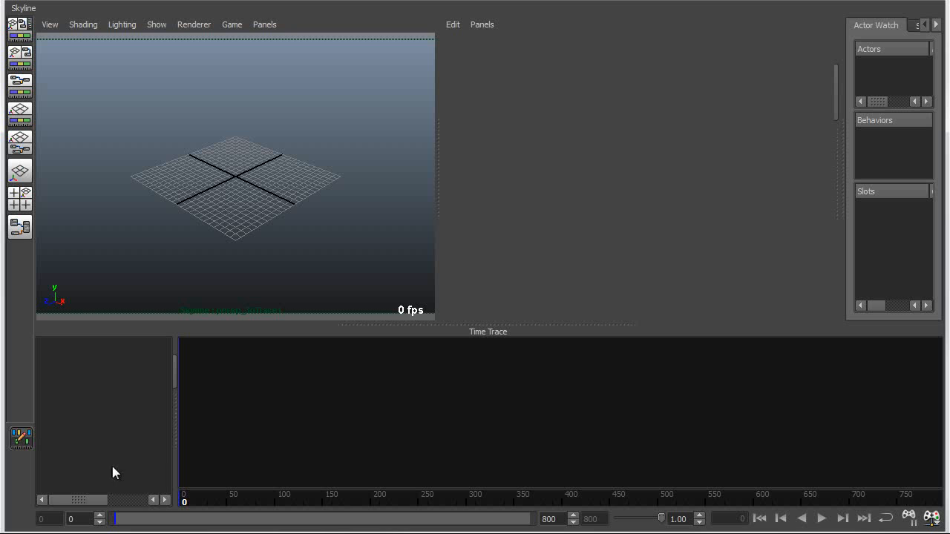
left_click(932, 518)
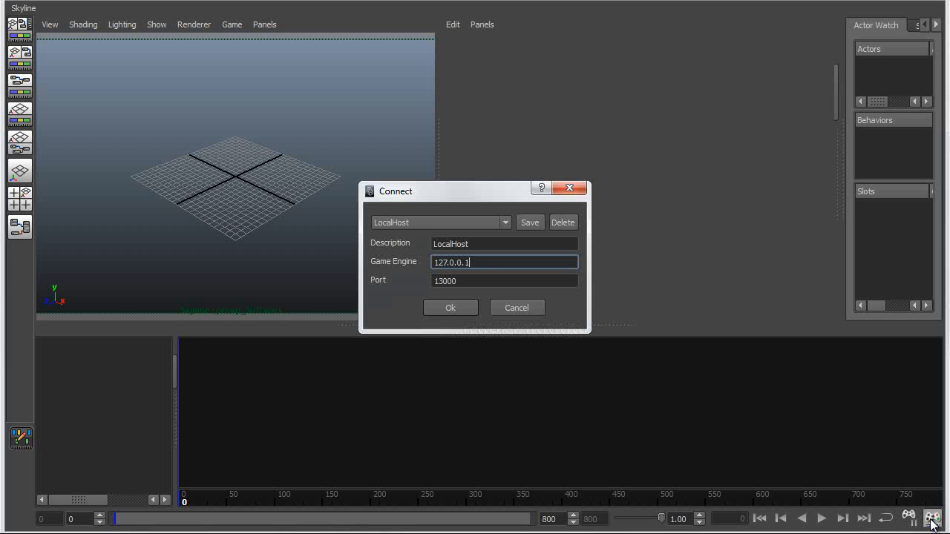
left_click(450, 308)
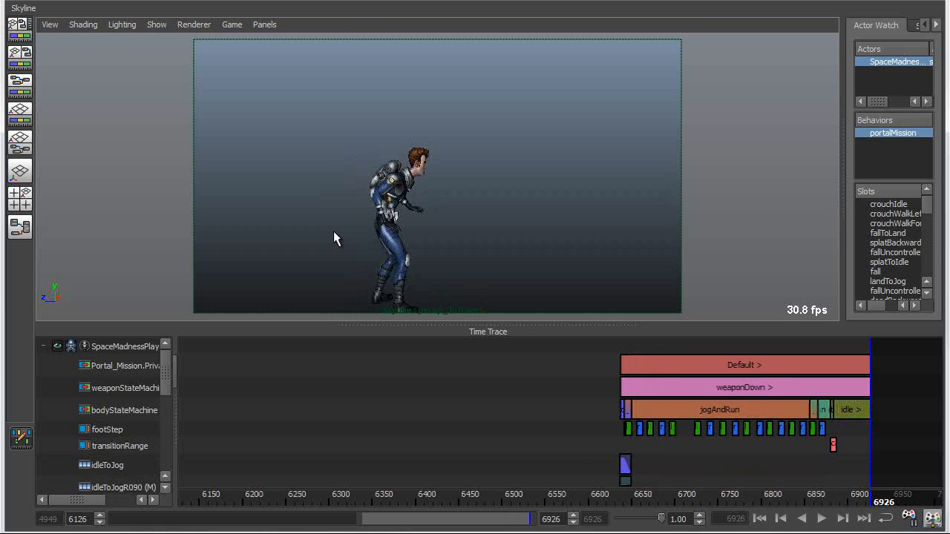
left_click(194, 25)
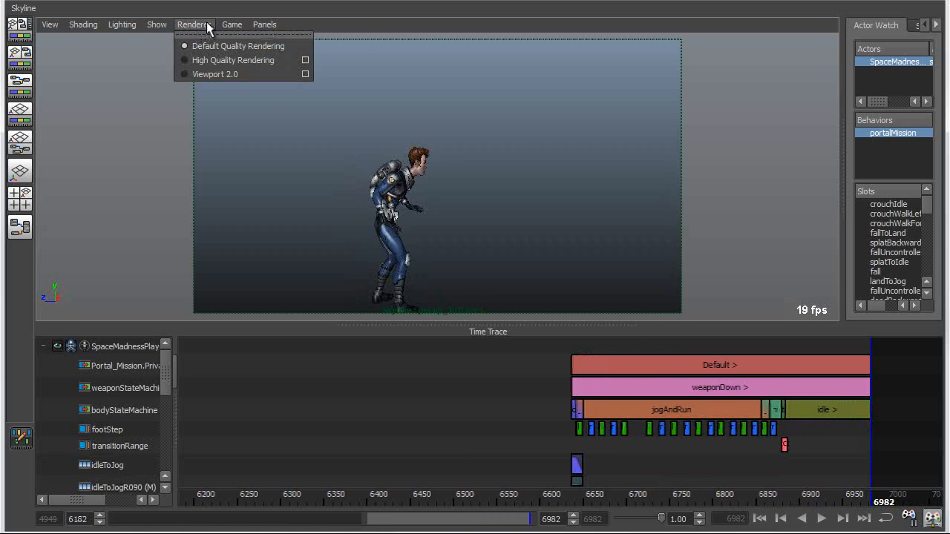
mouse_move(232, 24)
left_click(248, 74)
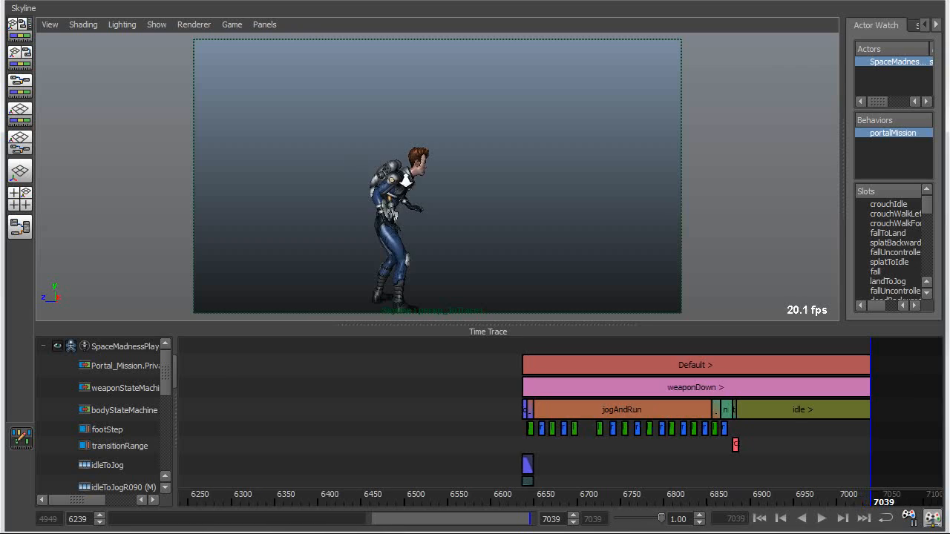
Frame and orbit around the game character in close-up, and set the viewport camera to Camera Controlled By Game.
key("f")
left_click(559, 226)
left_click_drag(560, 227, 501, 233, "alt")
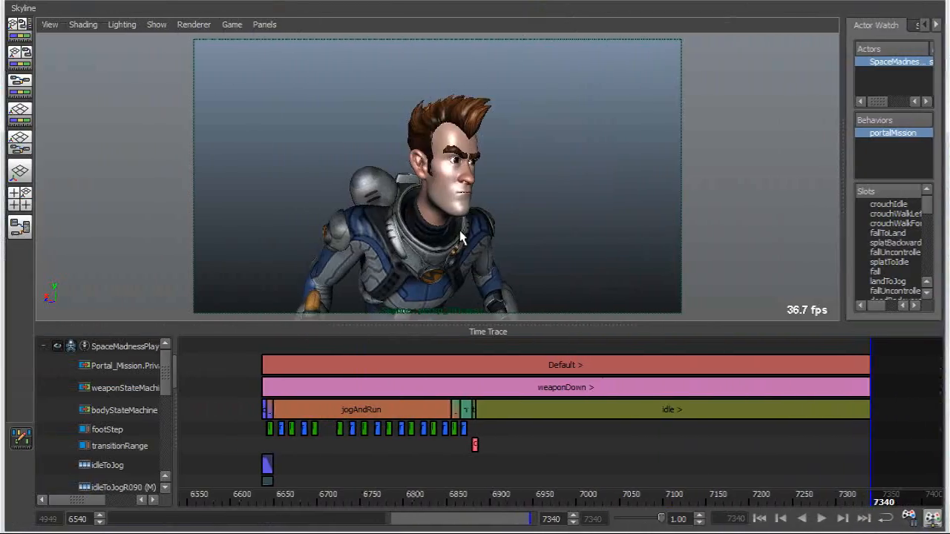
left_click(232, 24)
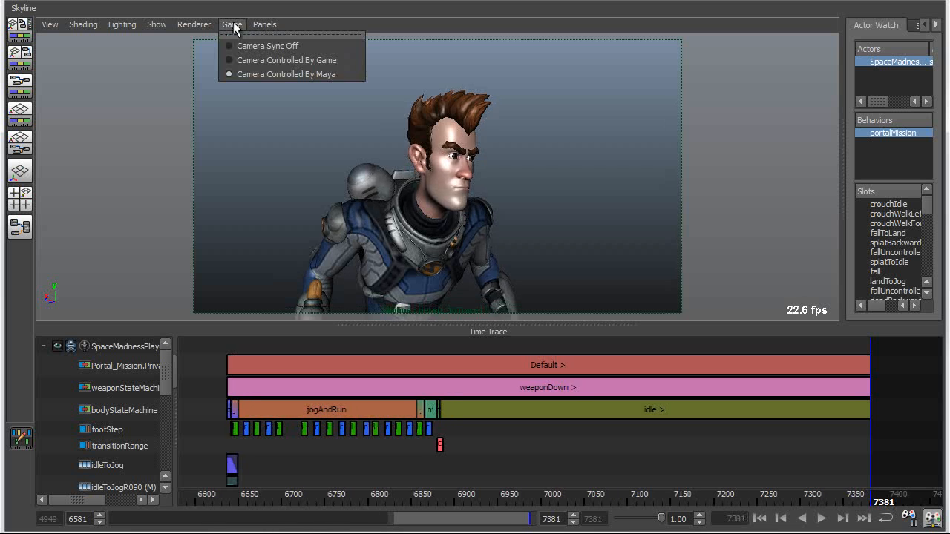
left_click(242, 63)
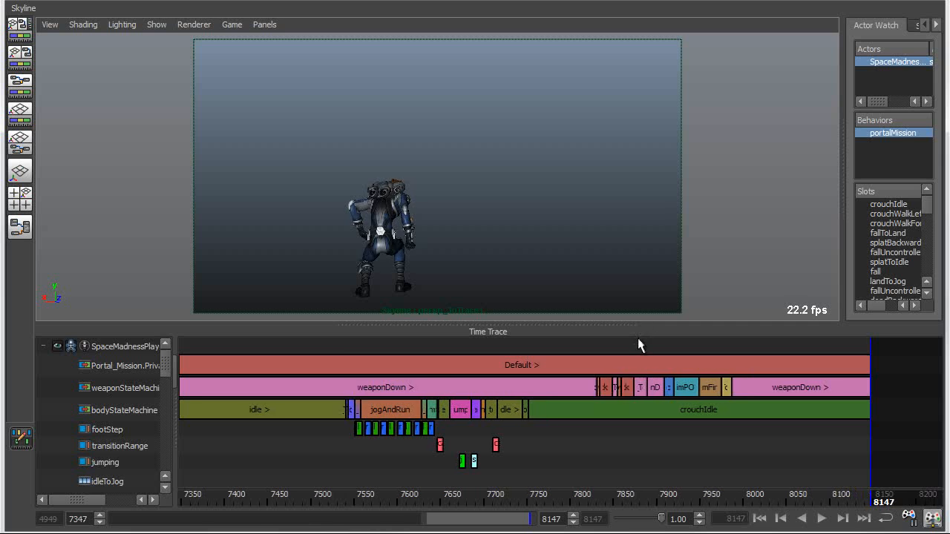
Scrub the enlarged Time Trace back to frame 7541 to review recorded character states, and resume the live game.
key("space")
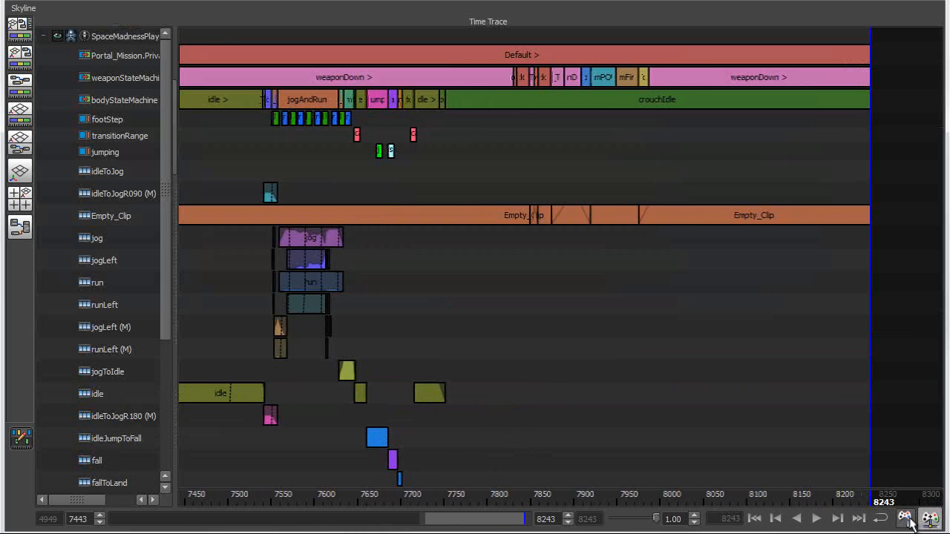
scroll(856, 277, "down", 5)
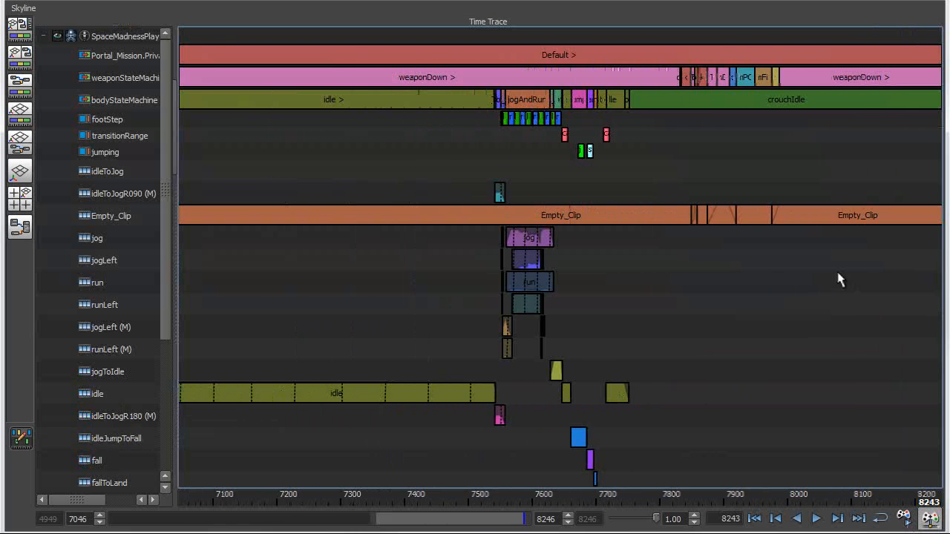
mouse_move(920, 142)
left_mouse_down()
mouse_move(578, 156)
mouse_move(610, 161)
left_mouse_up()
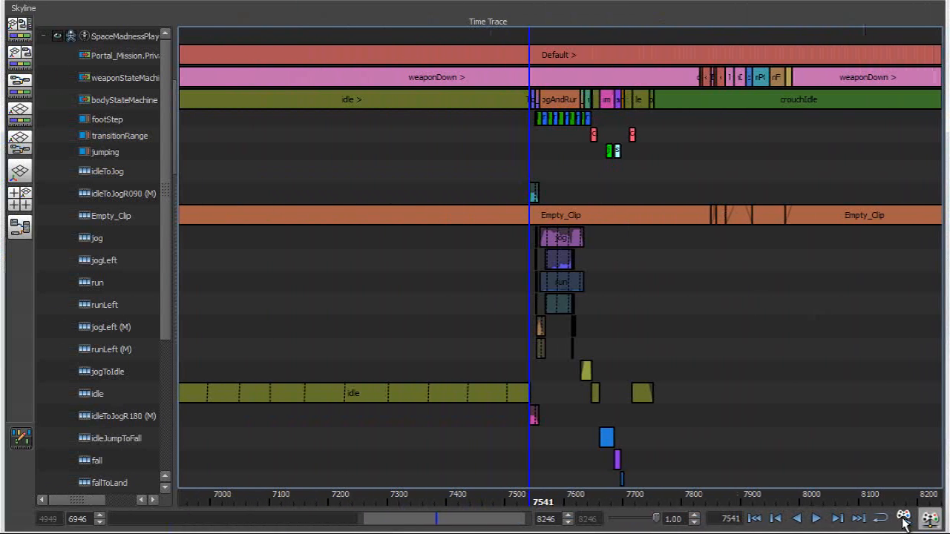
left_click(904, 520)
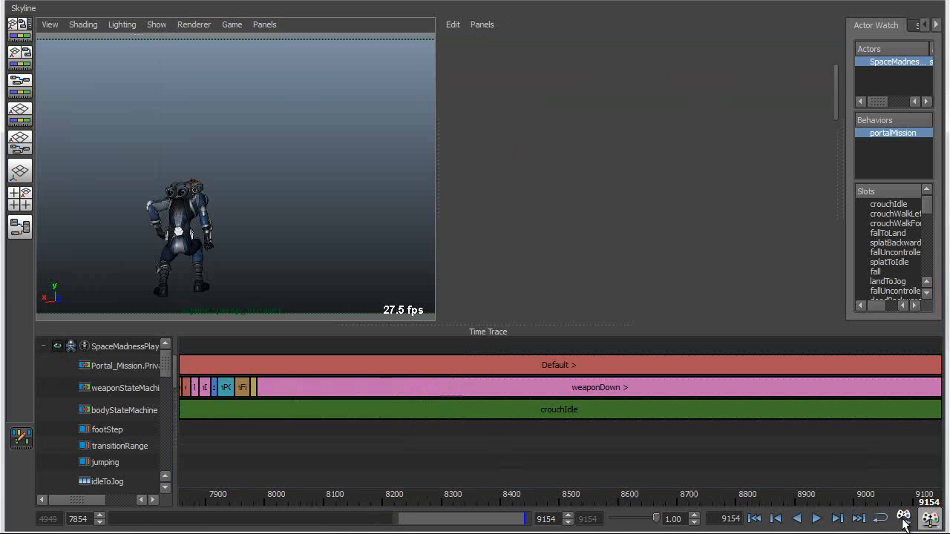
left_click(904, 521)
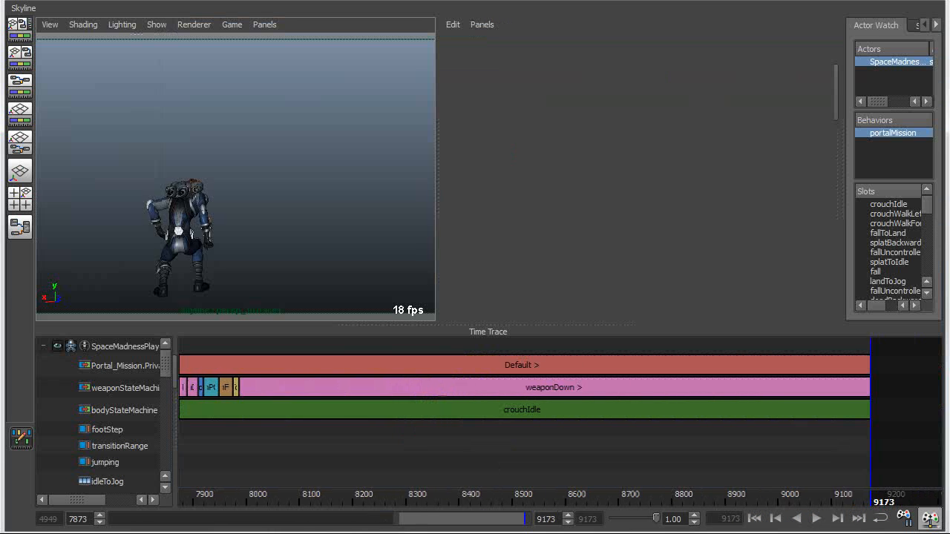
Widen the Actor Watch to review its slots and clips, and open the portalMission behavior's graph in an enlarged editor.
mouse_move(926, 208)
left_mouse_down()
mouse_move(921, 258)
mouse_move(926, 194)
left_mouse_up()
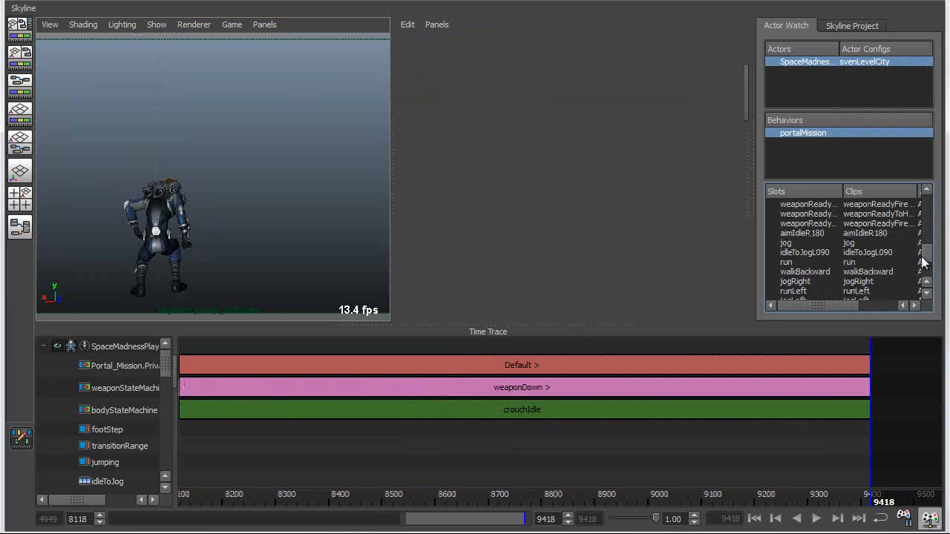
double_click(805, 134)
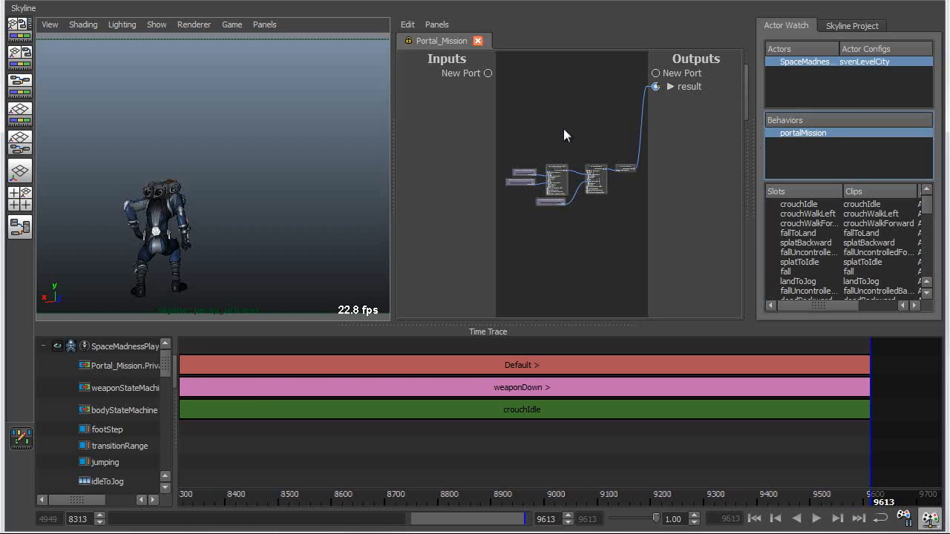
key("space")
middle_click_drag(280, 197, 404, 208, "alt")
key("super")
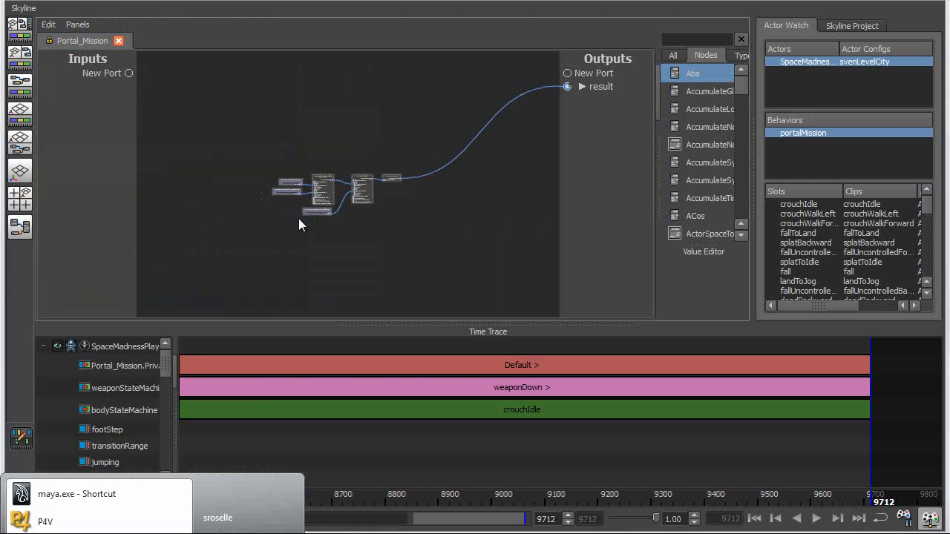
Examine how the body, weapon and reaction state machines feed the LayerBlend nodes in the maximized Portal_Mission graph.
right_click_drag(328, 221, 379, 226, "alt")
middle_click_drag(378, 226, 402, 218, "alt")
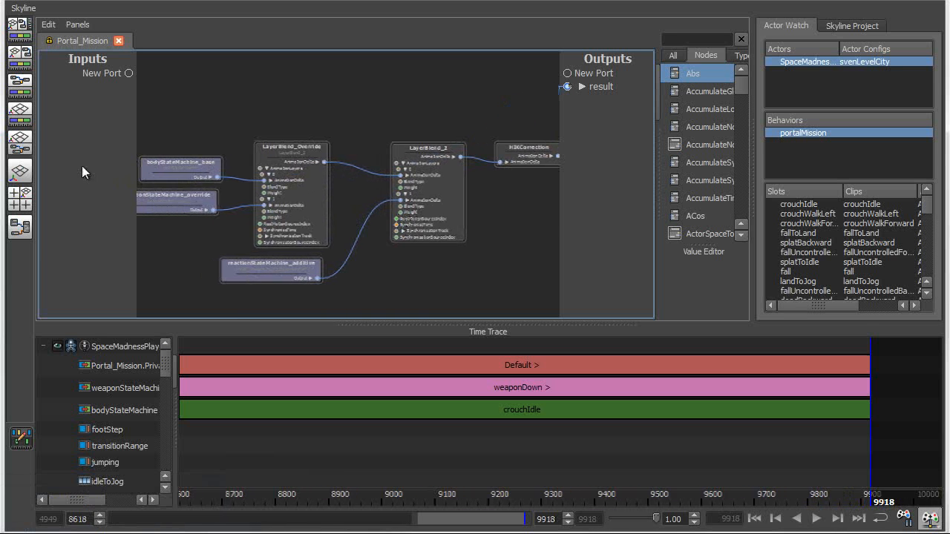
key("space")
middle_click_drag(370, 279, 417, 325, "alt")
scroll(445, 337, "up", 3)
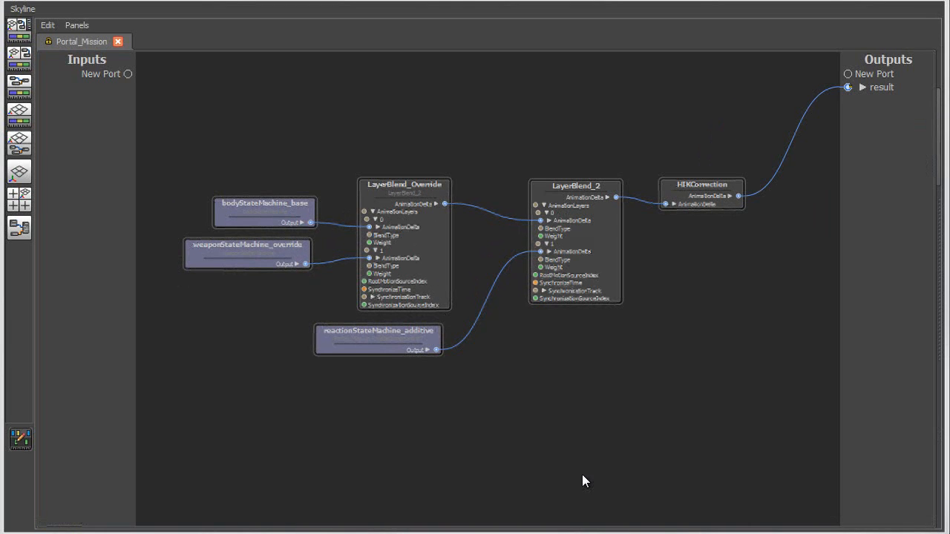
middle_click_drag(447, 328, 670, 358, "alt")
scroll(475, 370, "up", 5)
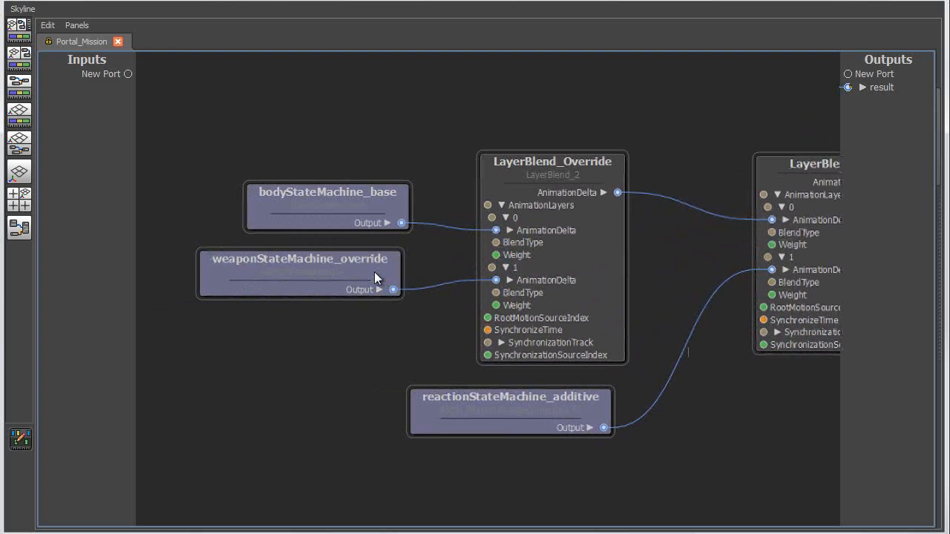
Open bodyStateMachine_base and examine its states and the transitions around idle, idleToJog, easeIntoIdle and jump.
double_click(351, 207)
middle_click_drag(390, 254, 409, 339, "alt")
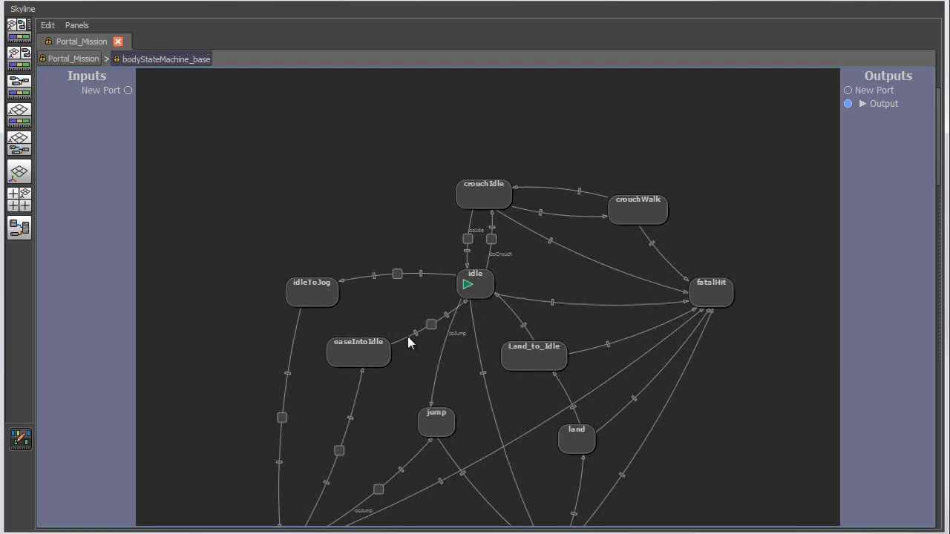
scroll(477, 276, "up", 5)
middle_click_drag(293, 262, 611, 182, "alt")
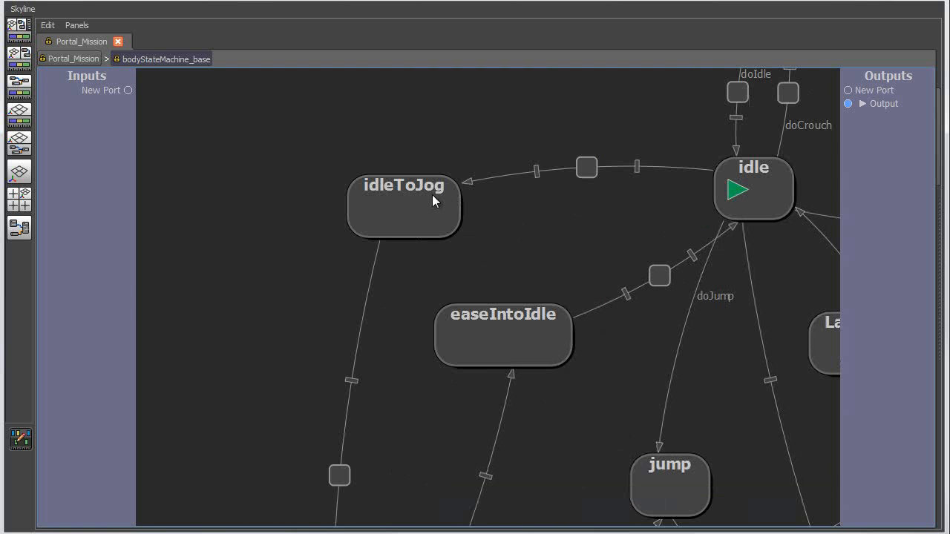
middle_click_drag(414, 354, 448, 141, "alt")
middle_click_drag(409, 523, 387, 369, "alt")
middle_click_drag(654, 414, 273, 418, "alt")
middle_click_drag(535, 386, 439, 533, "alt")
middle_click_drag(434, 225, 529, 297, "alt")
middle_click_drag(346, 301, 594, 236, "alt")
Open the idleToJog state and examine its clips, SyncBlend nodes and thumbstick direction logic through to the result output.
double_click(364, 191)
middle_click_drag(446, 341, 597, 327, "alt")
scroll(548, 358, "up", 7)
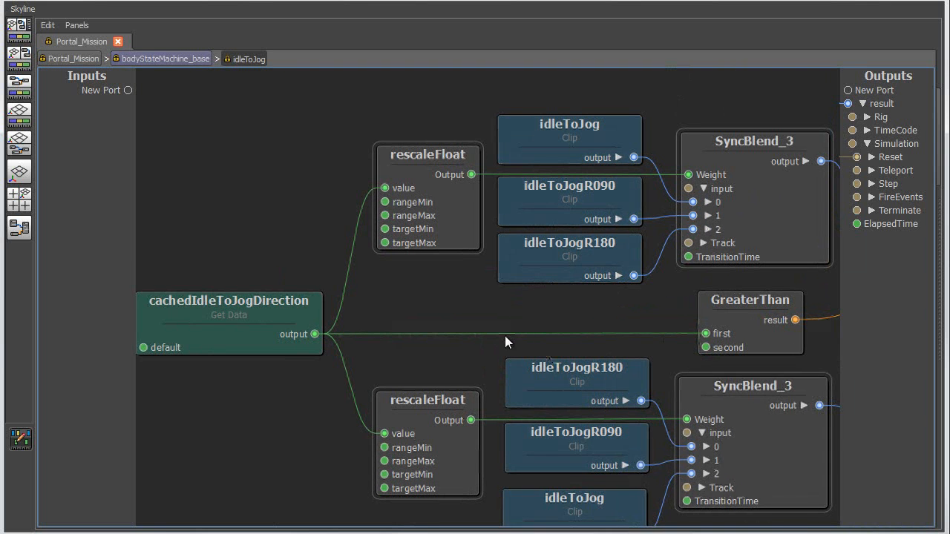
middle_click_drag(504, 335, 445, 315, "alt")
middle_click_drag(606, 325, 288, 341, "alt")
middle_click_drag(602, 292, 341, 423, "alt")
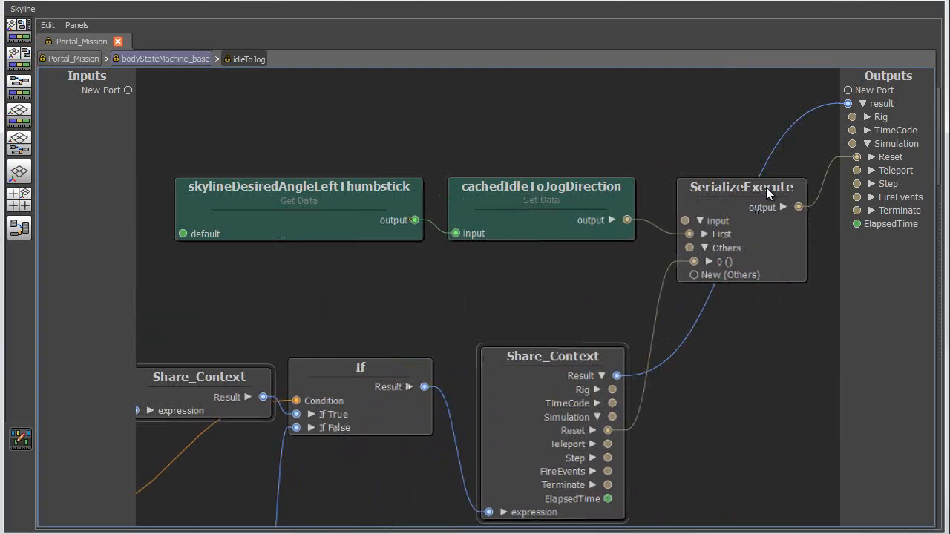
middle_click_drag(766, 187, 744, 197, "alt")
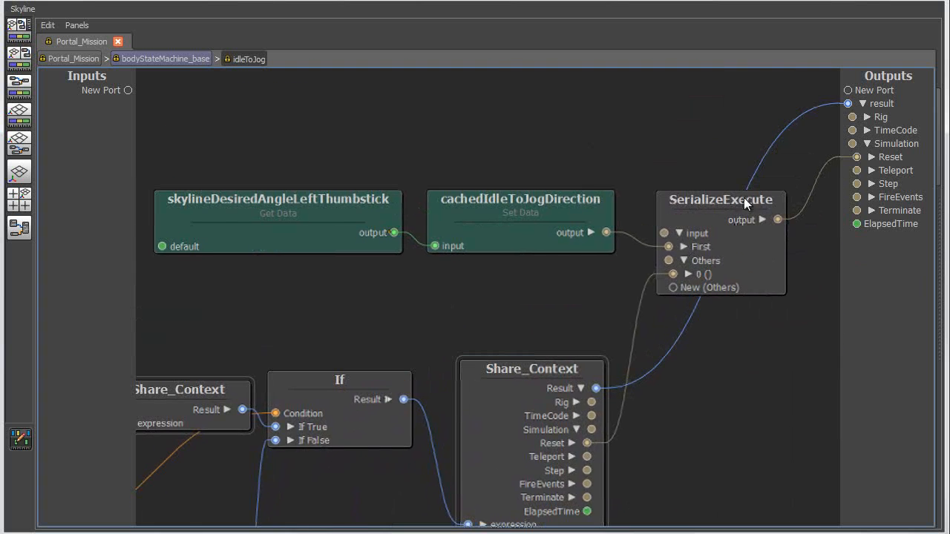
Return to the top level of Portal_Mission and create an empty state machine above the LayerBlend nodes.
left_click(68, 59)
right_click_drag(790, 407, 683, 388, "alt")
middle_click_drag(683, 387, 594, 370, "alt")
right_click_drag(594, 370, 643, 370, "alt")
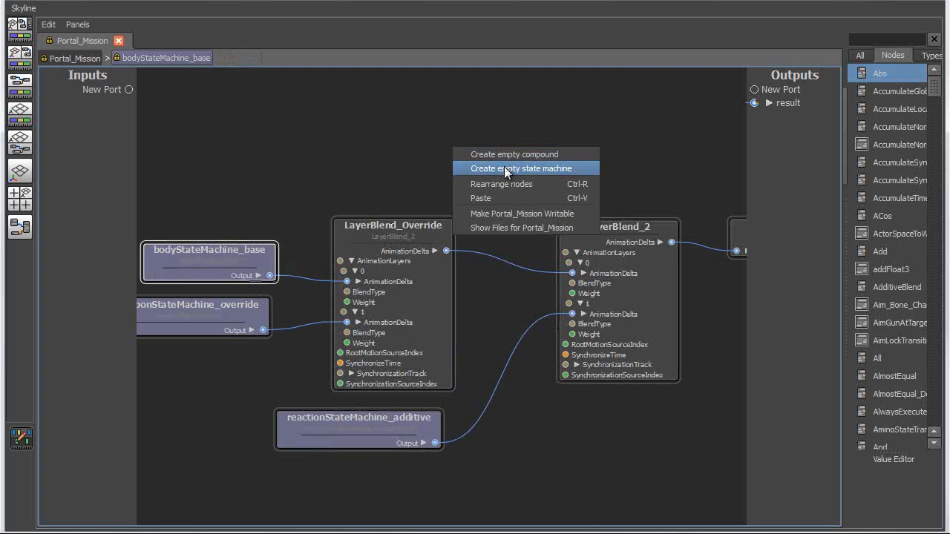
left_click(504, 167)
middle_click_drag(450, 205, 435, 221)
scroll(495, 223, "up", 7)
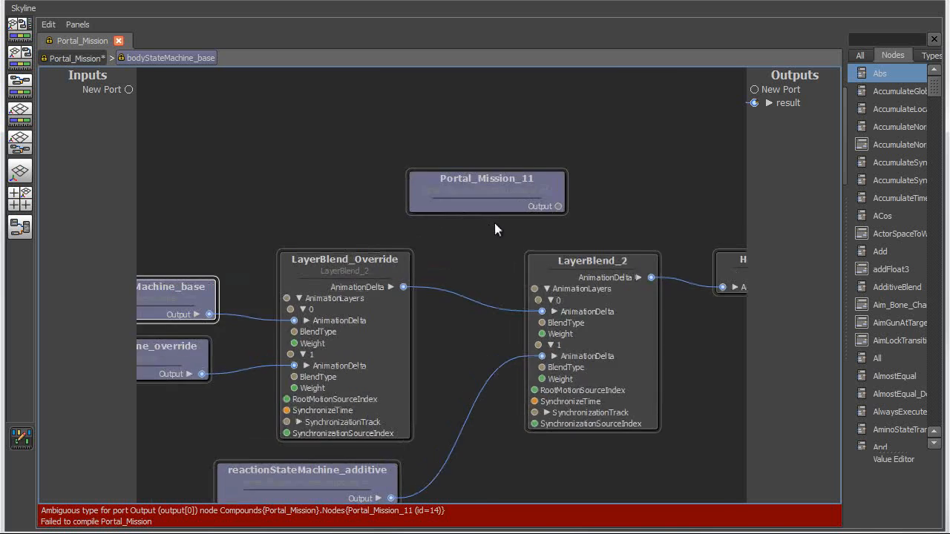
Rename the new state machine node as Simple_State_Machine.
middle_click_drag(517, 179, 476, 295)
right_click(464, 267)
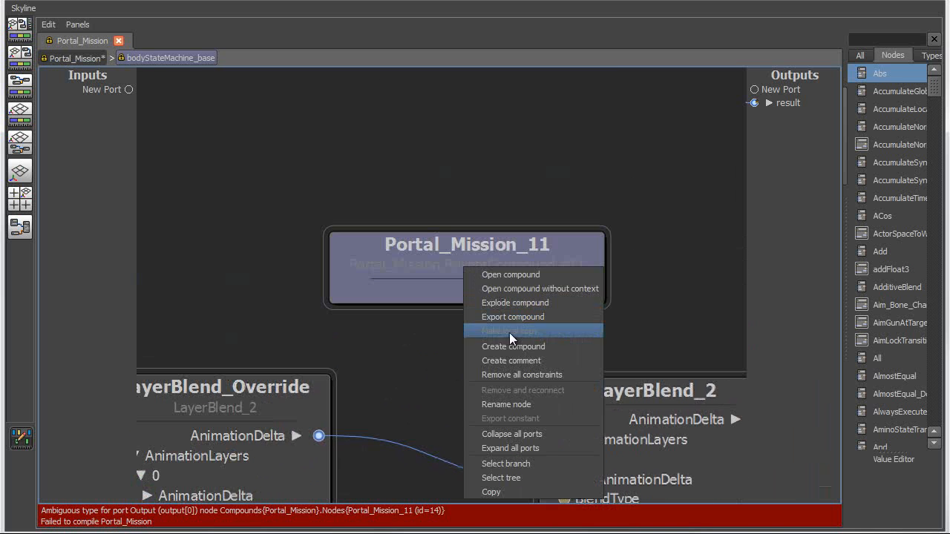
left_click(507, 405)
type("Simp")
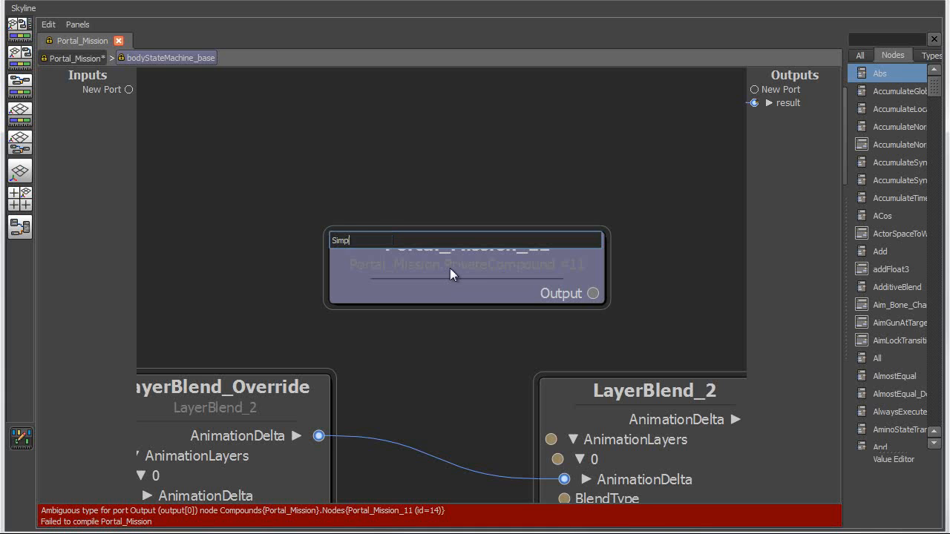
type("le_State_Machine")
key("Return")
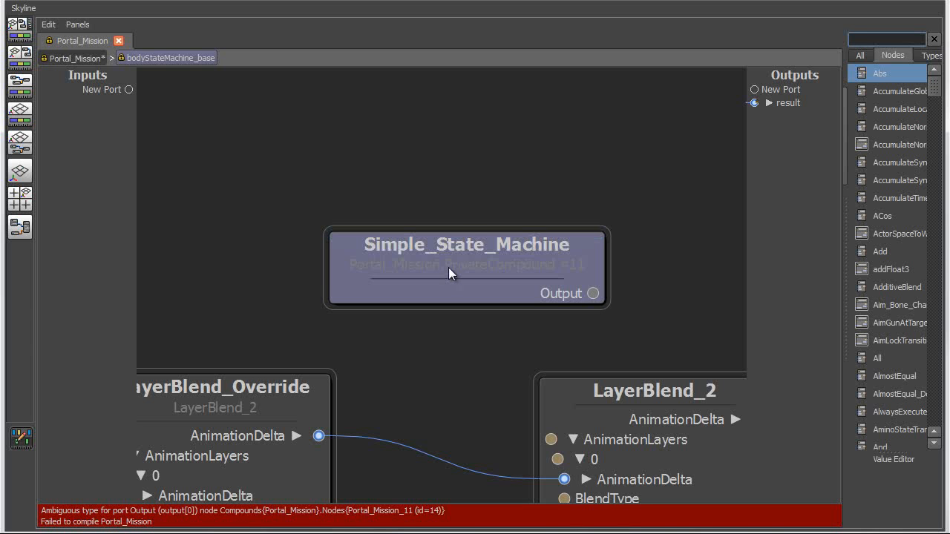
Open Simple_State_Machine and create a state inside it.
left_click(472, 244)
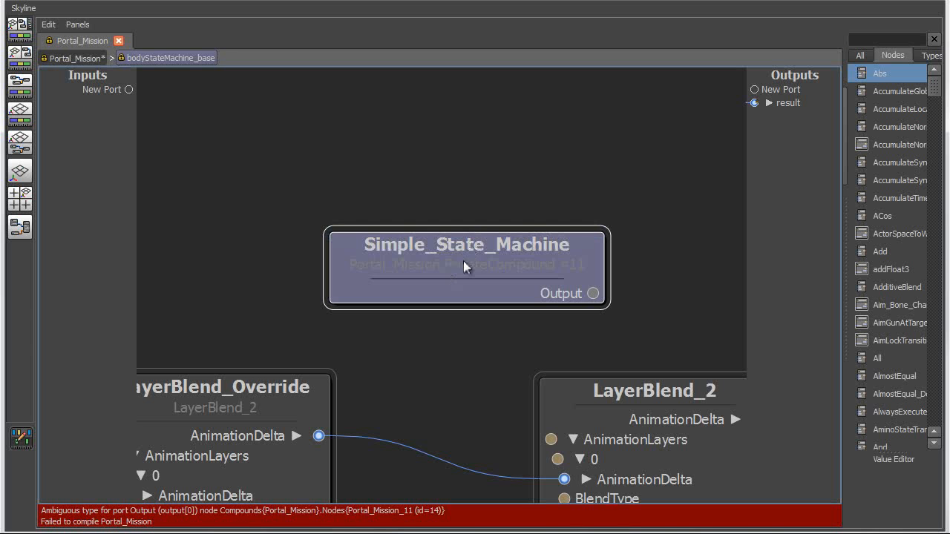
double_click(464, 261)
right_click(446, 251)
left_click(498, 260)
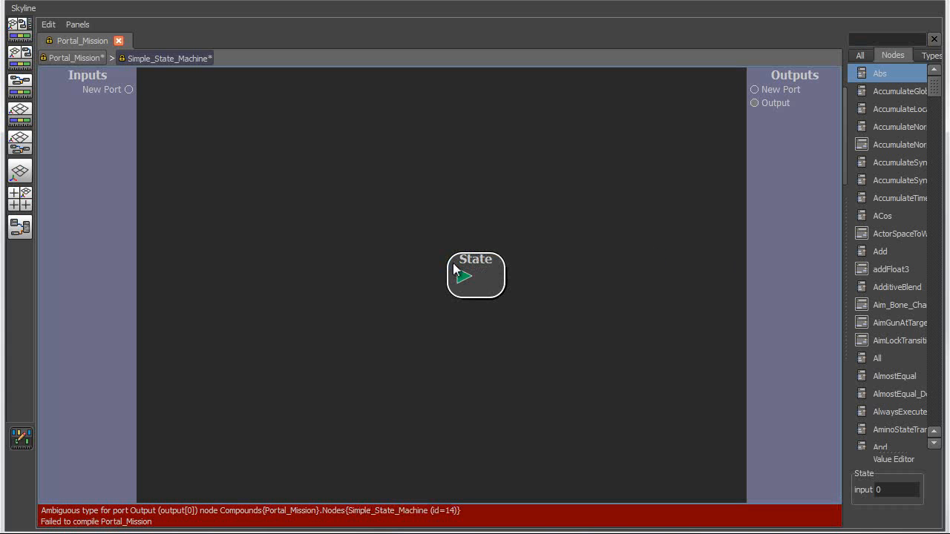
key("f")
scroll(478, 317, "up", 3)
Rename the new state as IdleState.
right_click(448, 235)
left_click(492, 259)
type("IdleSt")
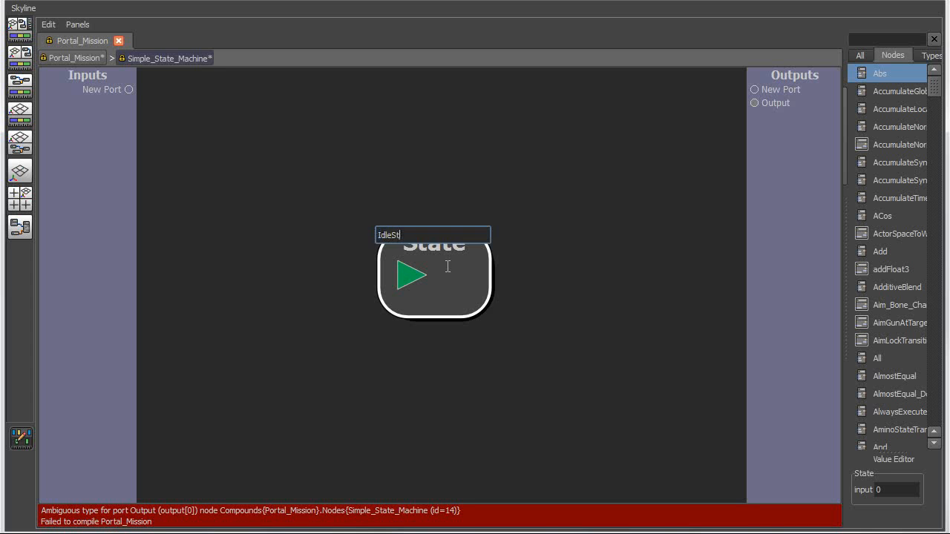
type("ate")
key("Return")
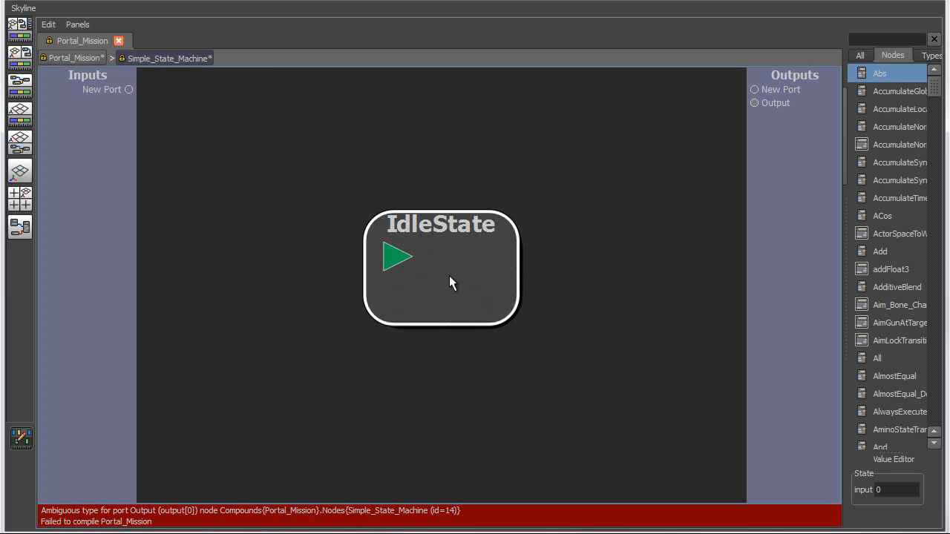
Add an EmptyClip node inside IdleState and connect its output to the result port.
double_click(449, 275)
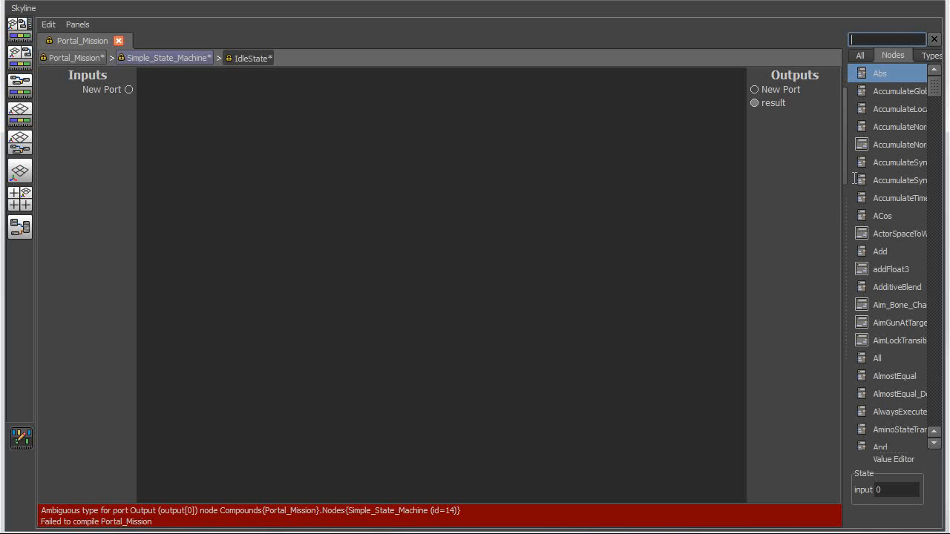
left_click_drag(843, 200, 807, 200)
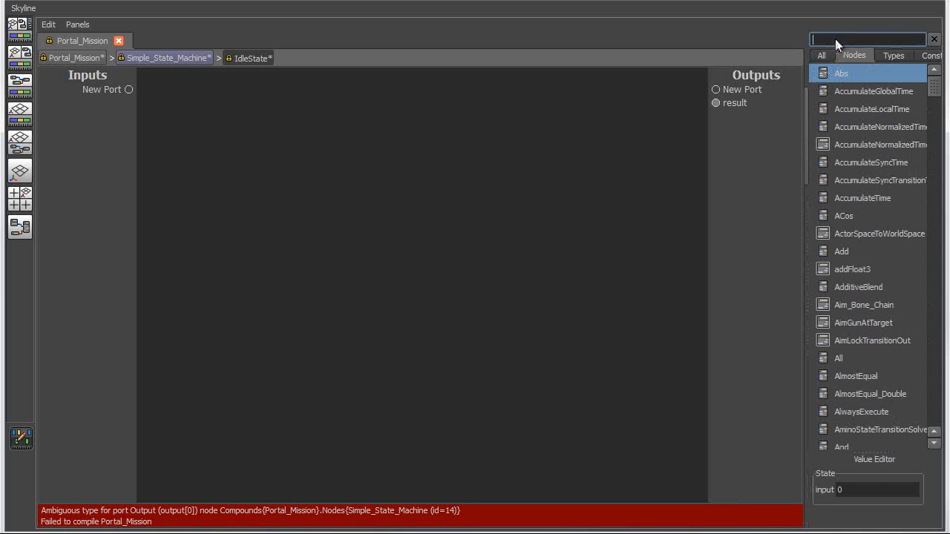
type("emp")
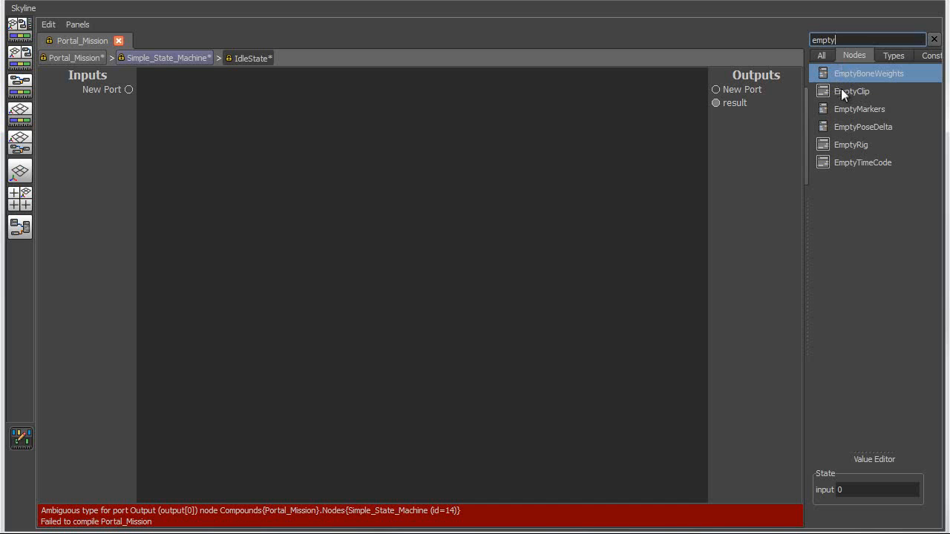
type("ty")
left_click_drag(841, 91, 480, 173)
left_click_drag(373, 243, 433, 301)
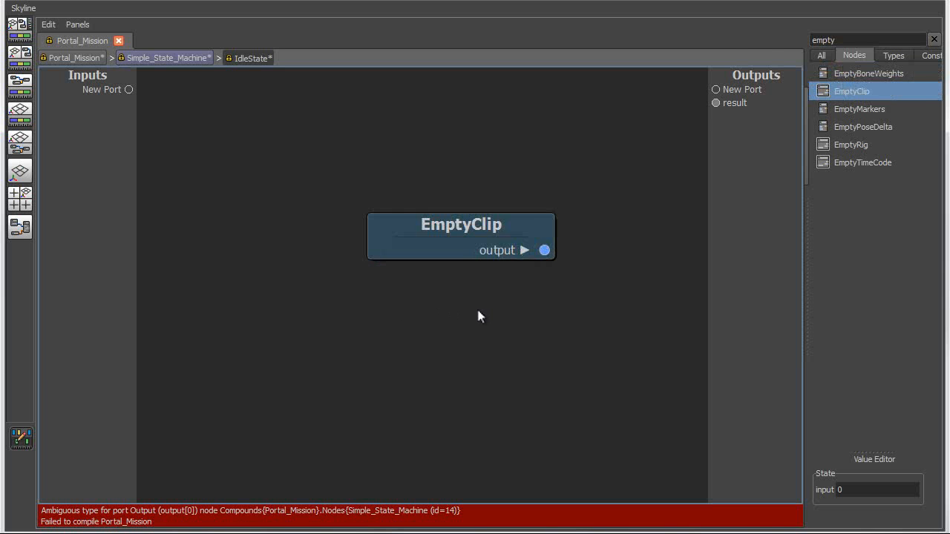
left_click_drag(702, 81, 725, 106)
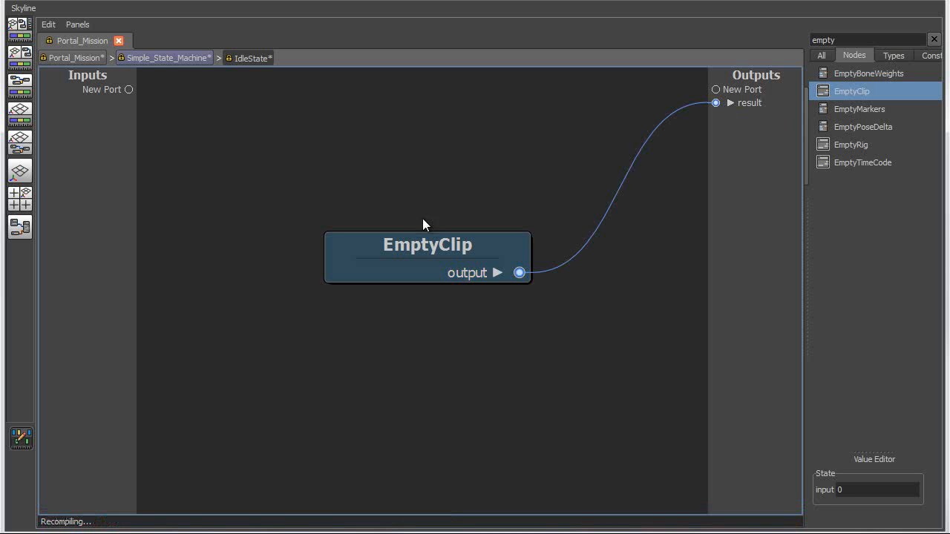
Connect the output of Simple_State_Machine to the result port at the top level of Portal_Mission.
left_click(81, 58)
middle_click_drag(596, 329, 546, 328)
left_click_drag(545, 295, 715, 104)
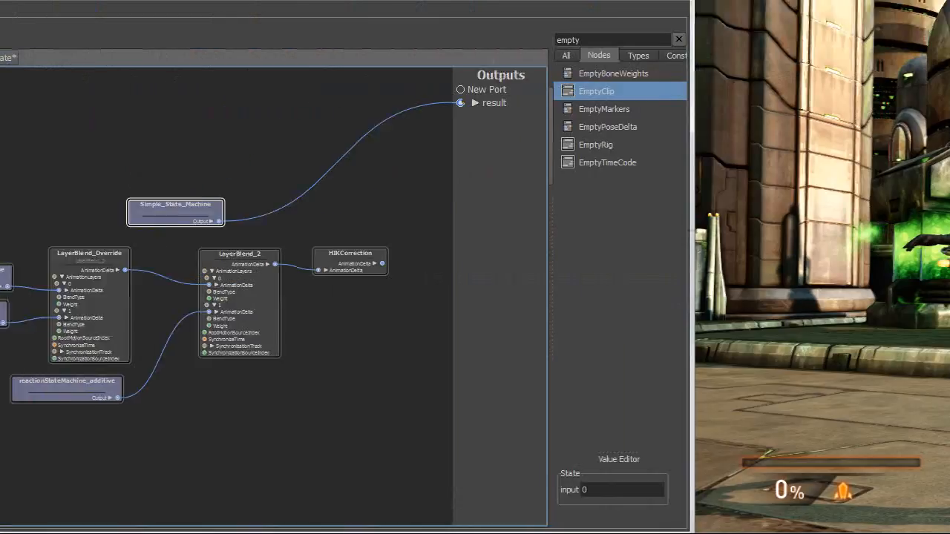
Delete every node except Simple_State_Machine from the top level of Portal_Mission and open Simple_State_Machine.
left_click_drag(170, 255, 643, 463)
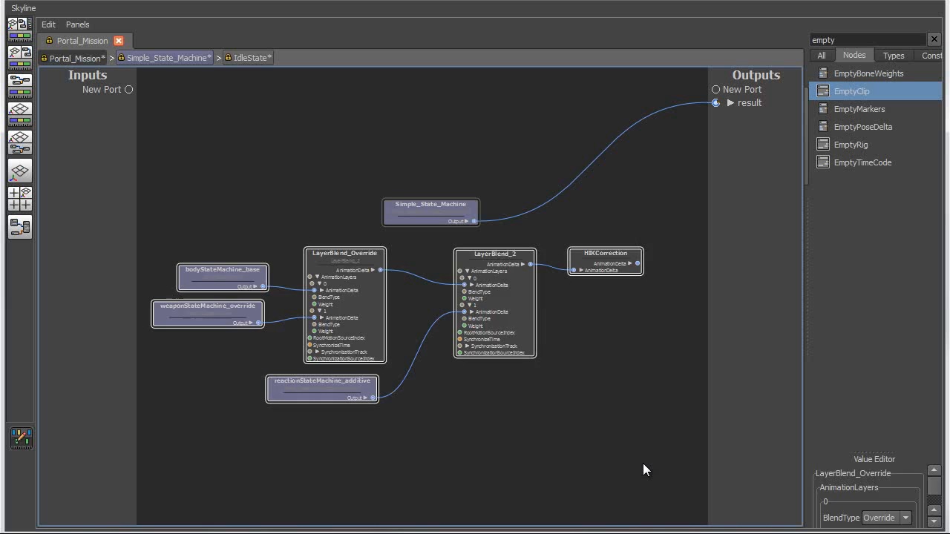
key("Delete")
middle_click_drag(413, 259, 409, 361, "alt")
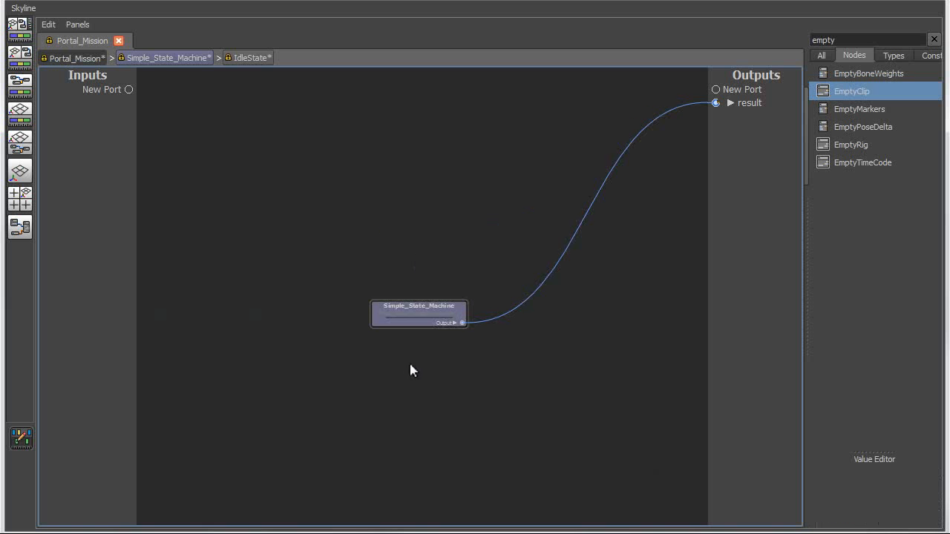
right_click_drag(409, 361, 489, 405, "alt")
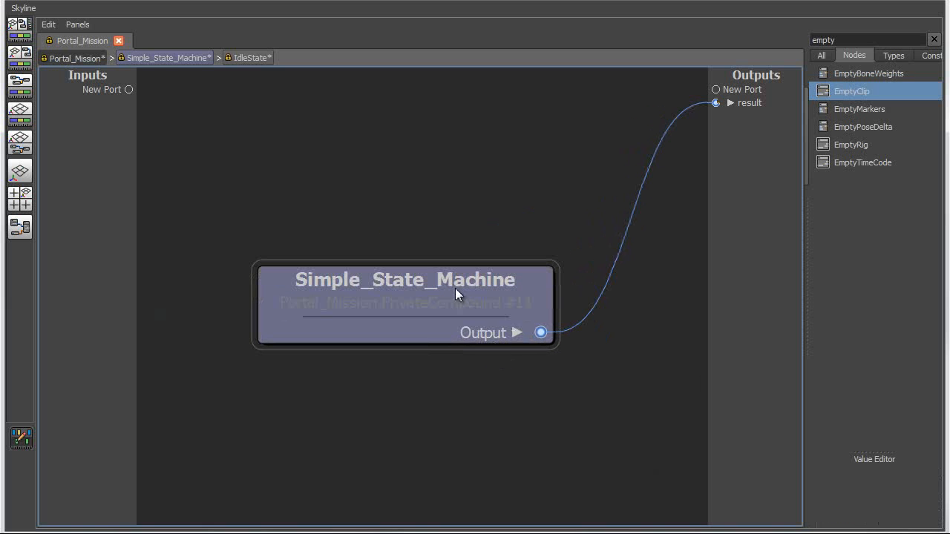
double_click(455, 293)
left_click_drag(465, 309, 438, 331)
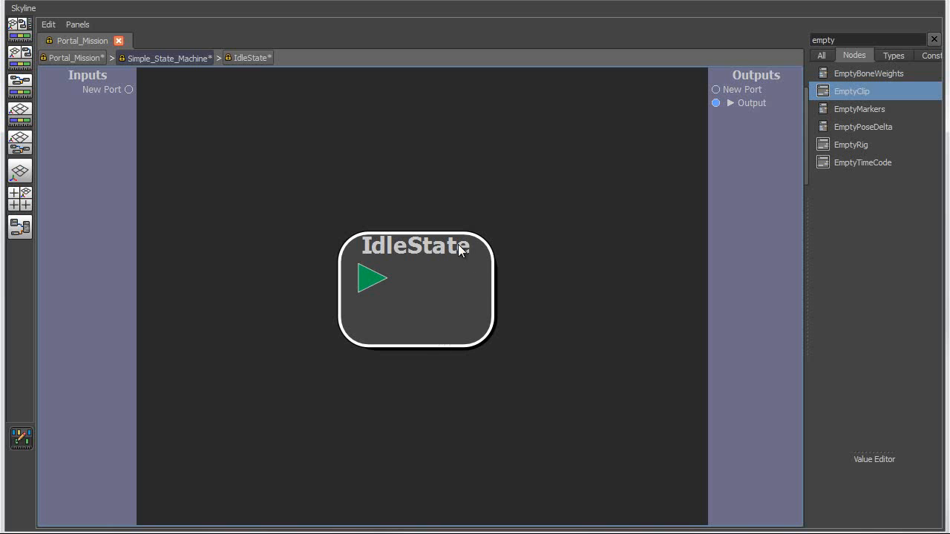
Switch to the Maya animation workspace and expand the locomotion clip group in the Skyline project tree.
left_click(17, 441)
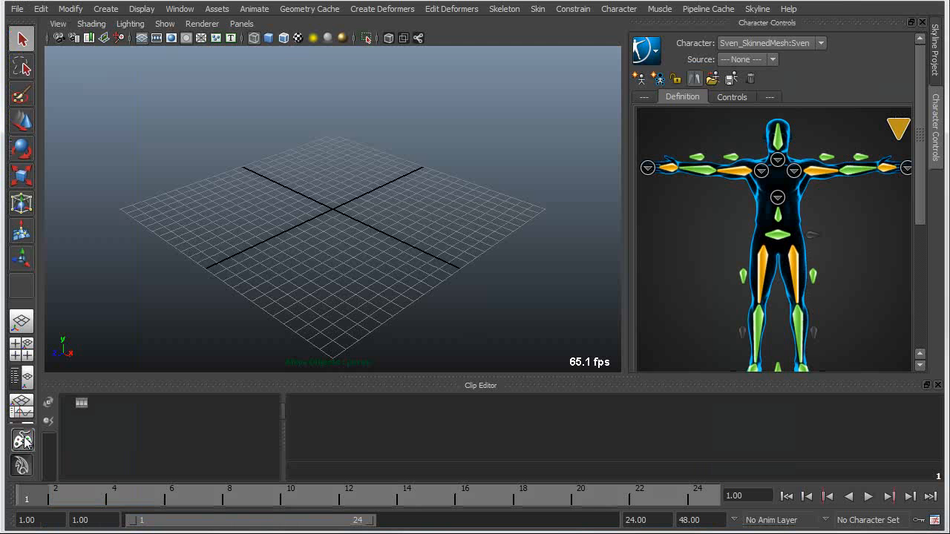
left_click(935, 50)
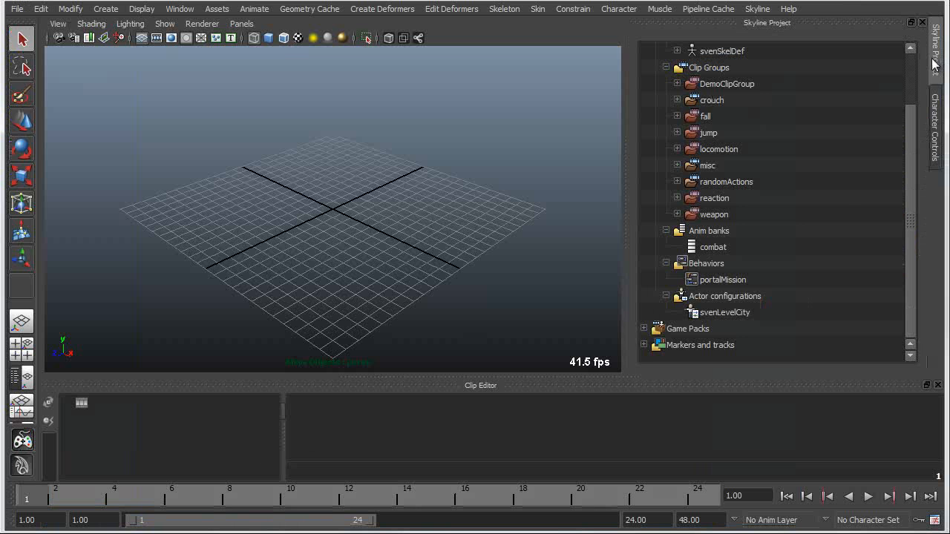
scroll(701, 200, "up", 1)
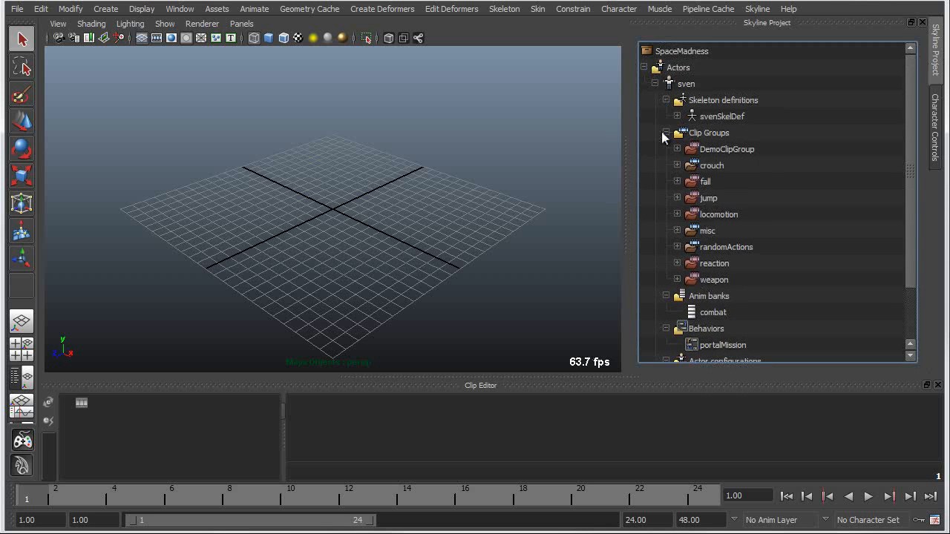
left_click(666, 133)
left_click(667, 133)
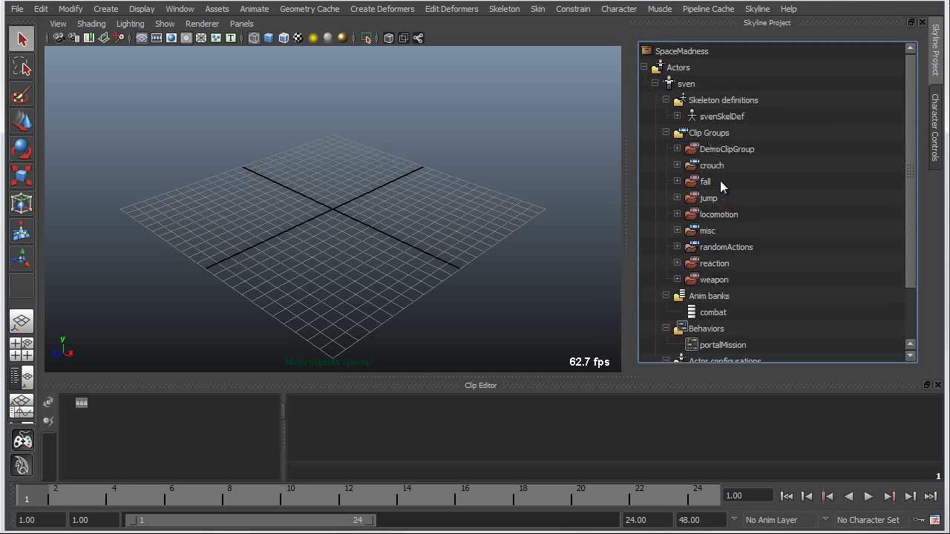
left_click(677, 215)
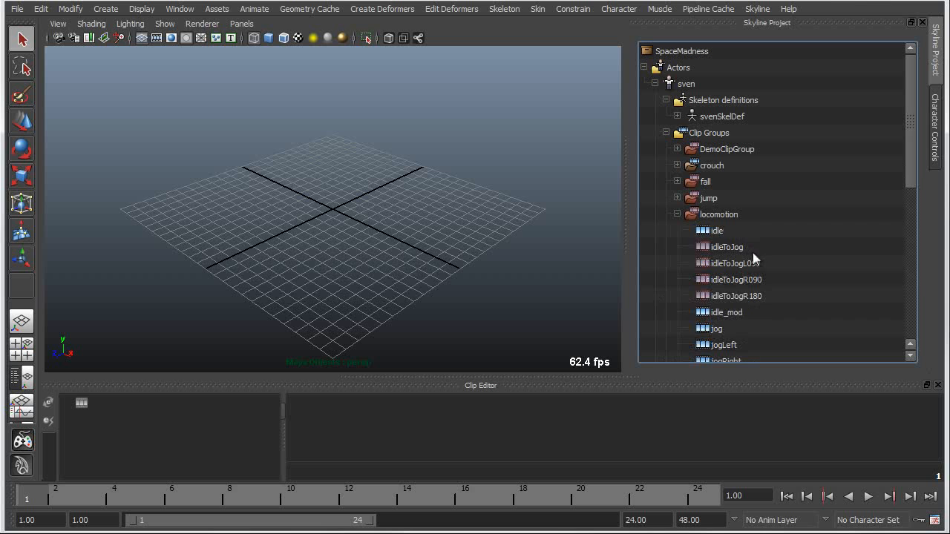
left_click(739, 247)
left_click(723, 230)
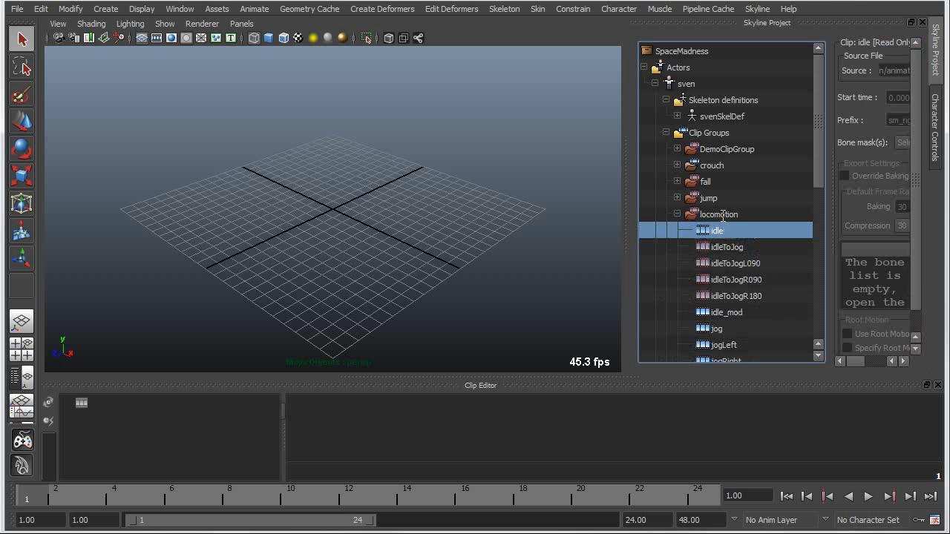
Start a new clip in the locomotion clip group and name it IdleNew.
left_click(722, 215)
right_click(721, 215)
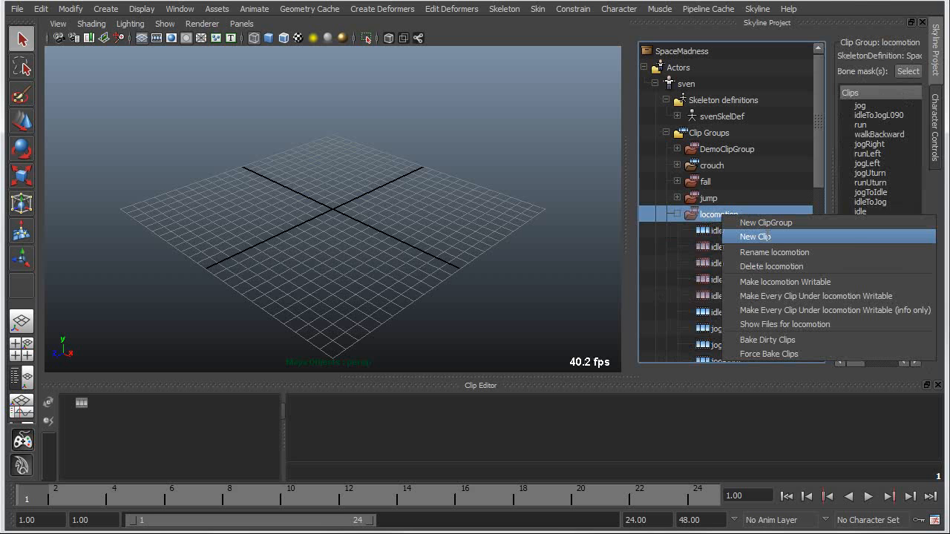
left_click(764, 237)
type("l")
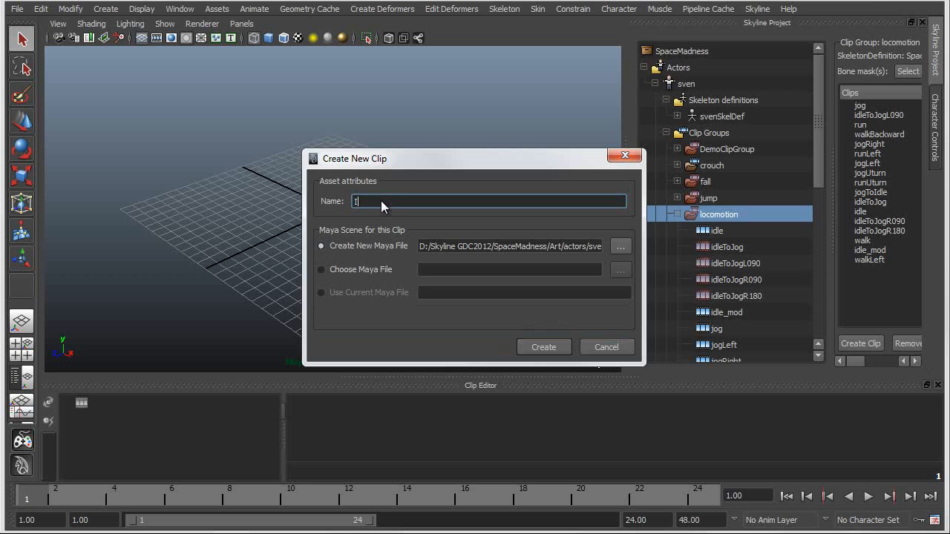
type("dleNew")
Choose the existing Maya file idle_alternate.ma for the clip and create it without saving the current scene.
left_click(320, 270)
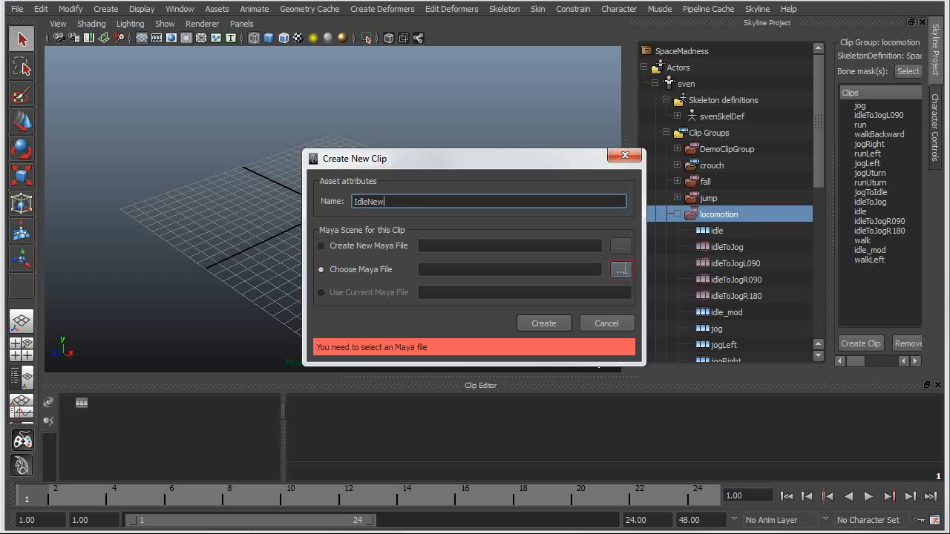
left_click(621, 269)
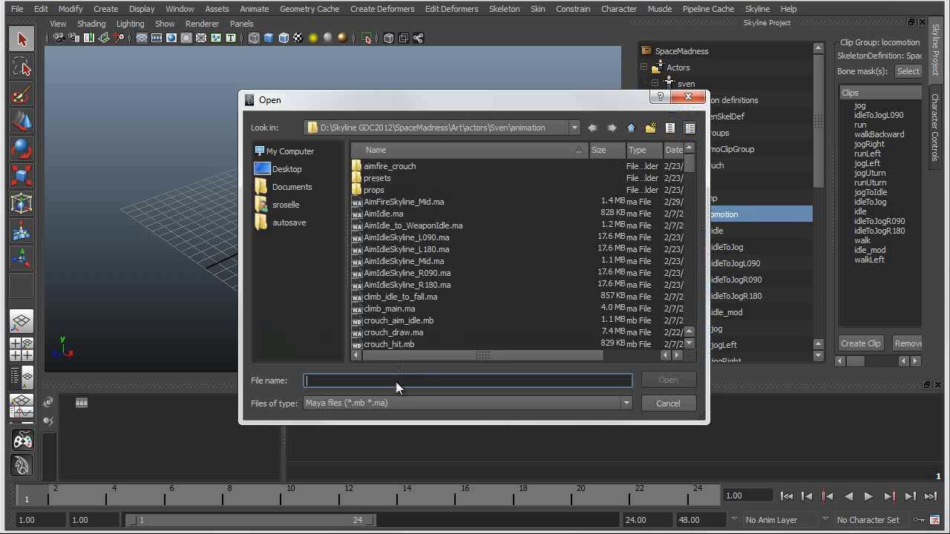
type("idle")
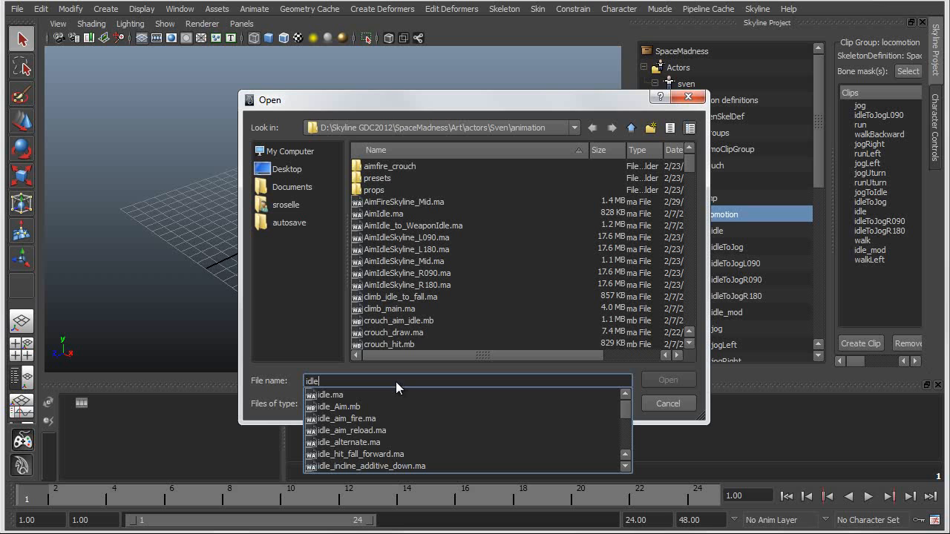
left_click(348, 443)
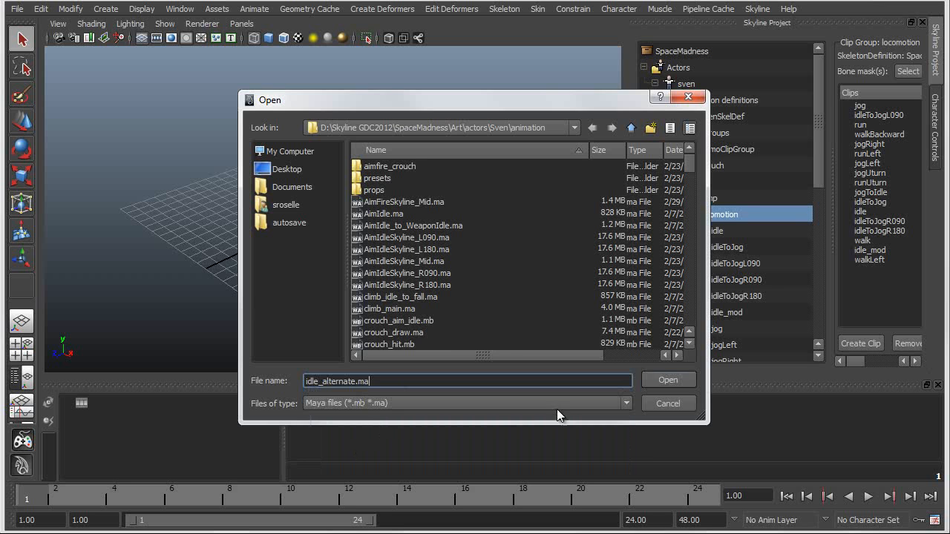
left_click(665, 381)
left_click(545, 347)
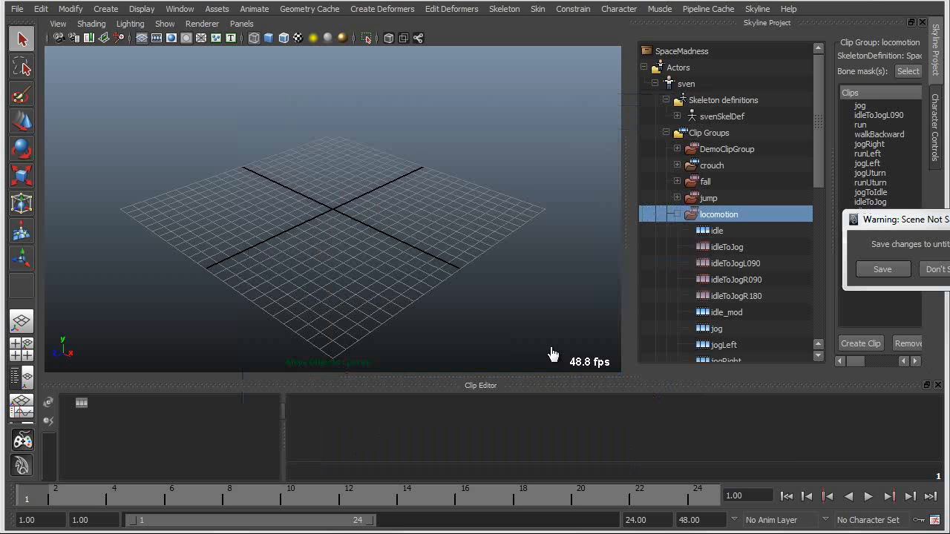
left_click(931, 268)
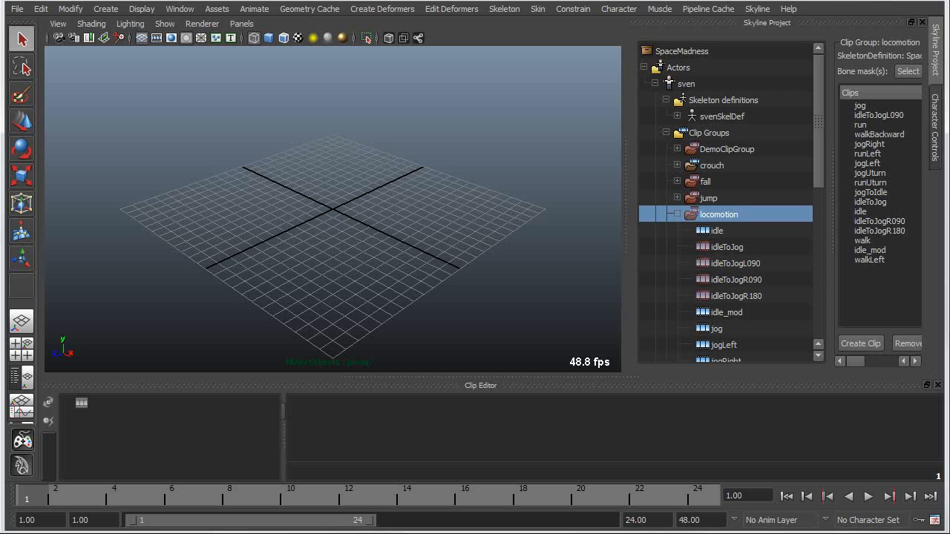
Play back the IdleNew clip to review the animation, and stop playback.
left_click(868, 496)
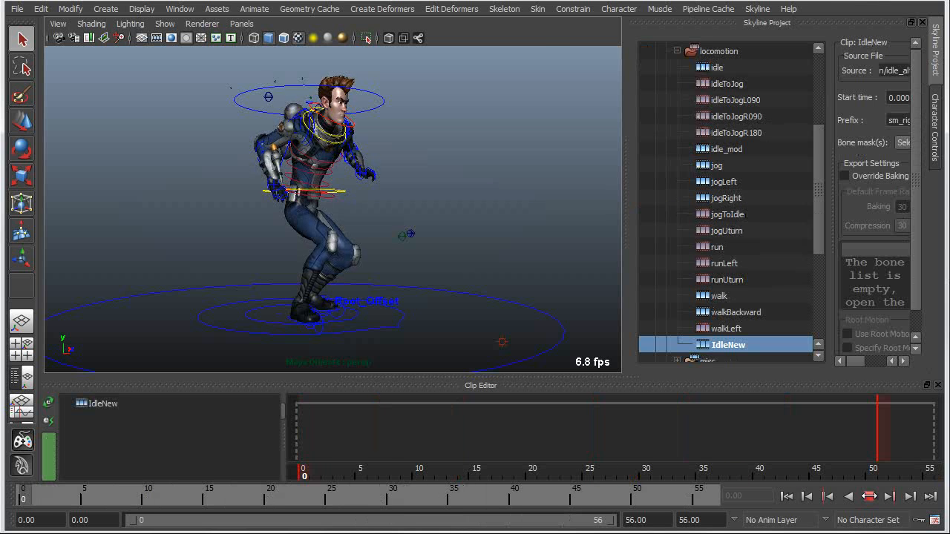
left_click(869, 497)
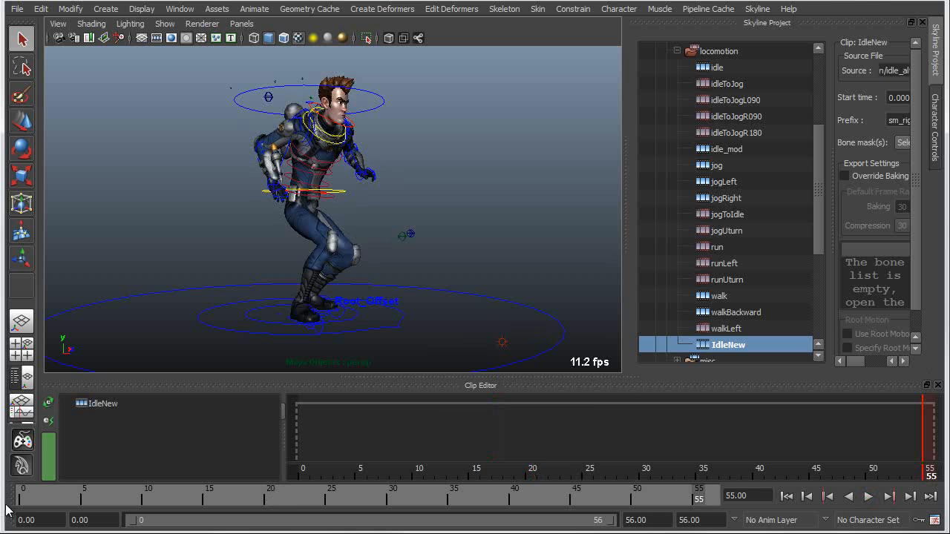
Return to the Skyline workspace with IdleState open, and enlarge its graph beside the node library and actor watch.
left_click(22, 441)
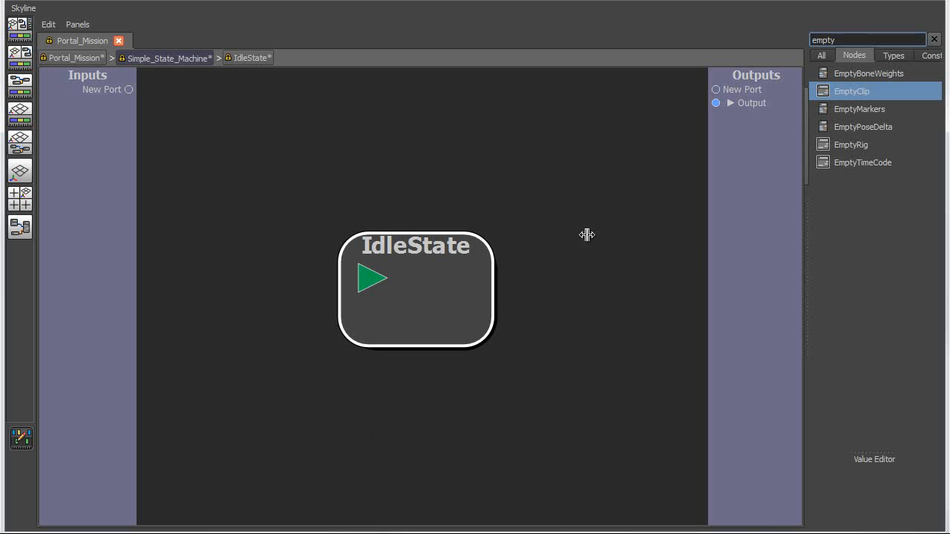
double_click(432, 280)
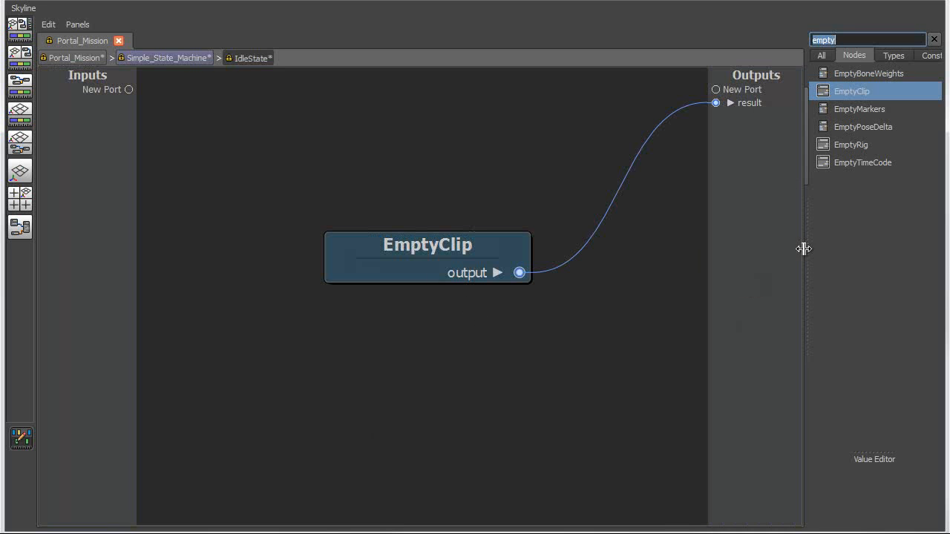
left_click_drag(806, 253, 786, 248)
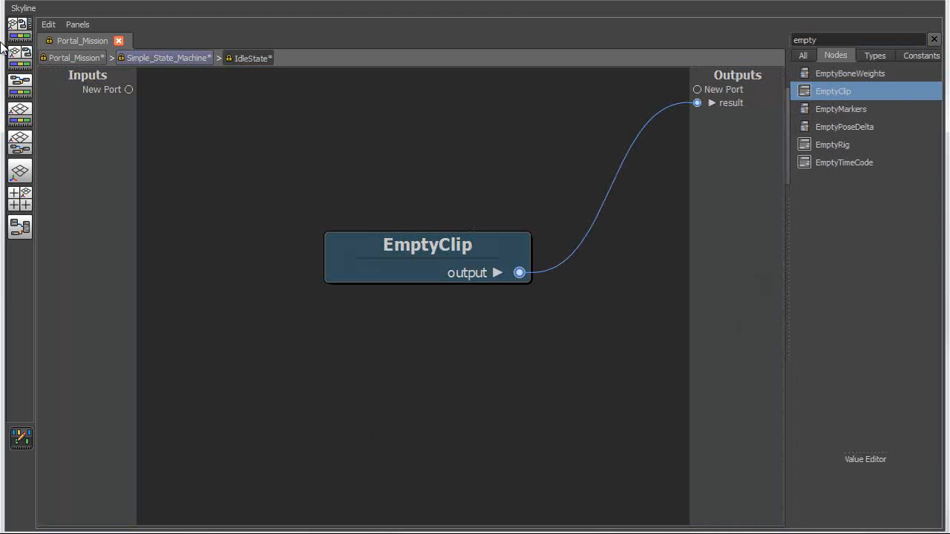
left_click(20, 31)
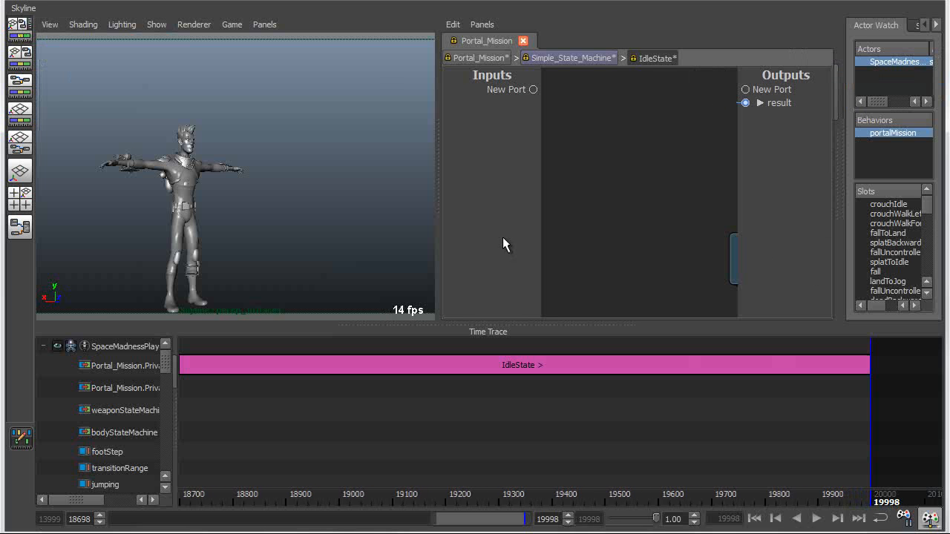
key("space")
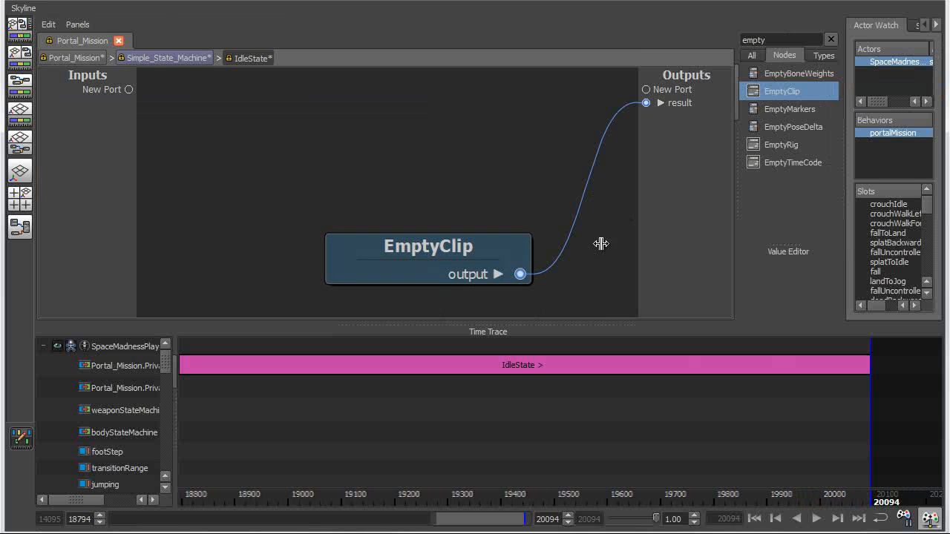
left_click_drag(573, 320, 567, 523)
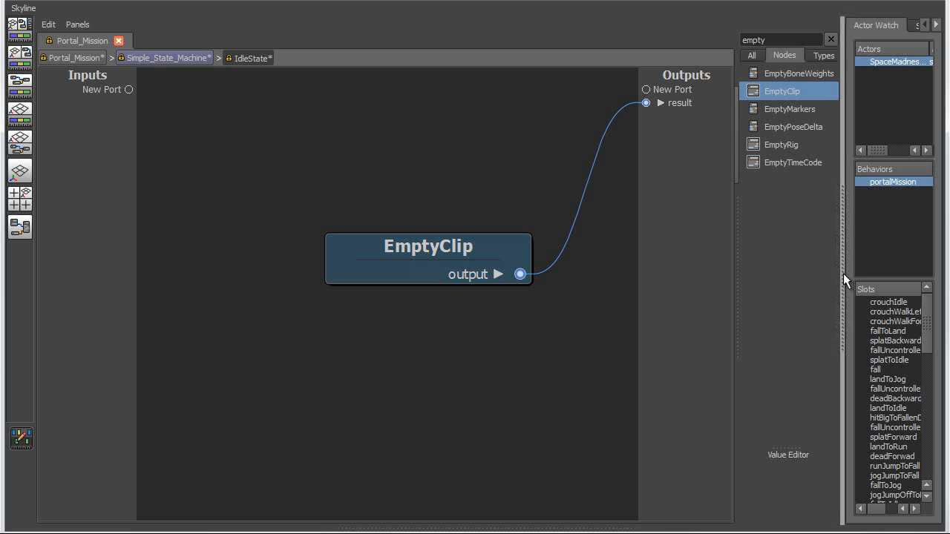
Widen the side area and show the Skyline project tree there, down to the locomotion clips.
left_click_drag(844, 270, 752, 219)
left_click(833, 26)
left_click_drag(834, 356, 922, 195)
left_click_drag(922, 206, 920, 318)
Replace the EmptyClip node in IdleState with an IdleNew clip node whose output connects to the result port.
left_click(849, 216)
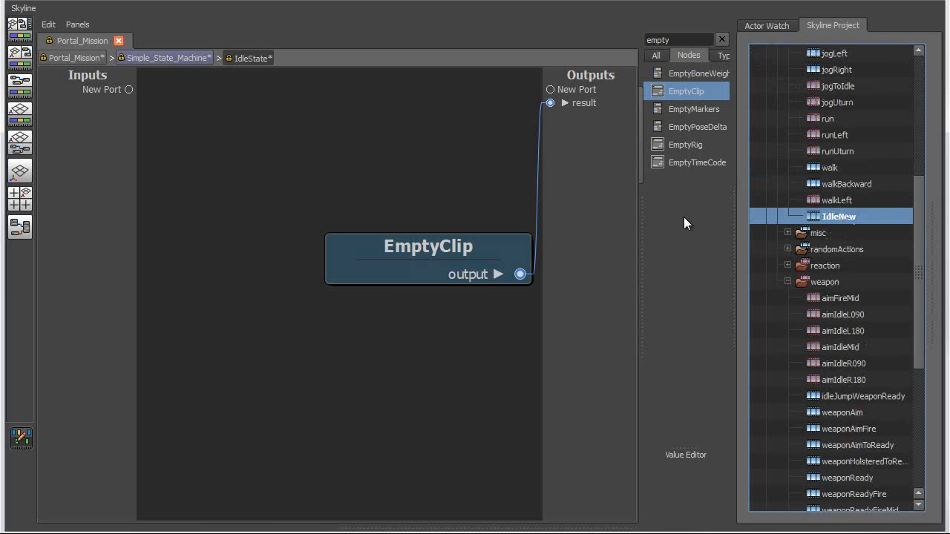
left_click_drag(425, 191, 298, 141)
left_click_drag(399, 184, 549, 102)
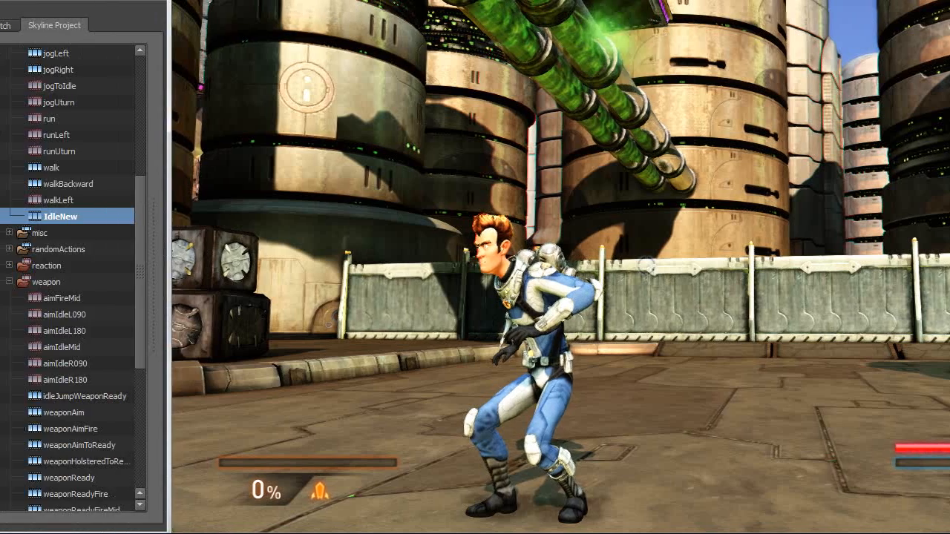
key("Delete")
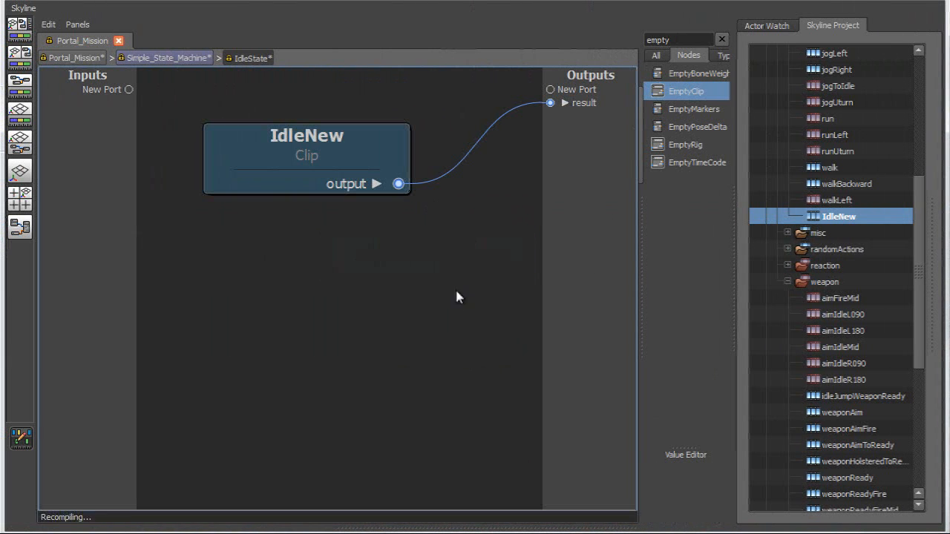
Add a second state beside IdleState in Simple_State_Machine and name it JumpState.
left_click(156, 59)
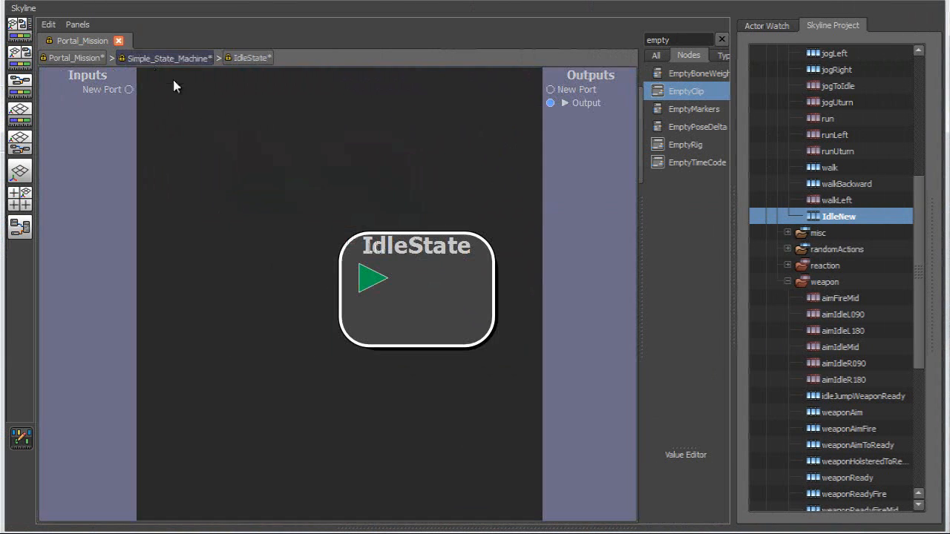
right_click(401, 190)
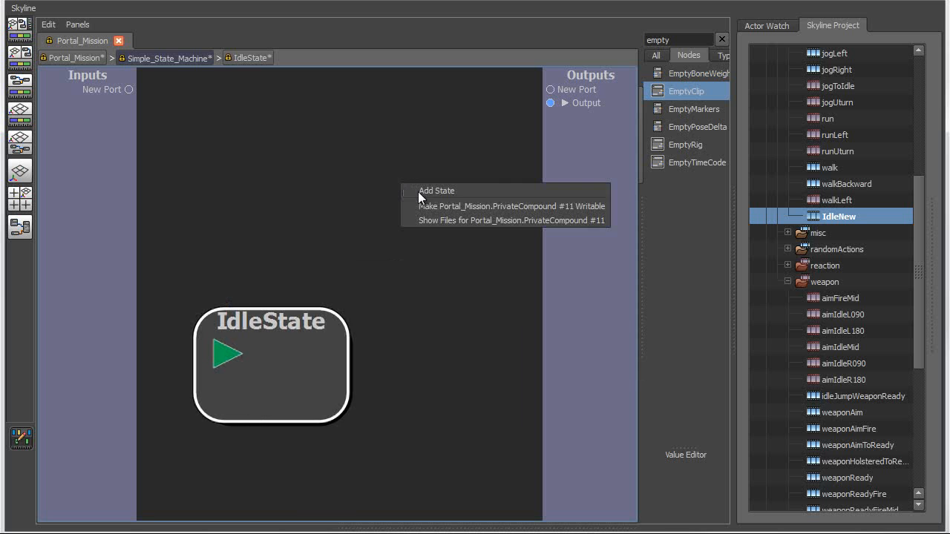
left_click(423, 187)
right_click(448, 196)
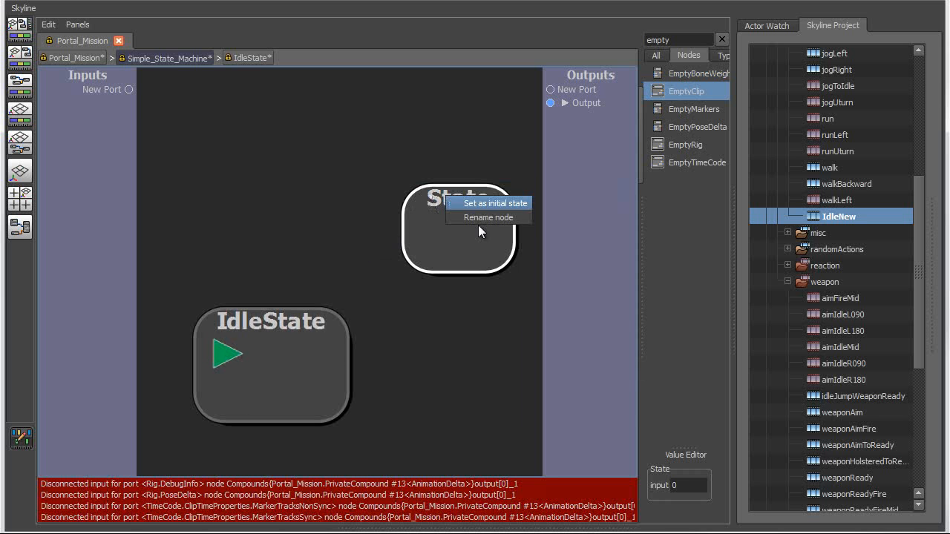
left_click(475, 215)
type("Ju")
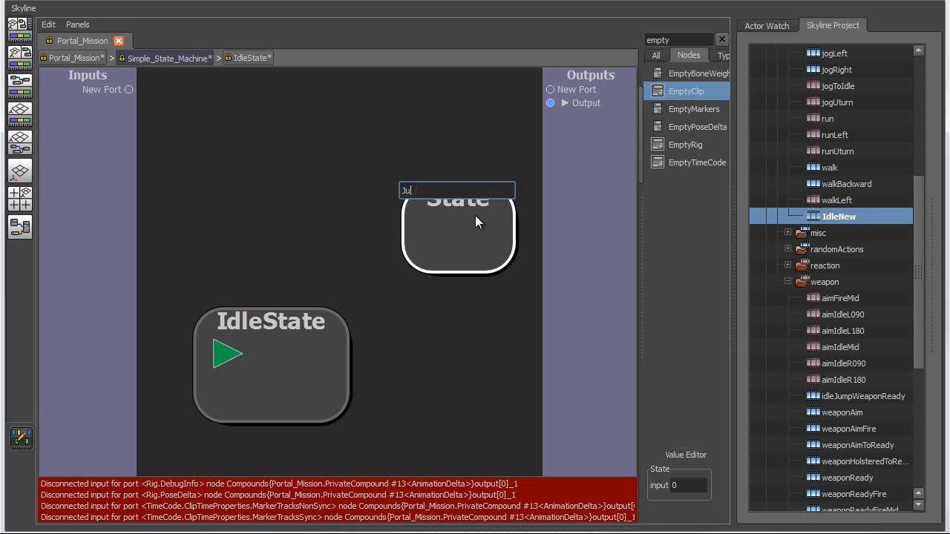
type("mpState")
key("Return")
Add the idleJumpWeaponReady clip from the weapon folder to JumpState and connect its output to the result port.
middle_click_drag(474, 214, 422, 199)
scroll(823, 209, "up", 3)
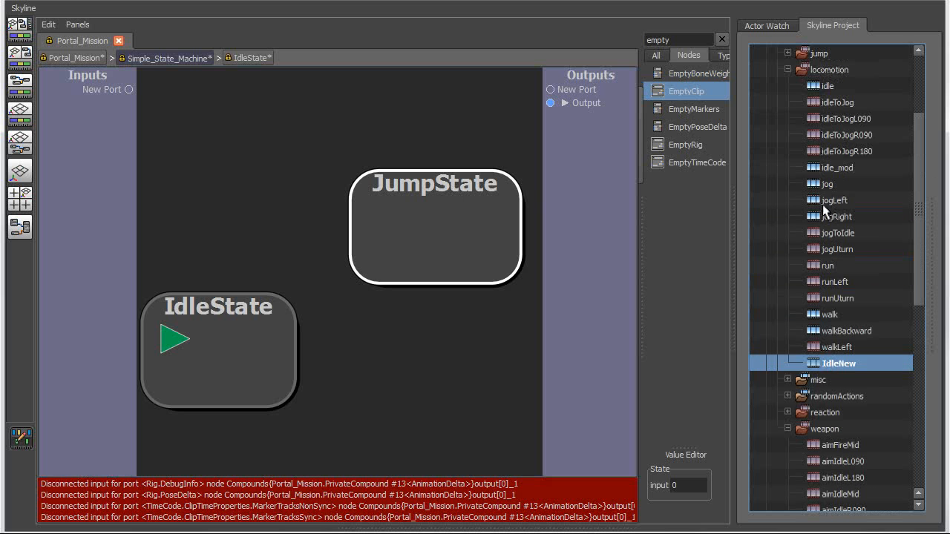
left_click(787, 70)
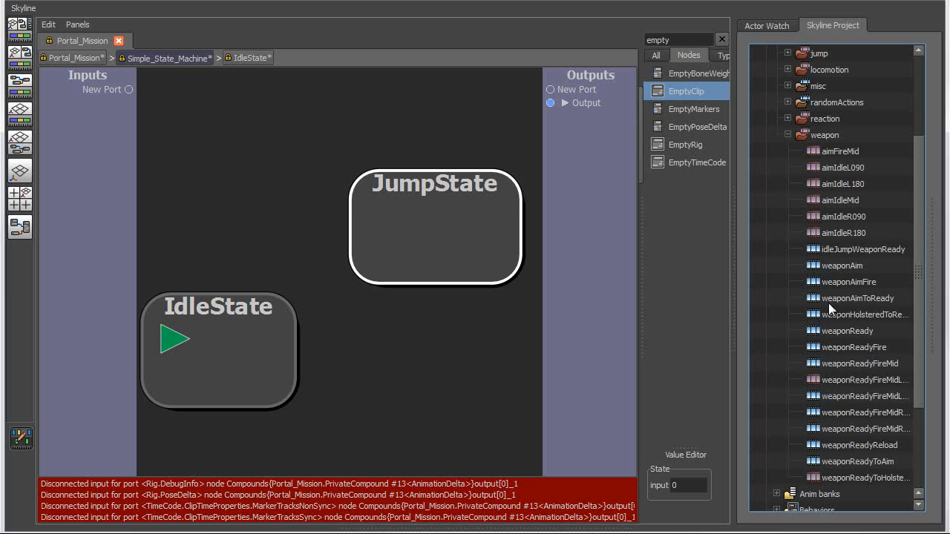
double_click(407, 230)
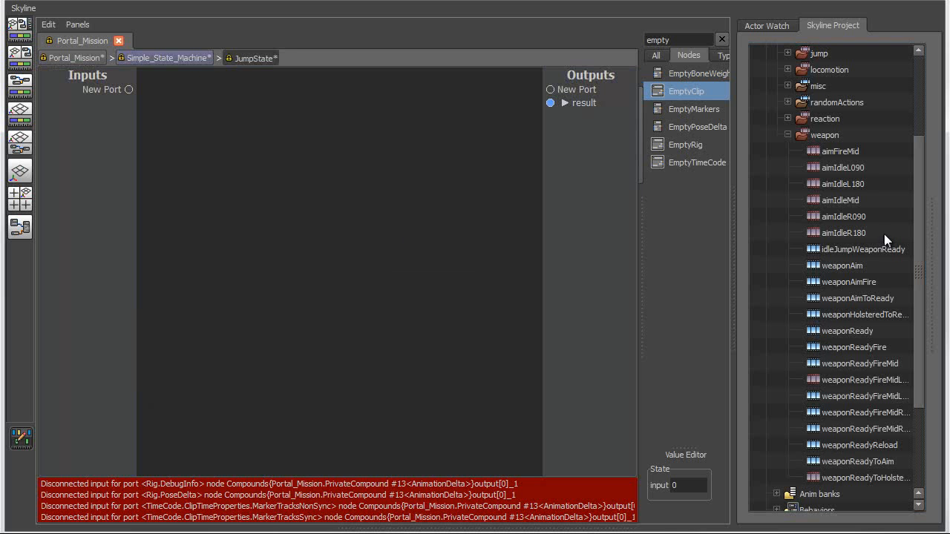
left_click(854, 253)
left_click_drag(353, 264, 353, 265)
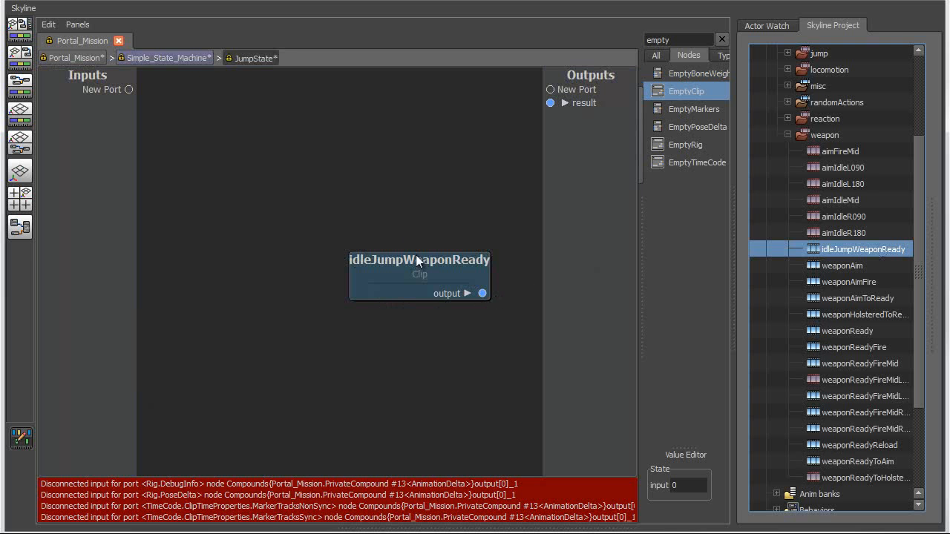
scroll(385, 240, "up", 3)
left_click_drag(484, 245, 550, 102)
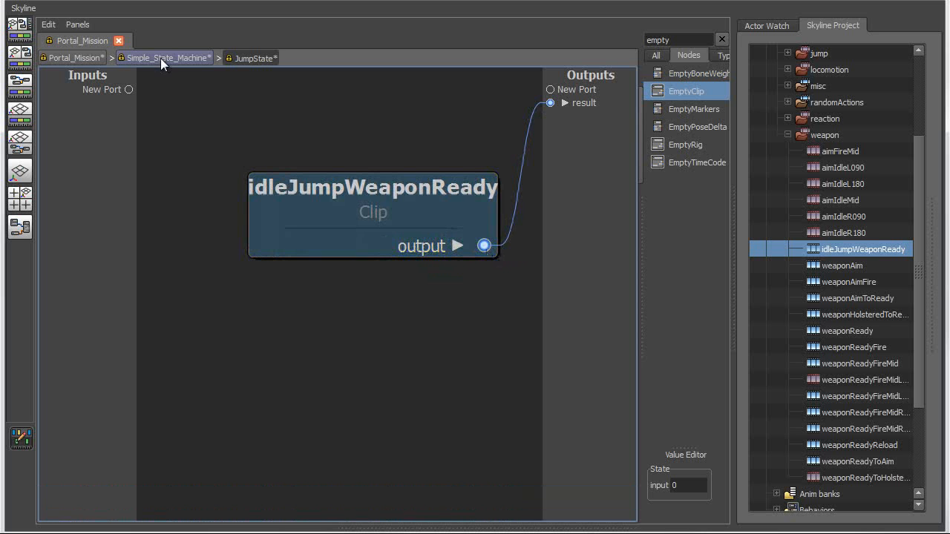
Return to Simple_State_Machine and make IdleState its initial state.
left_click(160, 58)
right_click(439, 178)
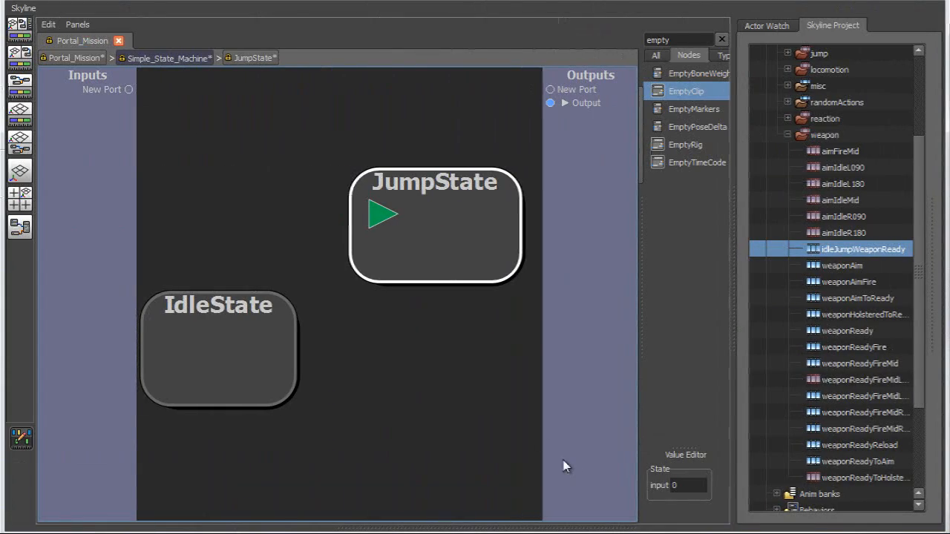
right_click(250, 308)
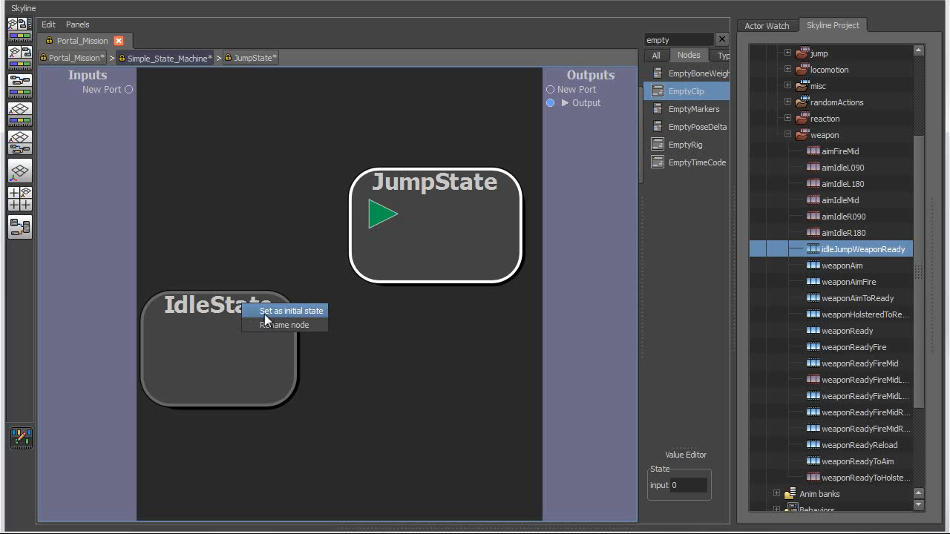
left_click(271, 314)
Create a transition from IdleState to JumpState and enlarge the Value Editor to show all its settings.
left_click_drag(398, 373, 461, 239)
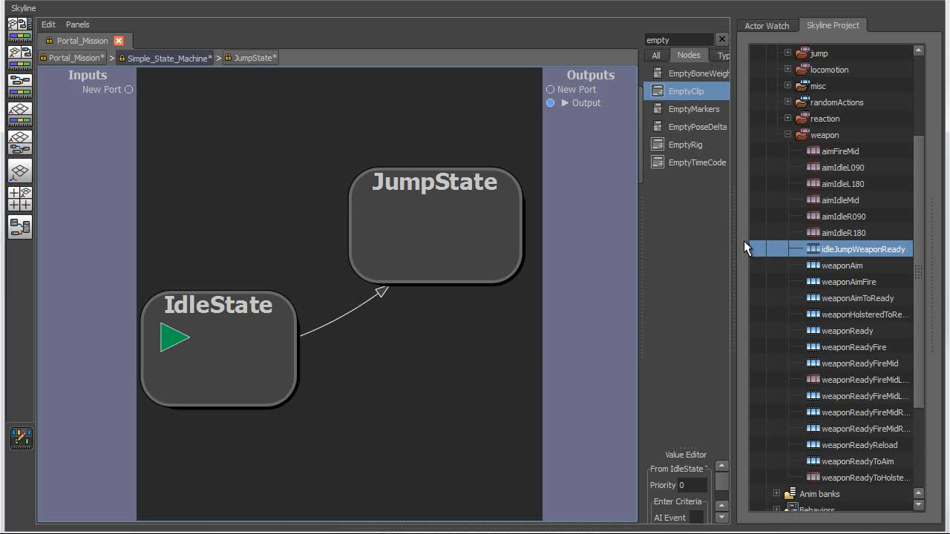
left_click_drag(731, 241, 941, 244)
left_click_drag(821, 261, 703, 279)
left_click_drag(801, 449, 807, 225)
Set the enter criteria AI event of the IdleState-to-JumpState transition to doJump.
left_click(768, 299)
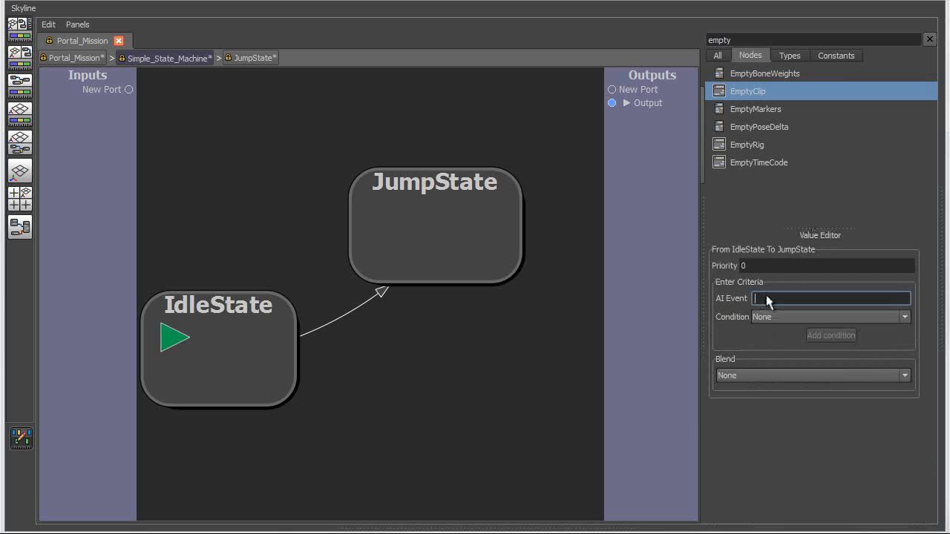
type("doJump")
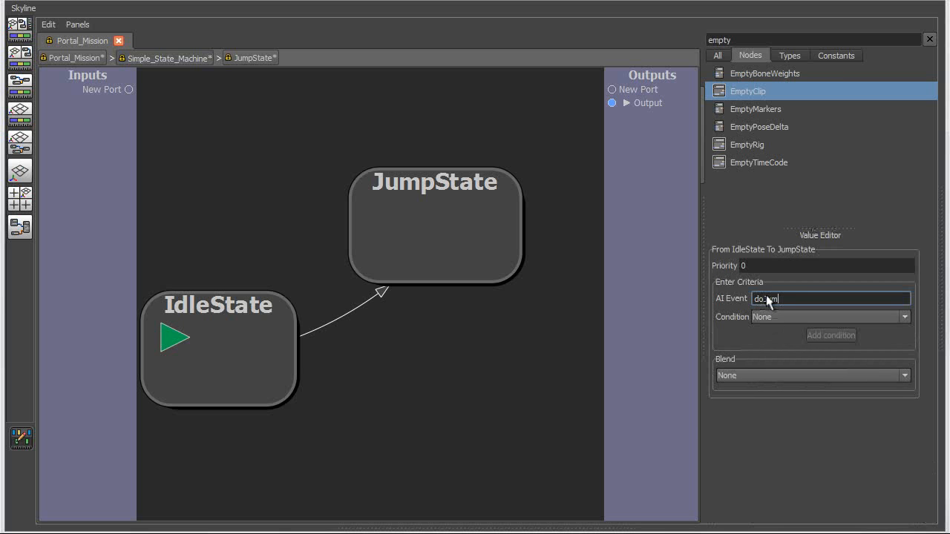
key("Return")
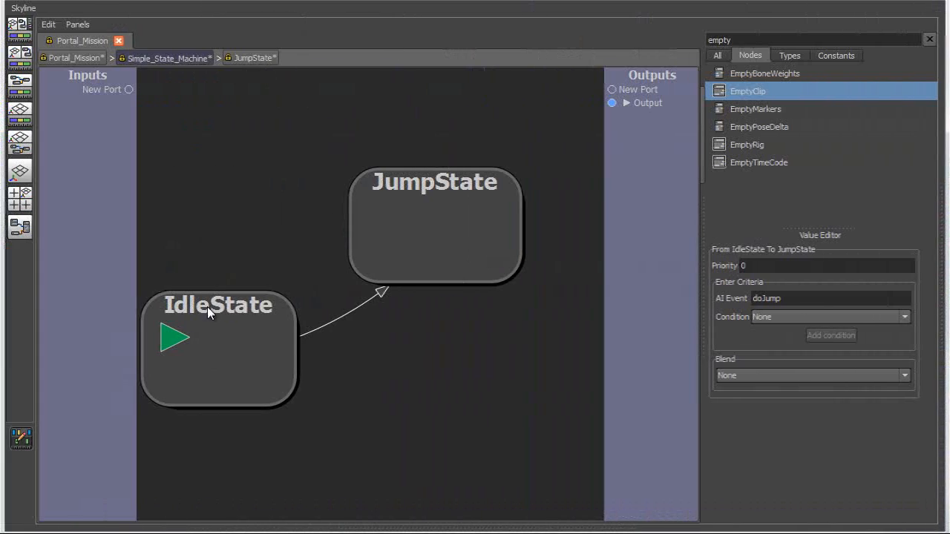
right_click(209, 305)
left_click(261, 313)
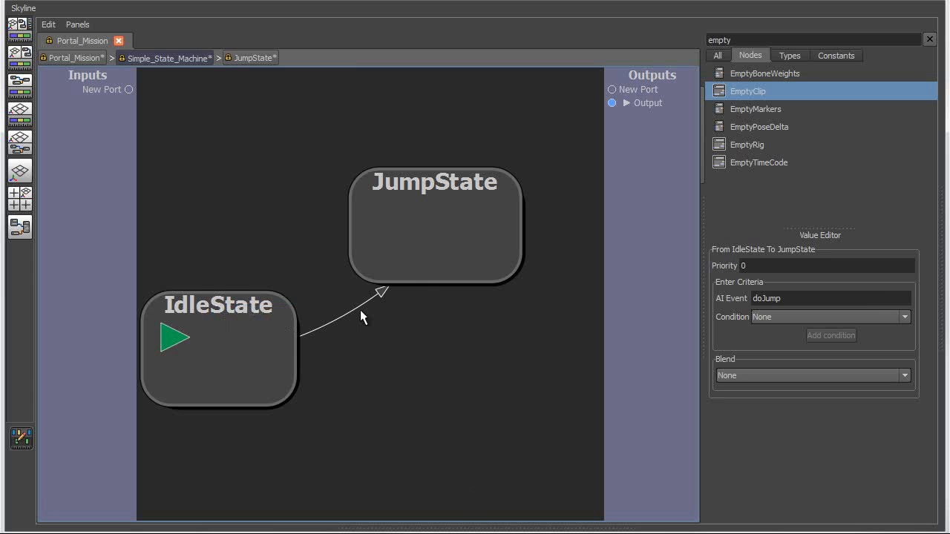
middle_click_drag(349, 316, 392, 315)
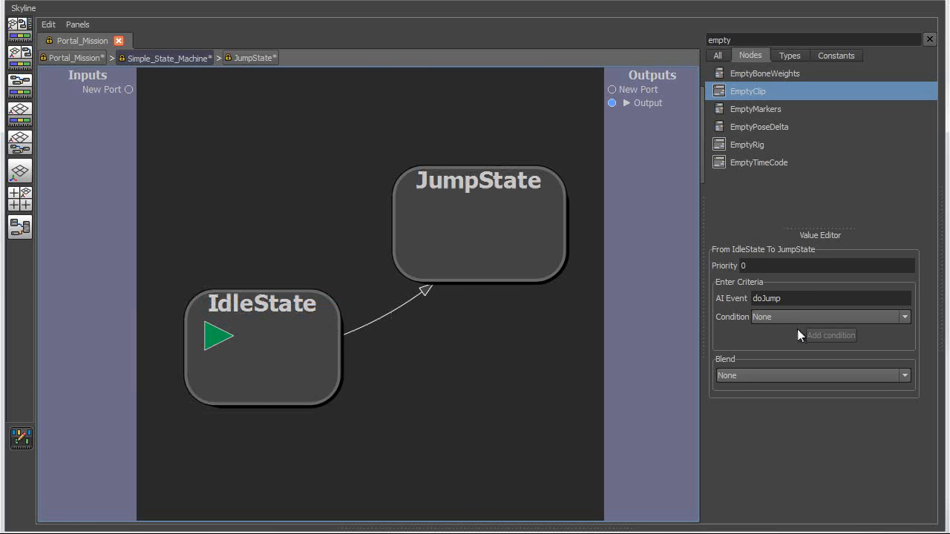
Give the IdleState-to-JumpState transition a CrossFadeTransition blend with duration 0.2 and the exit condition End_Of_Transition.
left_click(739, 376)
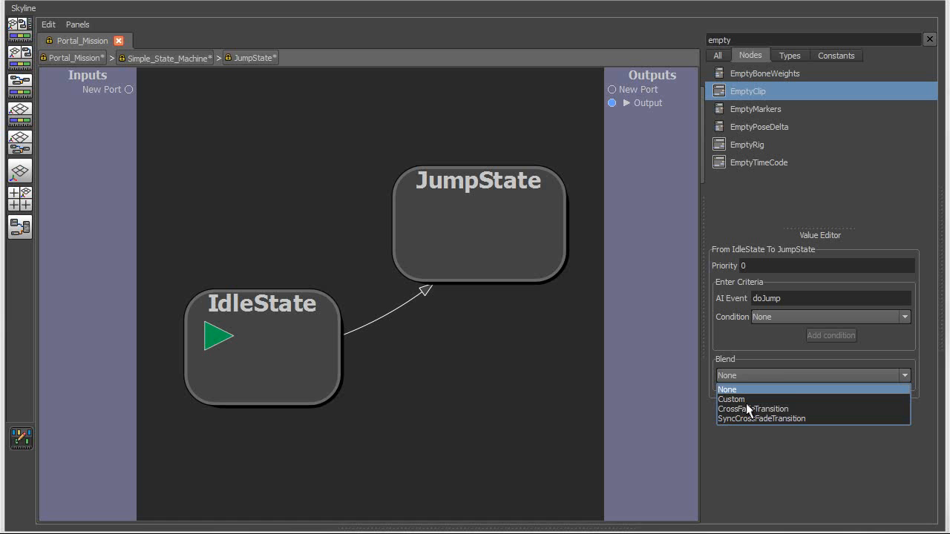
left_click(749, 409)
left_click(806, 394)
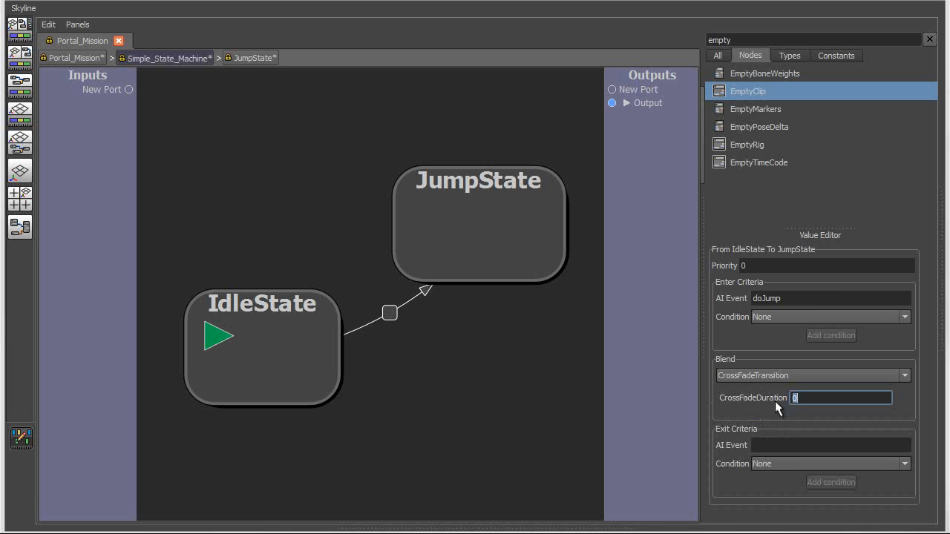
type("0.2")
key("Return")
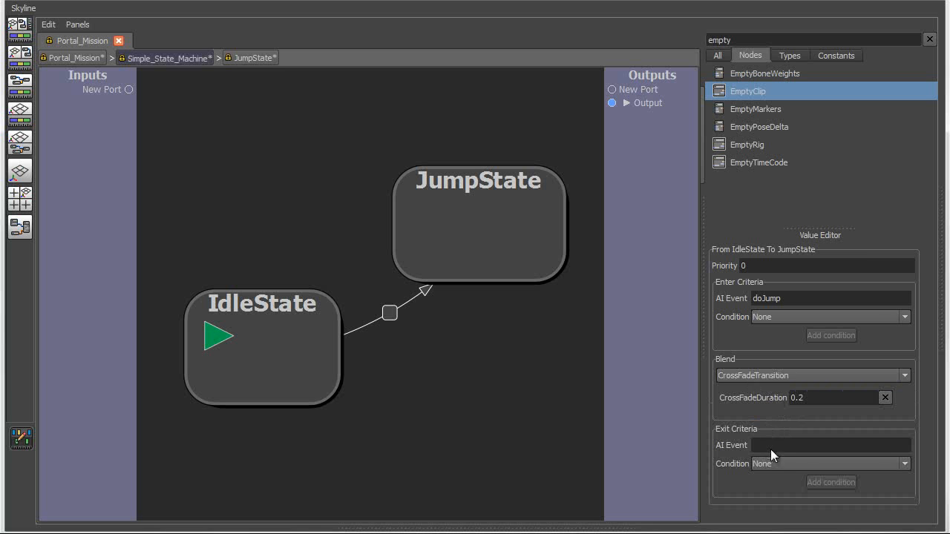
left_click(772, 464)
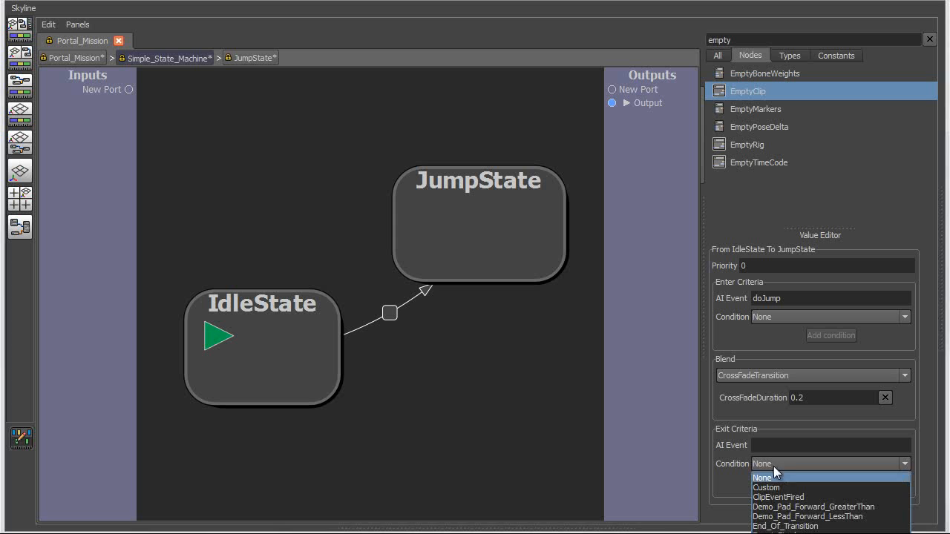
left_click(797, 527)
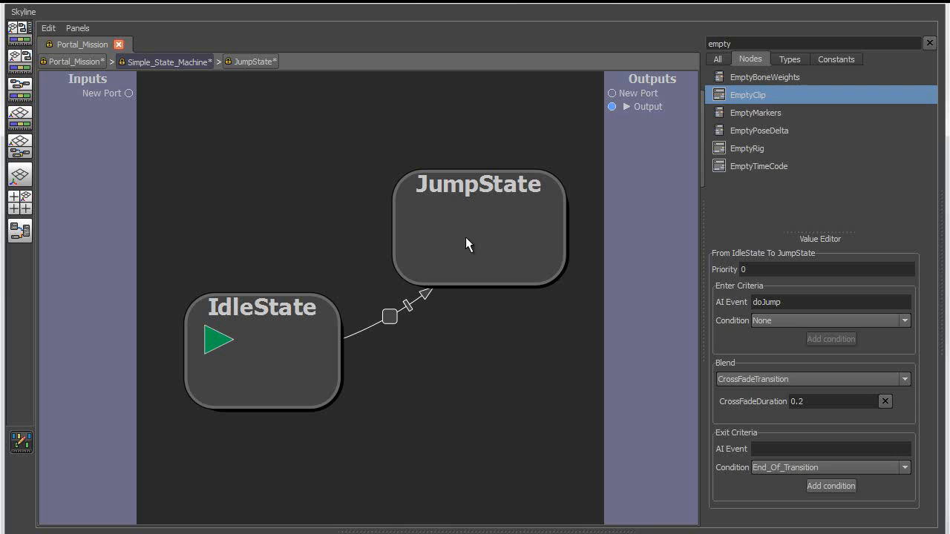
Create a transition from JumpState back to IdleState with the enter condition Event_Fired and event name EndOfClip.
left_click_drag(475, 210, 297, 352)
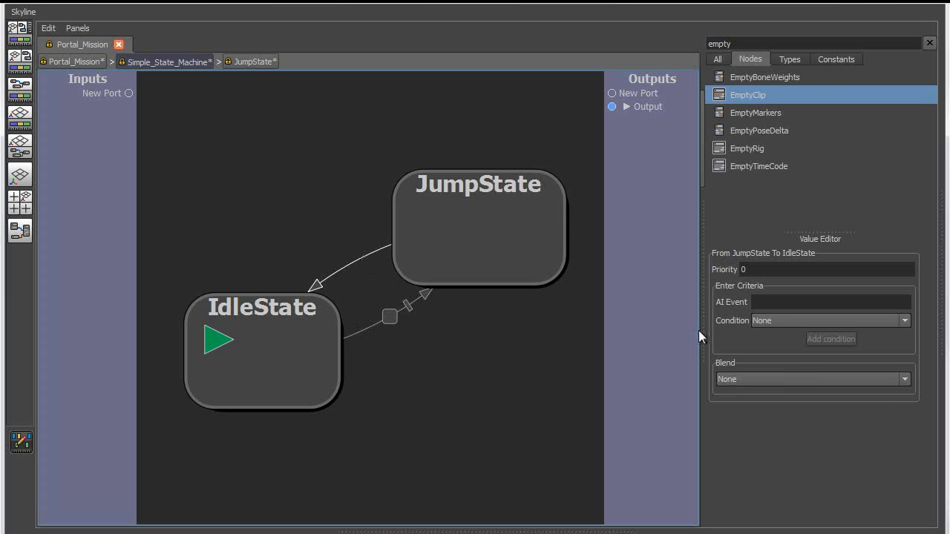
left_click(766, 302)
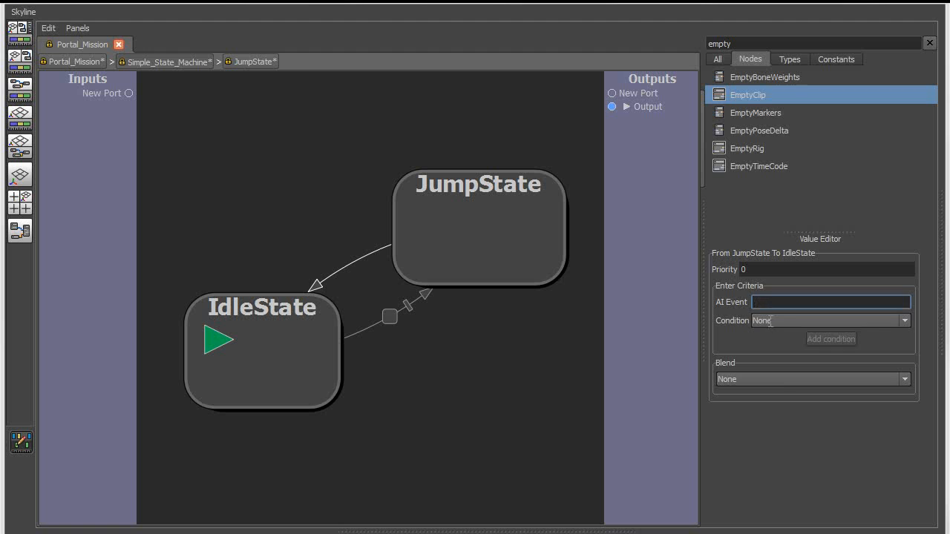
left_click(772, 321)
left_click(780, 392)
left_click(813, 343)
type("EndOfClip")
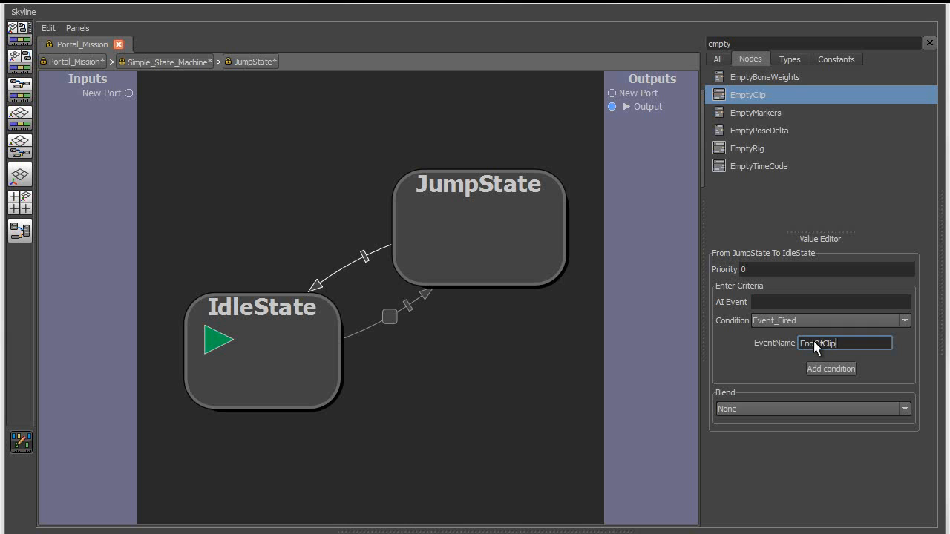
key("Return")
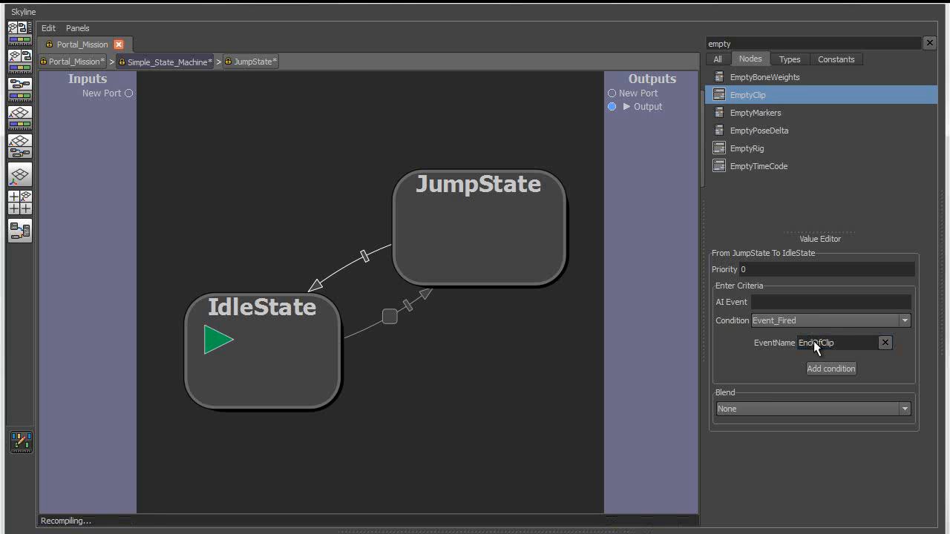
Give the JumpState-to-IdleState transition a CrossFadeTransition blend with duration 0.2 and the exit condition End_Of_Transition.
left_click(742, 408)
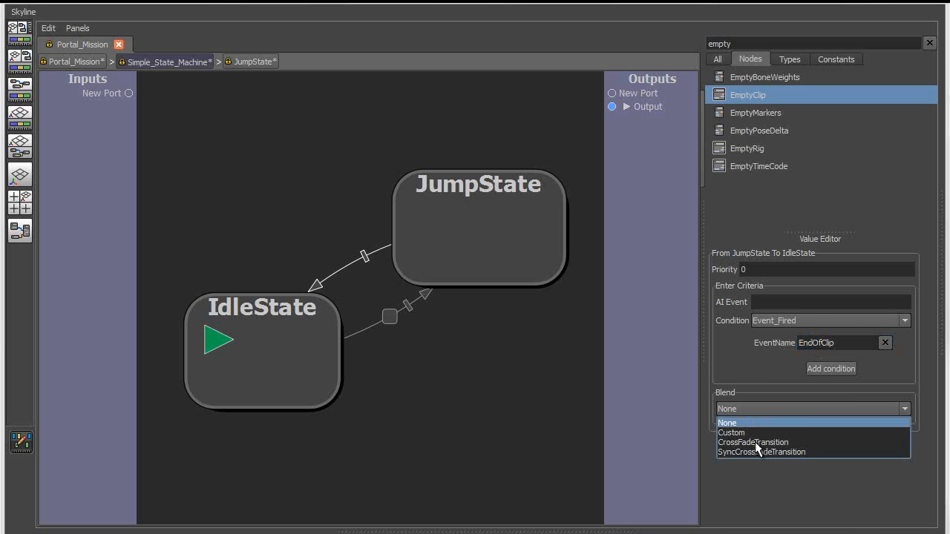
left_click(757, 442)
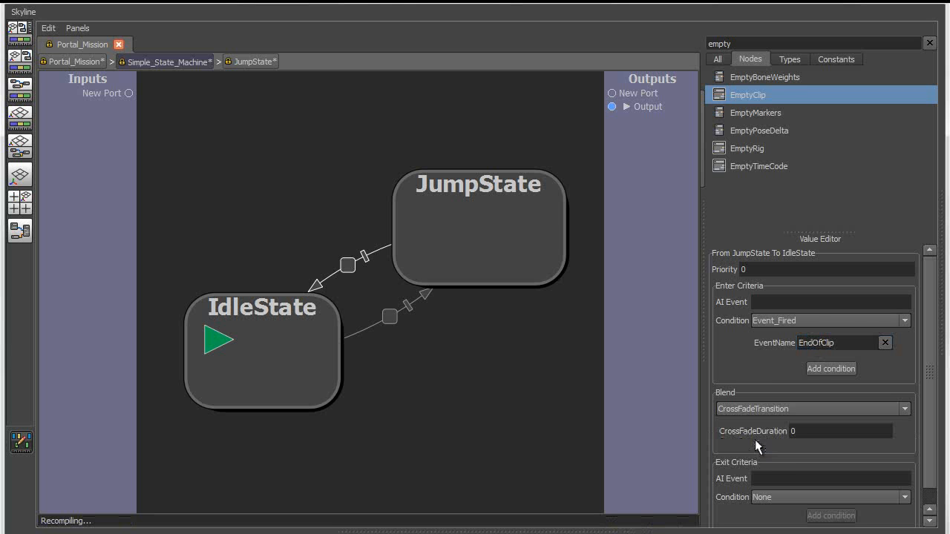
left_click(752, 430)
type("0.2")
key("Return")
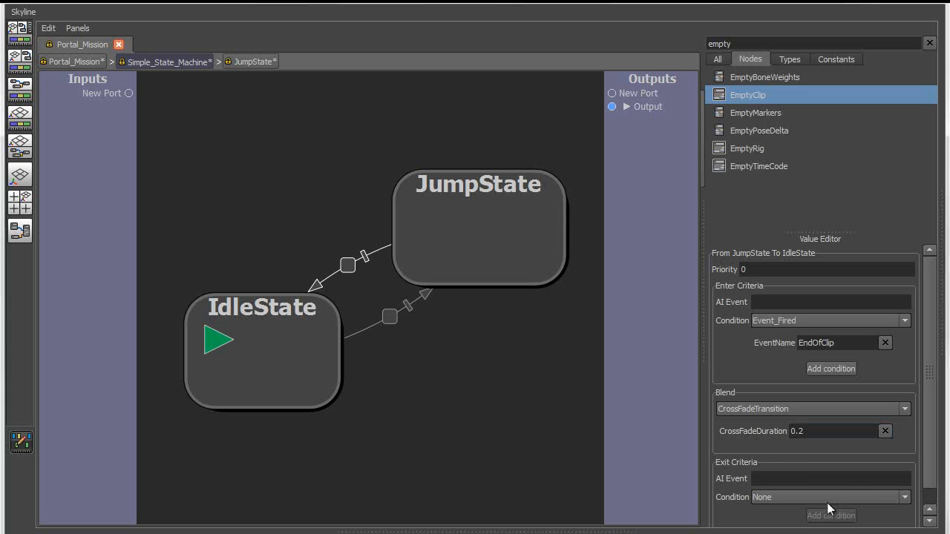
left_click(827, 498)
left_click(787, 533)
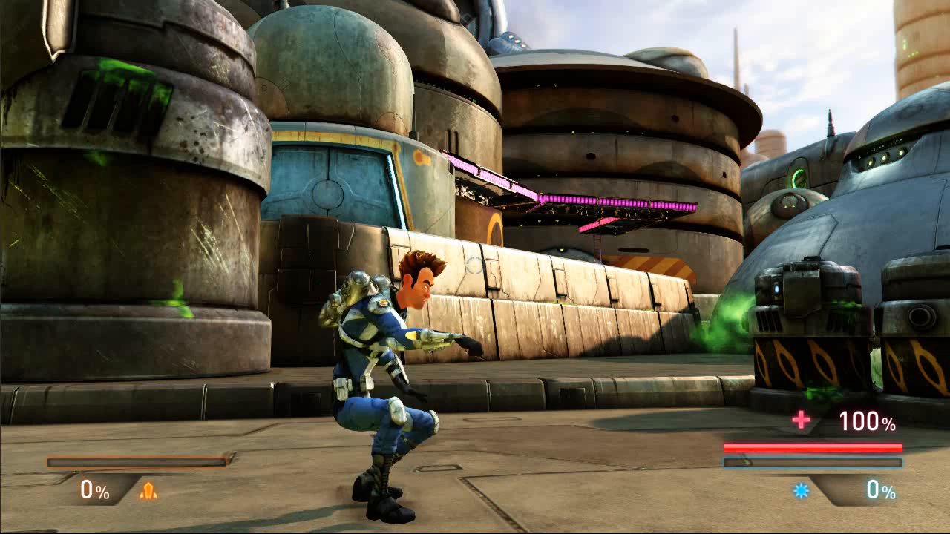
Test the idle and jump states in the running game by making the character jump.
key("space")
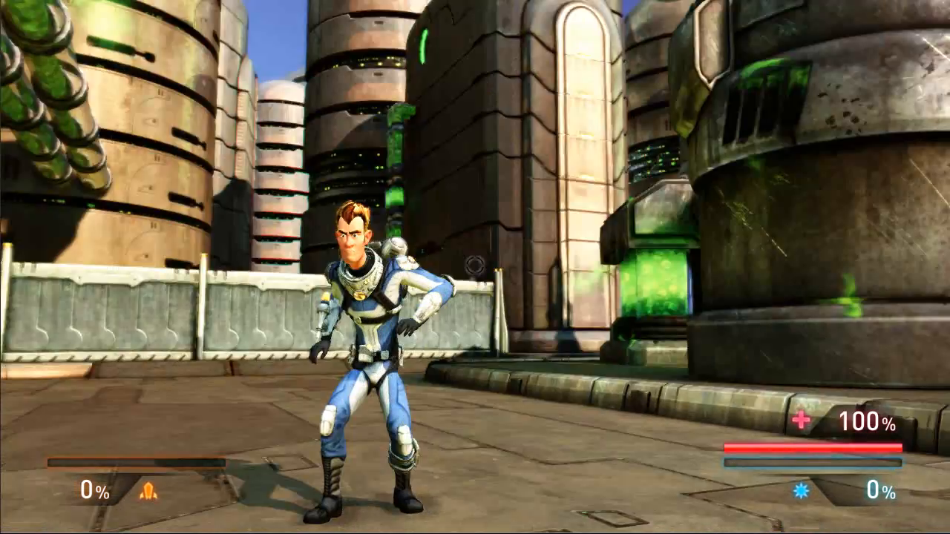
key("space")
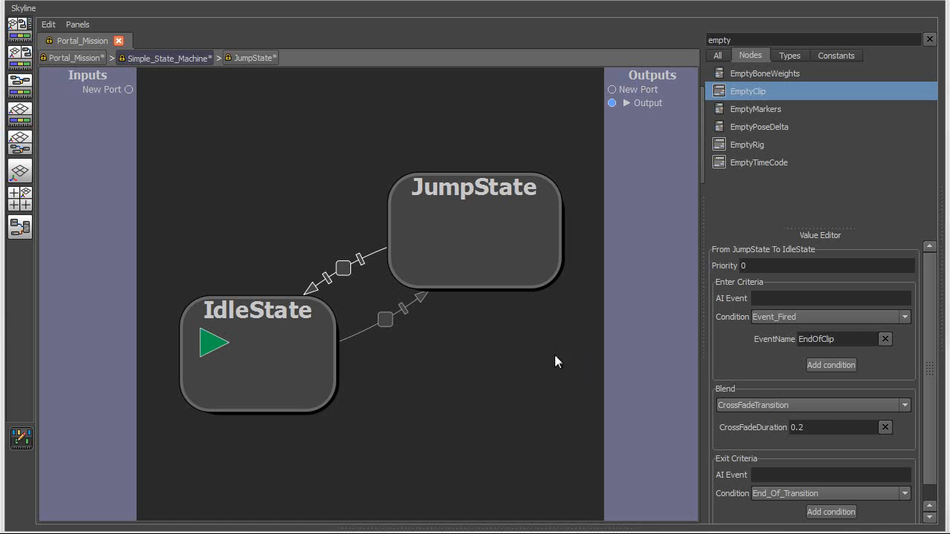
Inspect the clip node inside IdleState and play back the IdleNew animation in the Maya viewport.
left_click(413, 377)
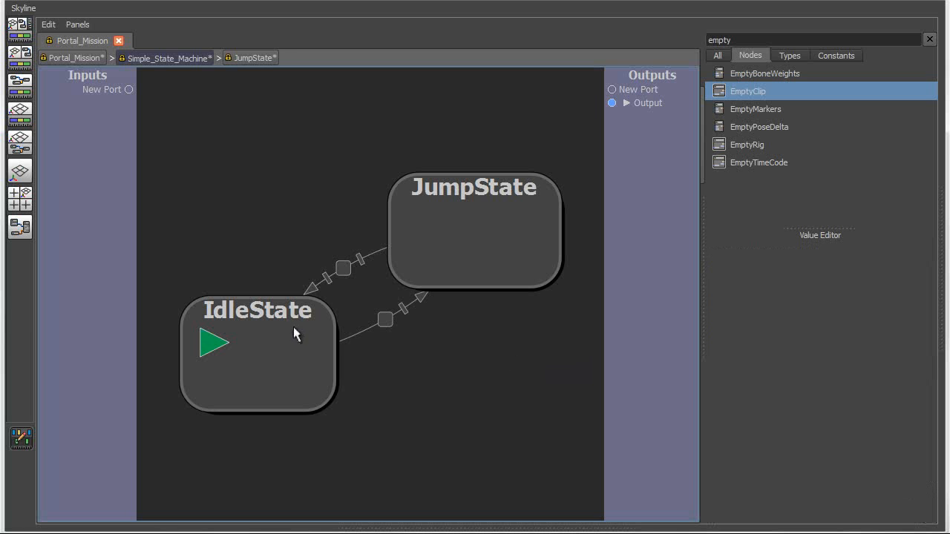
double_click(294, 328)
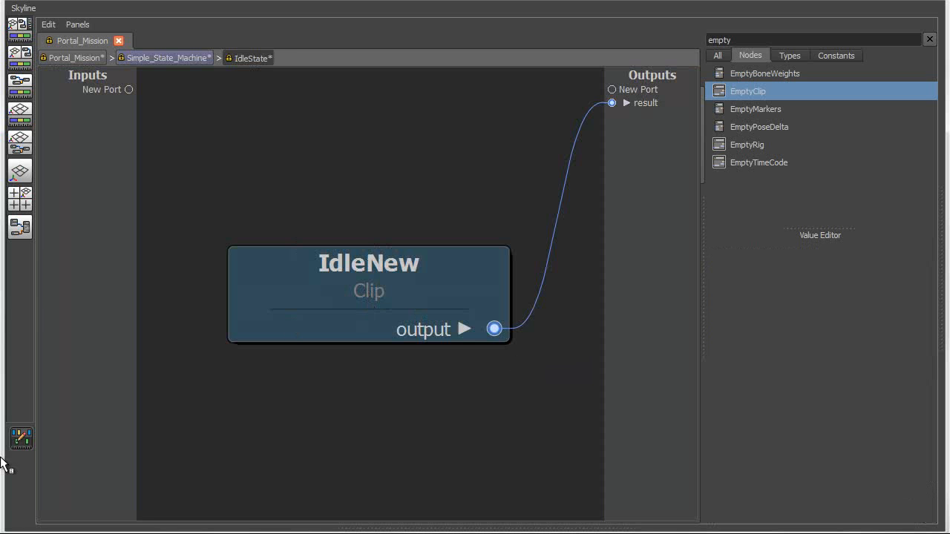
left_click(20, 439)
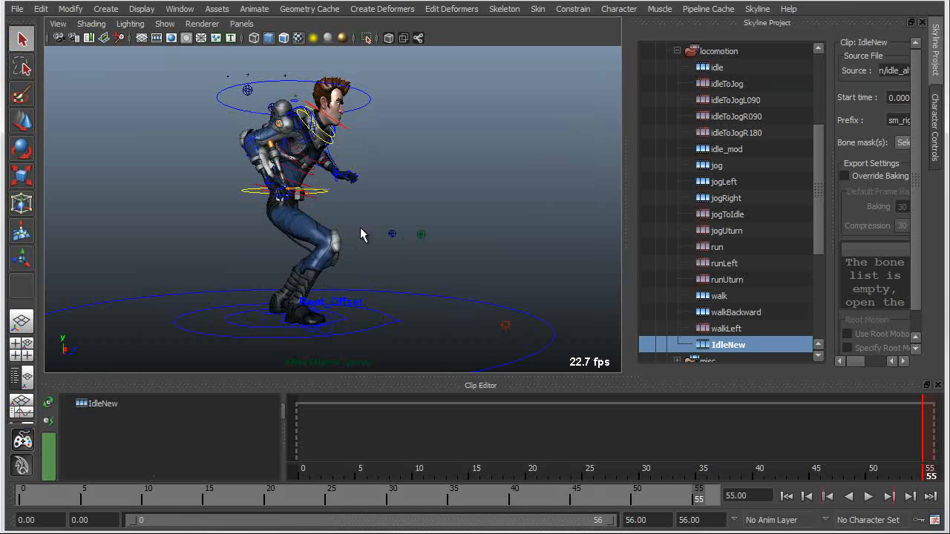
left_click(868, 496)
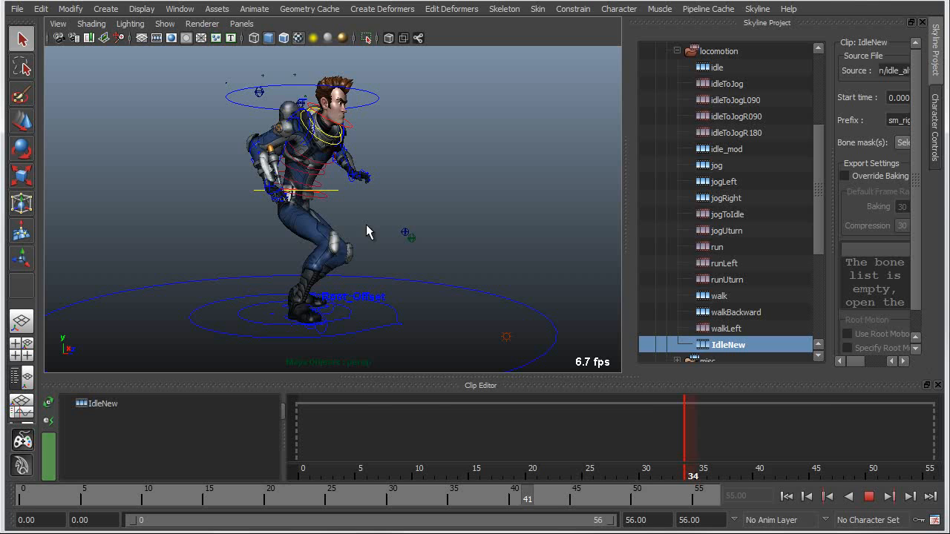
left_click(869, 496)
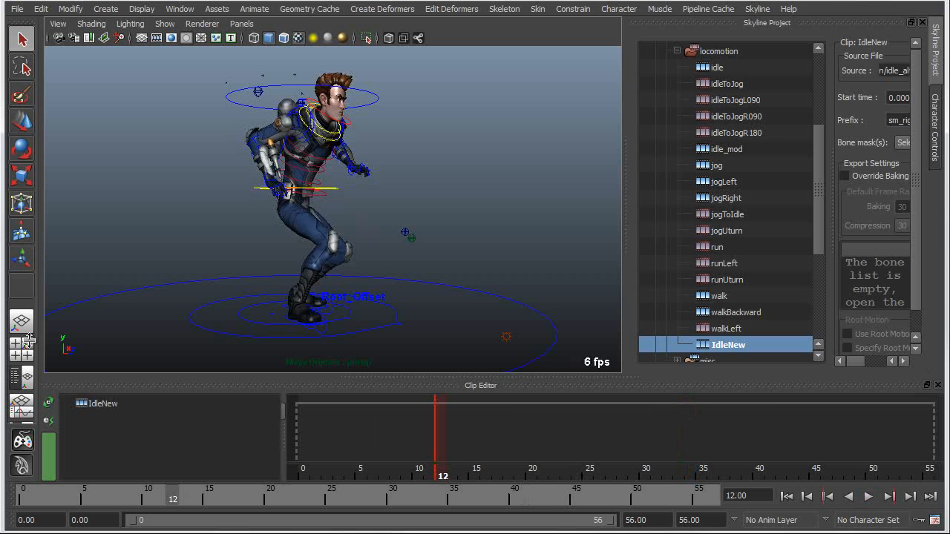
Show the Graph Editor below the Maya viewport and select the character's CTRL_M_COM control to load its curves.
left_click(21, 408)
left_click_drag(433, 182, 430, 285)
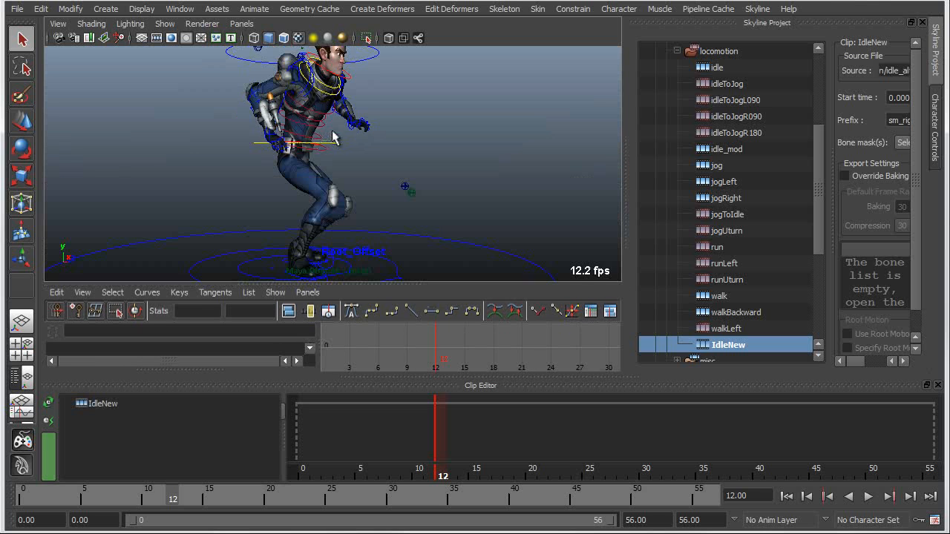
left_click(333, 137)
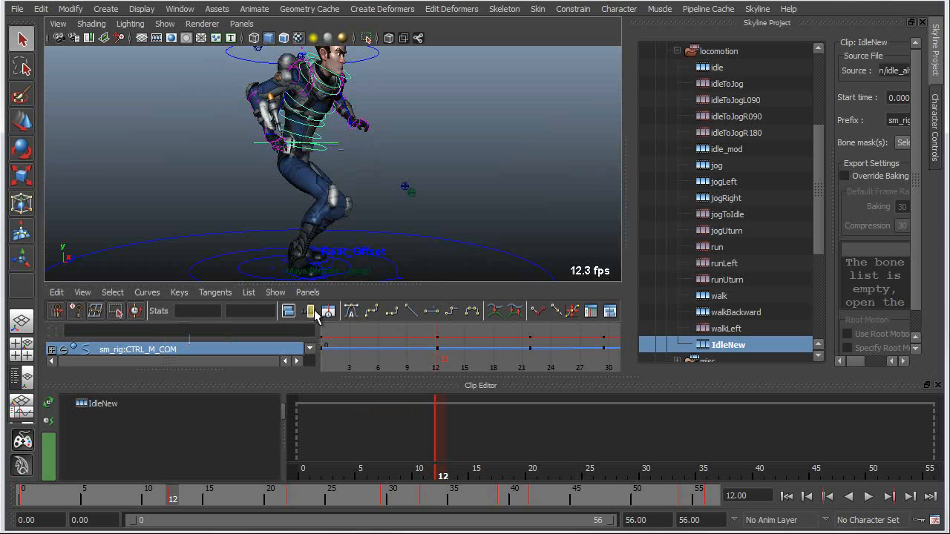
Raise the entire Translate Y curve of CTRL_M_COM so its frame 56 key reaches about -68.
left_click_drag(421, 381, 410, 450)
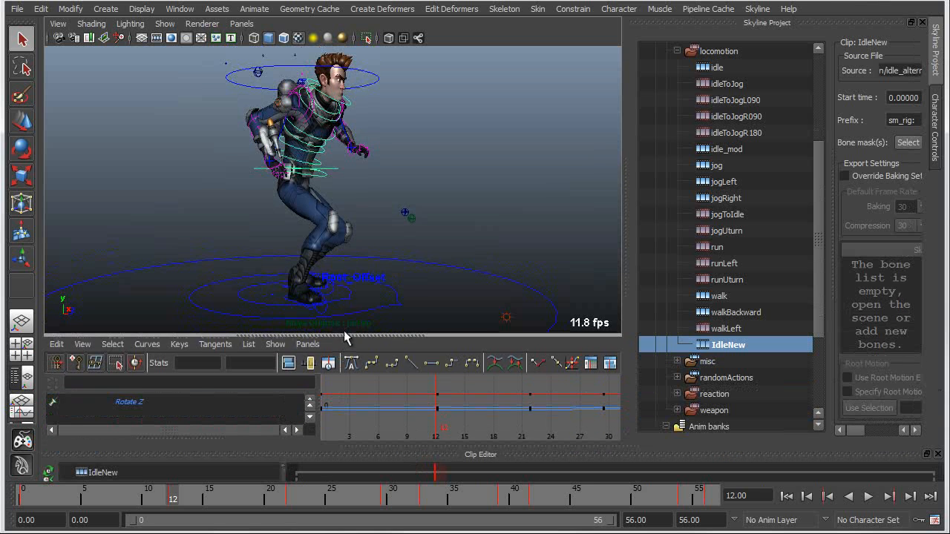
left_click_drag(345, 338, 345, 300)
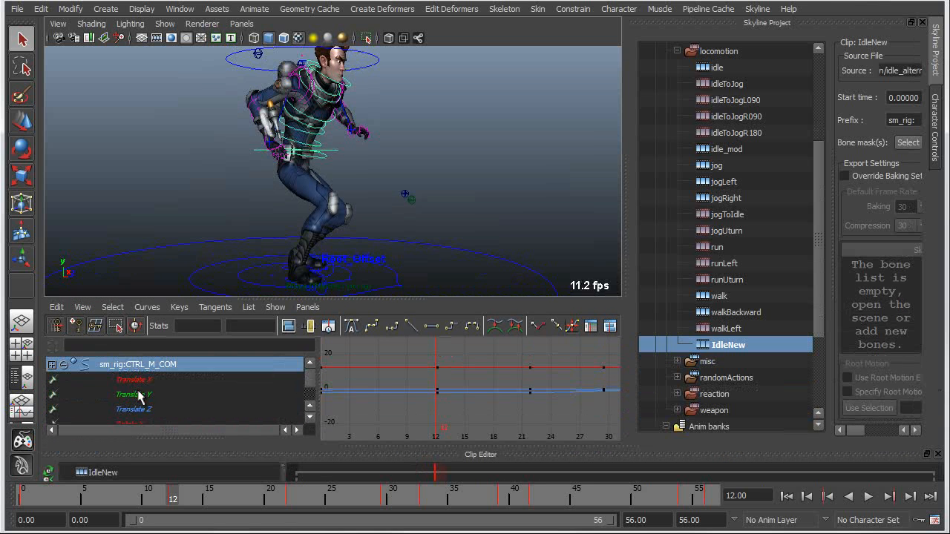
left_click(137, 394)
key("f")
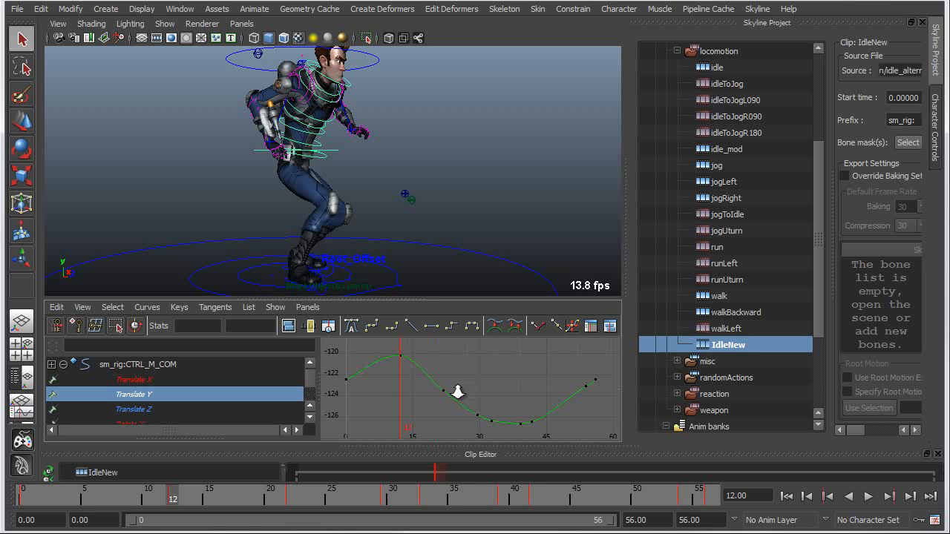
left_click_drag(454, 385, 458, 422)
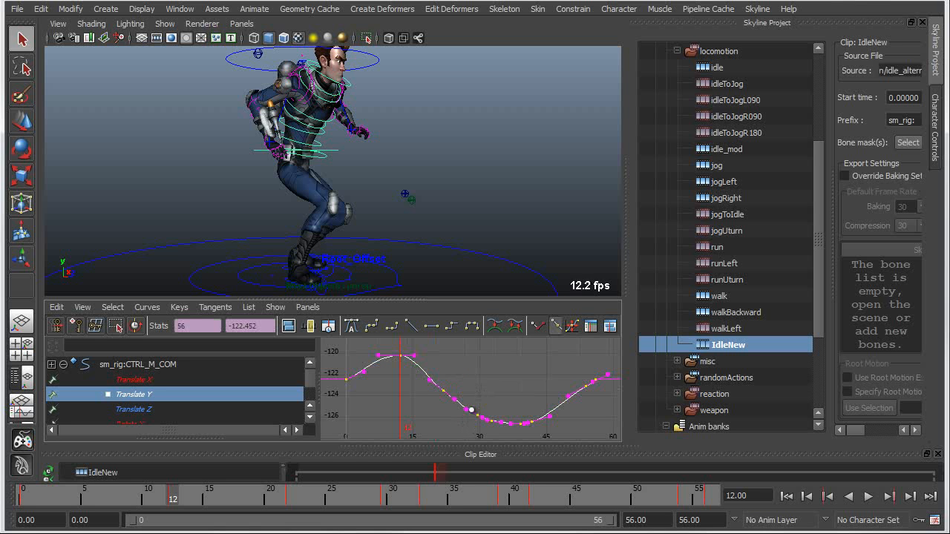
right_click_drag(512, 388, 375, 393, "alt")
middle_click_drag(437, 392, 433, 436, "alt")
middle_click_drag(467, 407, 470, 420, "alt")
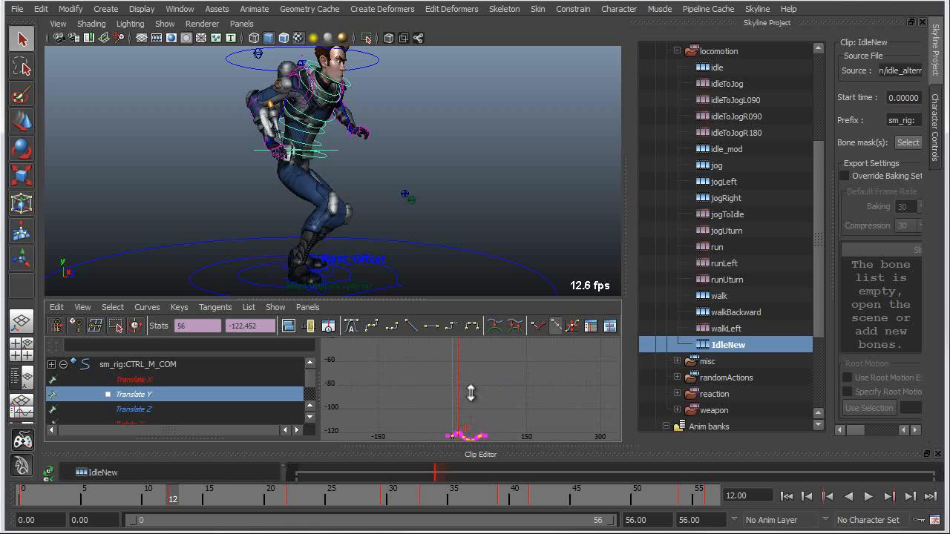
key("w")
middle_click_drag(458, 410, 464, 355)
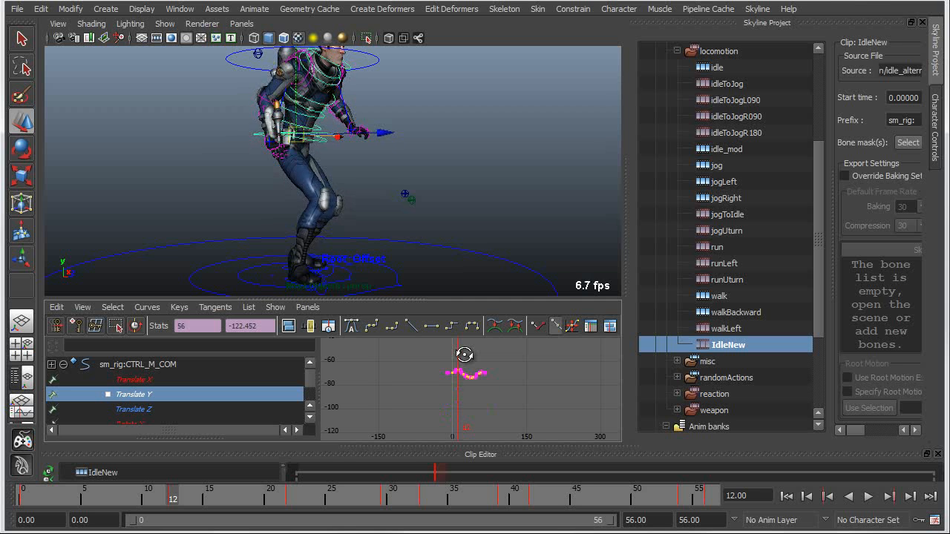
Select both arm IK controls and raise their Translate Y curves together to match the higher body pose.
left_click(342, 106)
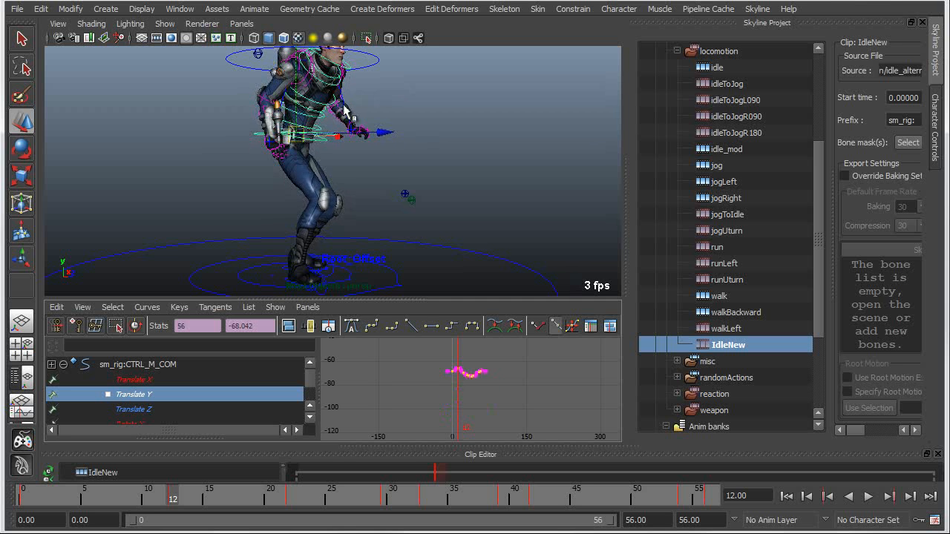
left_click_drag(386, 164, 321, 182, "alt")
left_click(295, 148, "shift")
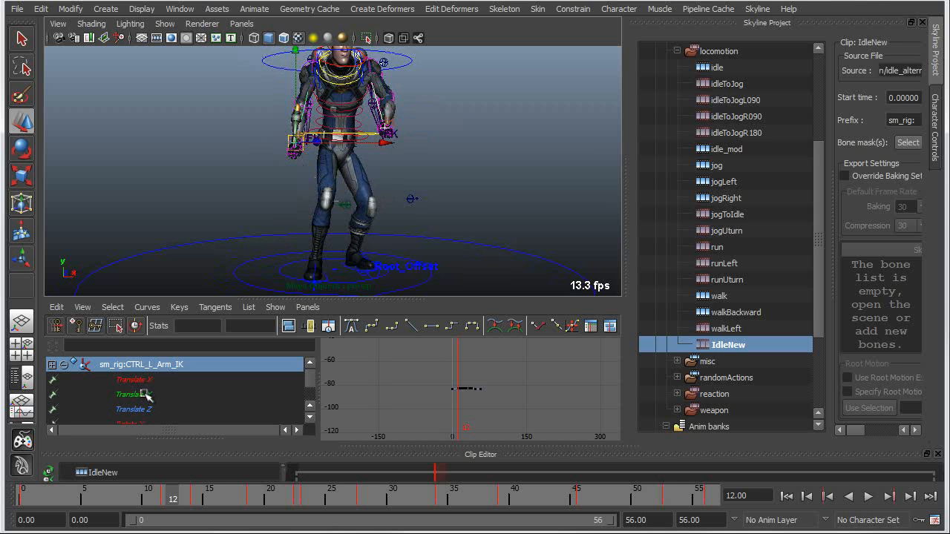
scroll(150, 397, "down", 2)
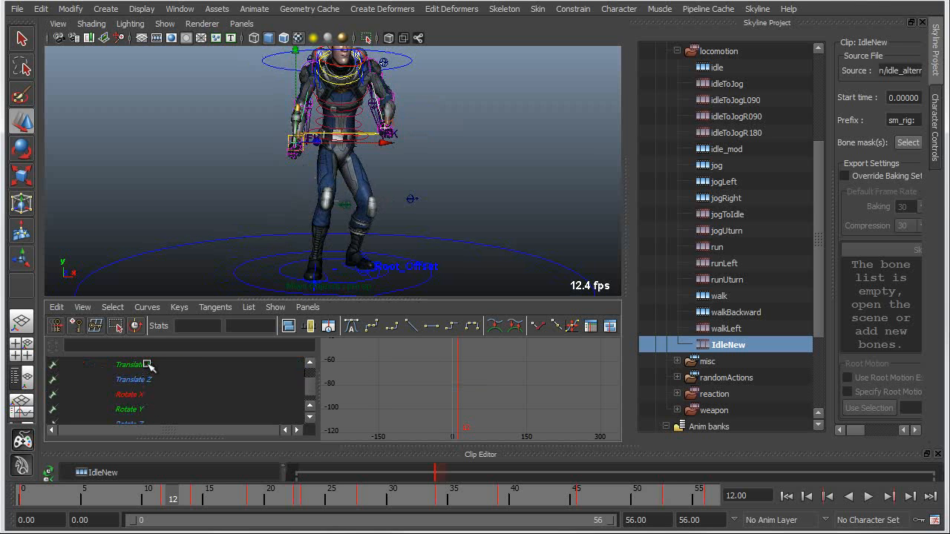
left_click(148, 365)
key("f")
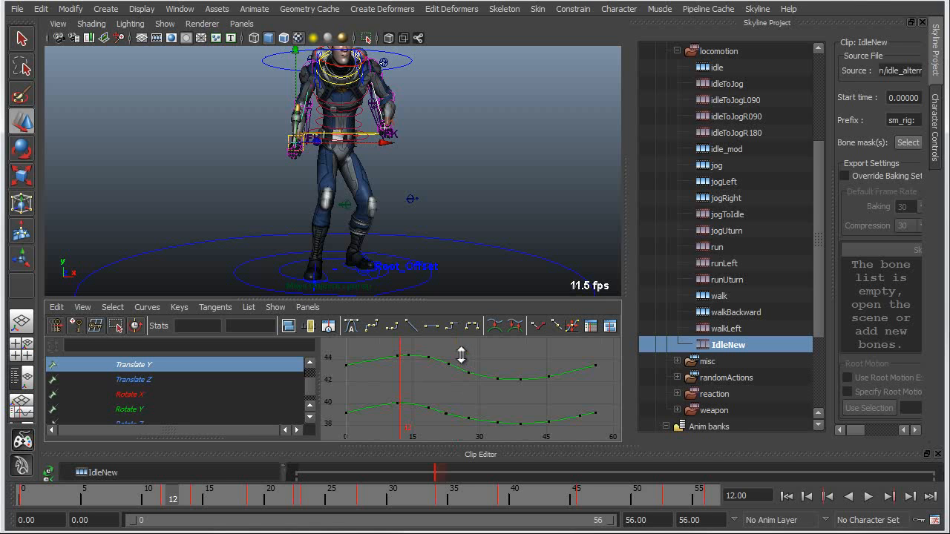
scroll(451, 401, "down", 10)
scroll(475, 394, "up", 2)
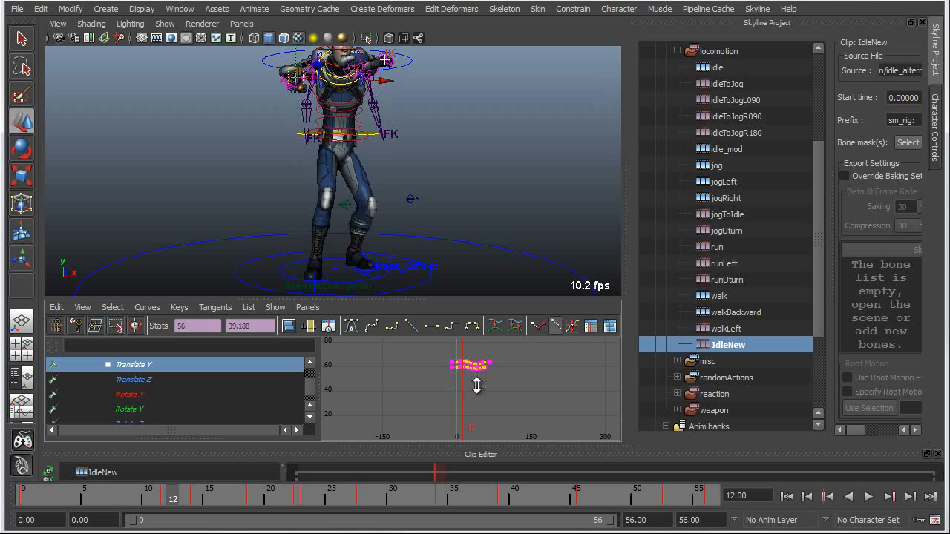
middle_click_drag(477, 402, 477, 407, "shift")
Play back the edited IdleNew animation from the start with the whole character in an enlarged viewport.
left_click_drag(319, 220, 370, 207, "alt")
middle_click_drag(369, 206, 375, 230, "alt")
key("space")
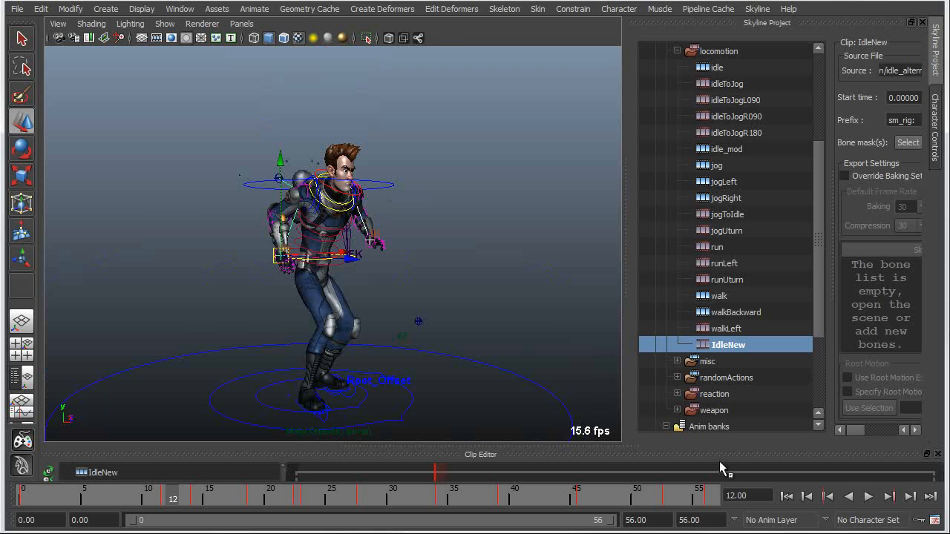
left_click(788, 496)
left_click(870, 498)
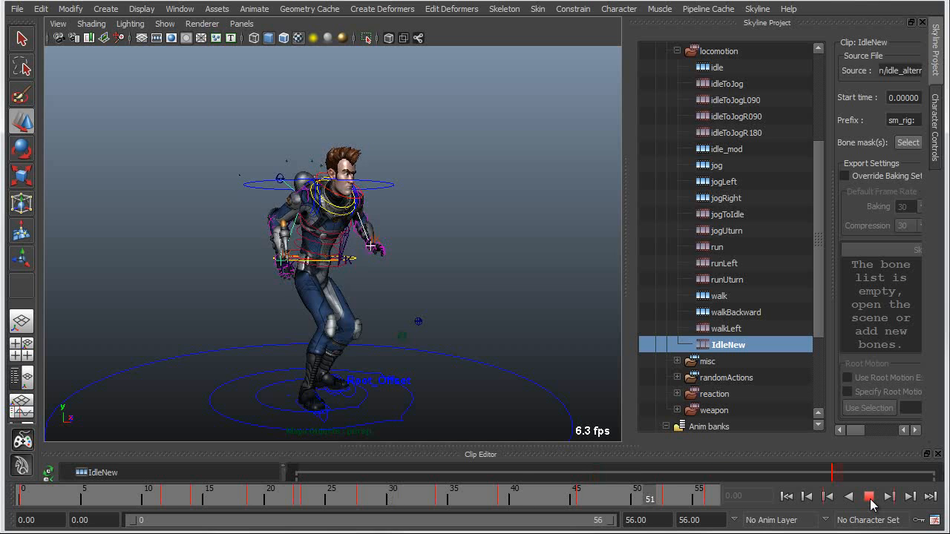
left_click(869, 497)
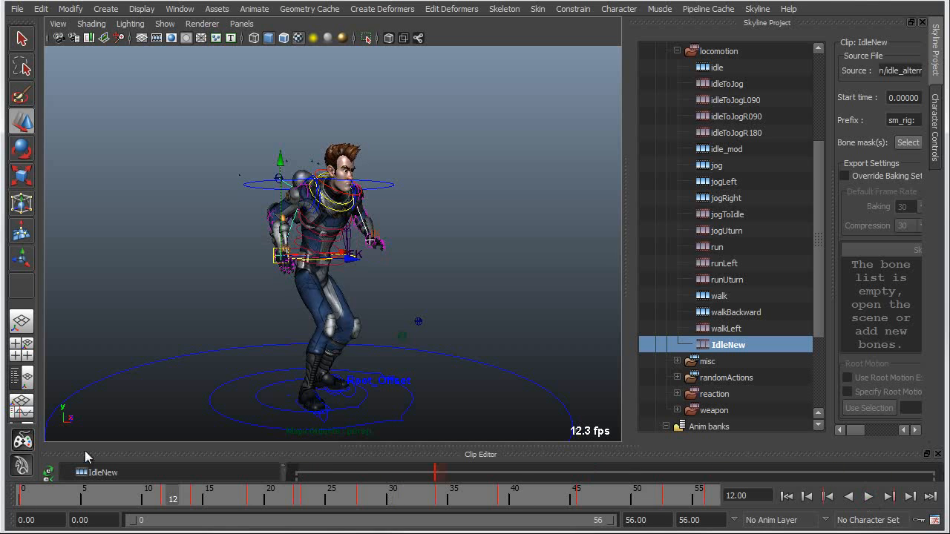
Switch to the Skyline editor and delete the Simple_State_Machine node from the top-level Portal_Mission graph, keeping bodyStateMachine.
left_click_drag(93, 454, 111, 383)
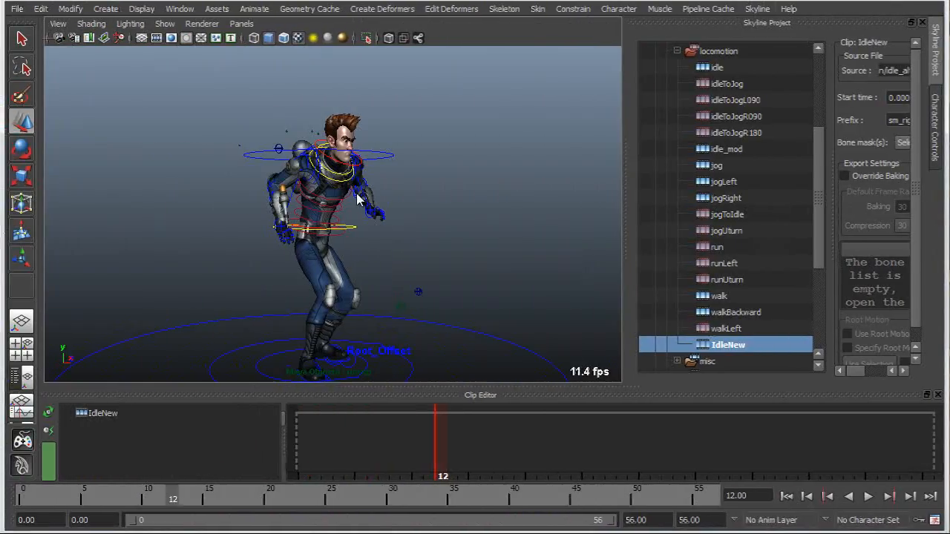
left_click(22, 441)
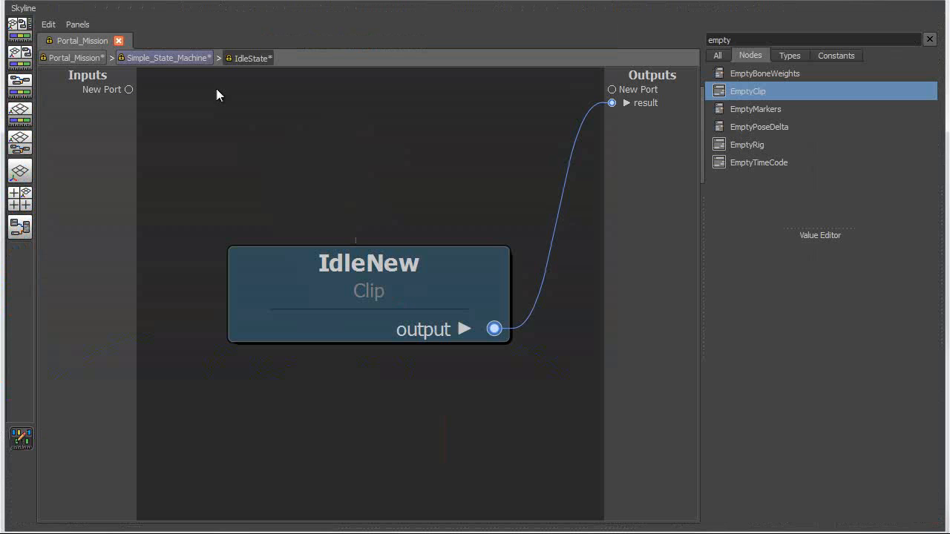
left_click(77, 60)
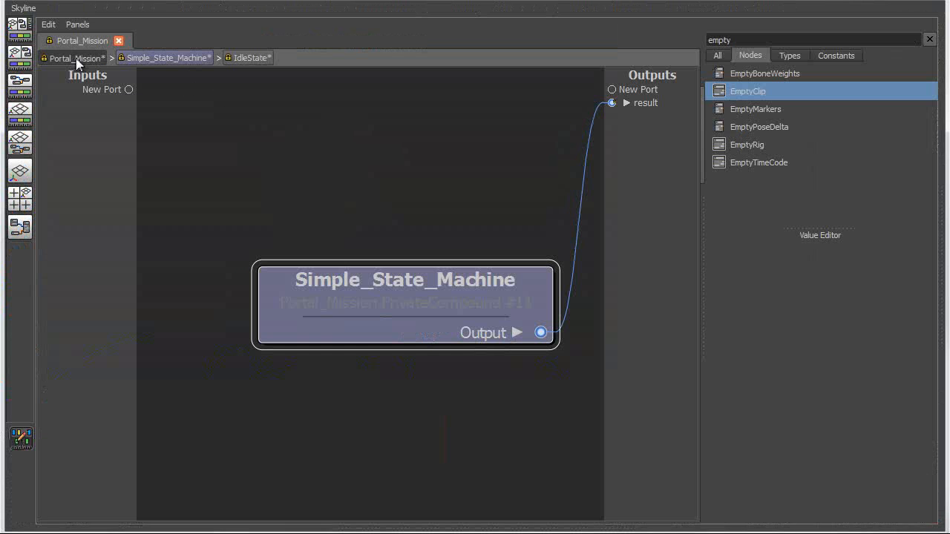
scroll(469, 320, "down", 2)
middle_click_drag(468, 315, 454, 288, "alt")
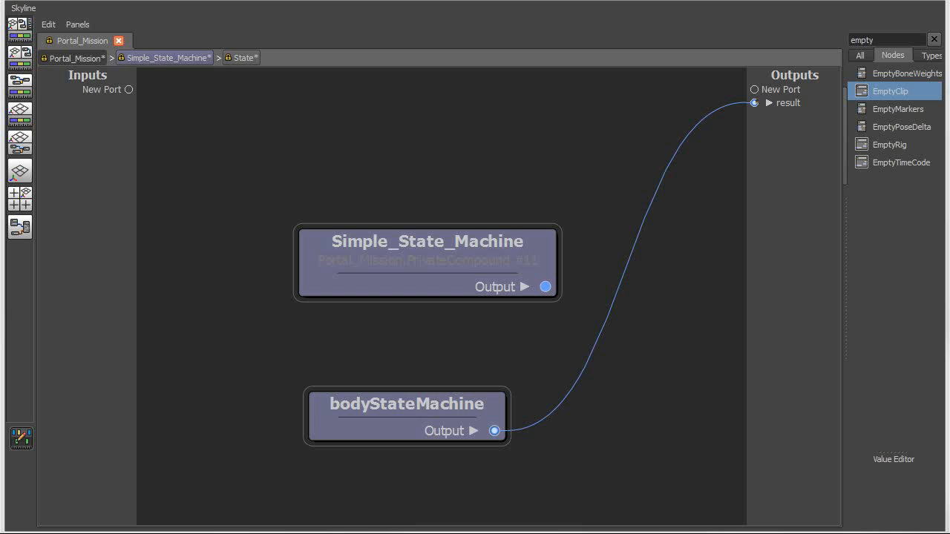
left_click(443, 269)
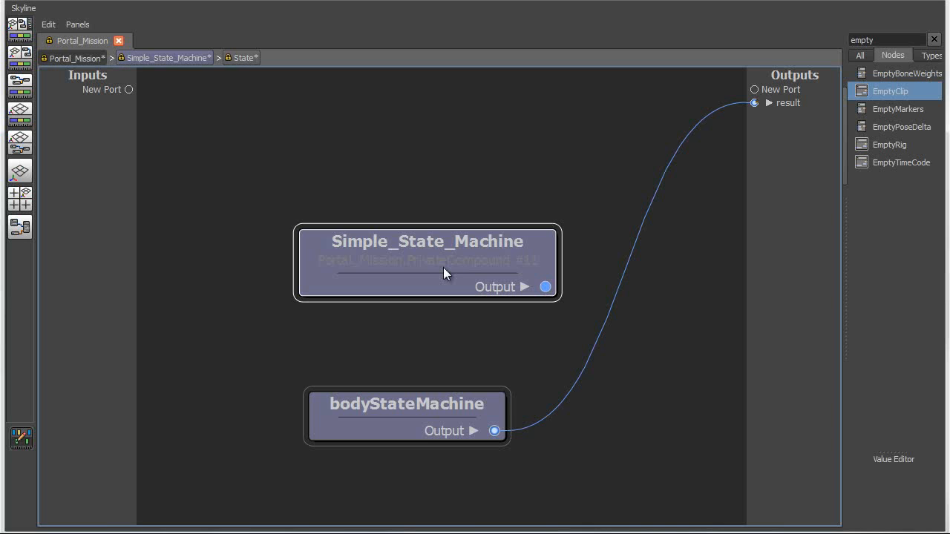
key("Delete")
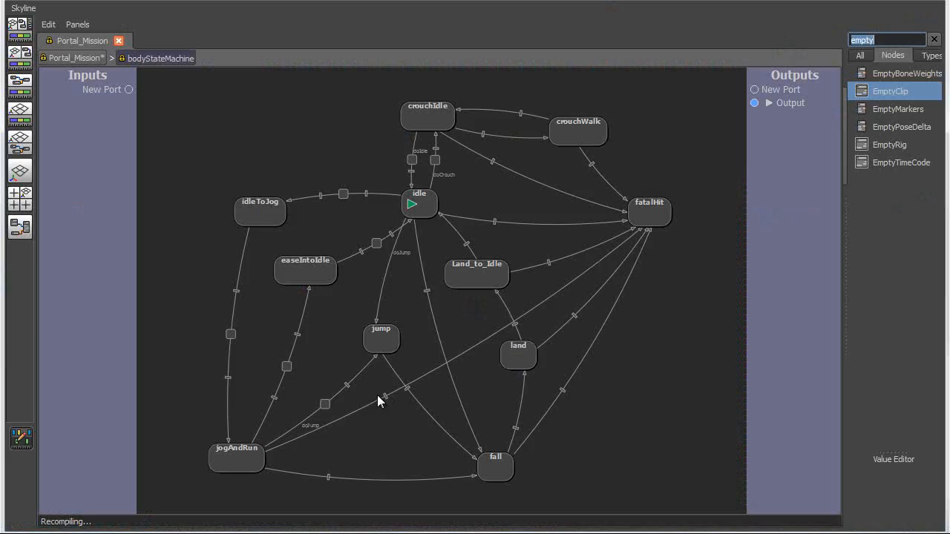
Examine the states and transitions inside bodyStateMachine, focusing on jump, fall and land.
middle_click_drag(345, 348, 361, 337)
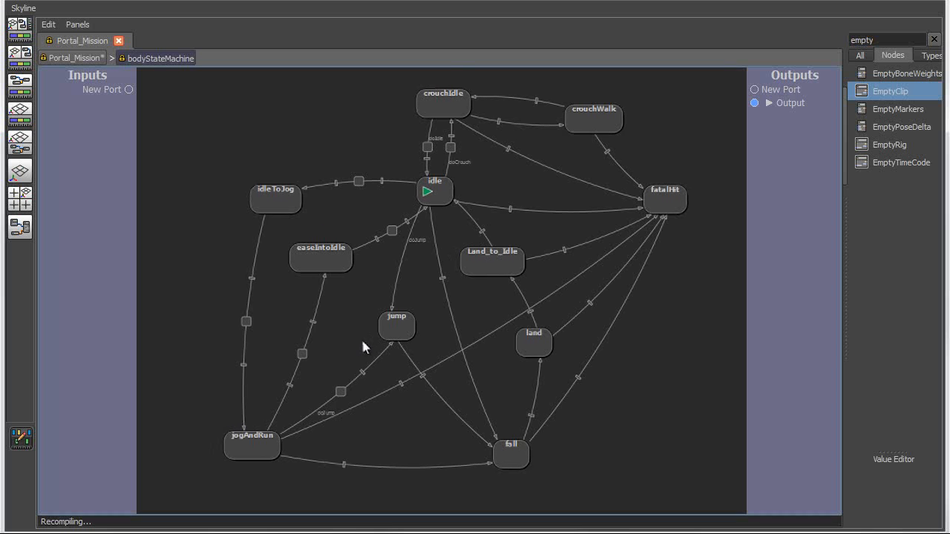
scroll(393, 324, "up", 1)
middle_click_drag(289, 373, 404, 267)
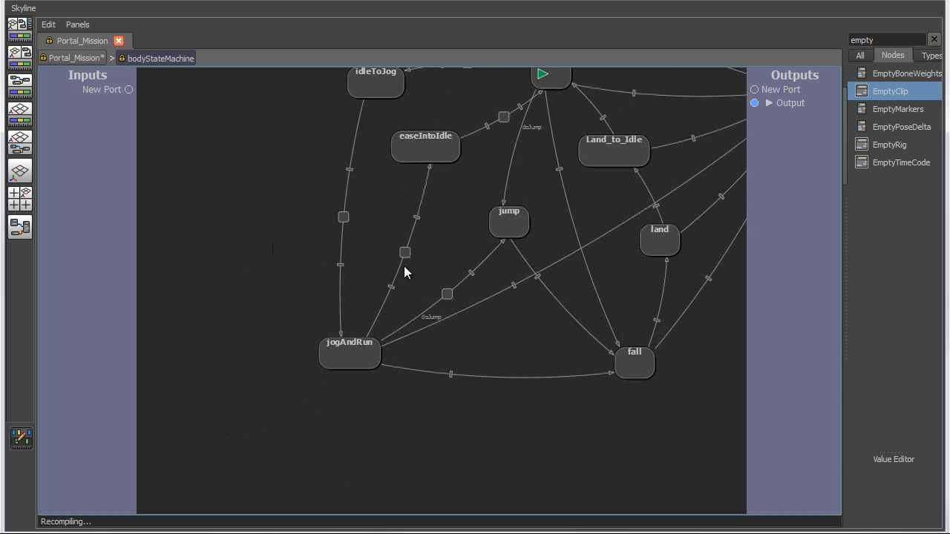
scroll(404, 266, "up", 5)
middle_click_drag(624, 165, 325, 334)
scroll(440, 365, "down", 2)
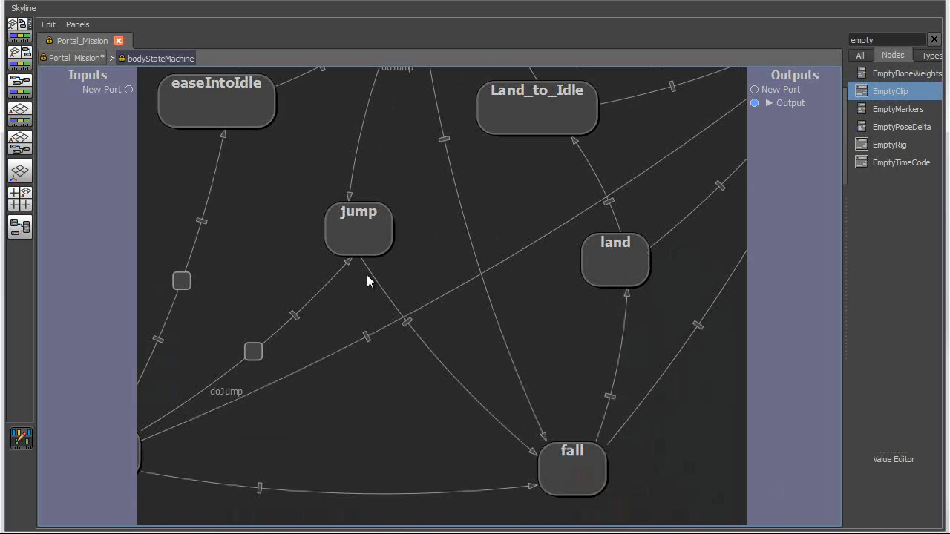
middle_click_drag(366, 274, 336, 224)
middle_click_drag(564, 233, 499, 192)
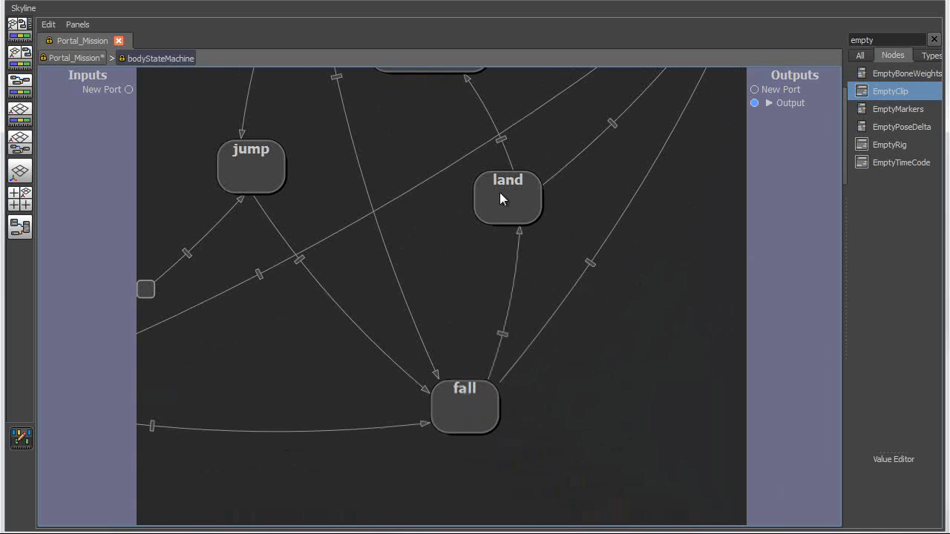
scroll(518, 215, "up", 1)
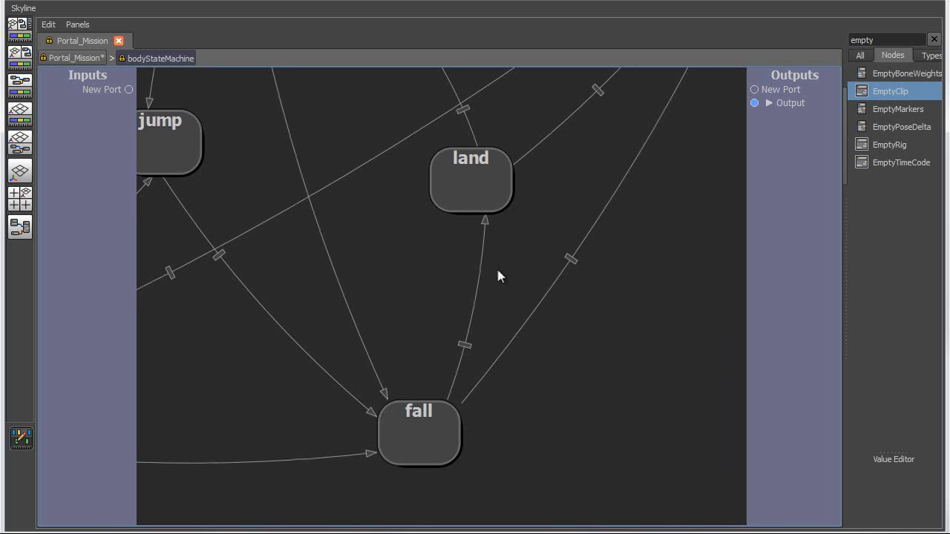
Open the fall-to-land enter condition and inspect the gdc2012_raycast logic inside its gdc2012_timeToLand compound.
double_click(462, 346)
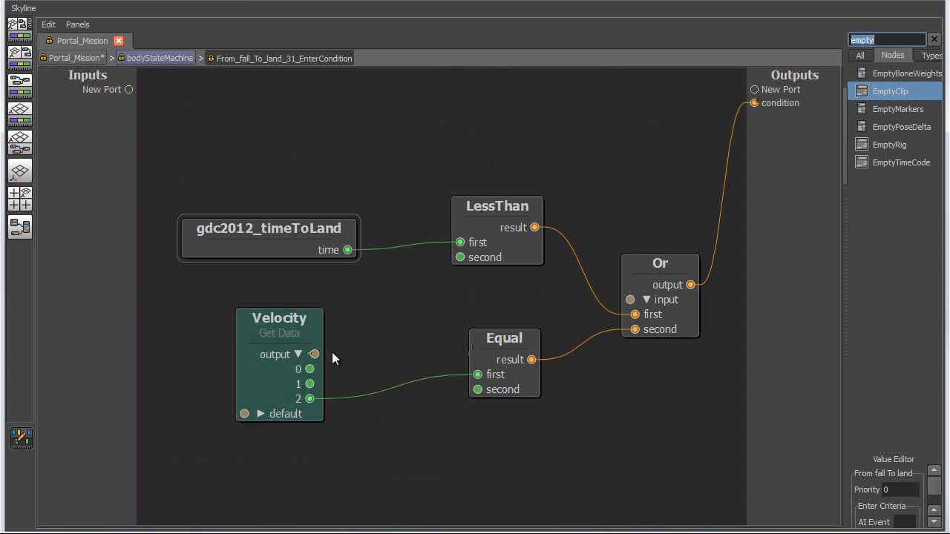
double_click(271, 229)
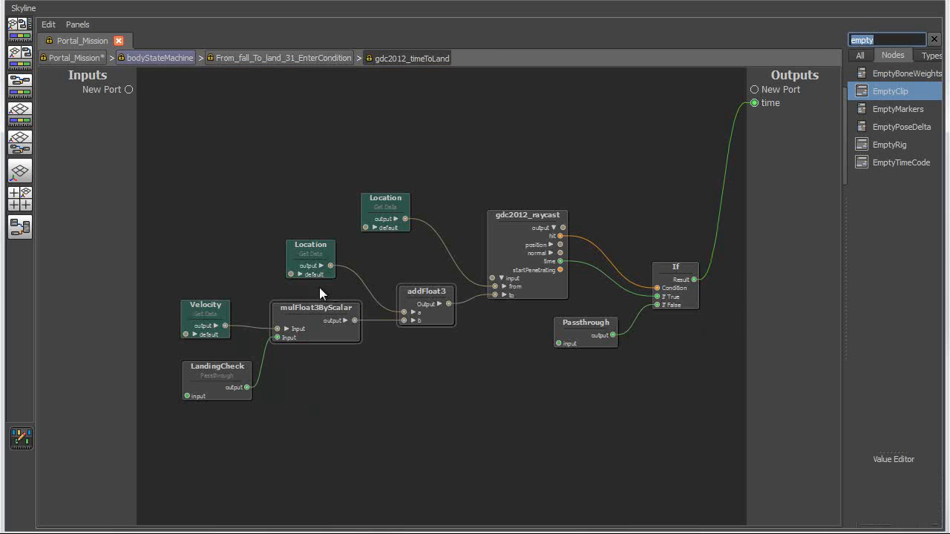
middle_click_drag(210, 288, 437, 258, "alt")
right_click_drag(437, 258, 512, 276, "alt")
middle_click_drag(634, 204, 233, 353, "alt")
middle_click_drag(668, 324, 278, 324, "alt")
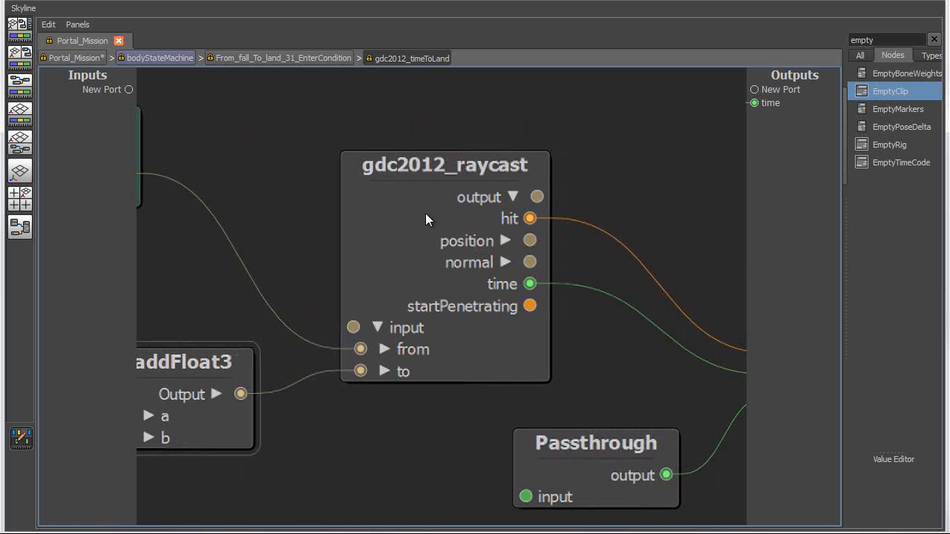
left_click(468, 240)
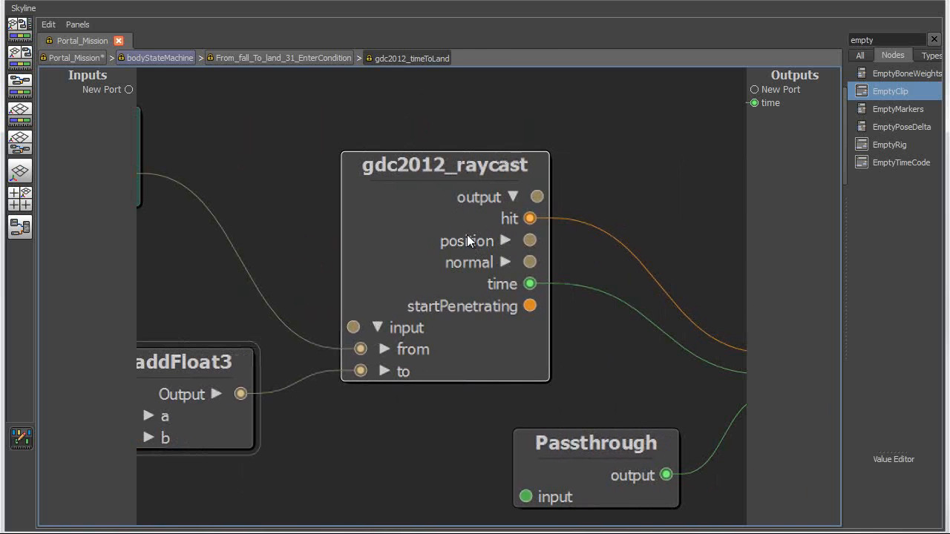
Group all nodes of the fall-to-land enter condition into one compound.
left_click(246, 61)
left_click_drag(248, 153, 670, 434)
right_click(459, 212)
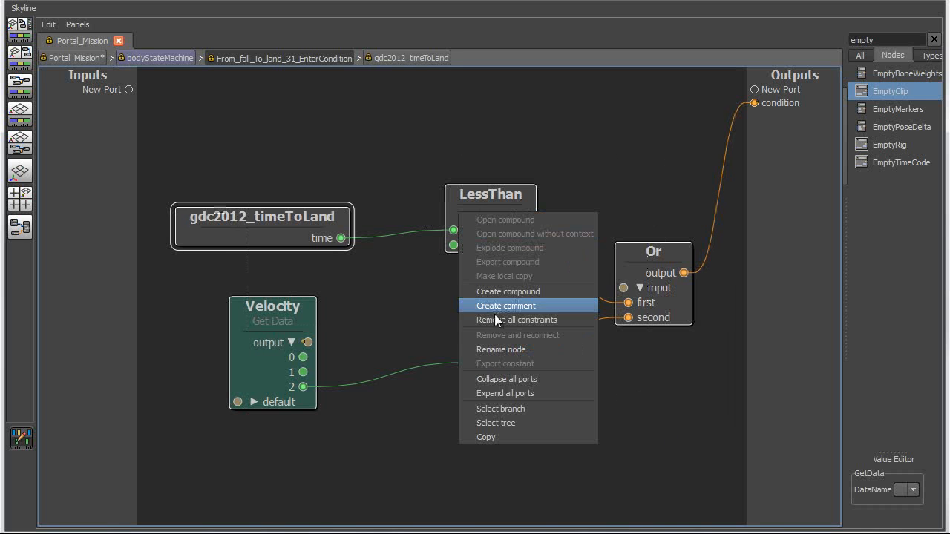
left_click(508, 291)
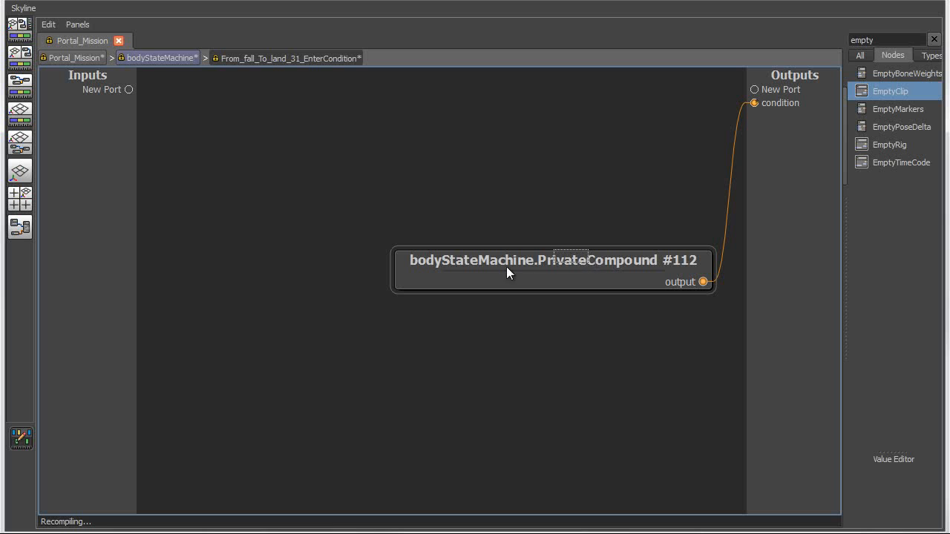
Rename the new compound in the fall-to-land enter condition FallToLand_LessThan.
right_click(577, 263)
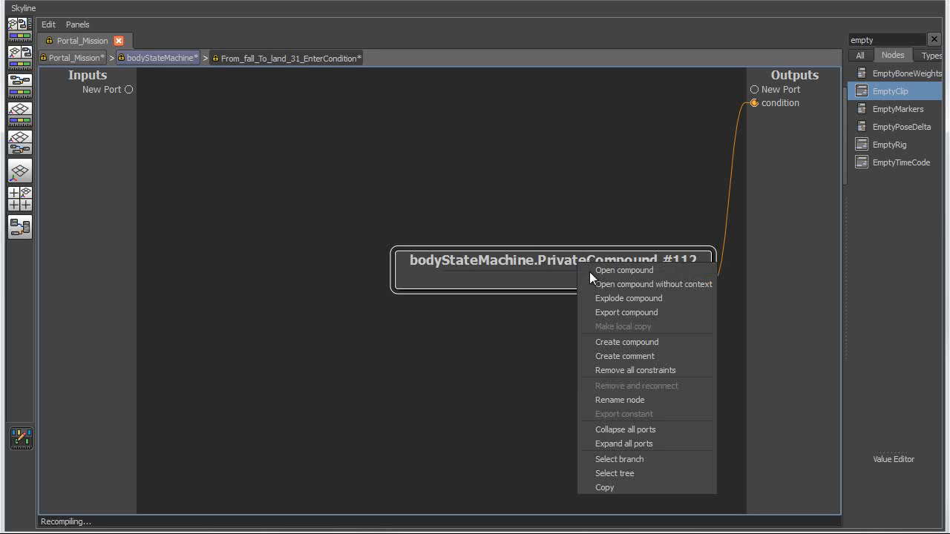
left_click(623, 400)
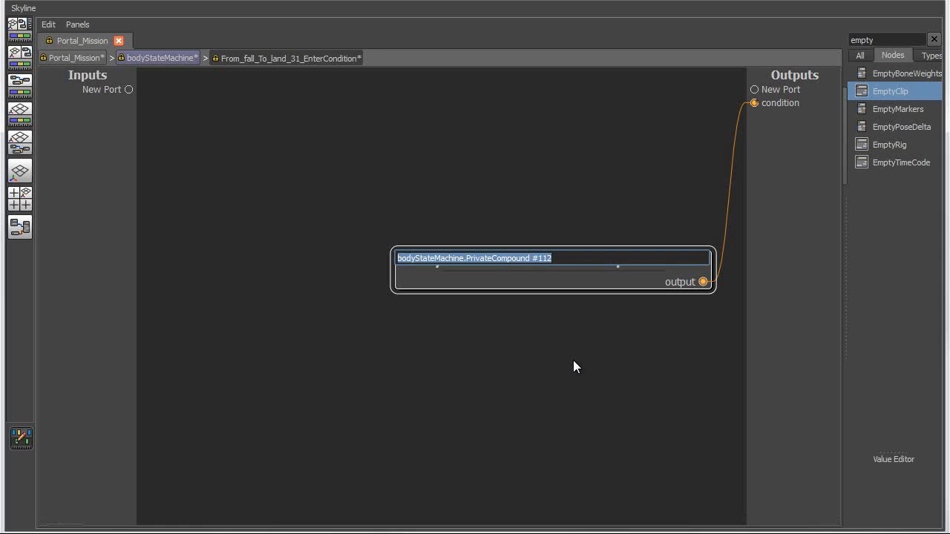
type("fallToLand_LessThan")
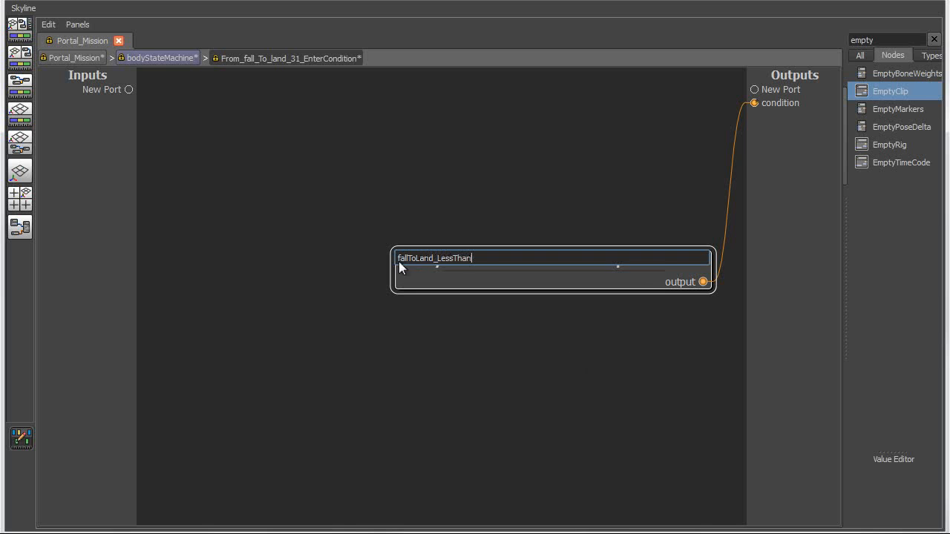
type("F")
key("Return")
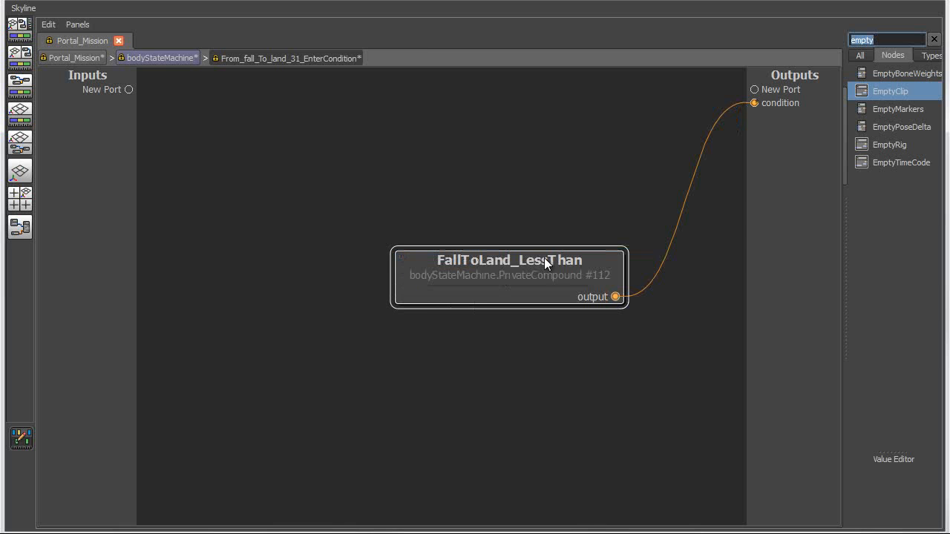
Inside the FallToLand_LessThan compound, expose the LessThan node's second value as an input port named LessThan.
double_click(486, 256)
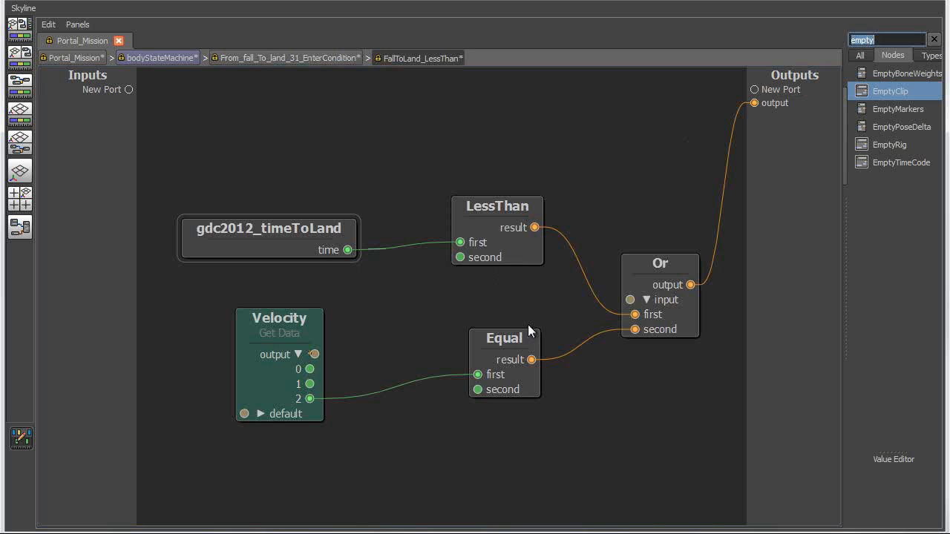
left_click_drag(460, 257, 122, 89)
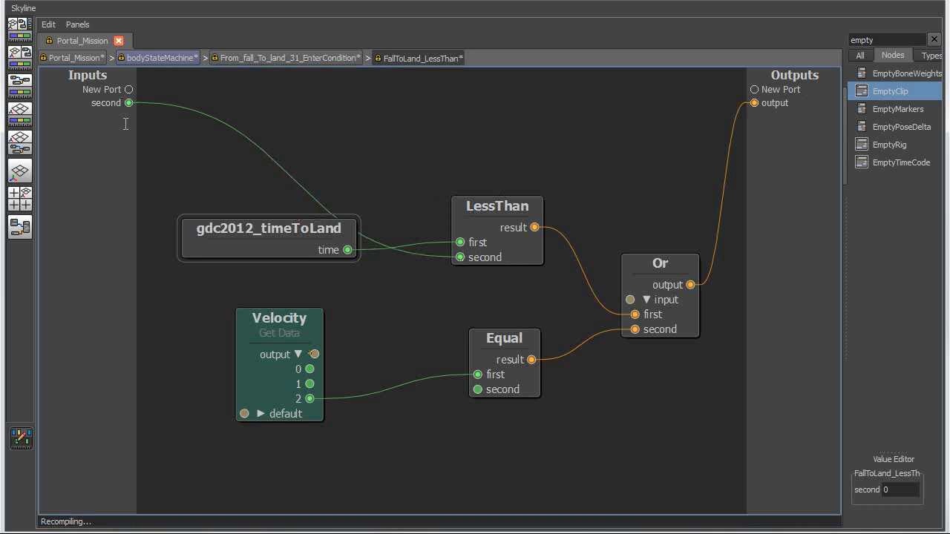
double_click(107, 103)
type("LessThan")
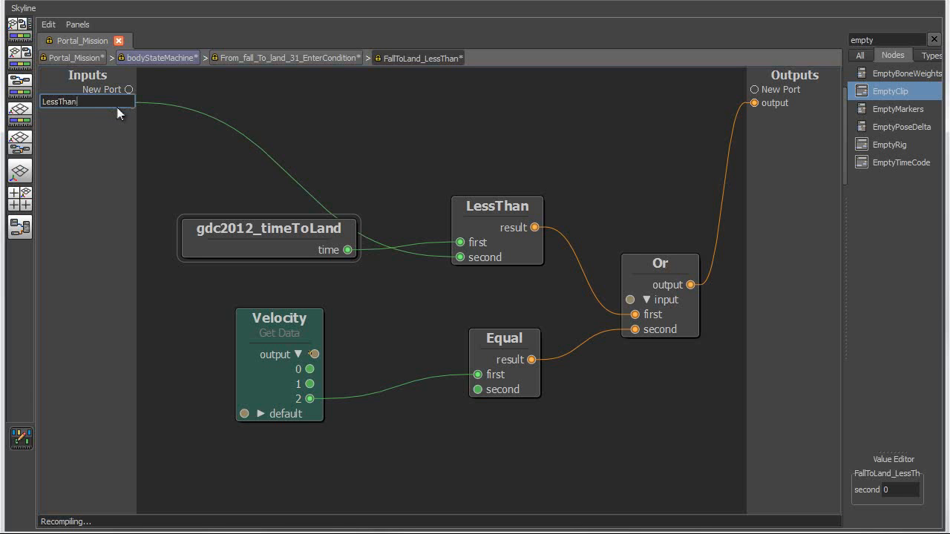
key("Return")
Return to the fall-to-land enter condition and export its compound under the name FallToLand_LessThan.
left_click(320, 58)
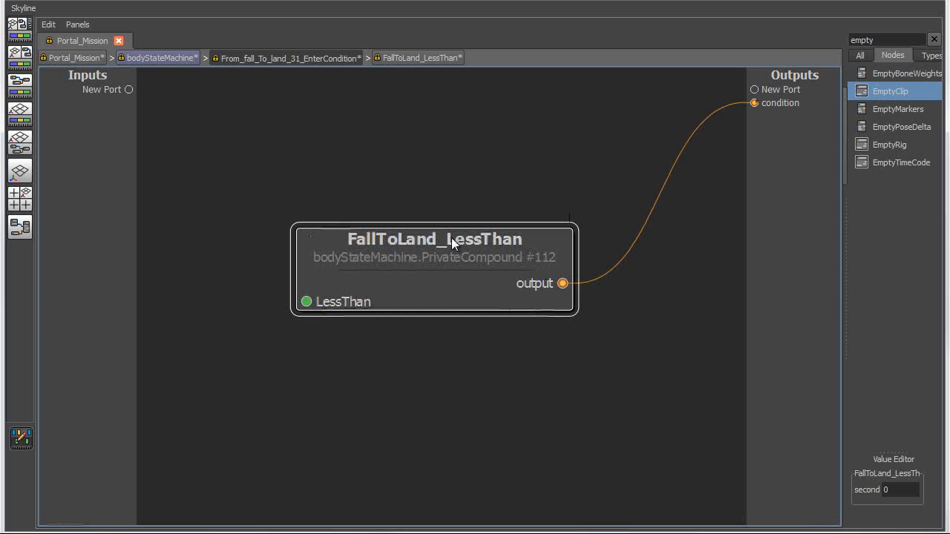
right_click(452, 237)
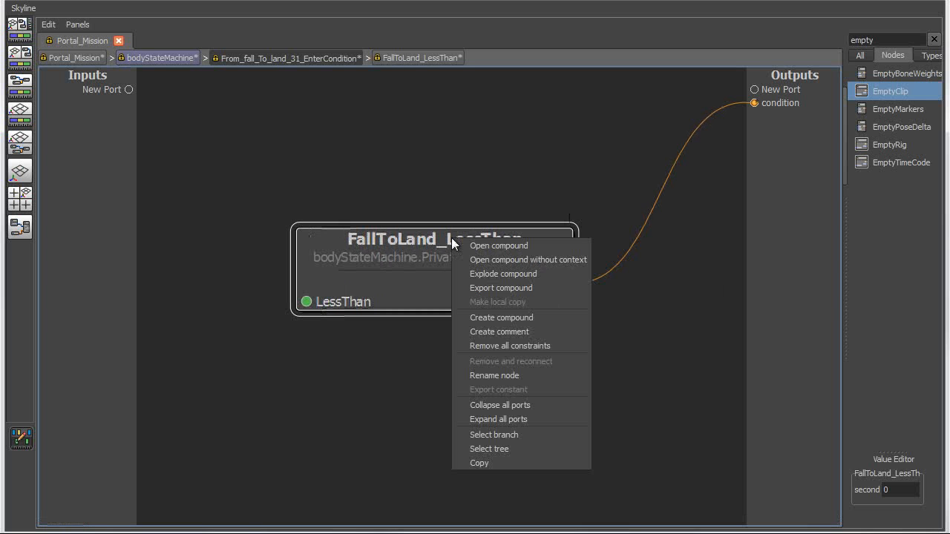
left_click(504, 288)
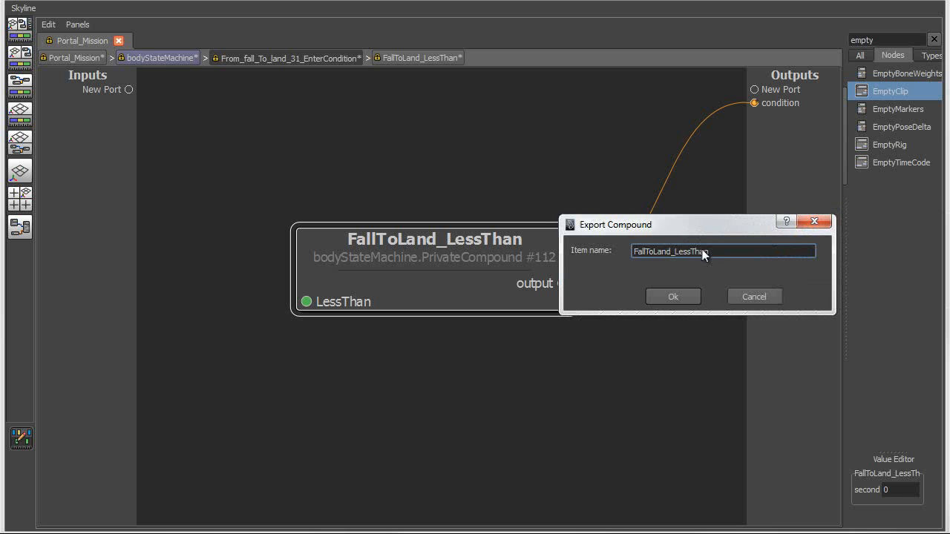
left_click(674, 296)
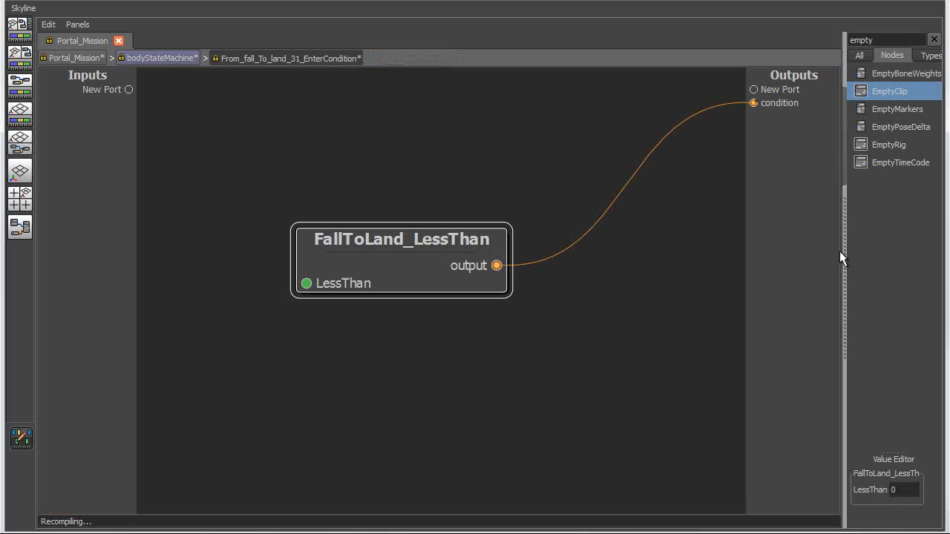
Widen the node library, search it for "fall" and select the exported FallToLand_LessThan compound.
left_click_drag(843, 257, 768, 148)
double_click(812, 43)
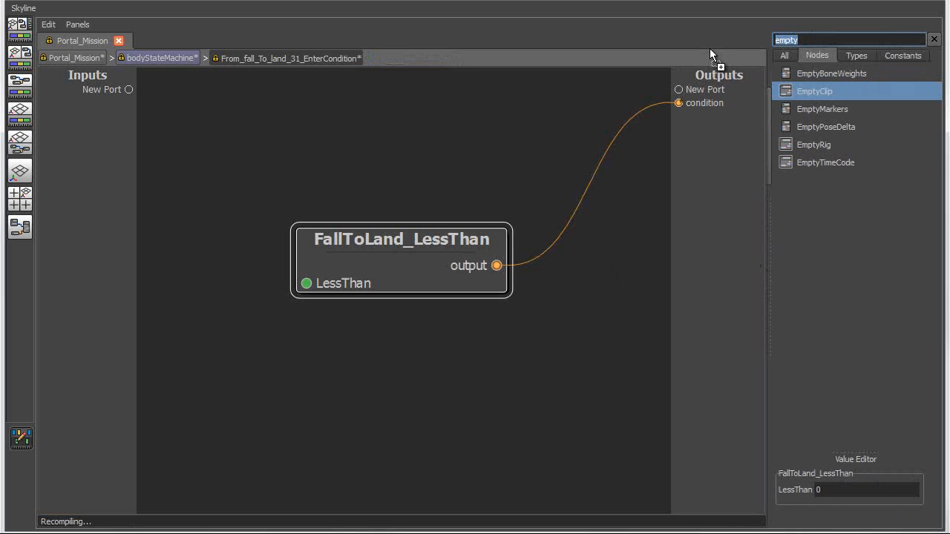
type("fall")
left_click(836, 73)
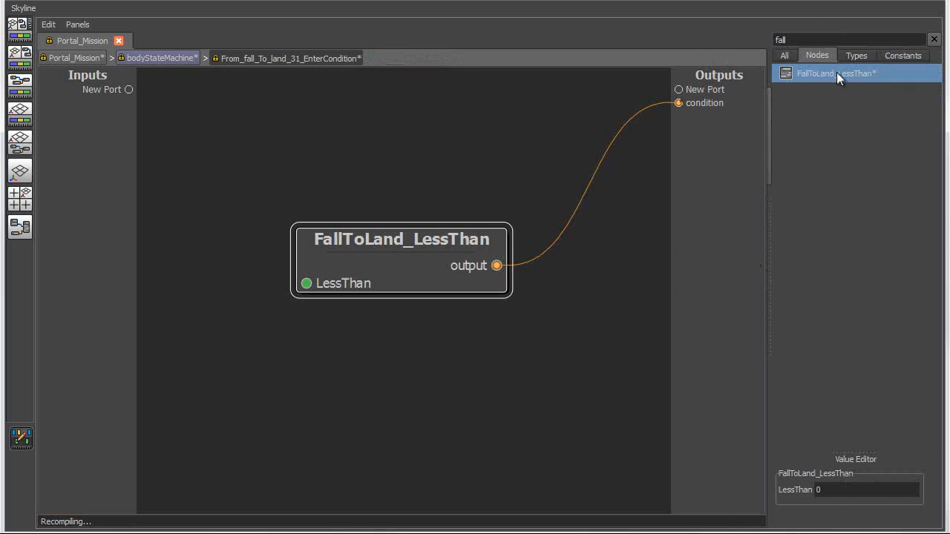
Try placing a second FallToLand_LessThan node from the library in the enter condition graph, and delete it again.
left_click_drag(454, 125, 583, 127)
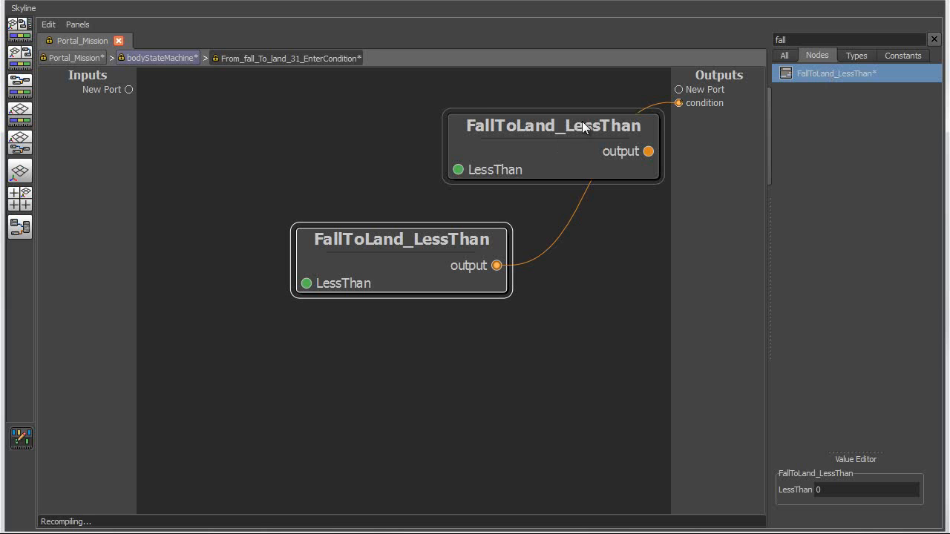
left_click(558, 131)
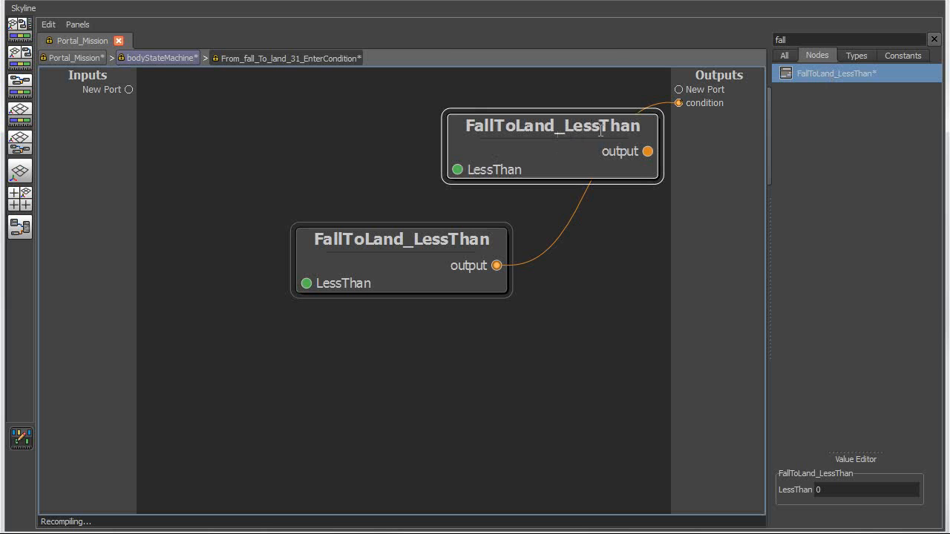
key("Delete")
Tag the FallToLand_LessThan library item as Condition.
right_click(831, 73)
left_click(861, 132)
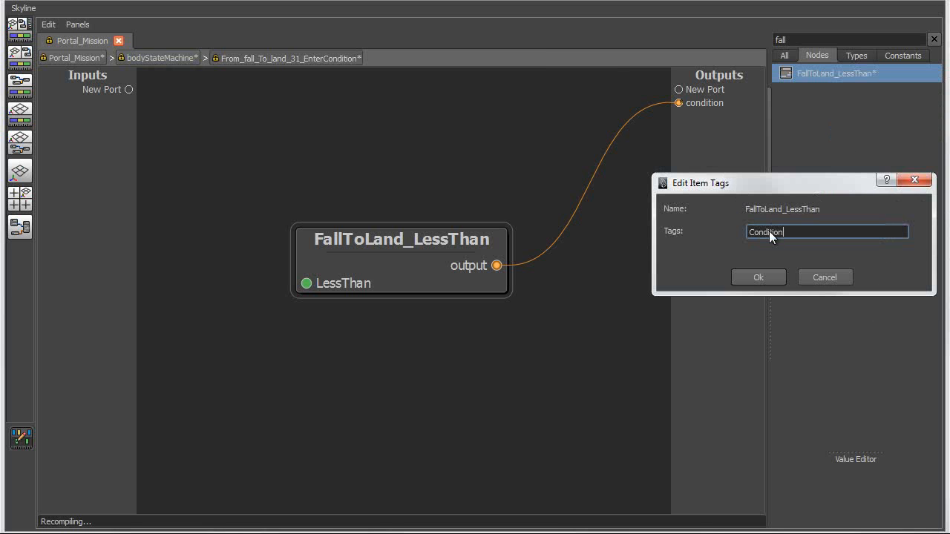
key("Return")
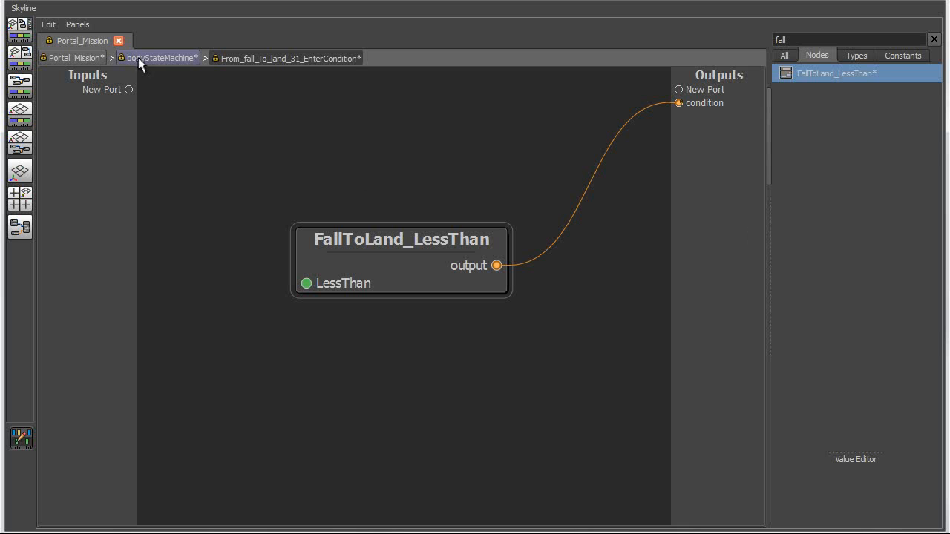
Delete the FallToLand_LessThan node and remove the existing enter condition from the fall-to-land transition in bodyStateMachine.
left_click(412, 248)
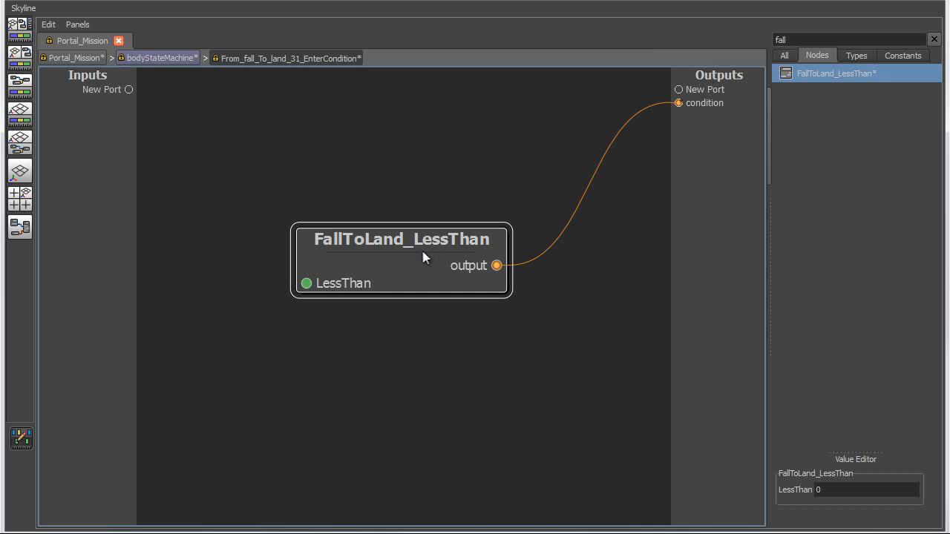
key("Delete")
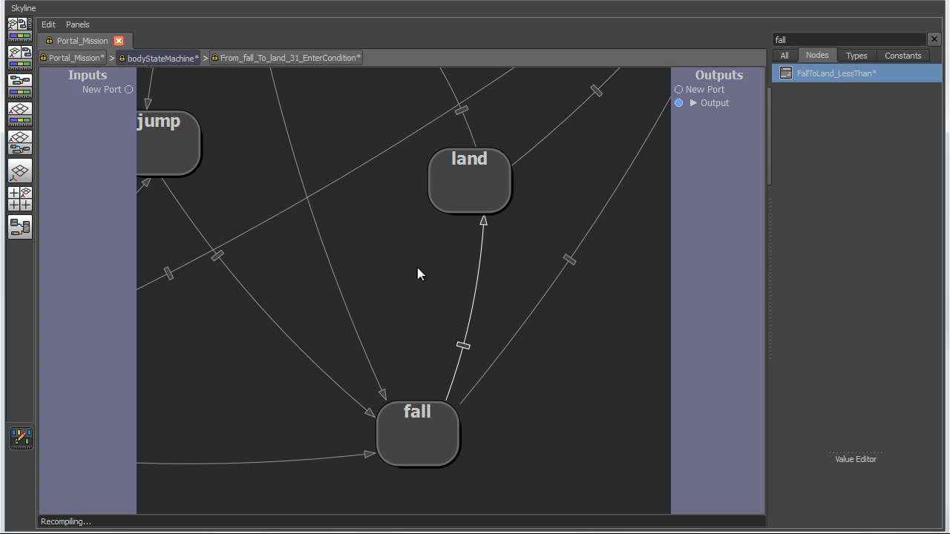
left_click(467, 327)
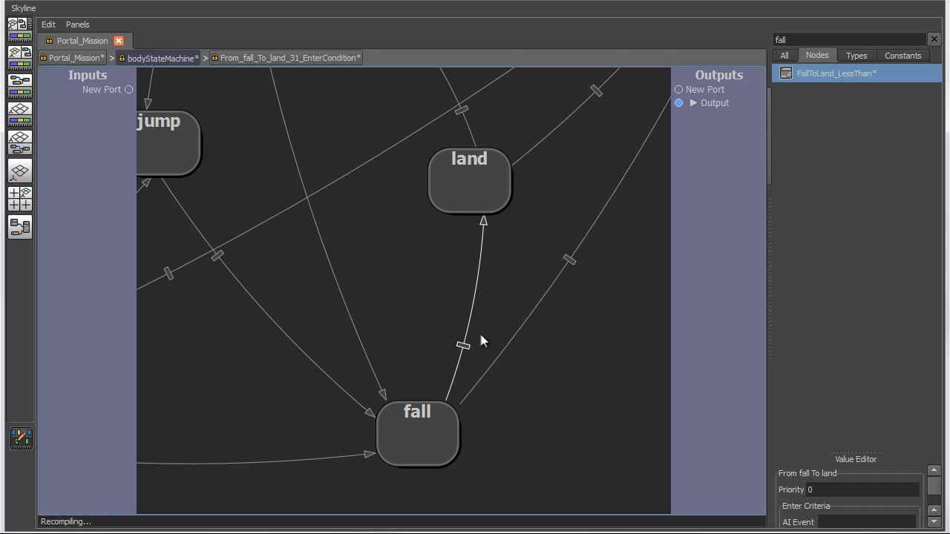
key("Delete")
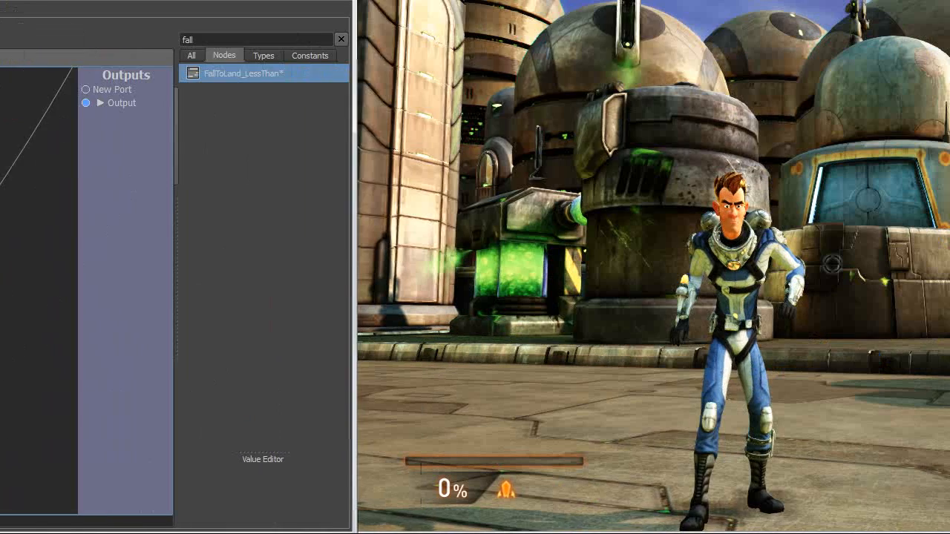
Switch to the running game and test the character's movement and jumping without the custom fall-to-land condition.
key("w")
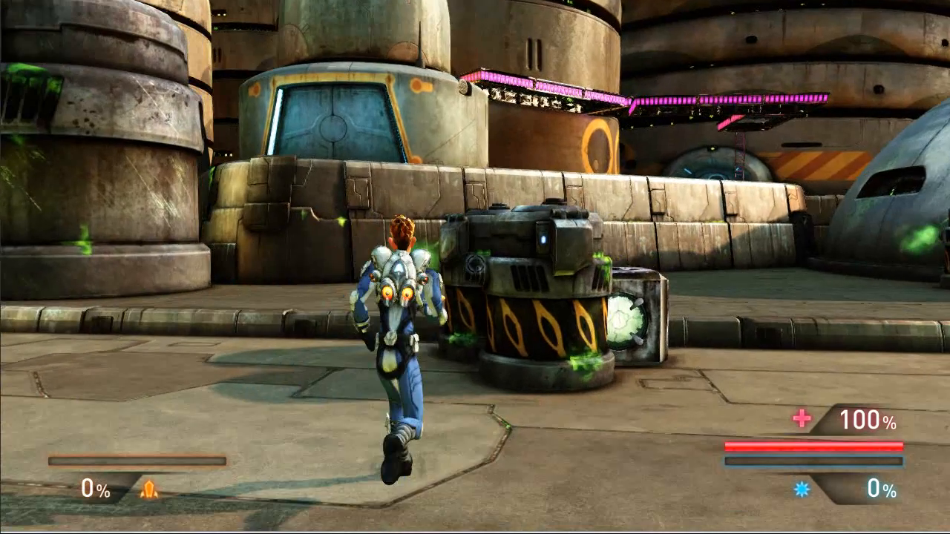
key("a")
key("s")
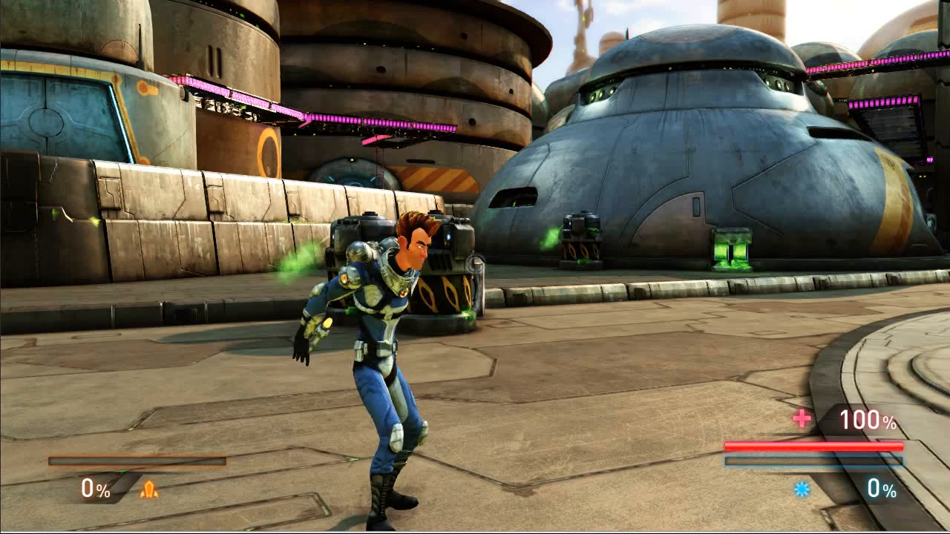
key("space")
key("space")
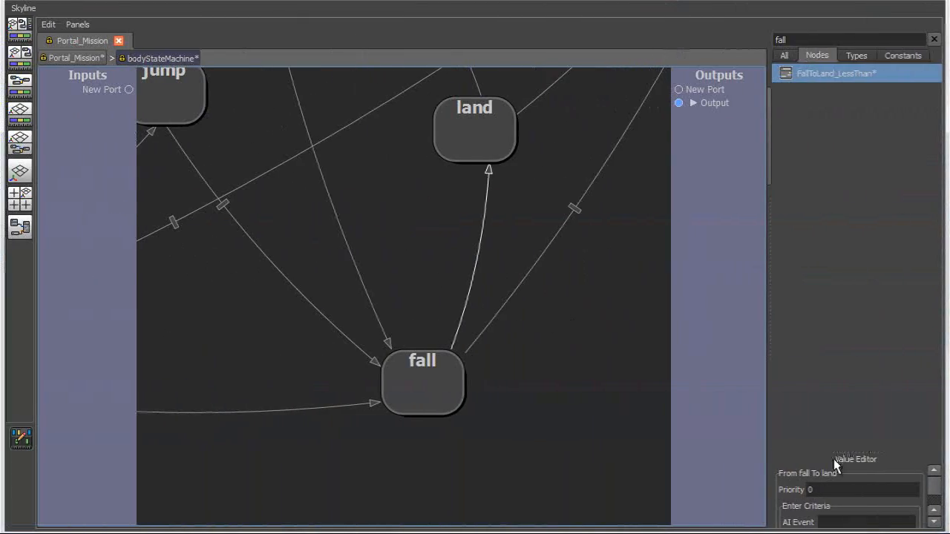
Enlarge the Value Editor and set the fall-to-land transition's condition to FallToLand_LessThan with a LessThan value of 0.2.
left_click_drag(834, 459, 842, 191)
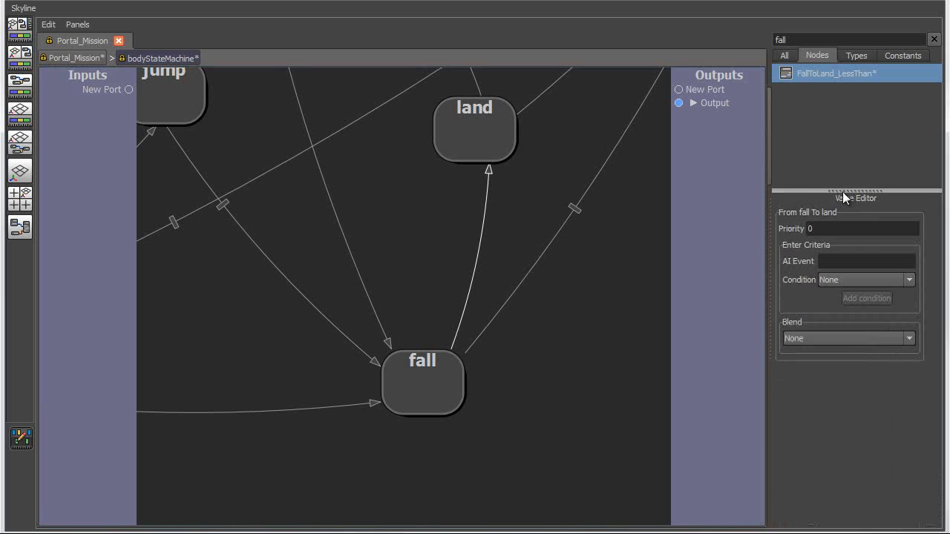
left_click(836, 280)
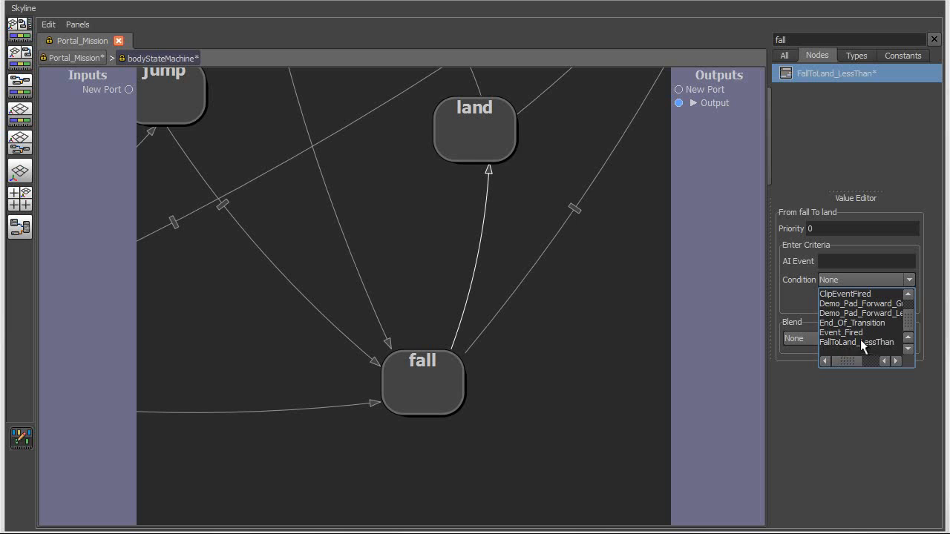
left_click(864, 341)
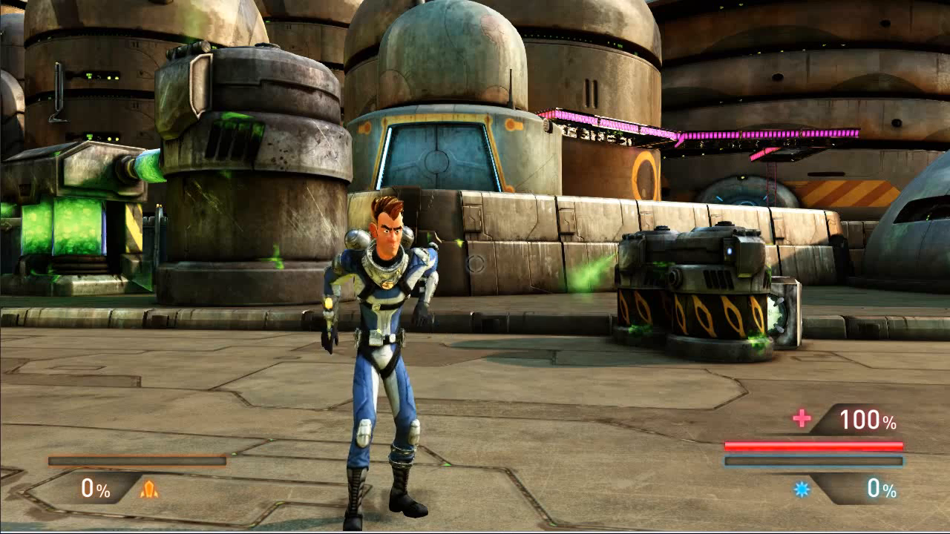
Run and jump the character around and over the barrels in the game to check the fall-to-land transition.
key("space")
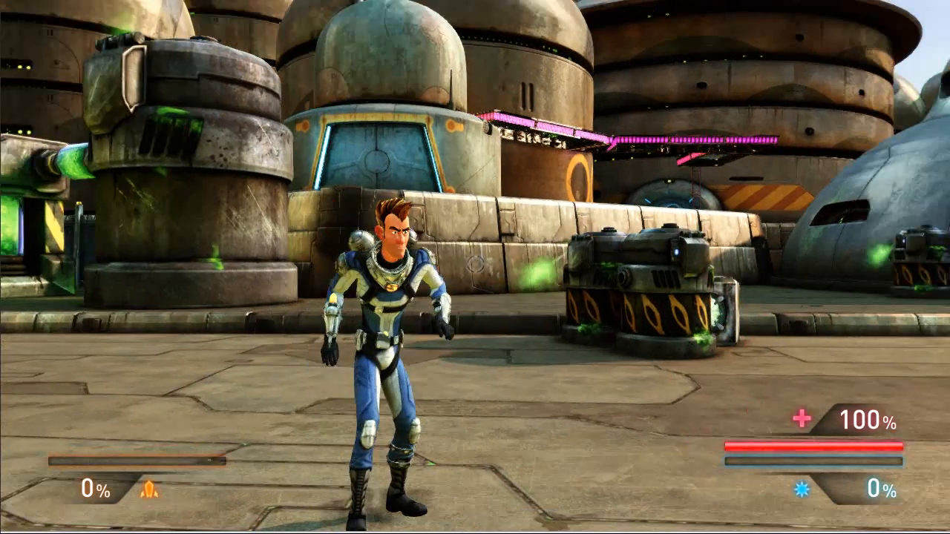
key("space")
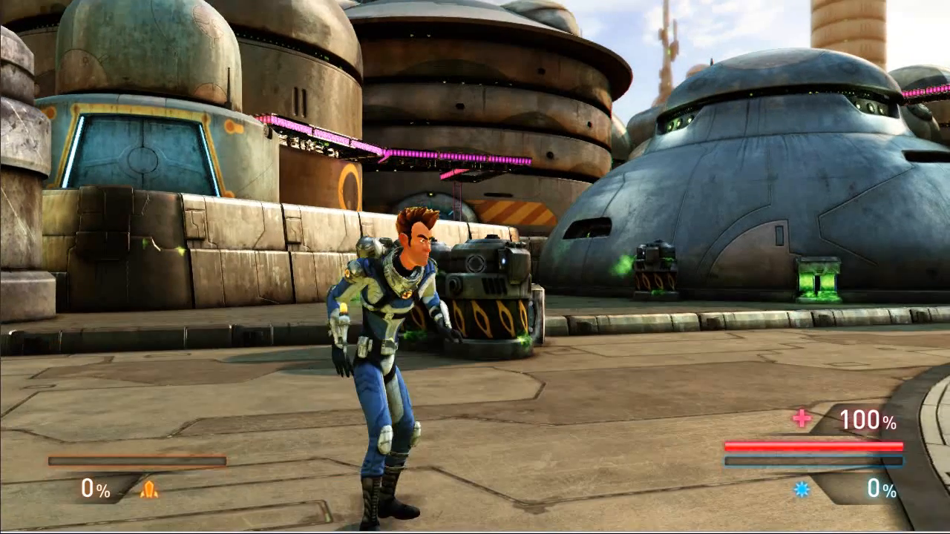
key("w")
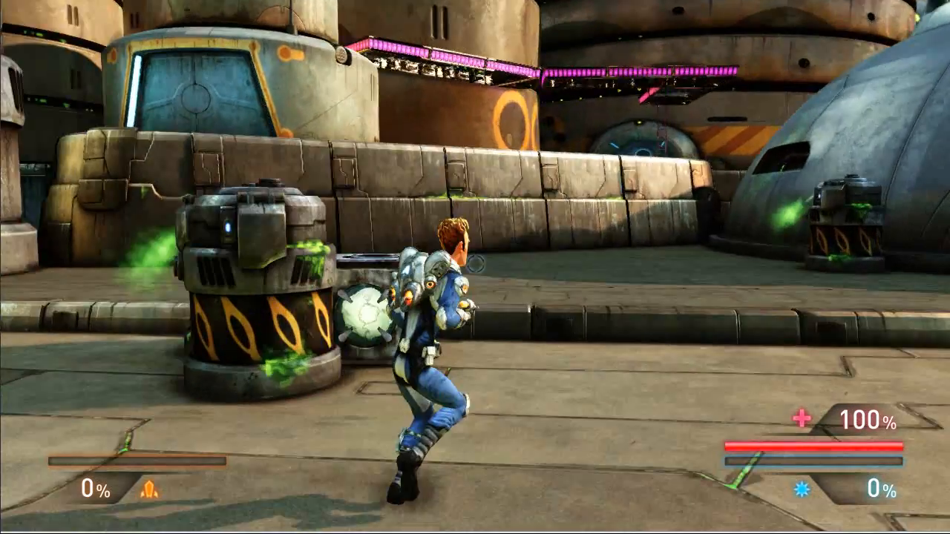
key("s")
key("w")
key("space")
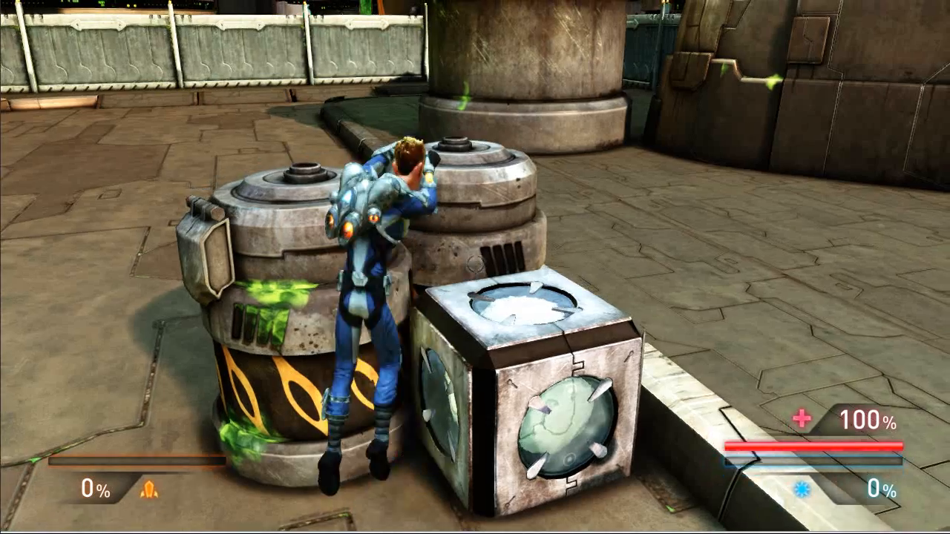
key("w")
key("space")
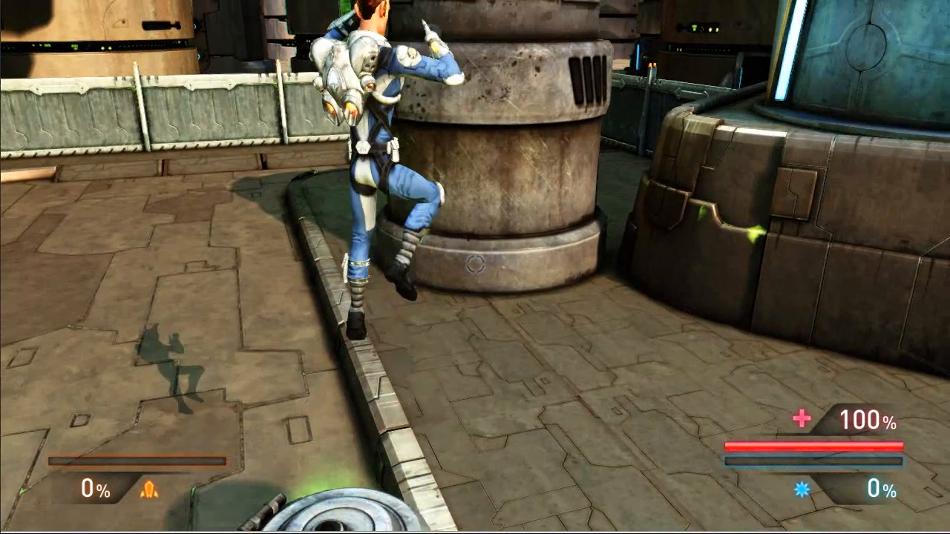
key("w")
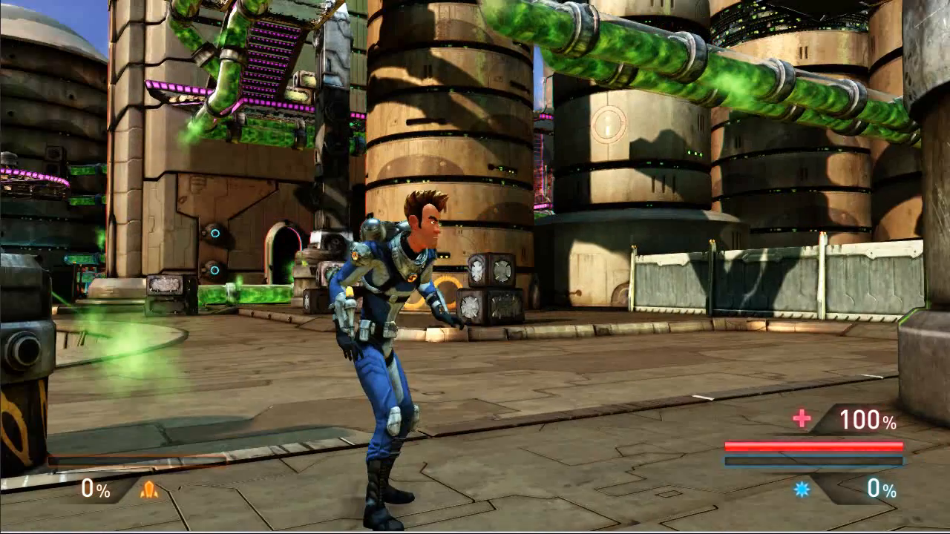
key("w")
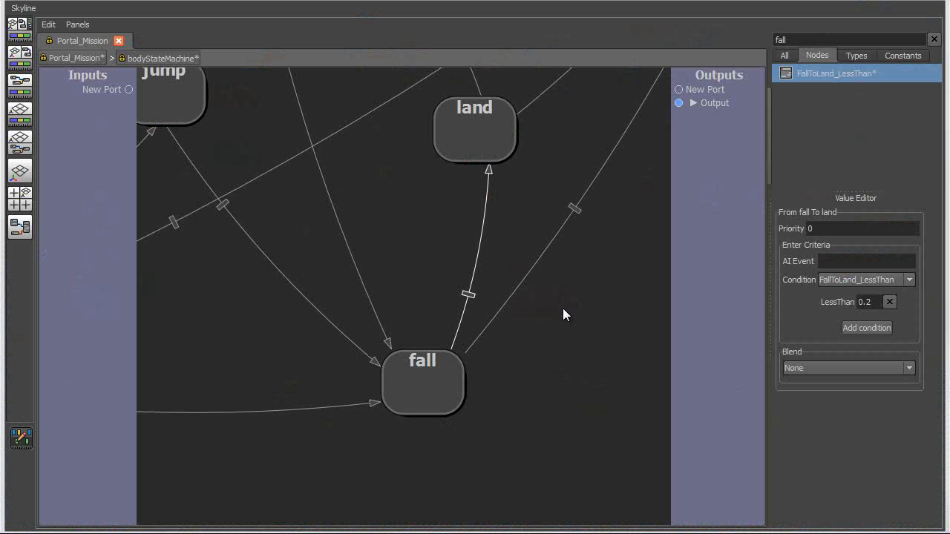
Back in Skyline, review the whole bodyStateMachine graph and return to the top-level Portal_Mission graph.
right_click_drag(563, 309, 437, 294, "alt")
middle_click_drag(437, 294, 461, 335, "alt")
right_click_drag(480, 352, 550, 394, "alt")
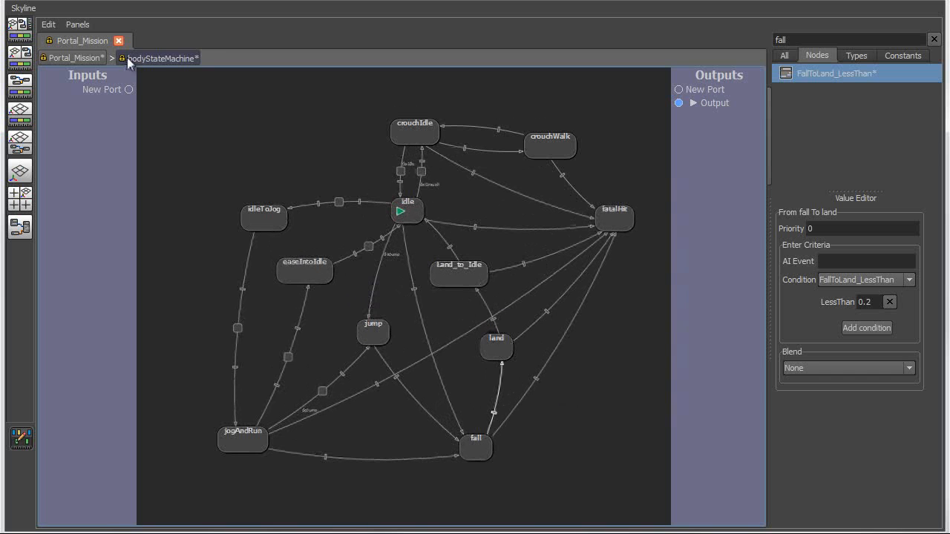
left_click(73, 58)
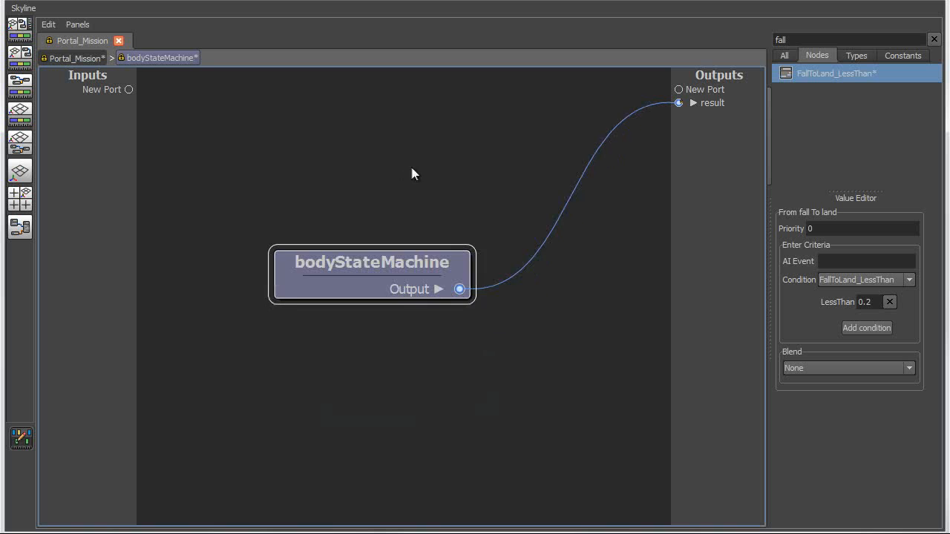
right_click_drag(420, 178, 447, 197, "alt")
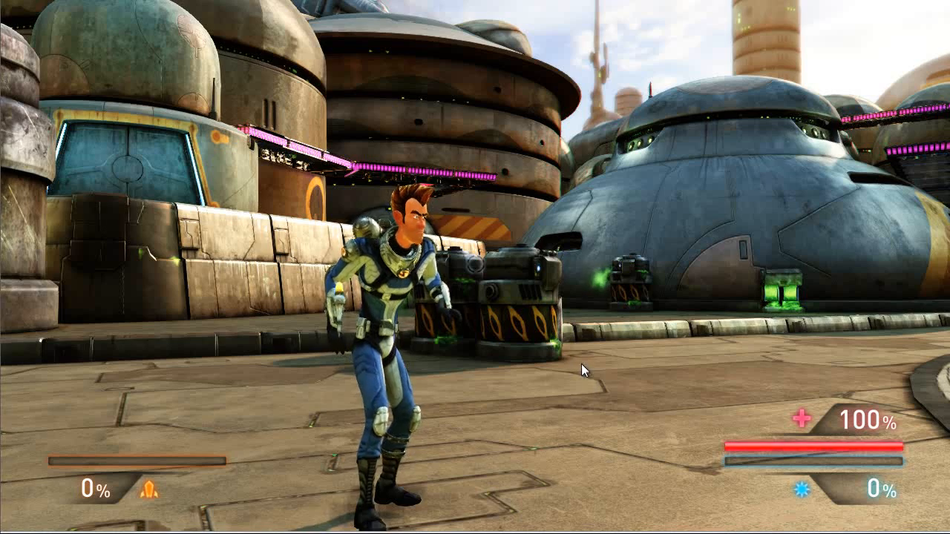
In the running game, run the character about, fire the weapon and aim to check how he handles it without weapon animations.
key("w")
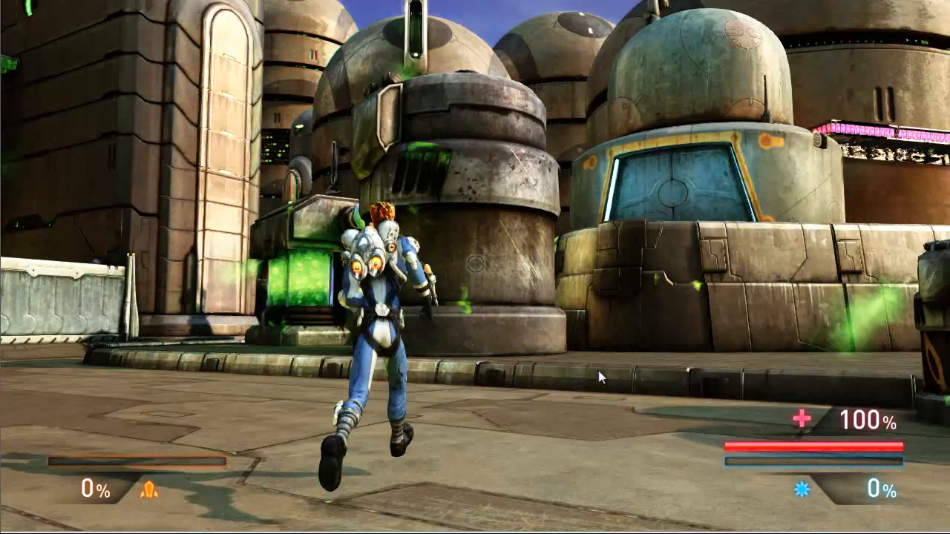
left_click(598, 370)
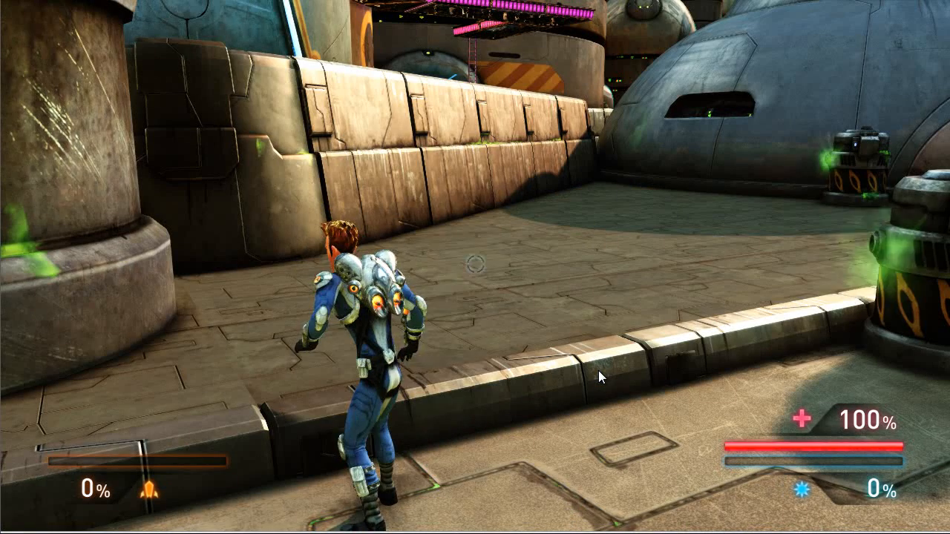
left_click(598, 371)
left_click(598, 370)
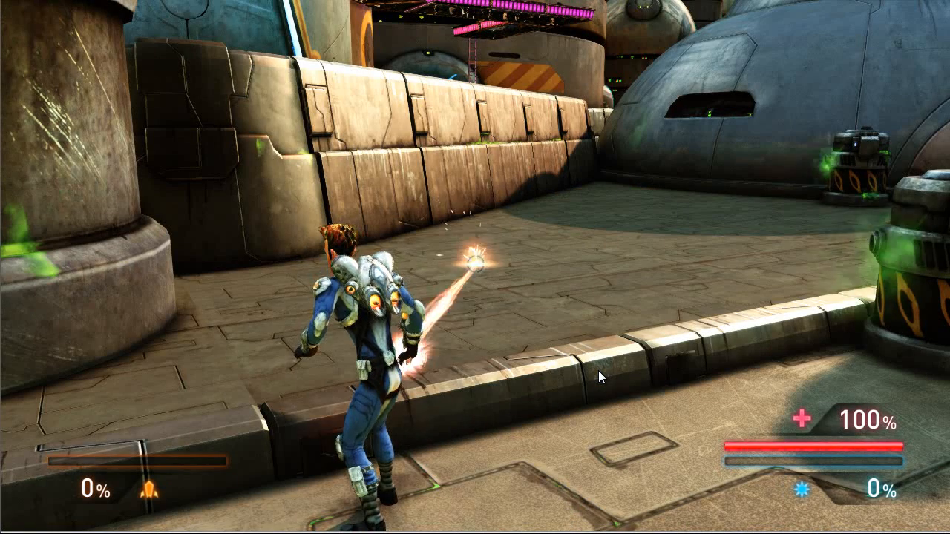
left_click(598, 370)
right_click(598, 371)
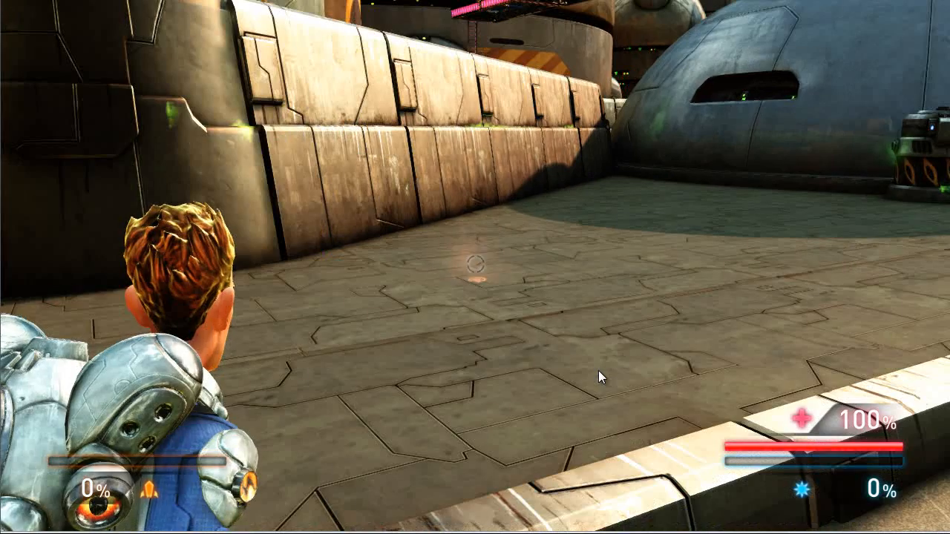
left_click(599, 371)
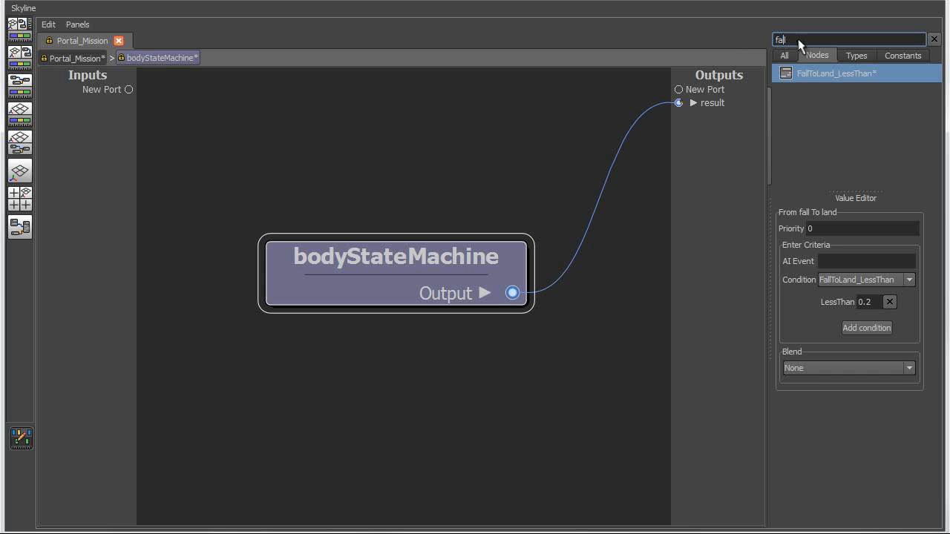
Back in Skyline, search the nodes for "weap" and add a weaponStateMachine node below bodyStateMachine in the top-level graph.
key("BackSpace")
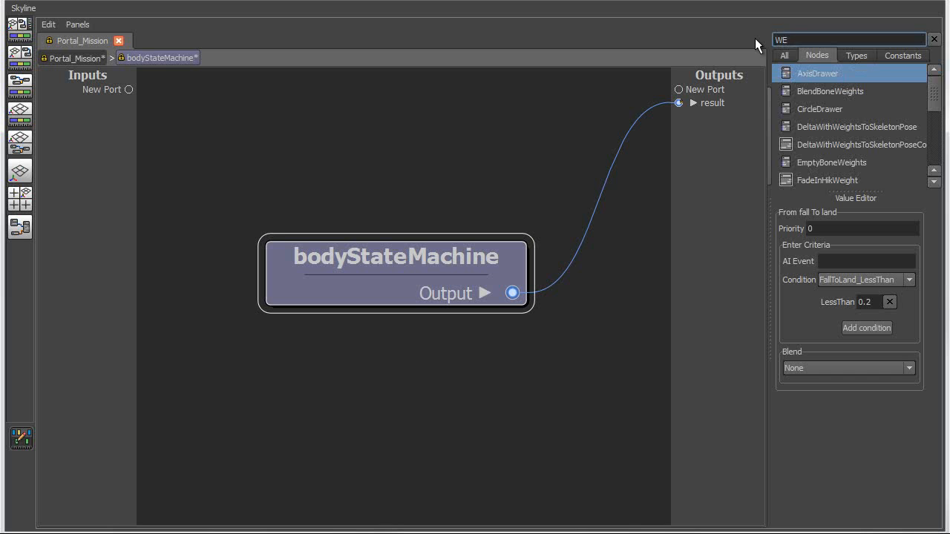
type("weap")
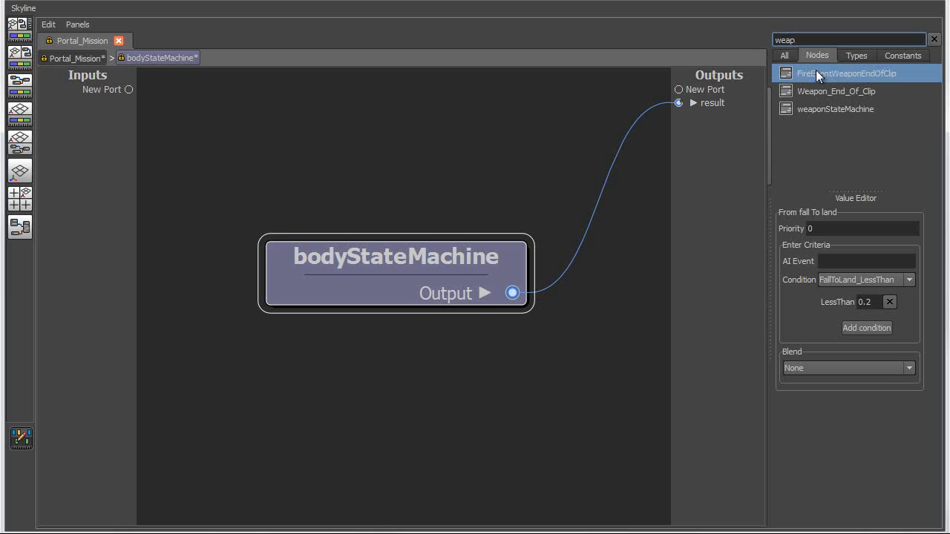
left_click(837, 109)
left_click(508, 401)
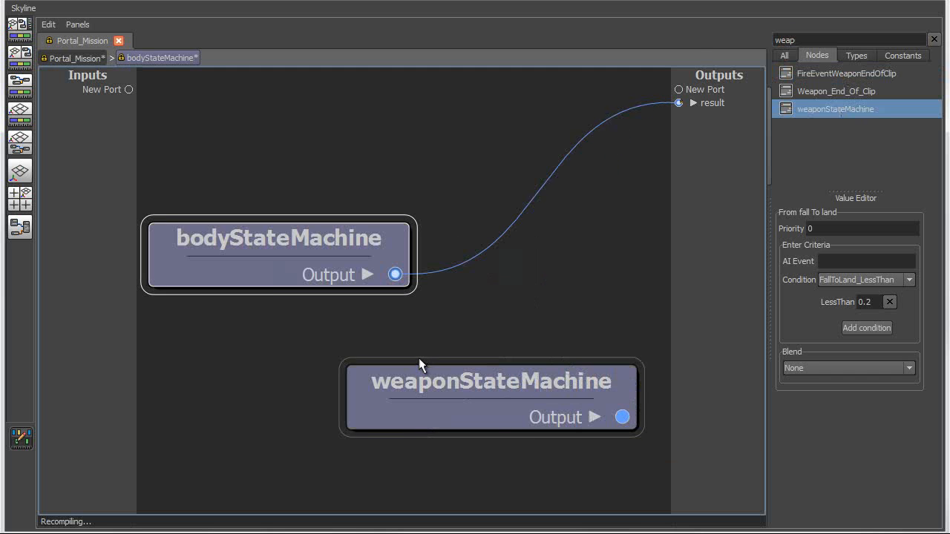
left_click_drag(455, 358, 426, 364)
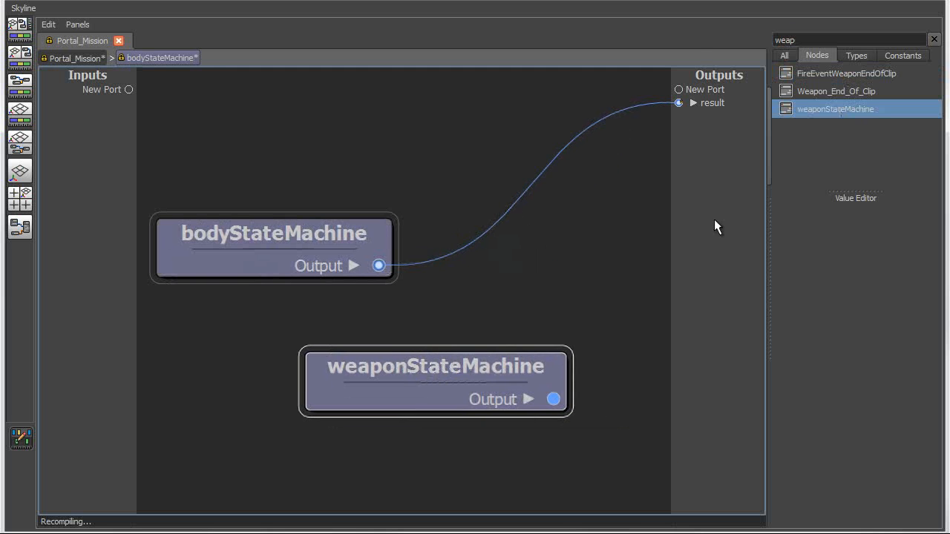
Search the nodes for "layer" and place a LayerBlend_2 node between the two state machines and the graph output.
left_click_drag(800, 42, 744, 47)
type("layer")
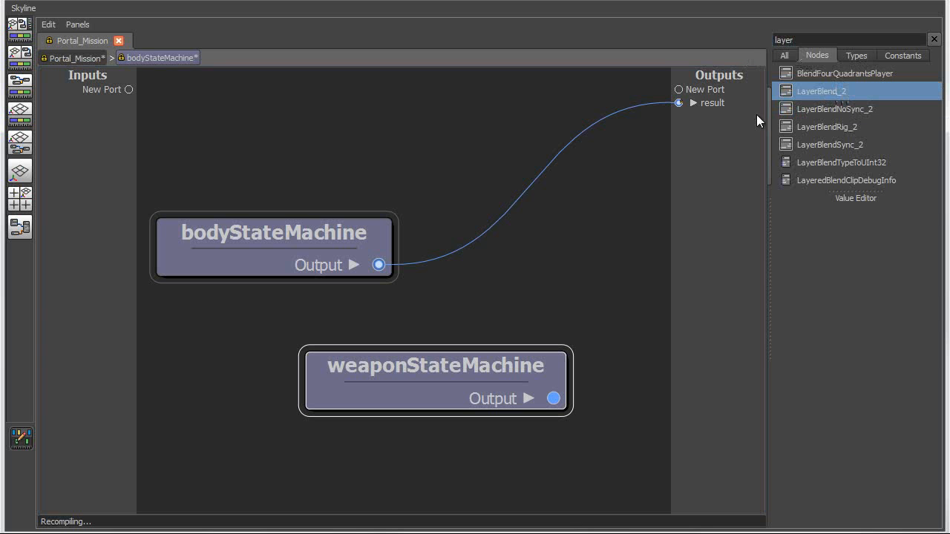
left_click(533, 228)
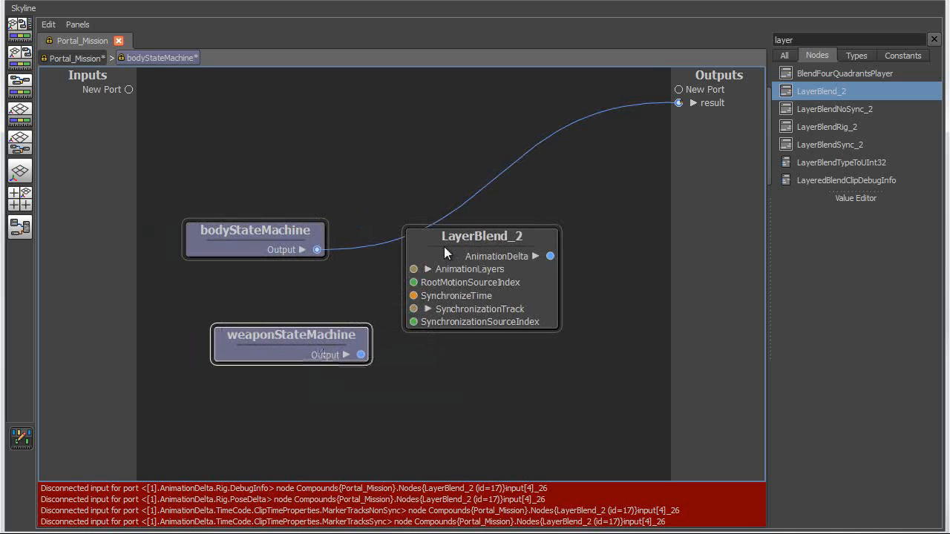
left_click_drag(443, 246, 471, 260)
Expand LayerBlend_2's animation layers and connect bodyStateMachine to layer 0's AnimationDelta and weaponStateMachine to layer 1's AnimationDelta.
left_click(459, 283)
left_click(462, 294)
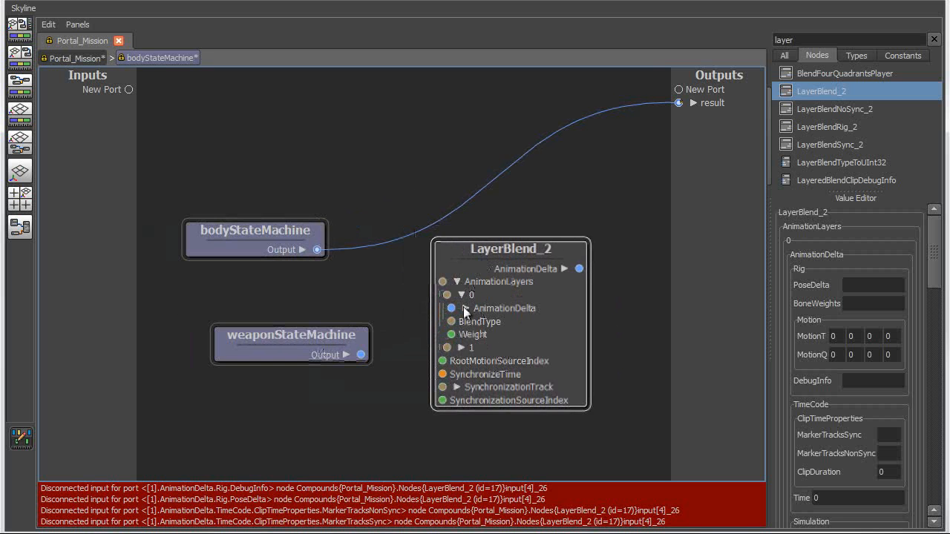
left_click(461, 348)
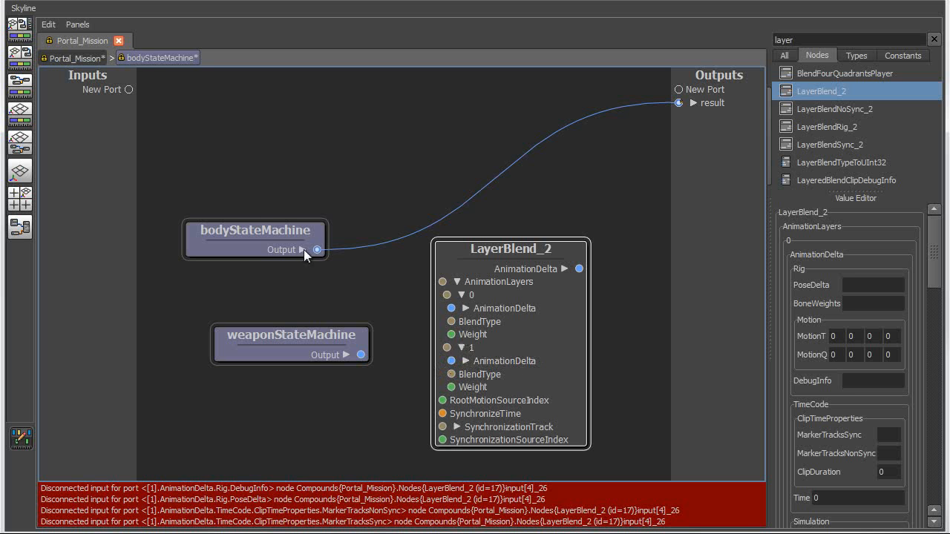
left_click_drag(402, 280, 451, 308)
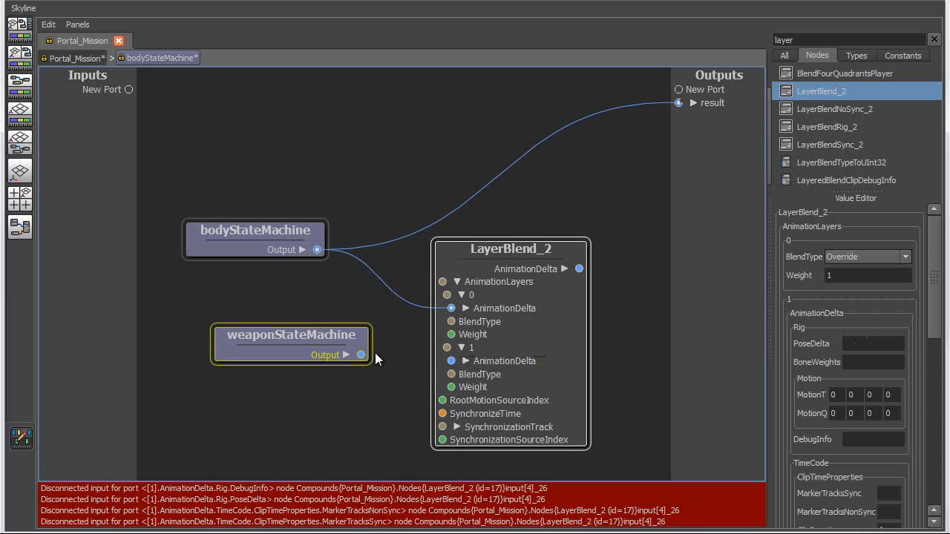
left_click_drag(458, 364, 452, 361)
Connect LayerBlend_2's AnimationDelta output to the graph's result in place of the direct bodyStateMachine connection.
left_click_drag(661, 139, 696, 94)
middle_click_drag(575, 253, 662, 232)
scroll(379, 193, "up", 3)
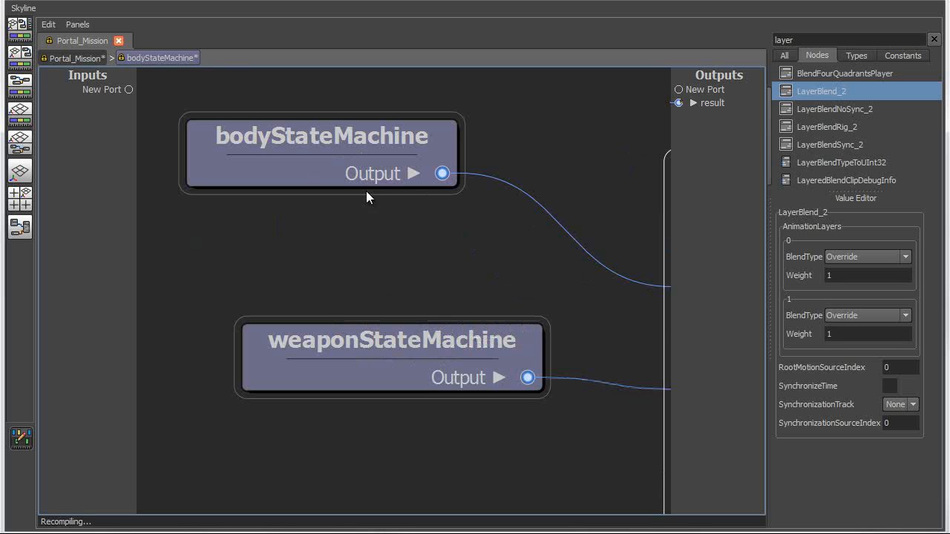
scroll(441, 322, "down", 3)
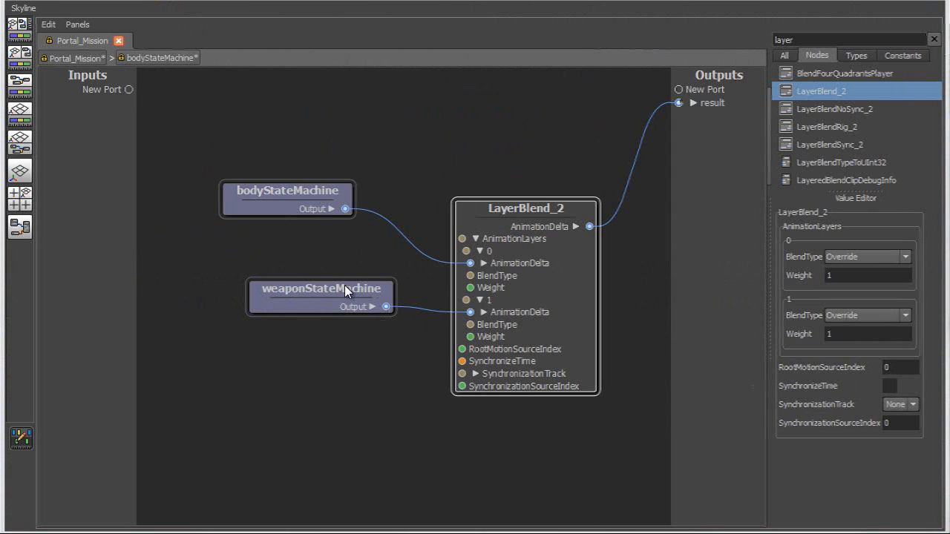
Open weaponStateMachine and examine its states and transitions, from weaponDown and the aim states to quickFire.
double_click(342, 295)
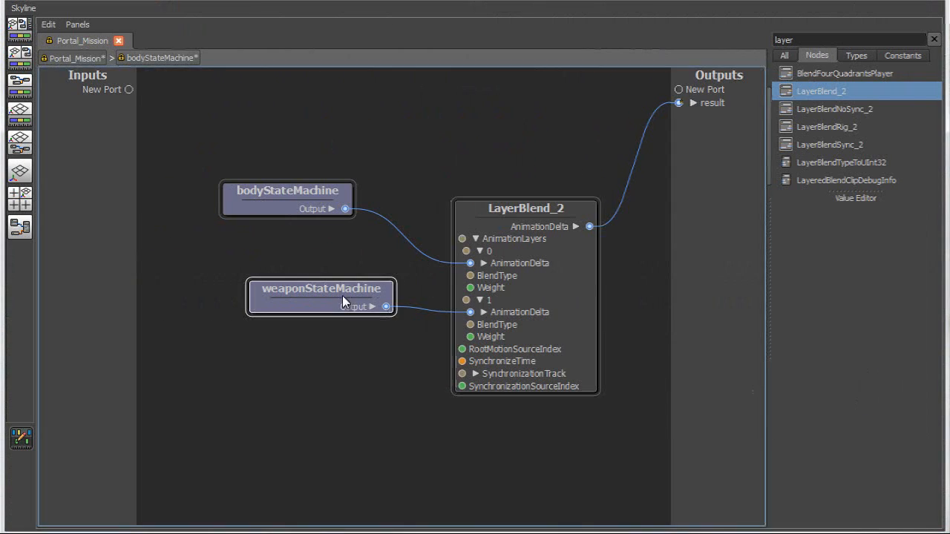
middle_click_drag(320, 359, 355, 342)
scroll(381, 359, "up", 2)
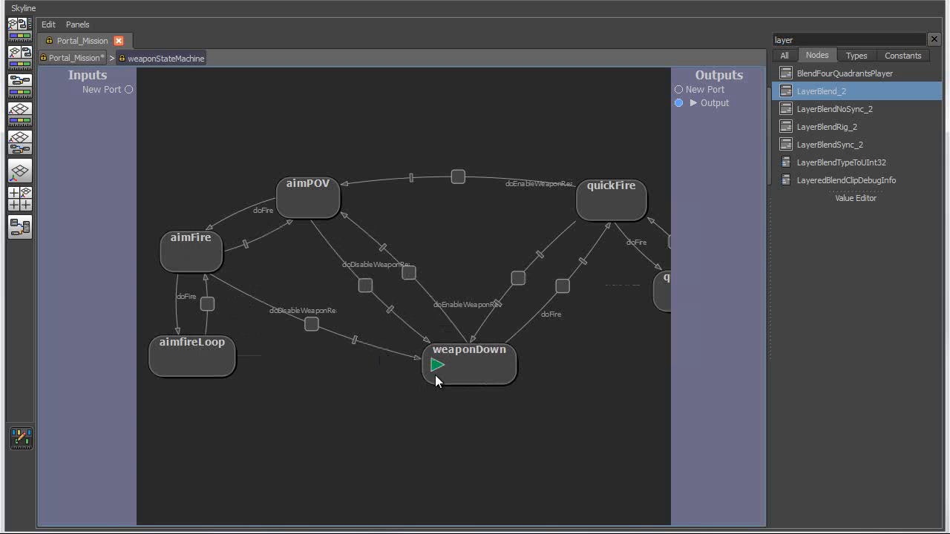
middle_click_drag(497, 360, 317, 450)
scroll(348, 450, "up", 7)
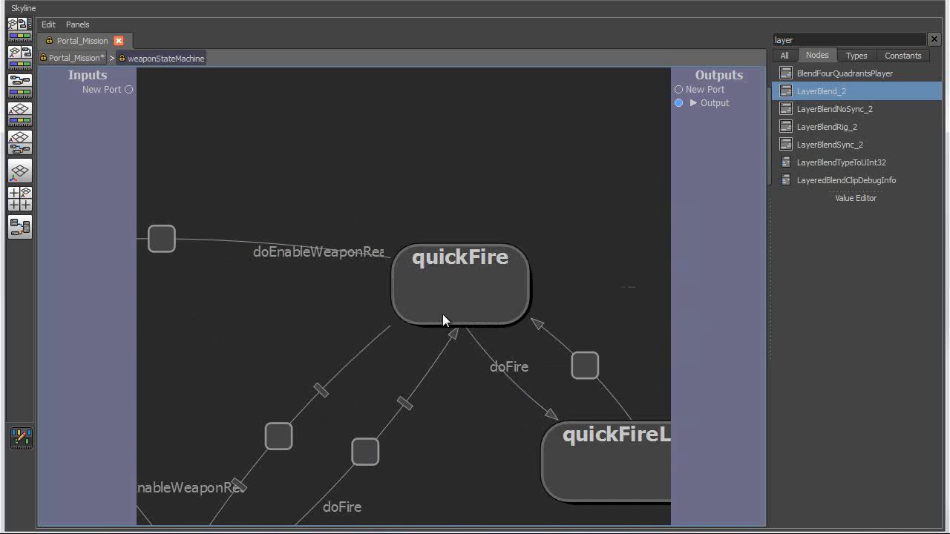
Open the quickFire state, inspect the clips feeding BlendFourQuadrantsPlayer and select the weaponReadyFireMidL090 clip.
double_click(464, 255)
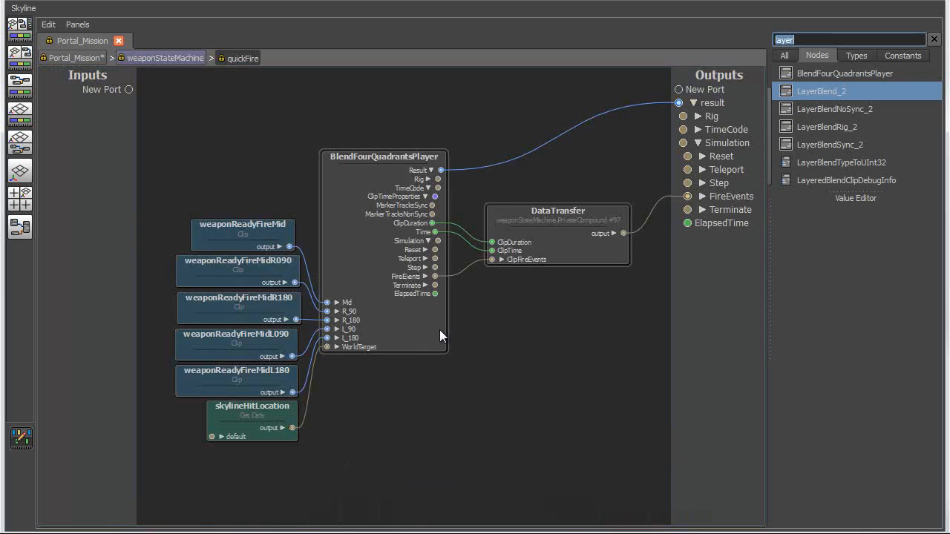
scroll(556, 297, "up", 5)
scroll(492, 276, "up", 2)
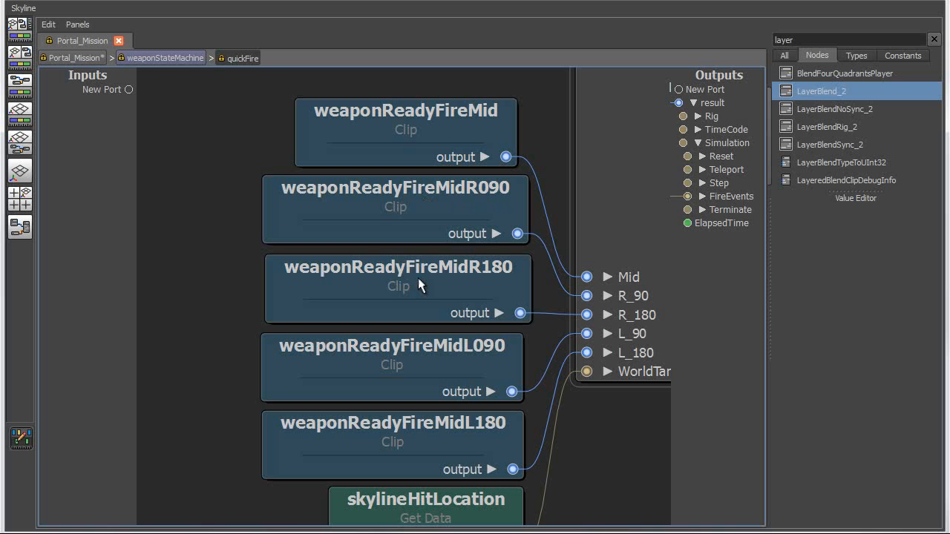
left_click(421, 366)
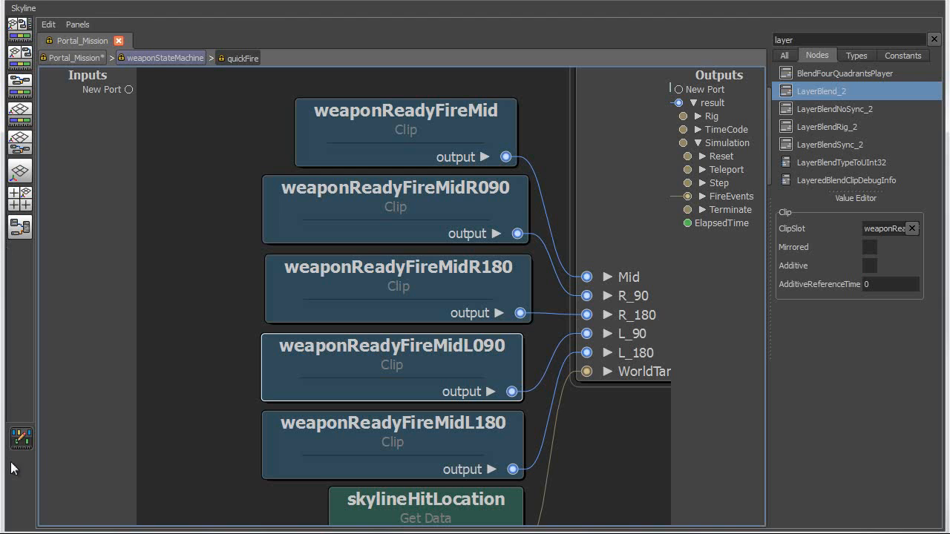
Switch to Maya, load the weaponReadyFireMidL090 clip from sven's clip groups in the Skyline project and play it.
left_click(22, 441)
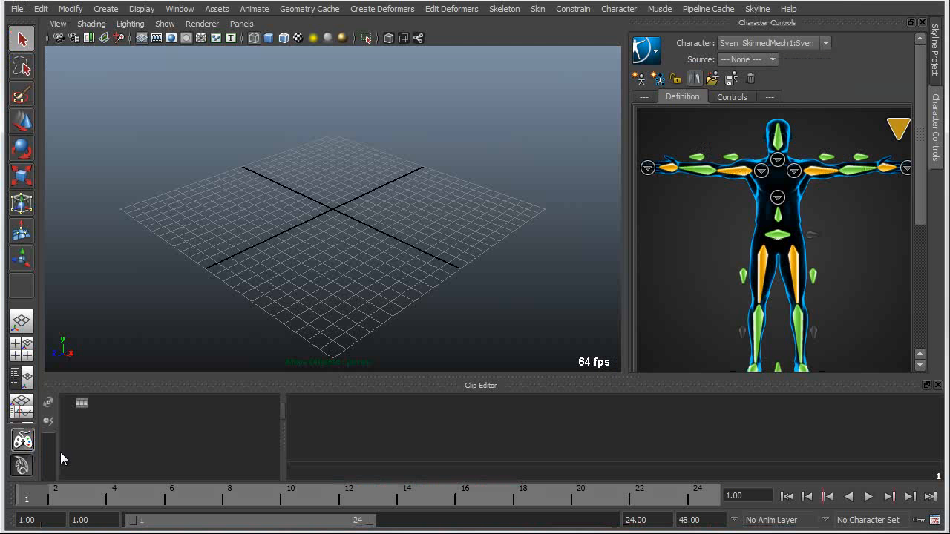
left_click(936, 52)
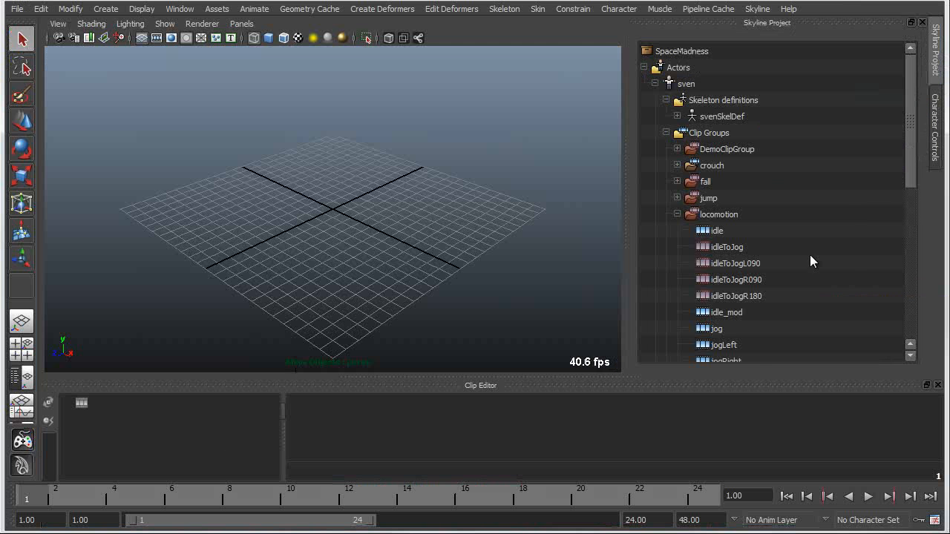
left_click(676, 215)
left_click(676, 280)
scroll(745, 243, "down", 5)
left_click_drag(745, 242, 762, 269)
scroll(762, 269, "down", 1)
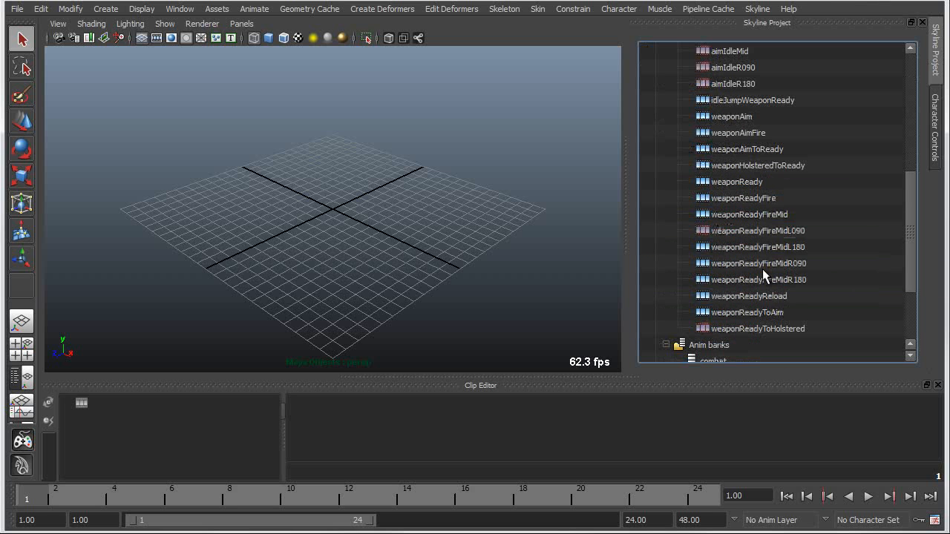
left_click(806, 230)
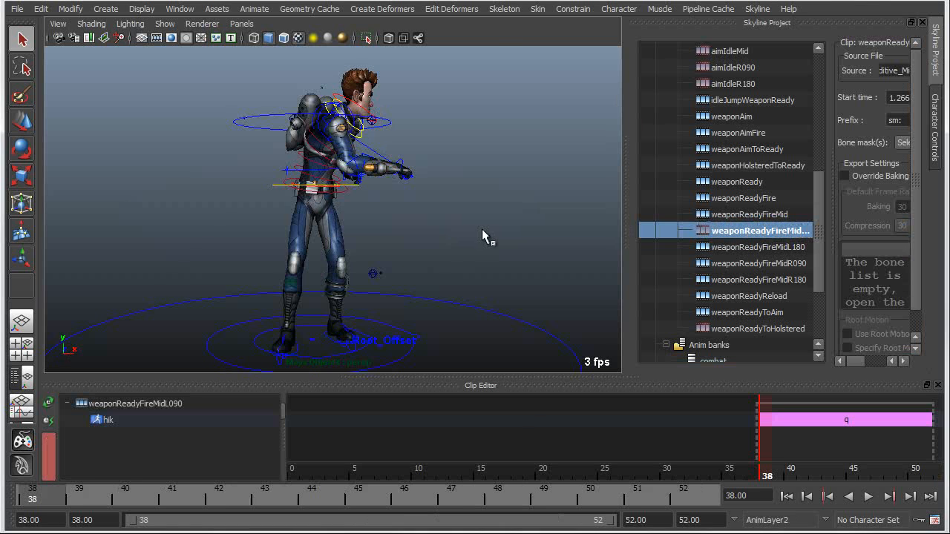
left_click(868, 496)
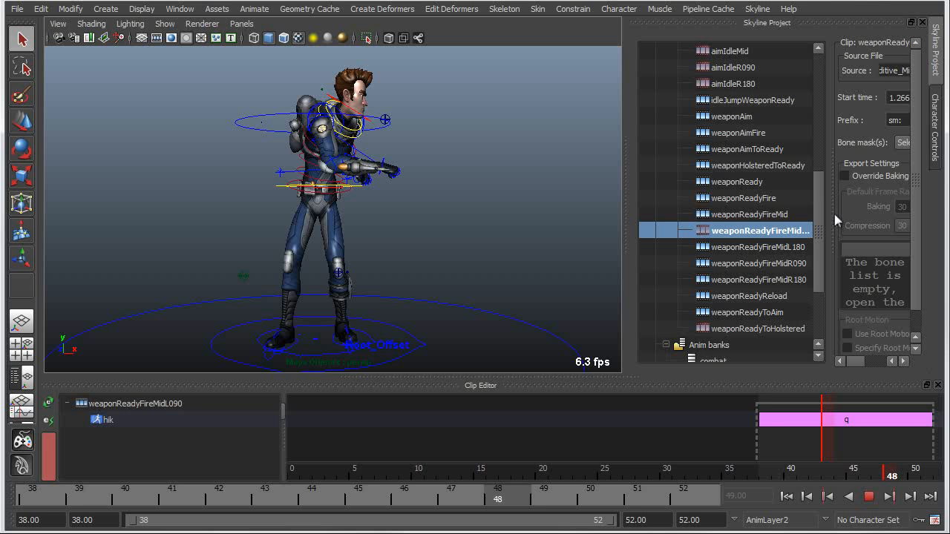
Enlarge the clip's properties, show its available bone masks and choose spineFeathered.
left_click_drag(833, 215, 724, 214)
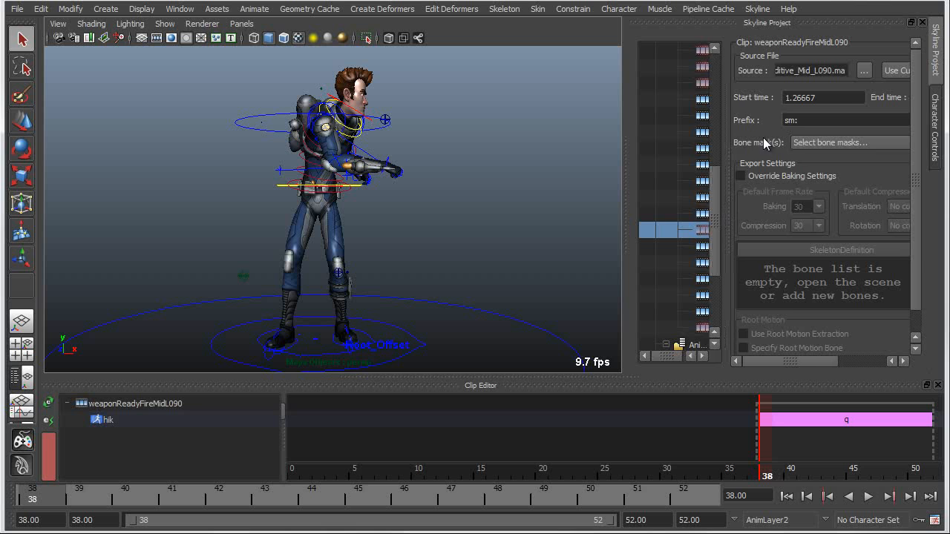
left_click(815, 141)
left_click(816, 141)
left_click(816, 141)
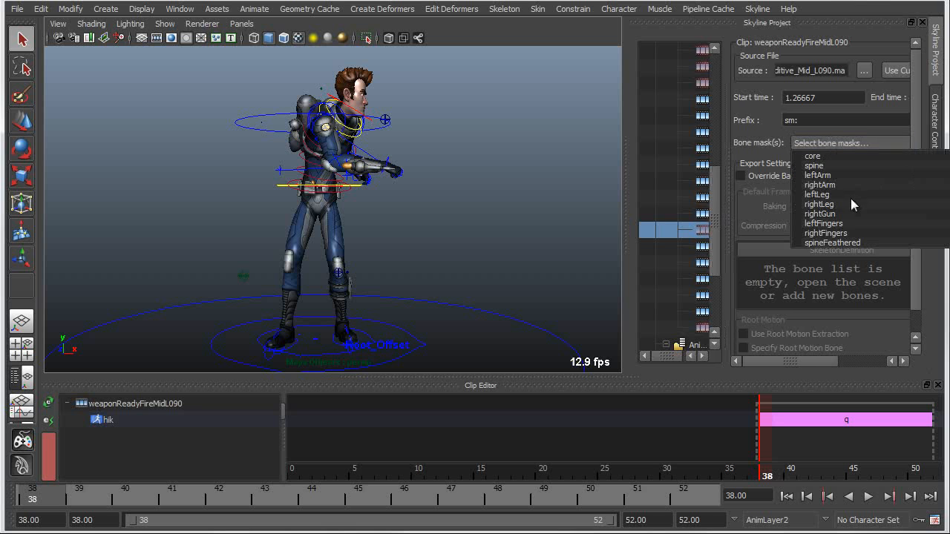
left_click(824, 242)
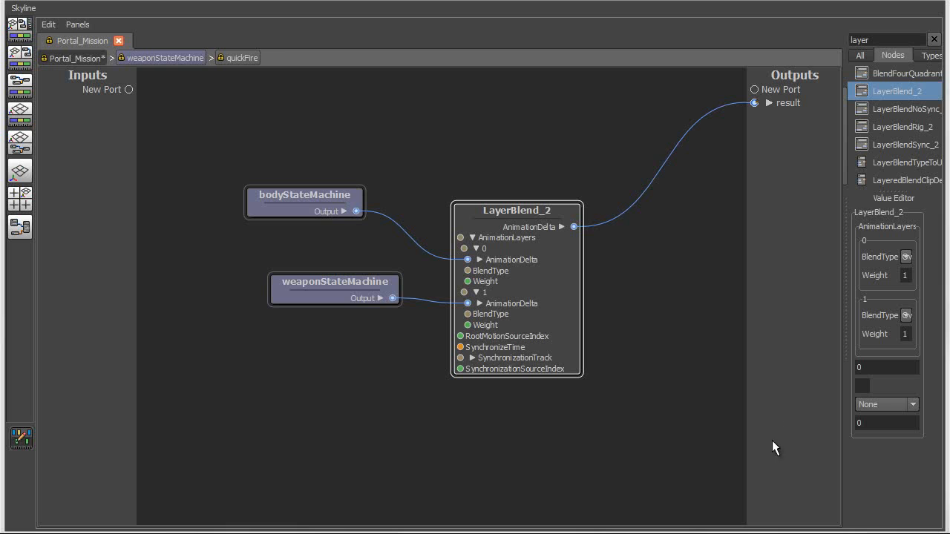
Search the node library for HIK and insert an HIKCorrection node between LayerBlend_2 and the result output.
middle_click_drag(683, 356, 648, 372, "alt")
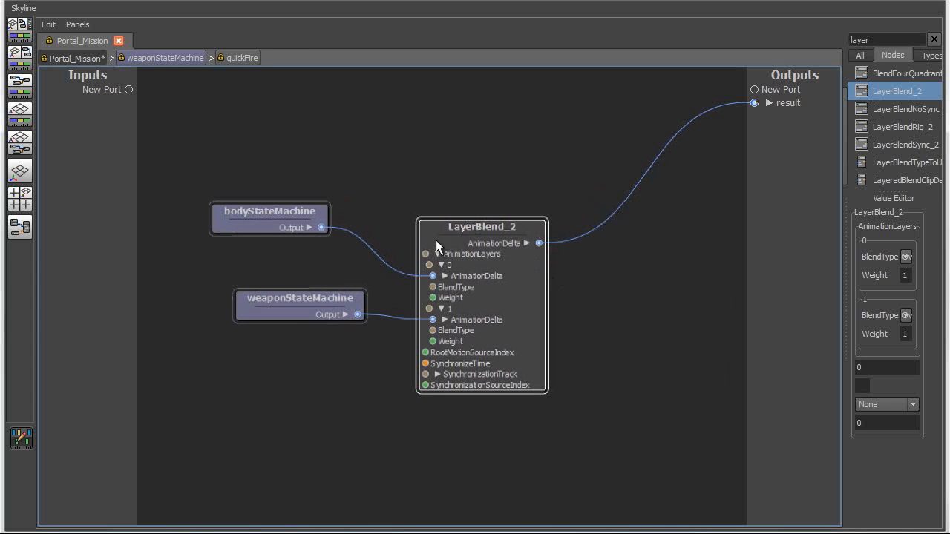
double_click(885, 41)
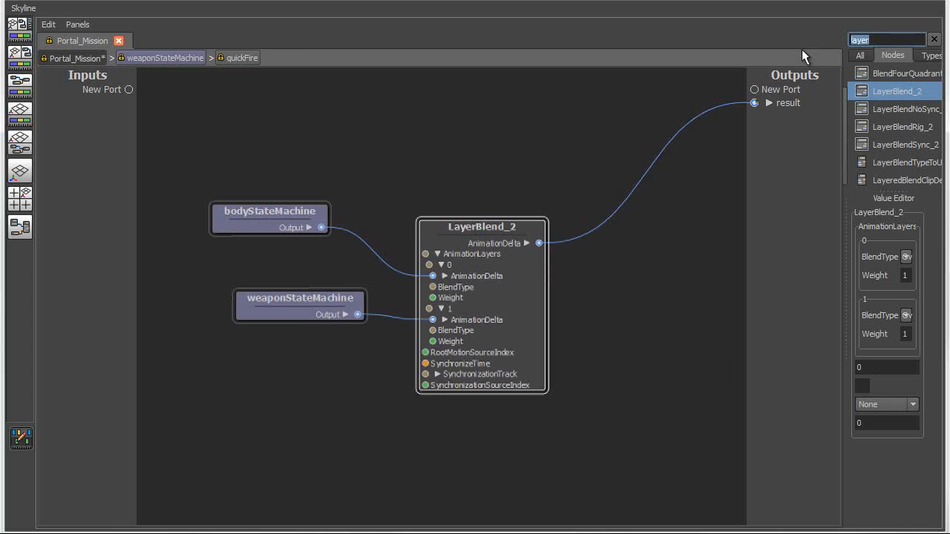
type("HIK")
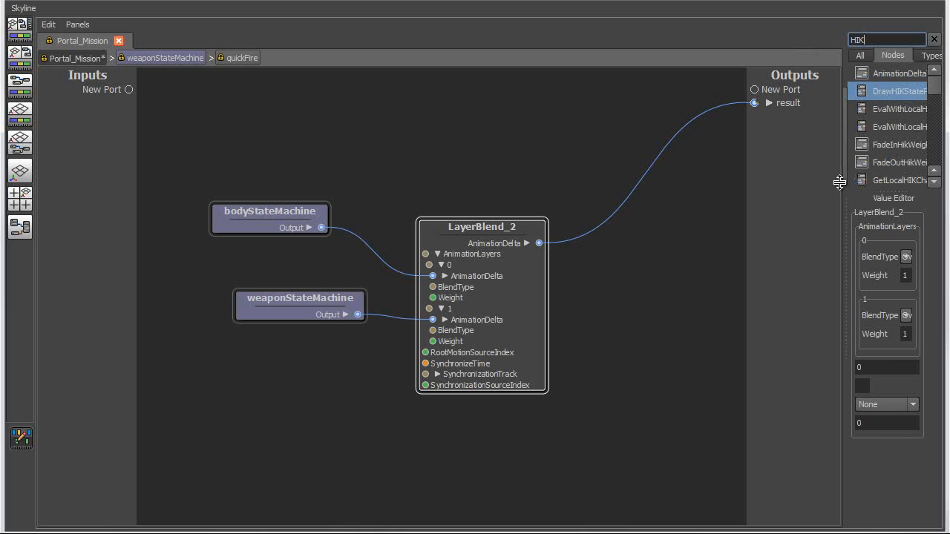
left_click_drag(839, 181, 773, 200)
left_click_drag(876, 191, 851, 447)
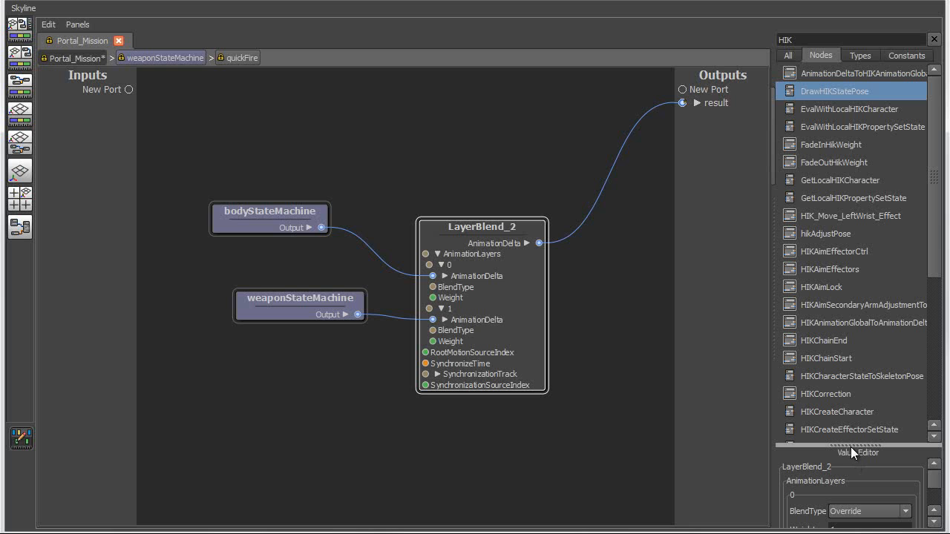
left_click(837, 394)
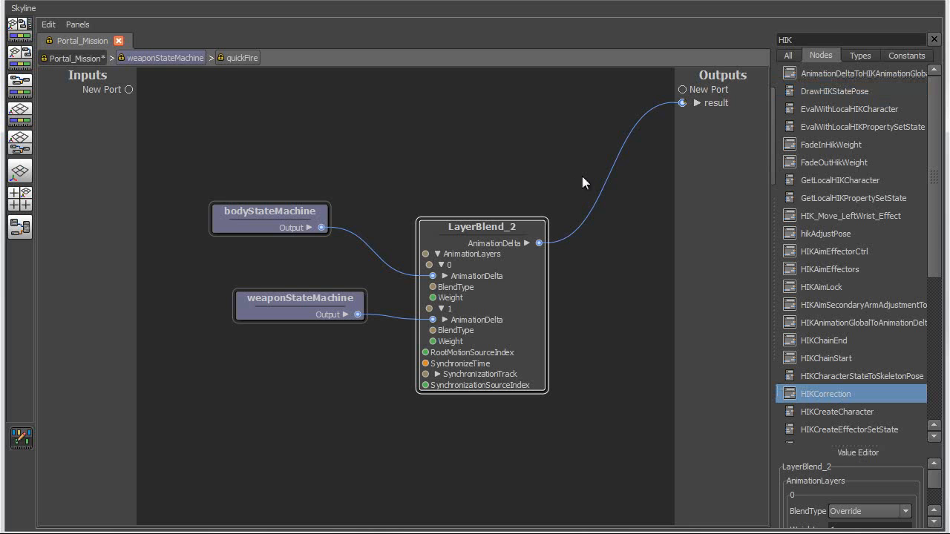
left_click_drag(610, 170, 612, 171)
middle_click_drag(623, 206, 474, 255)
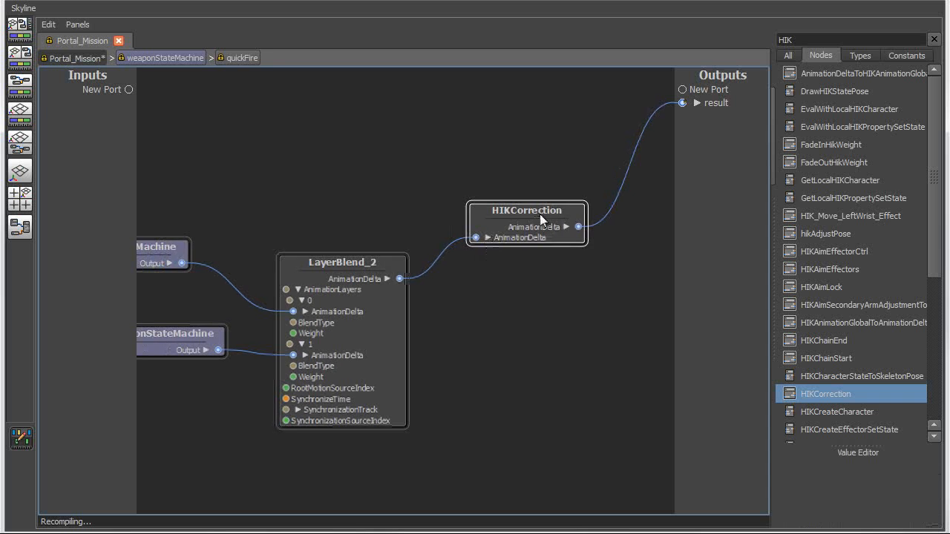
Open HIKCorrection and examine its network and the nested HIKAimLock, and return to the top level of Portal_Mission.
double_click(540, 216)
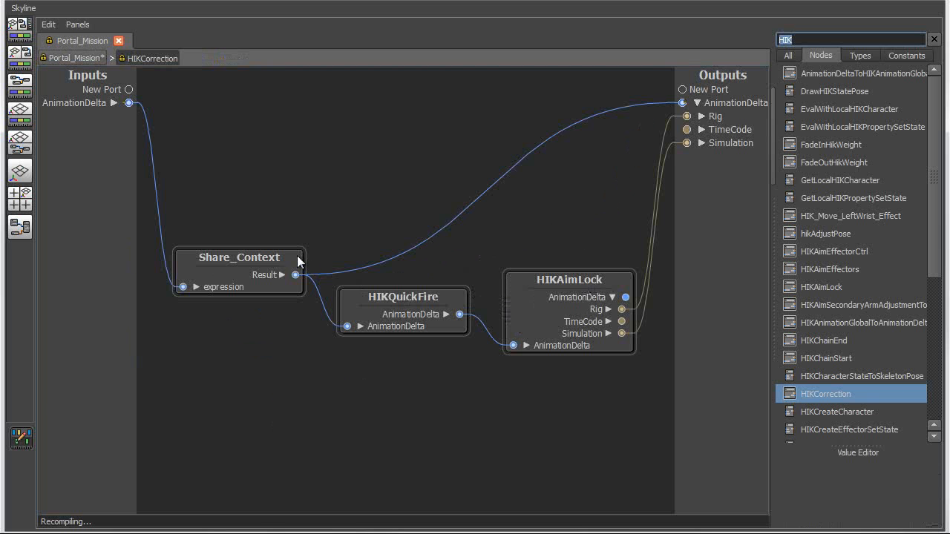
double_click(560, 280)
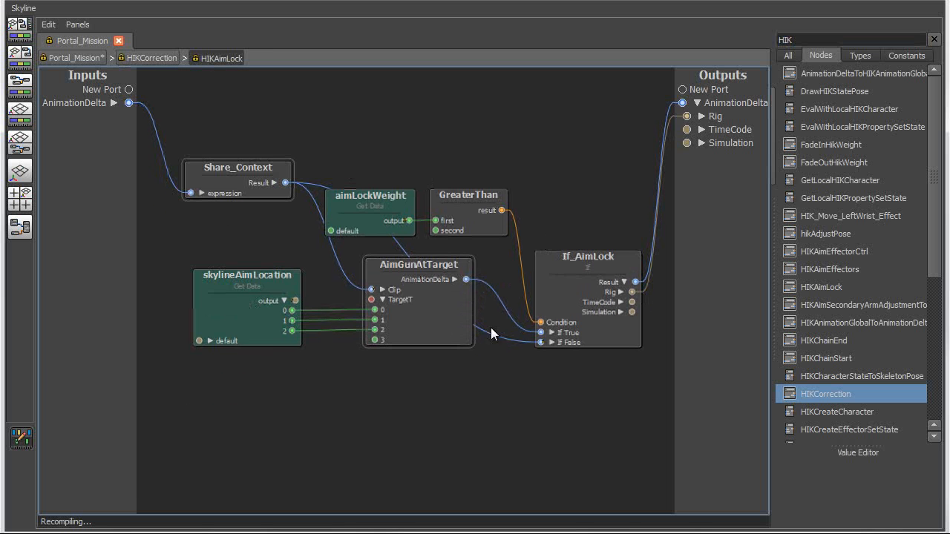
left_click(141, 62)
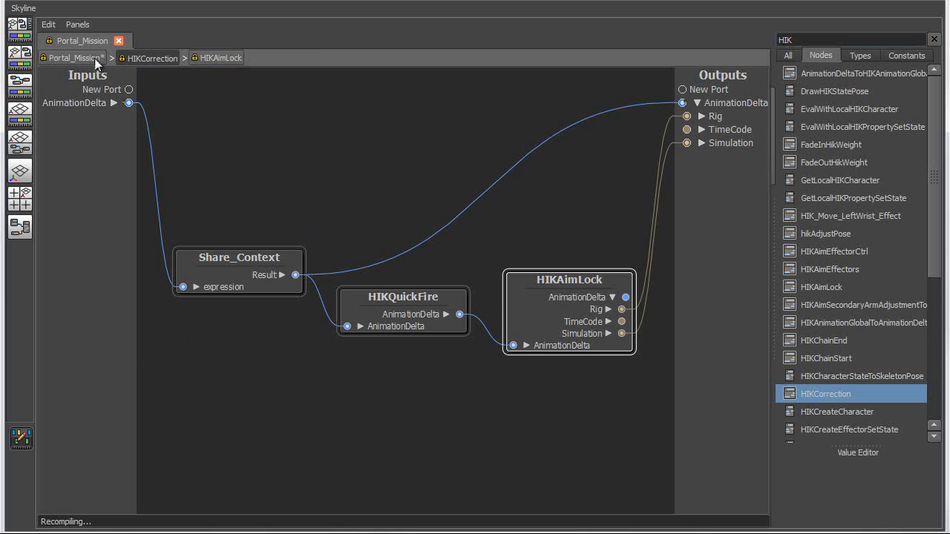
left_click(74, 58)
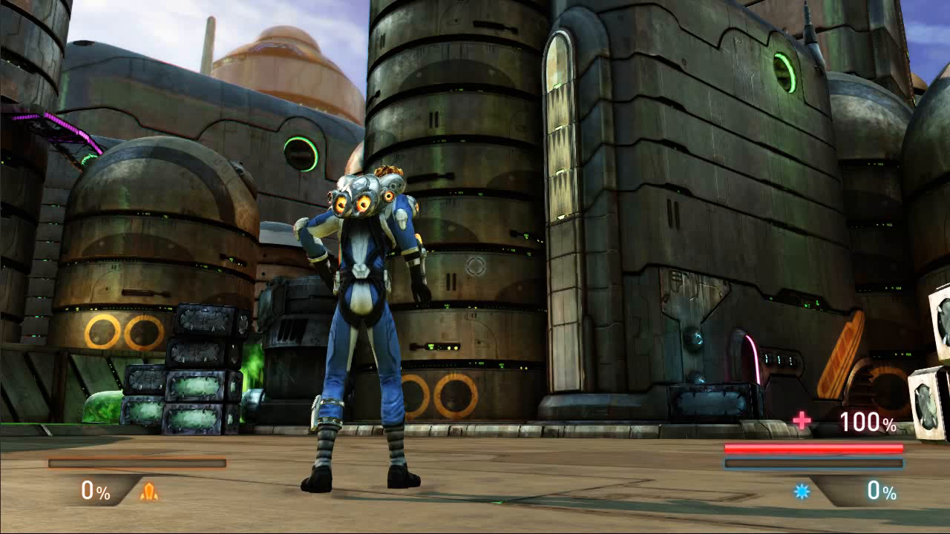
Switch to the running game and aim and fire the weapon in several directions to check the corrected arm pose.
right_click(610, 403)
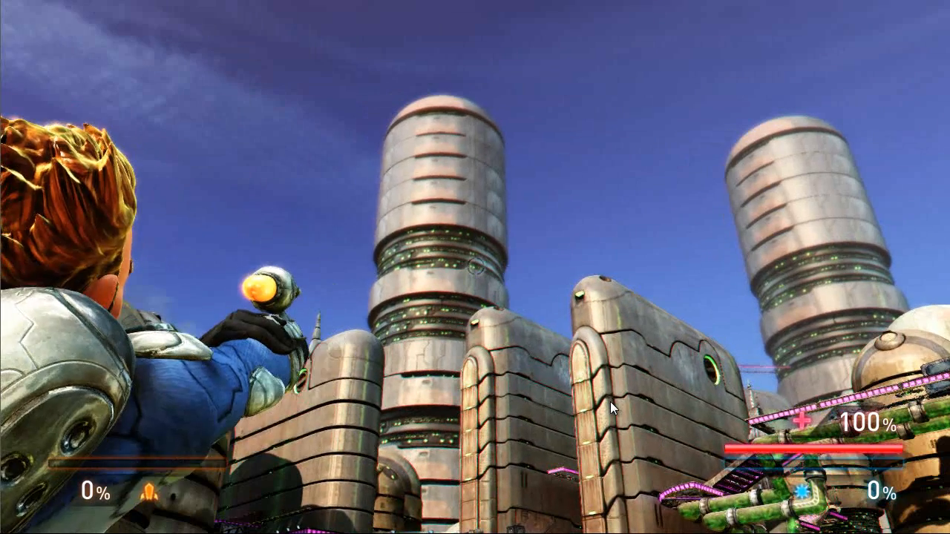
left_click(610, 402)
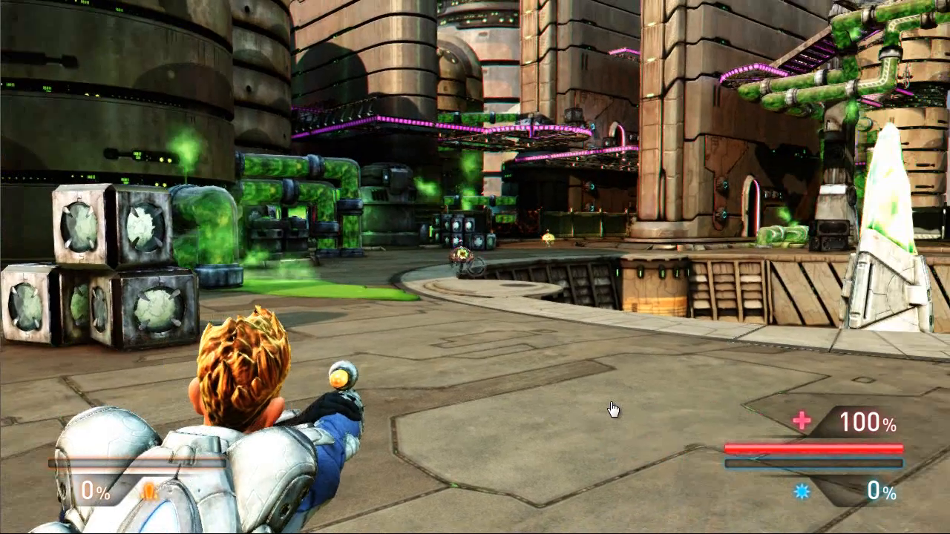
left_click(610, 402)
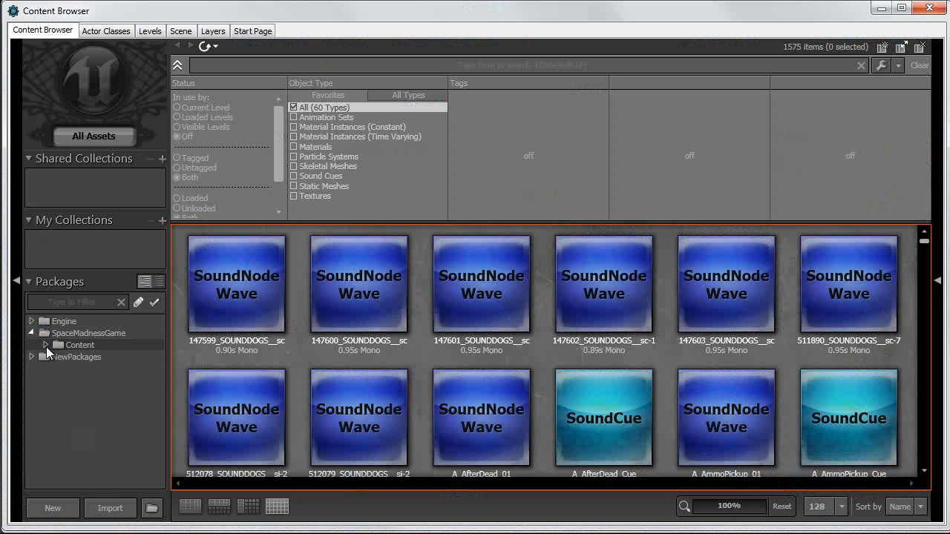
In Unreal's Content Browser, expand the SpaceMadnessGame content and show the assets of the Spacemadness package.
left_click(46, 345)
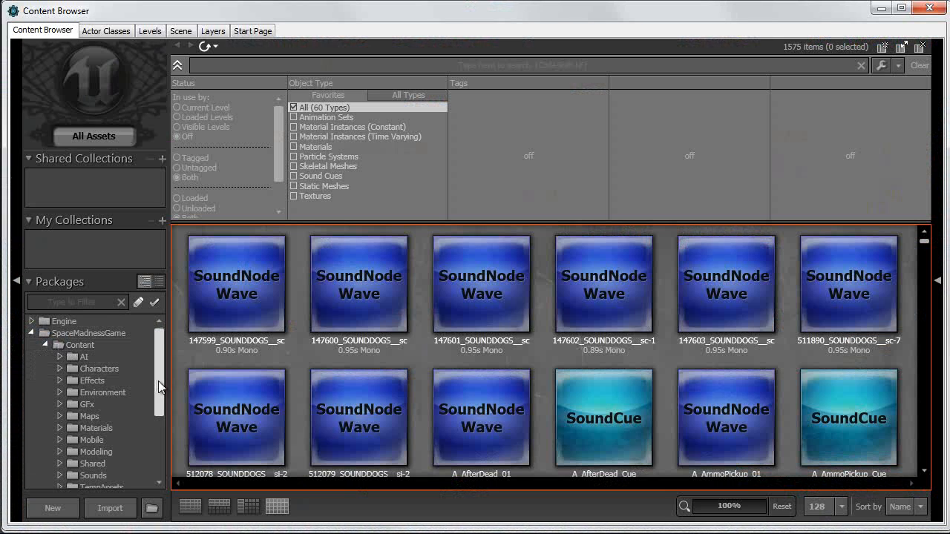
left_click_drag(156, 372, 154, 436)
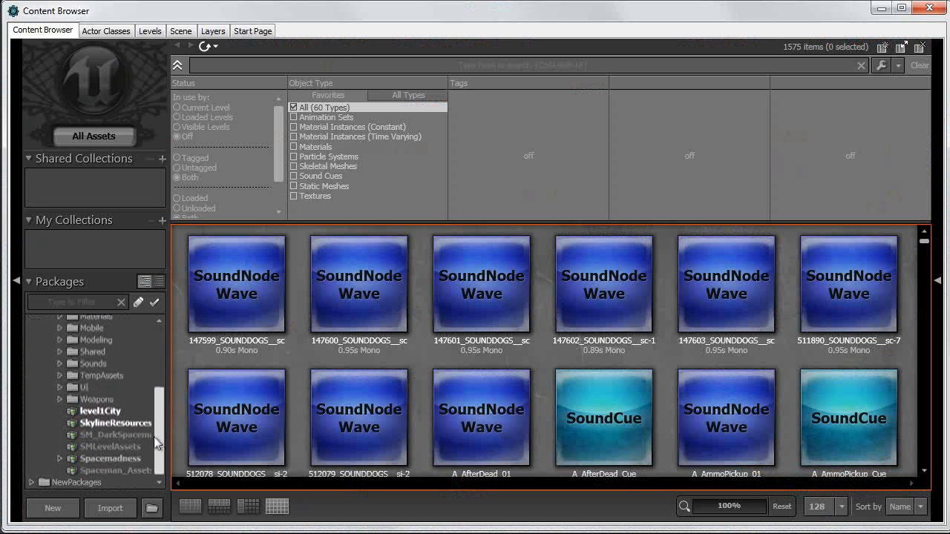
left_click(119, 459)
left_click(117, 470)
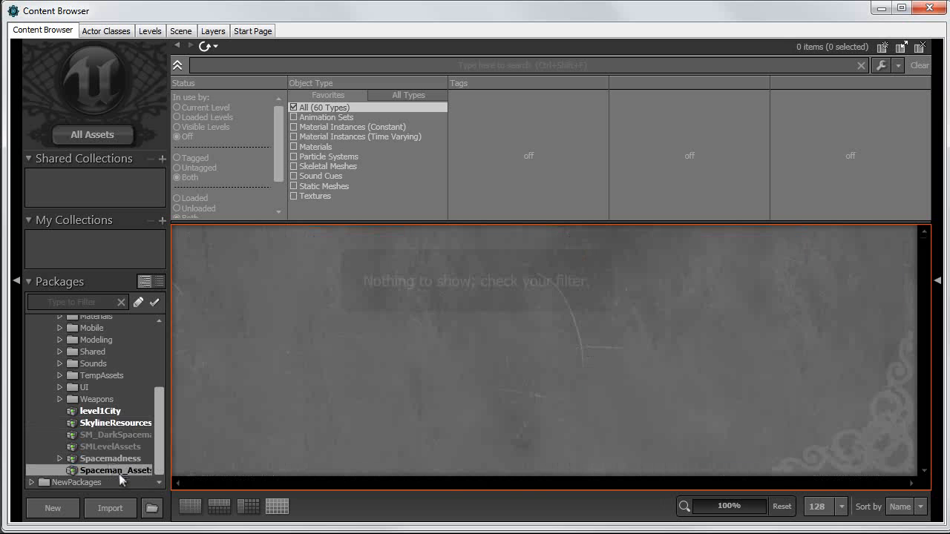
left_click(117, 459)
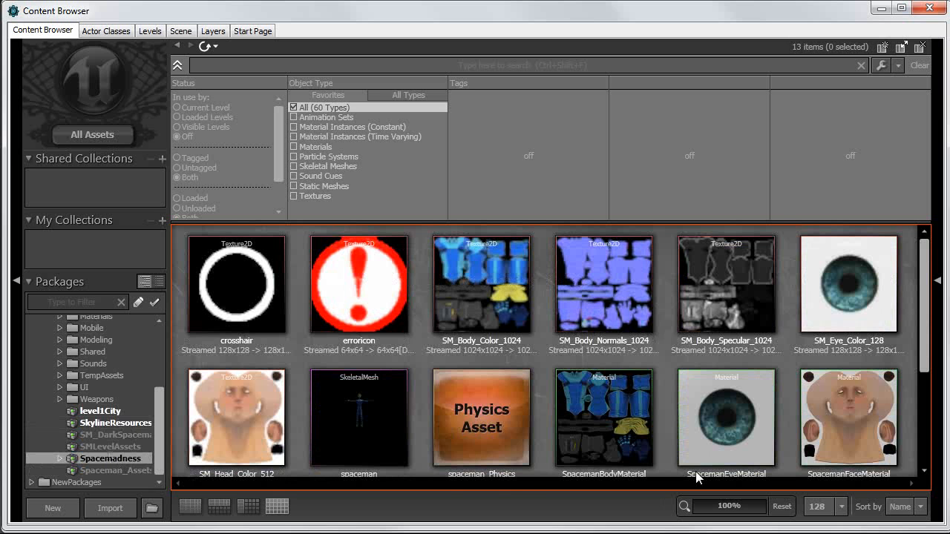
Open the spacemanTree AnimTree, inspect the spaceman preview and the SkylineNode's properties, and minimize the editor.
left_click_drag(924, 311, 927, 406)
left_click(233, 370)
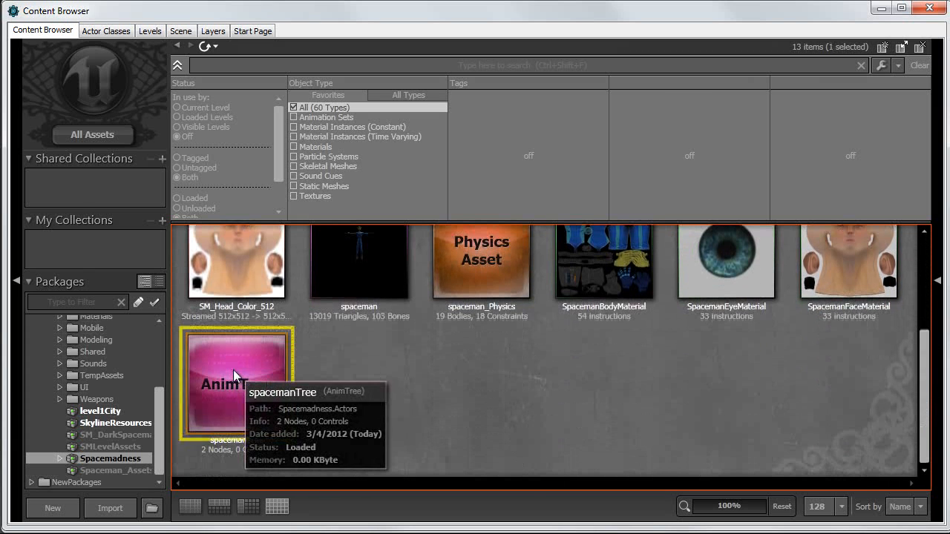
double_click(233, 369)
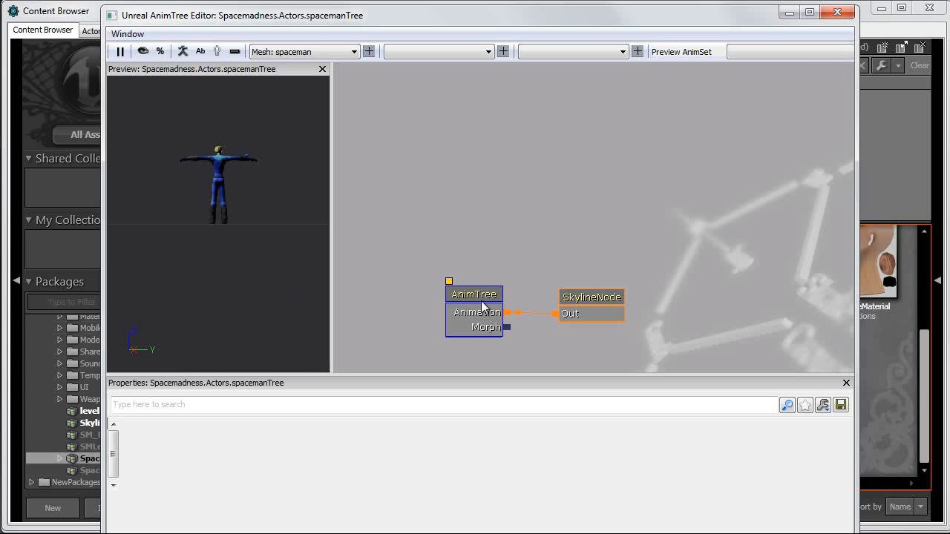
left_click_drag(524, 283, 557, 193)
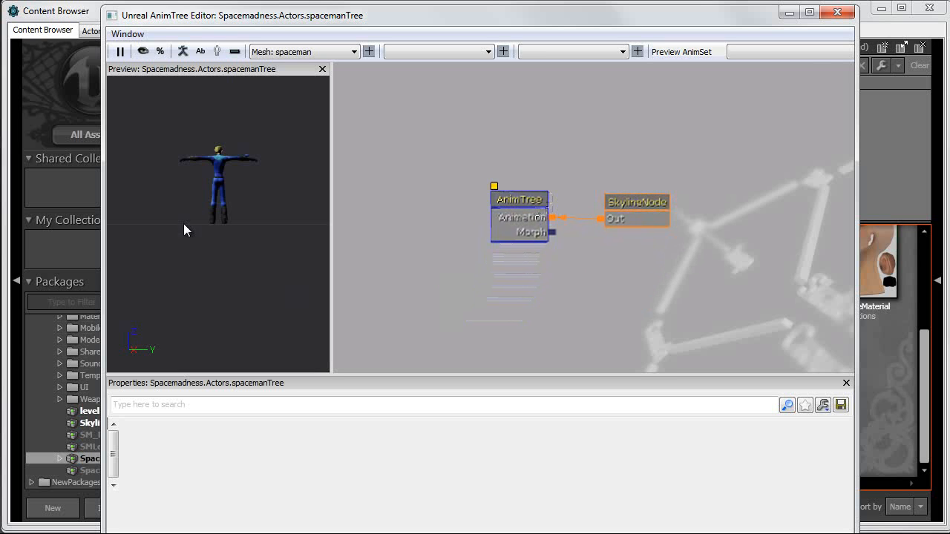
left_click_drag(183, 214, 773, 295)
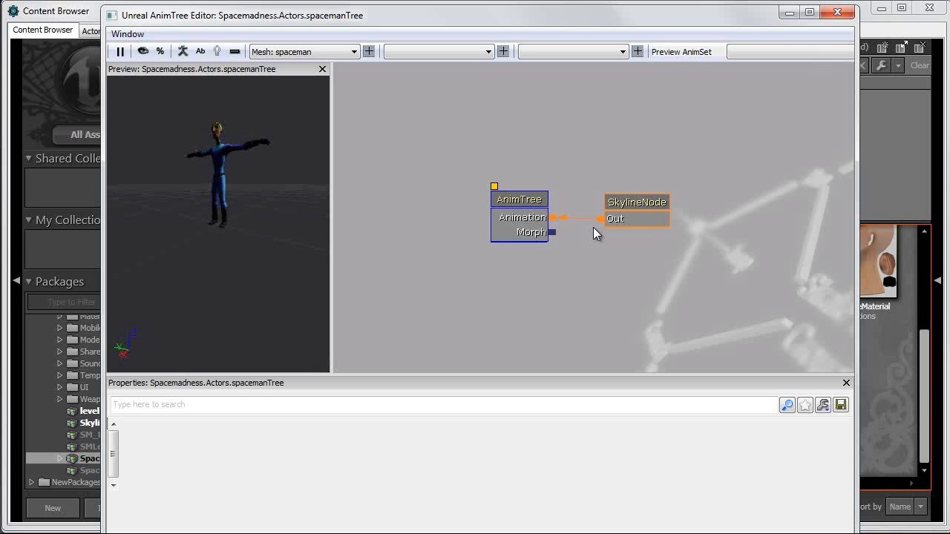
left_click(648, 204)
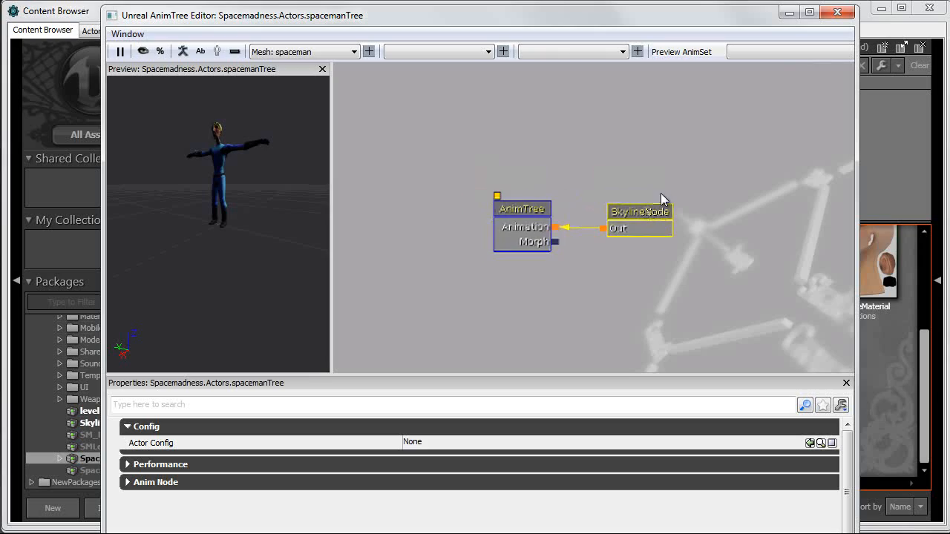
left_click(789, 13)
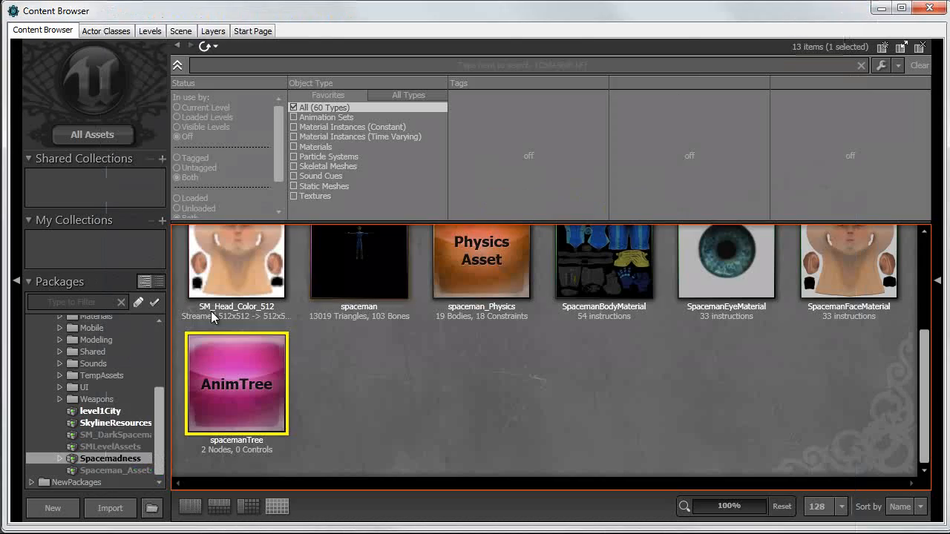